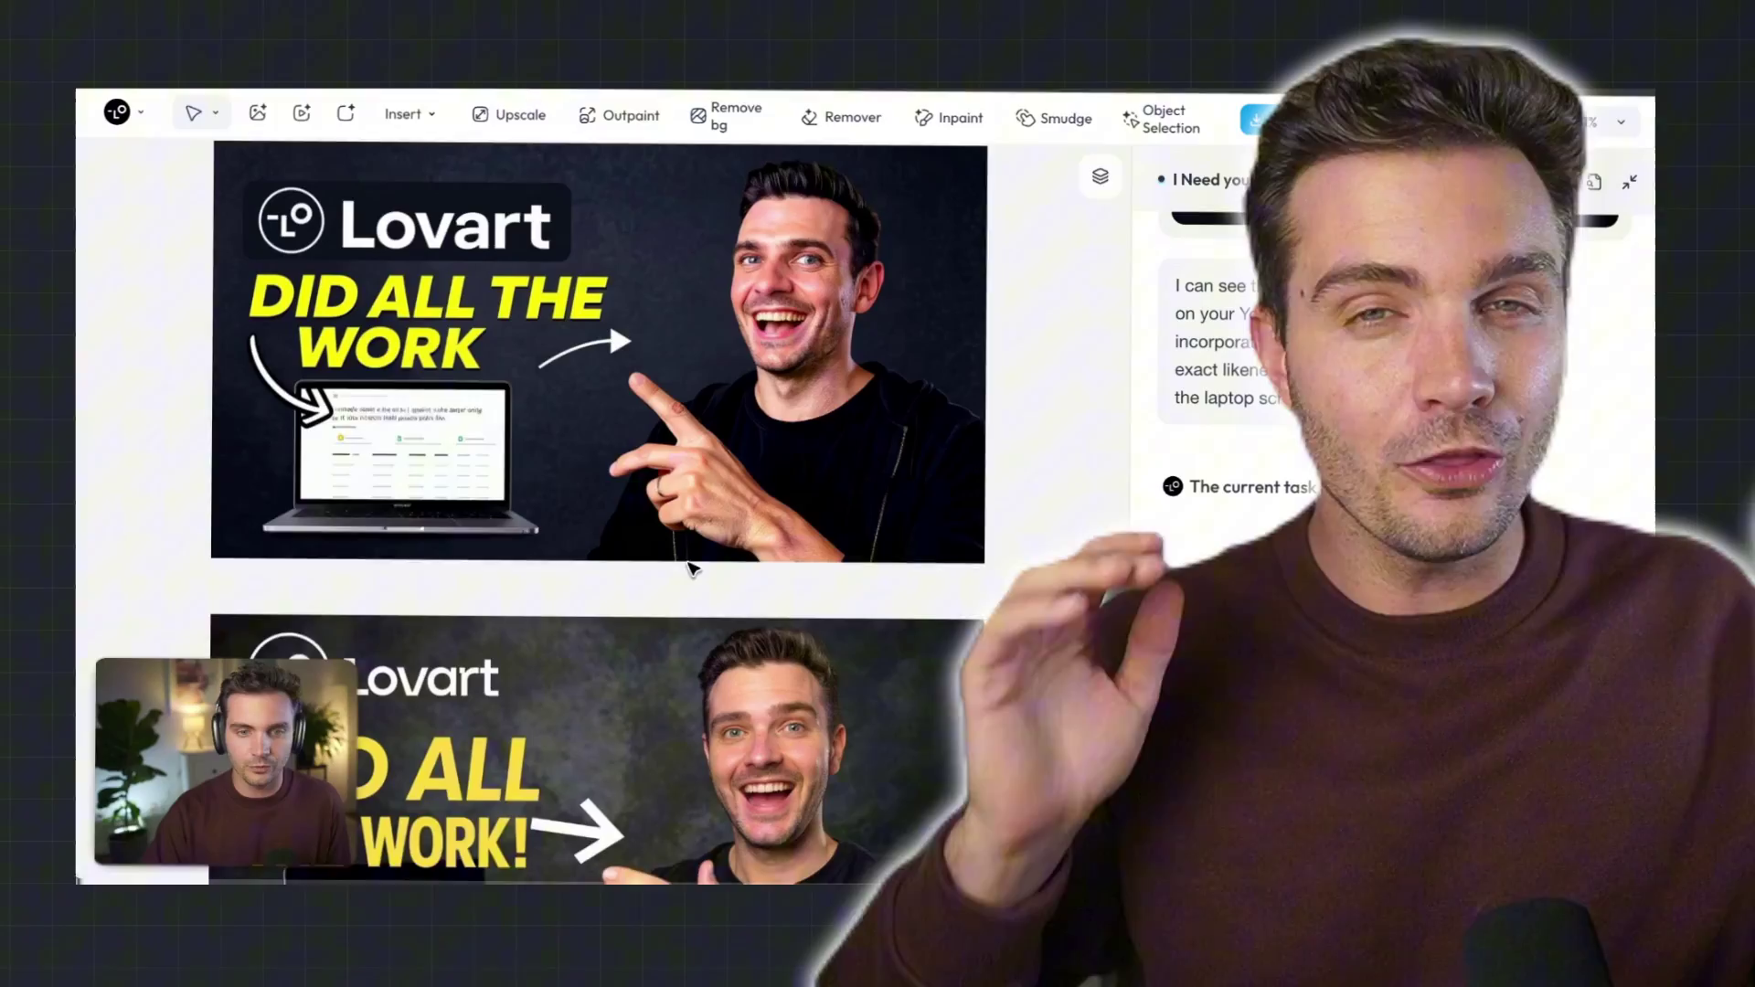
- Zoom out of the thumbnail board and highlight the POV video prompt in the chat
{"action": "scroll", "coordinate": [607, 316], "scroll_direction": "down", "scroll_amount": 5}
{"action": "scroll", "coordinate": [695, 571], "scroll_direction": "down", "scroll_amount": 3}
{"action": "scroll", "coordinate": [695, 571], "scroll_direction": "down", "scroll_amount": 10}
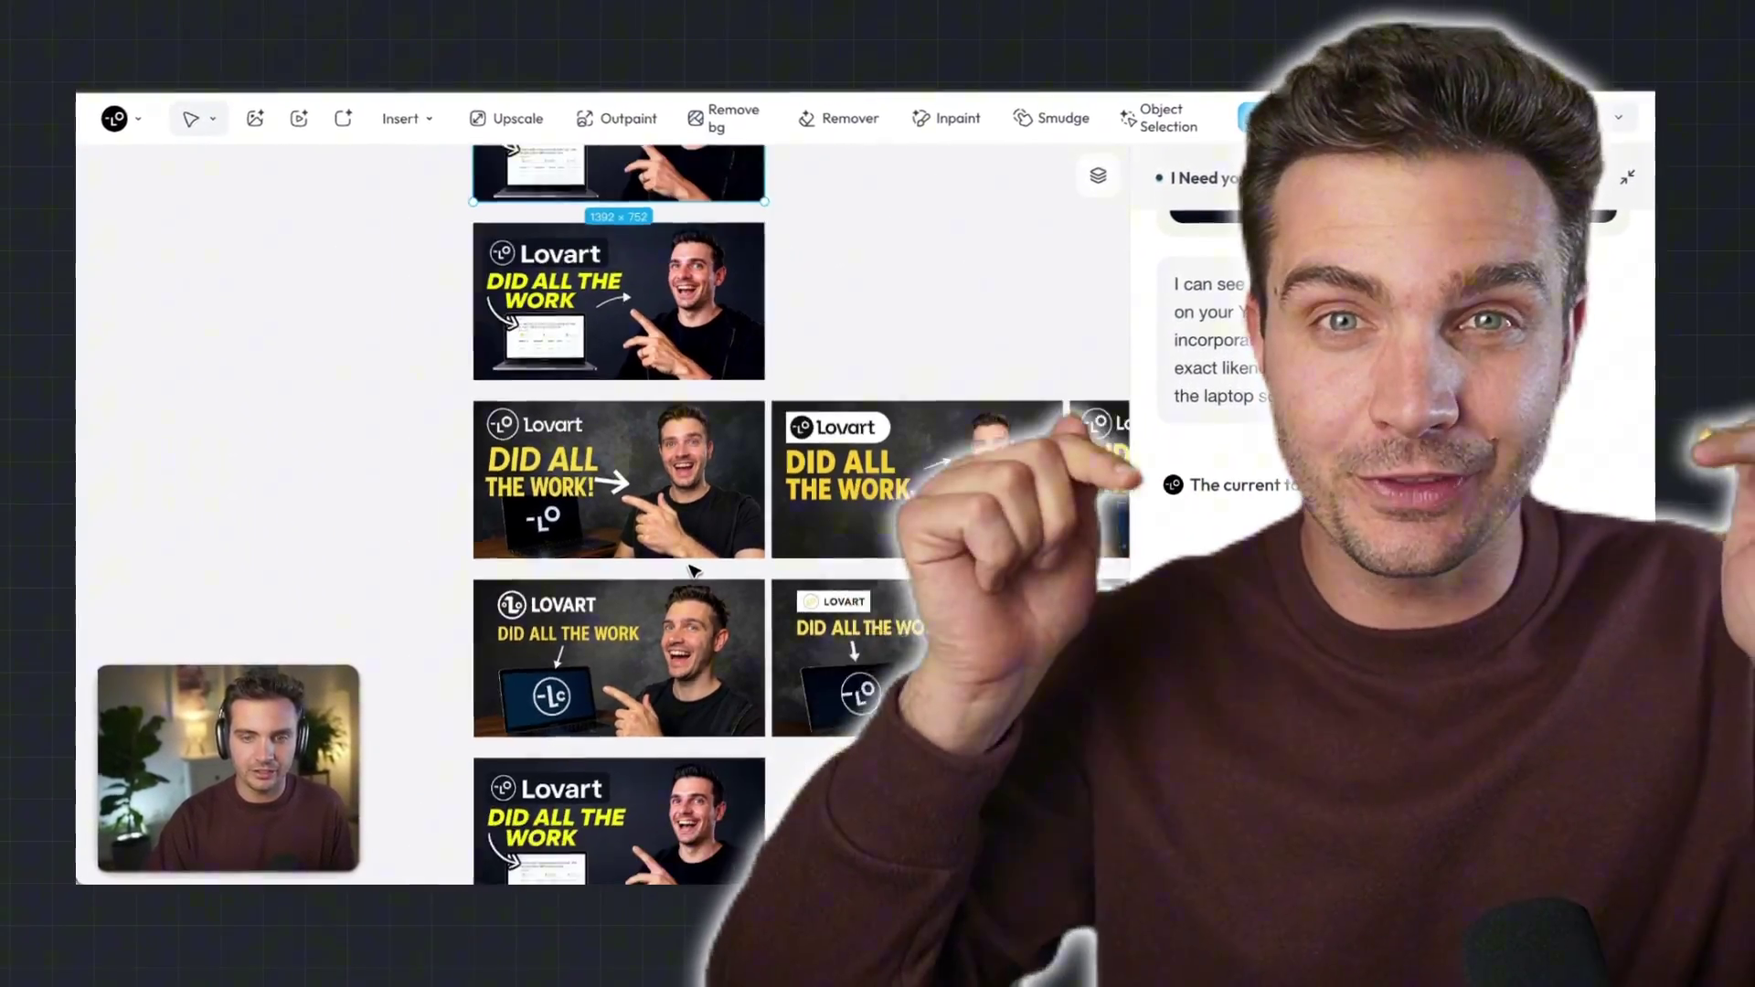
{"action": "scroll", "coordinate": [692, 569], "scroll_direction": "right", "scroll_amount": 10}
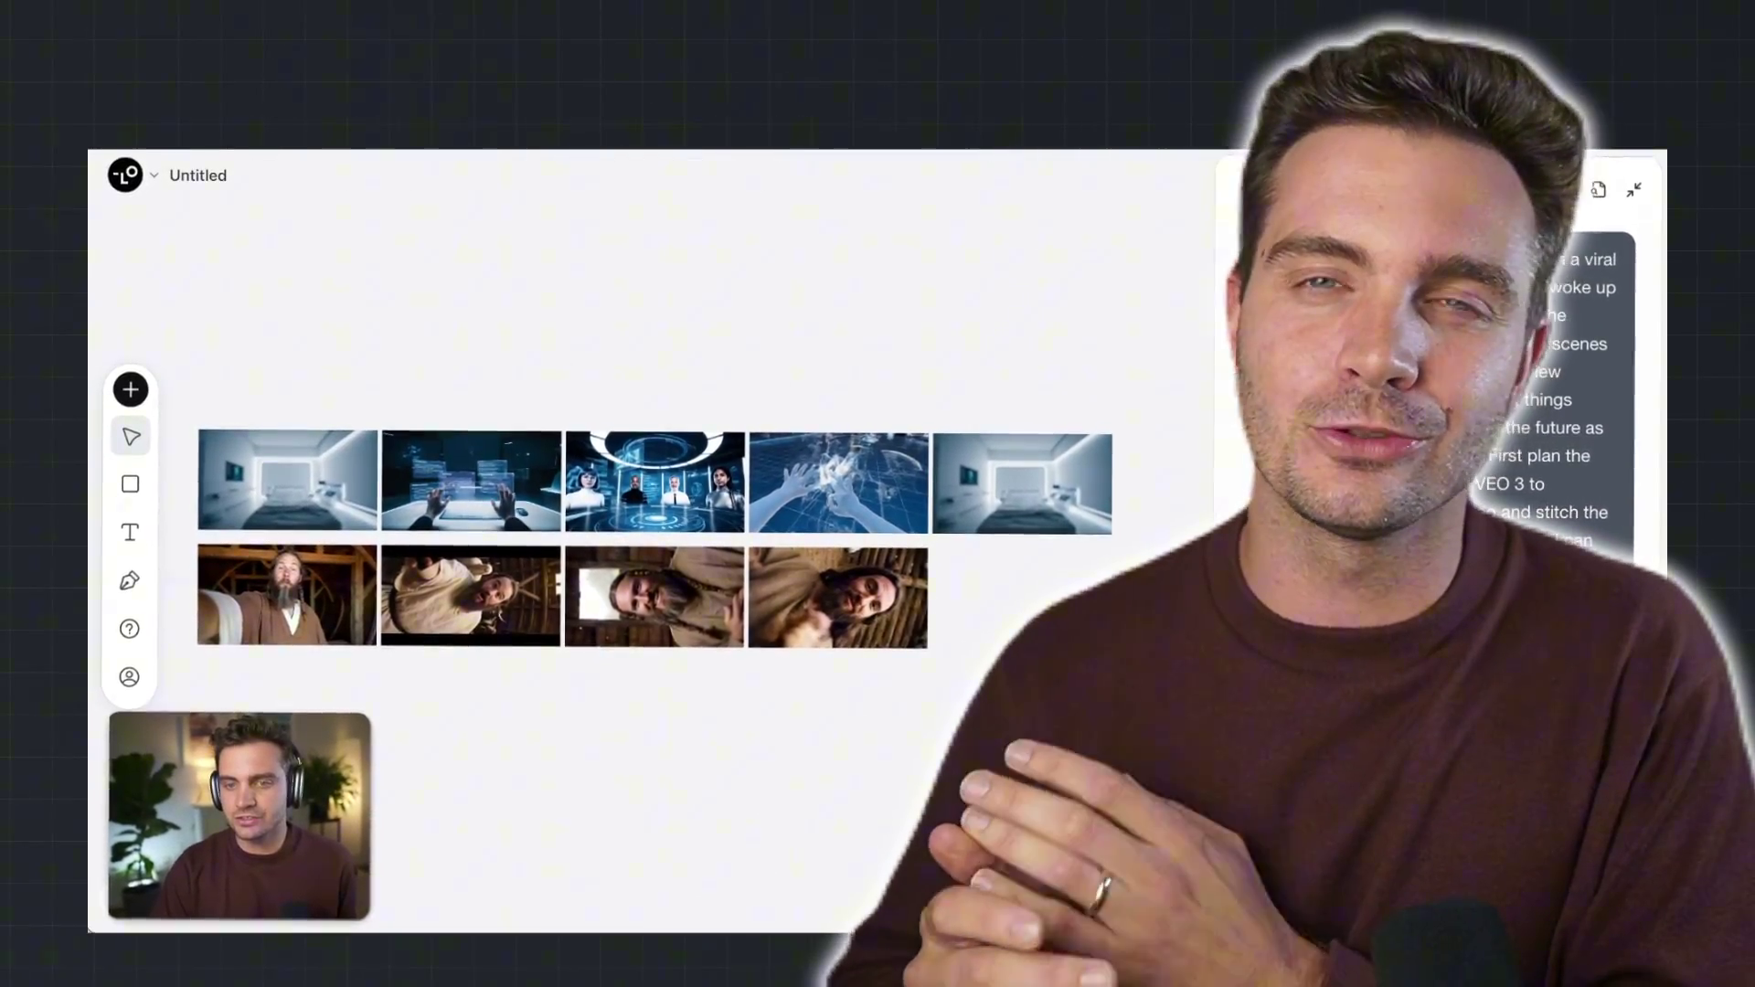
{"action": "left_click_drag", "start_coordinate": [1488, 285], "coordinate": [1551, 454]}
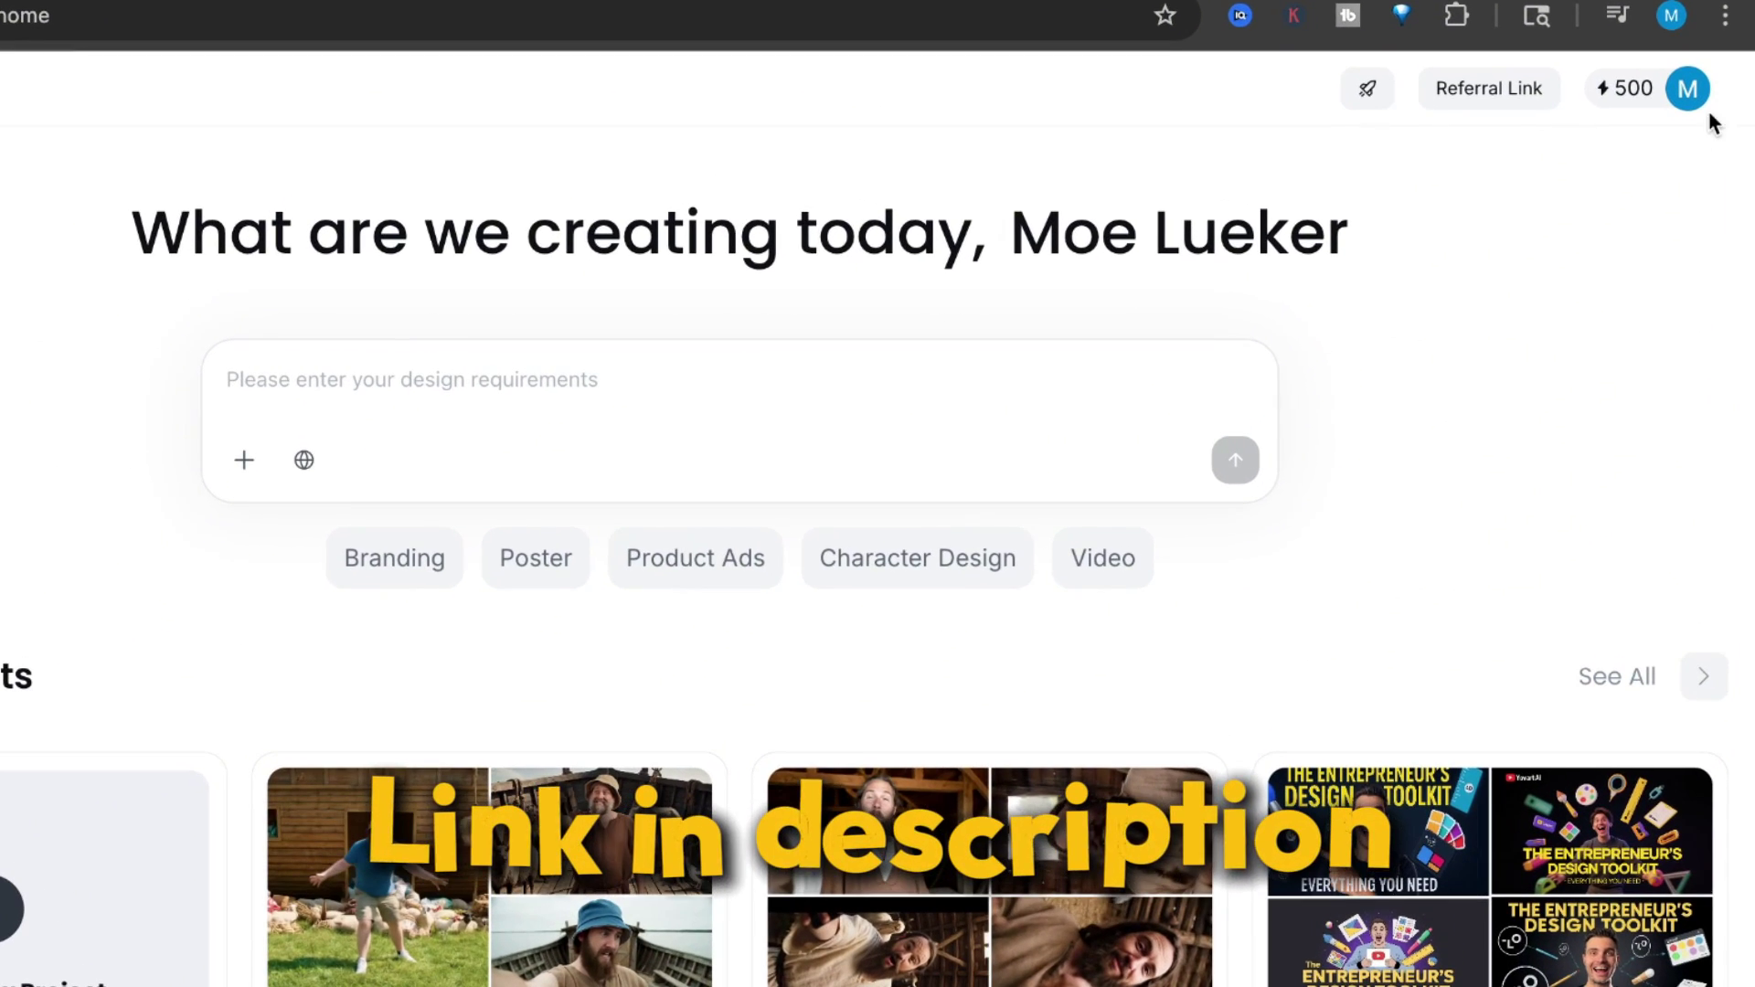
- Open the account options menu and focus the design-requirements prompt box
{"action": "left_click", "coordinate": [1618, 174]}
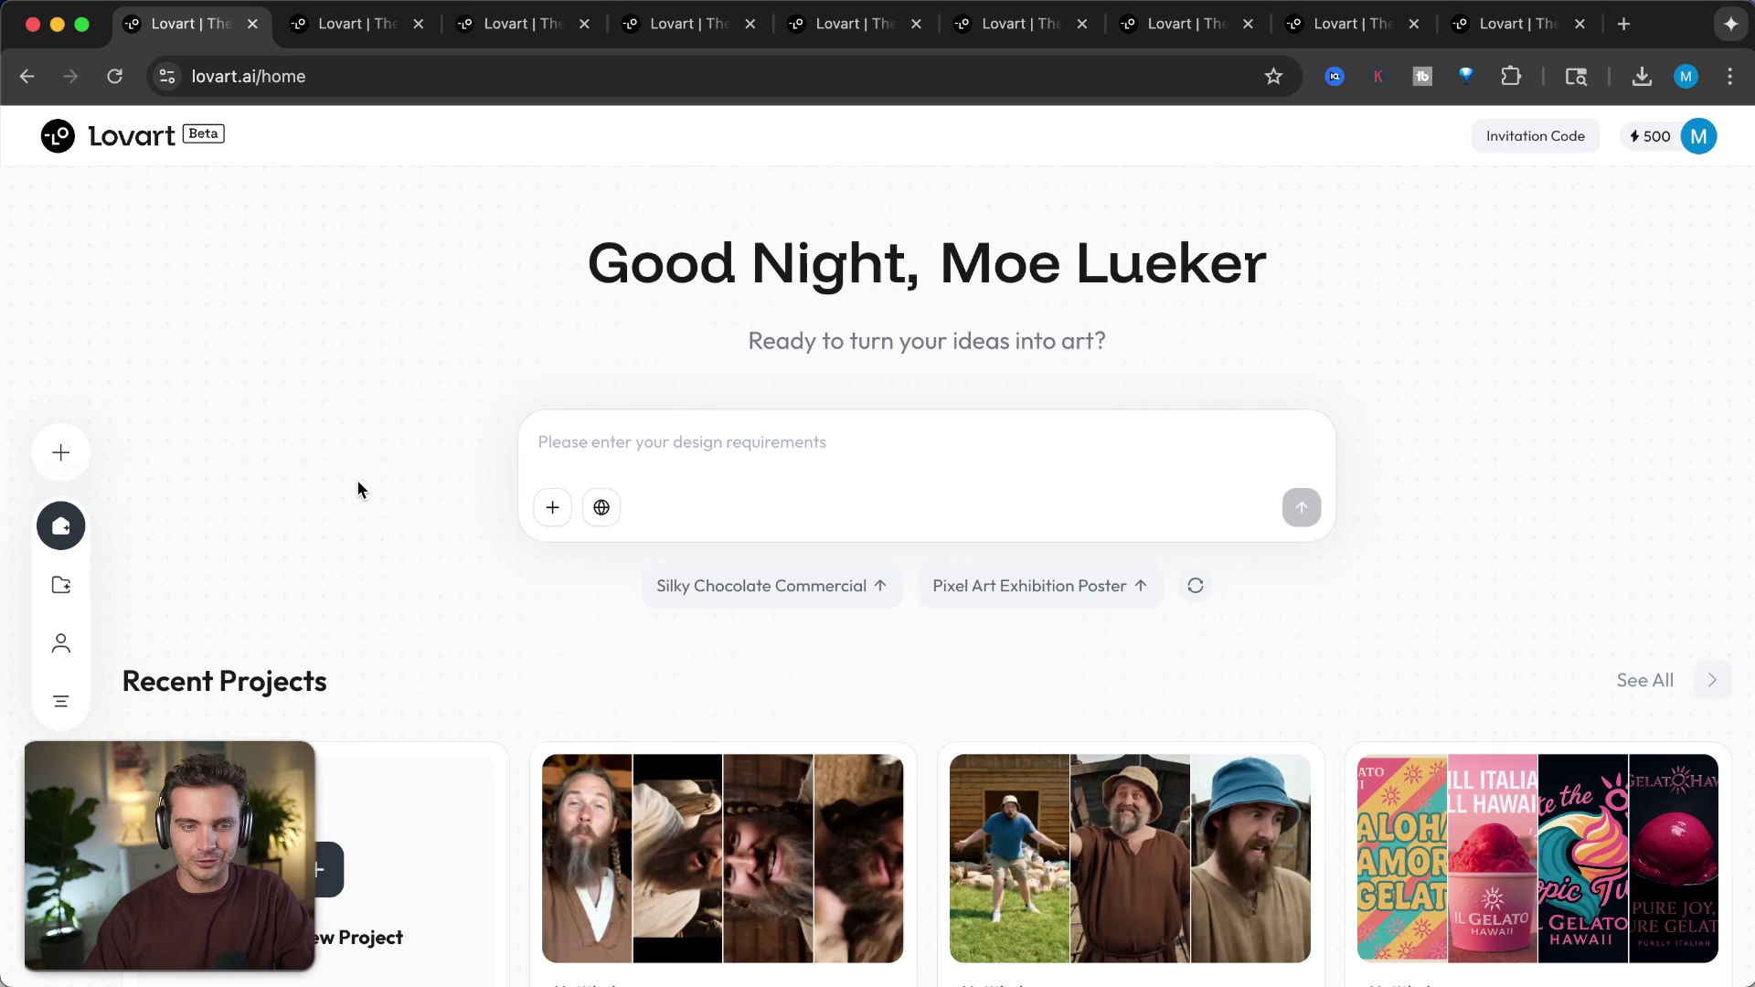
{"action": "scroll", "coordinate": [357, 485], "scroll_direction": "down", "scroll_amount": 3}
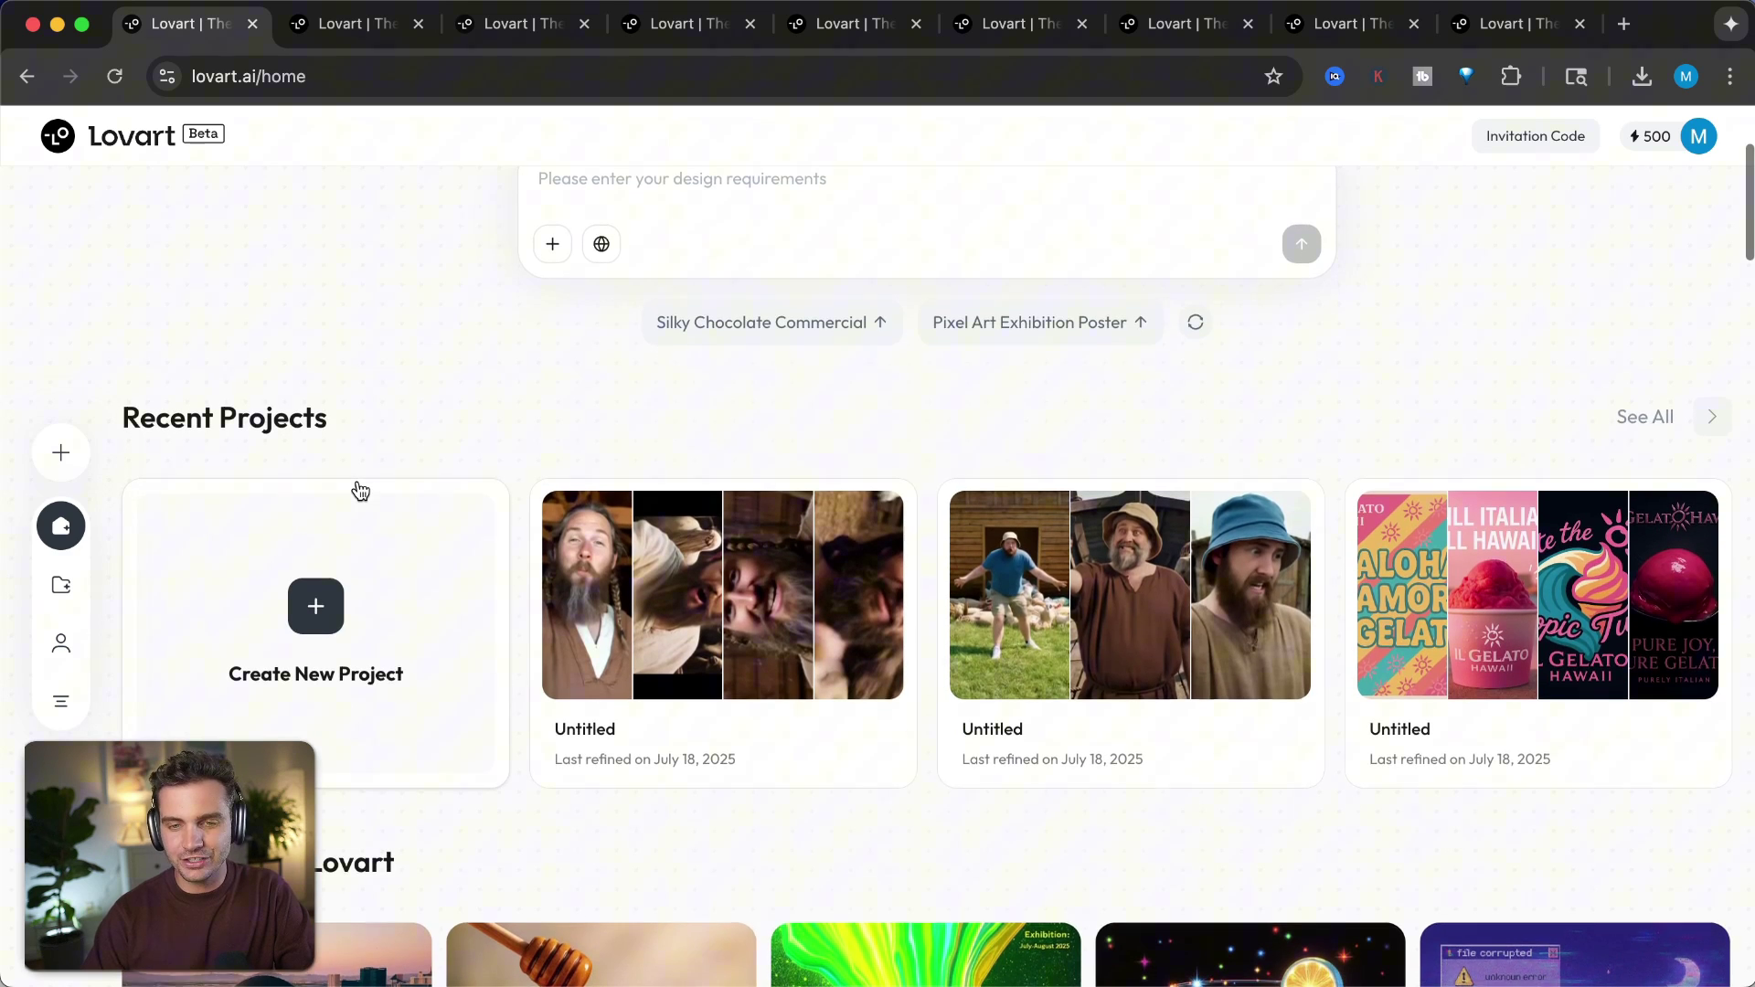
{"action": "scroll", "coordinate": [402, 484], "scroll_direction": "up", "scroll_amount": 3}
{"action": "left_click", "coordinate": [677, 454]}
- Show all projects on the Projects page and browse the full list
{"action": "scroll", "coordinate": [793, 485], "scroll_direction": "down", "scroll_amount": 3}
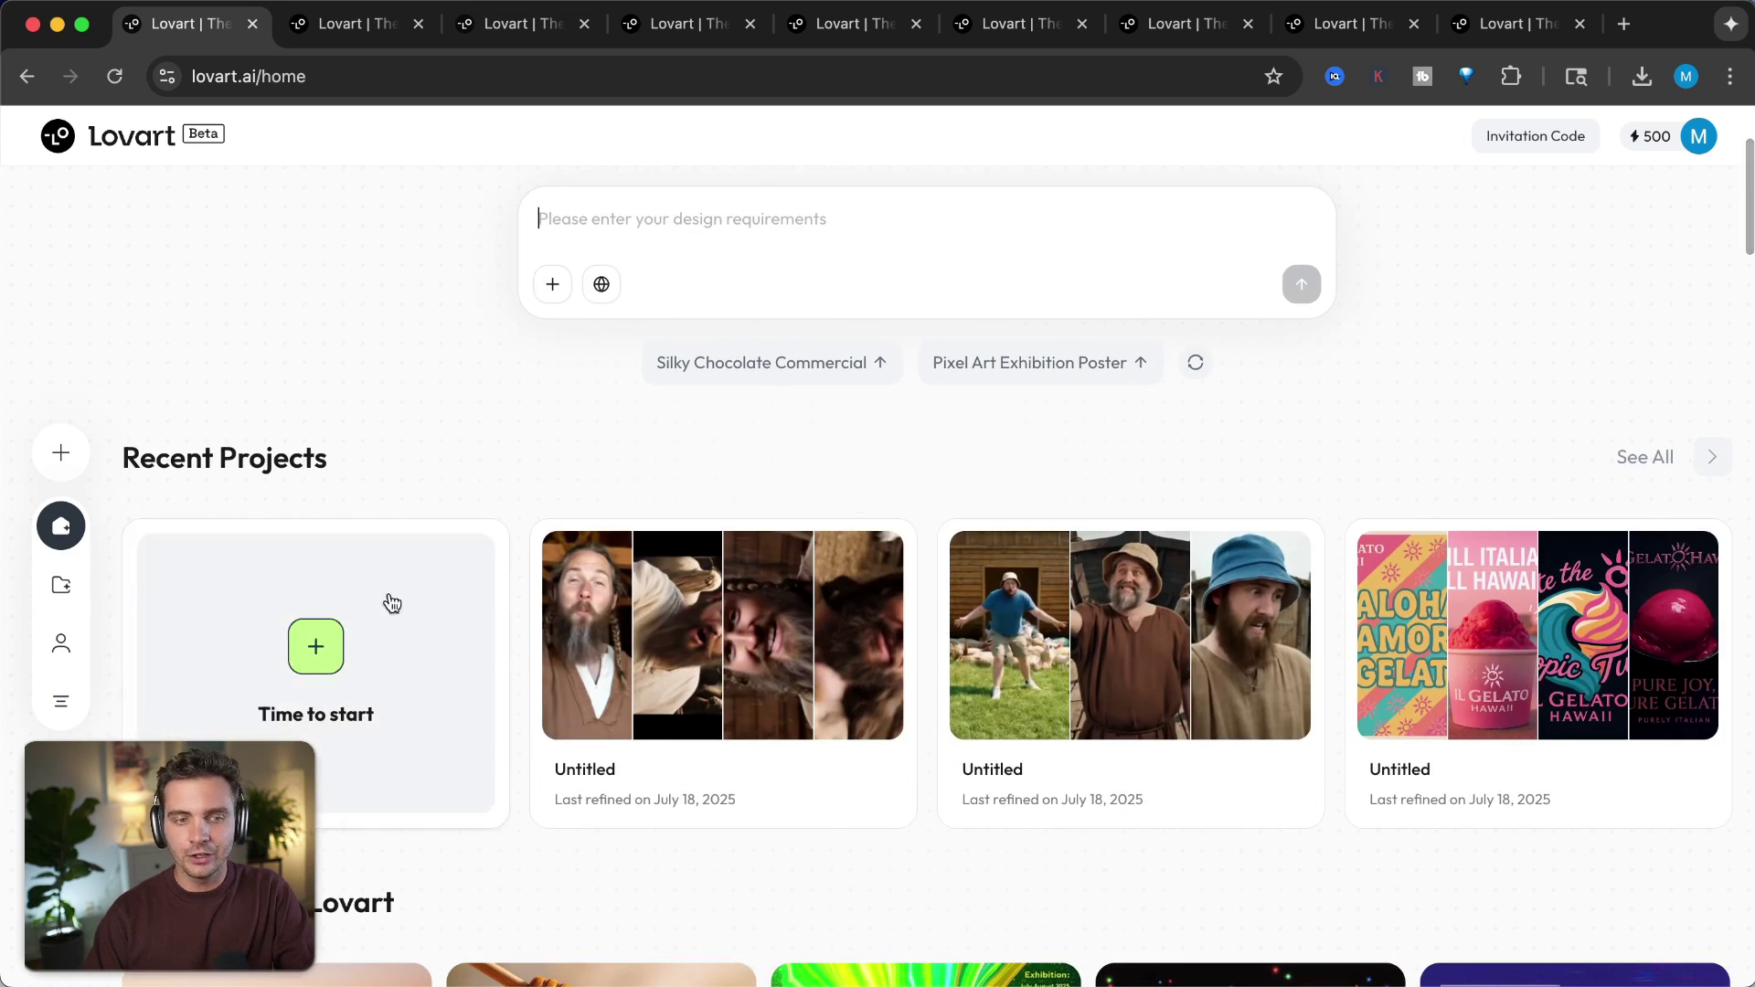
{"action": "left_click", "coordinate": [1645, 457]}
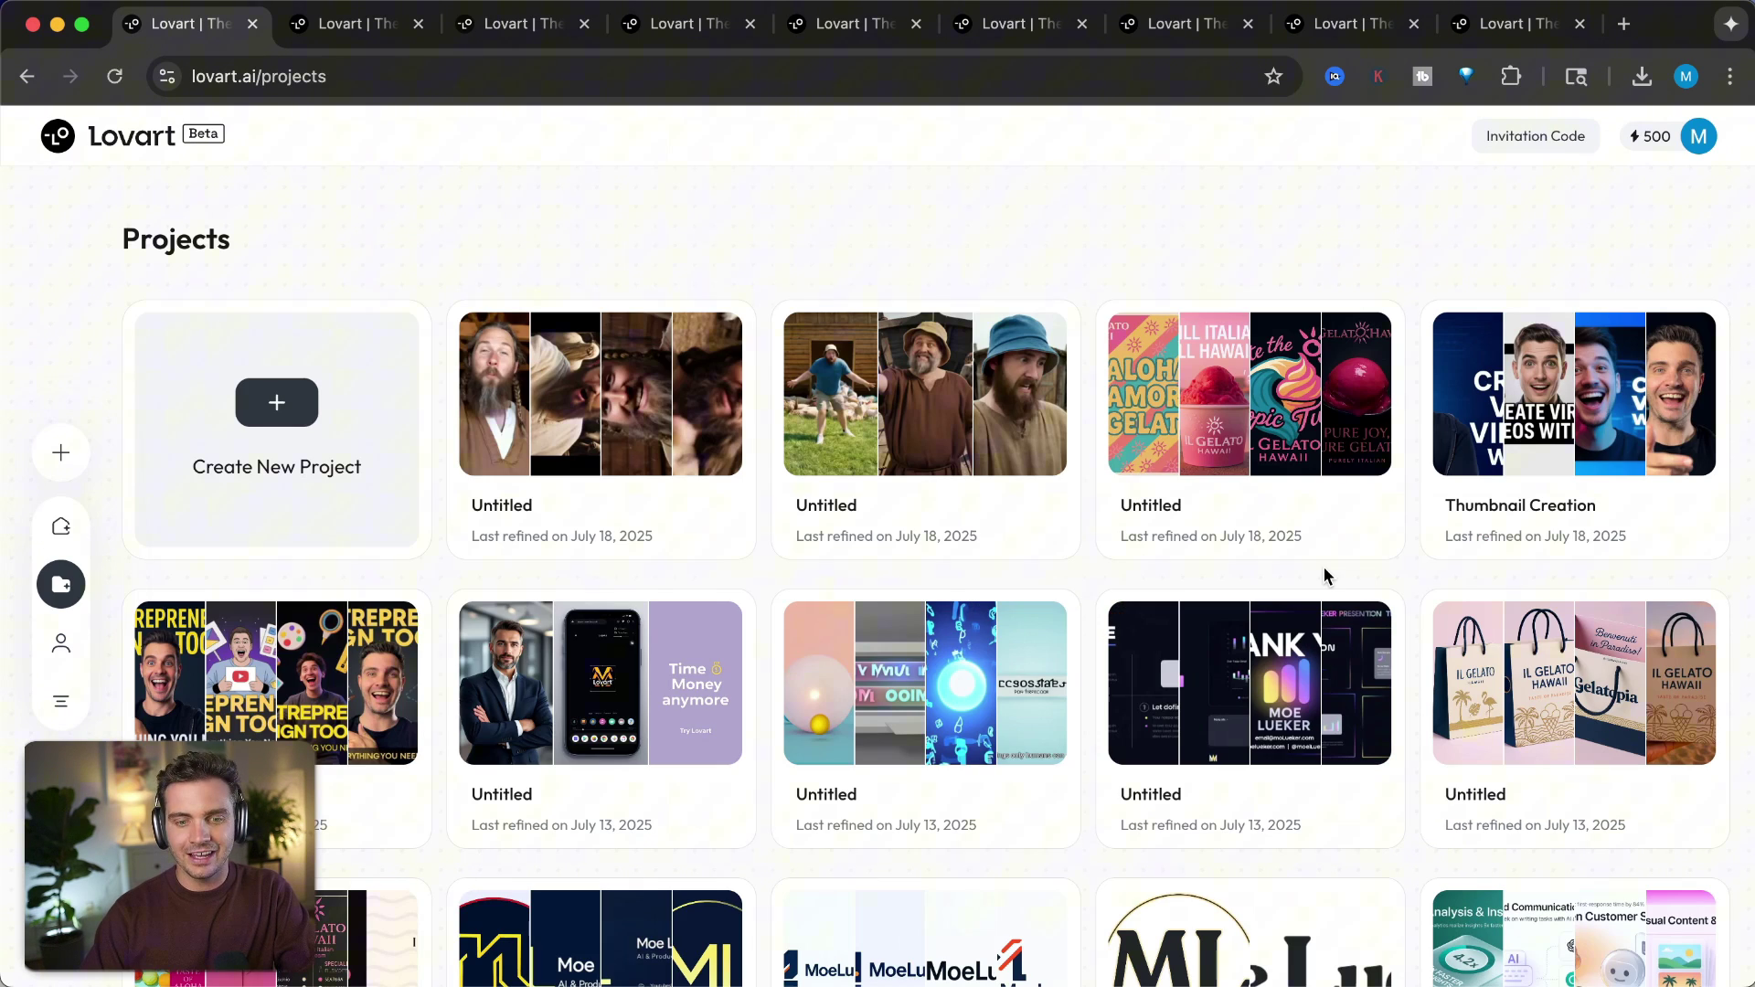
{"action": "scroll", "coordinate": [1324, 576], "scroll_direction": "down", "scroll_amount": 3}
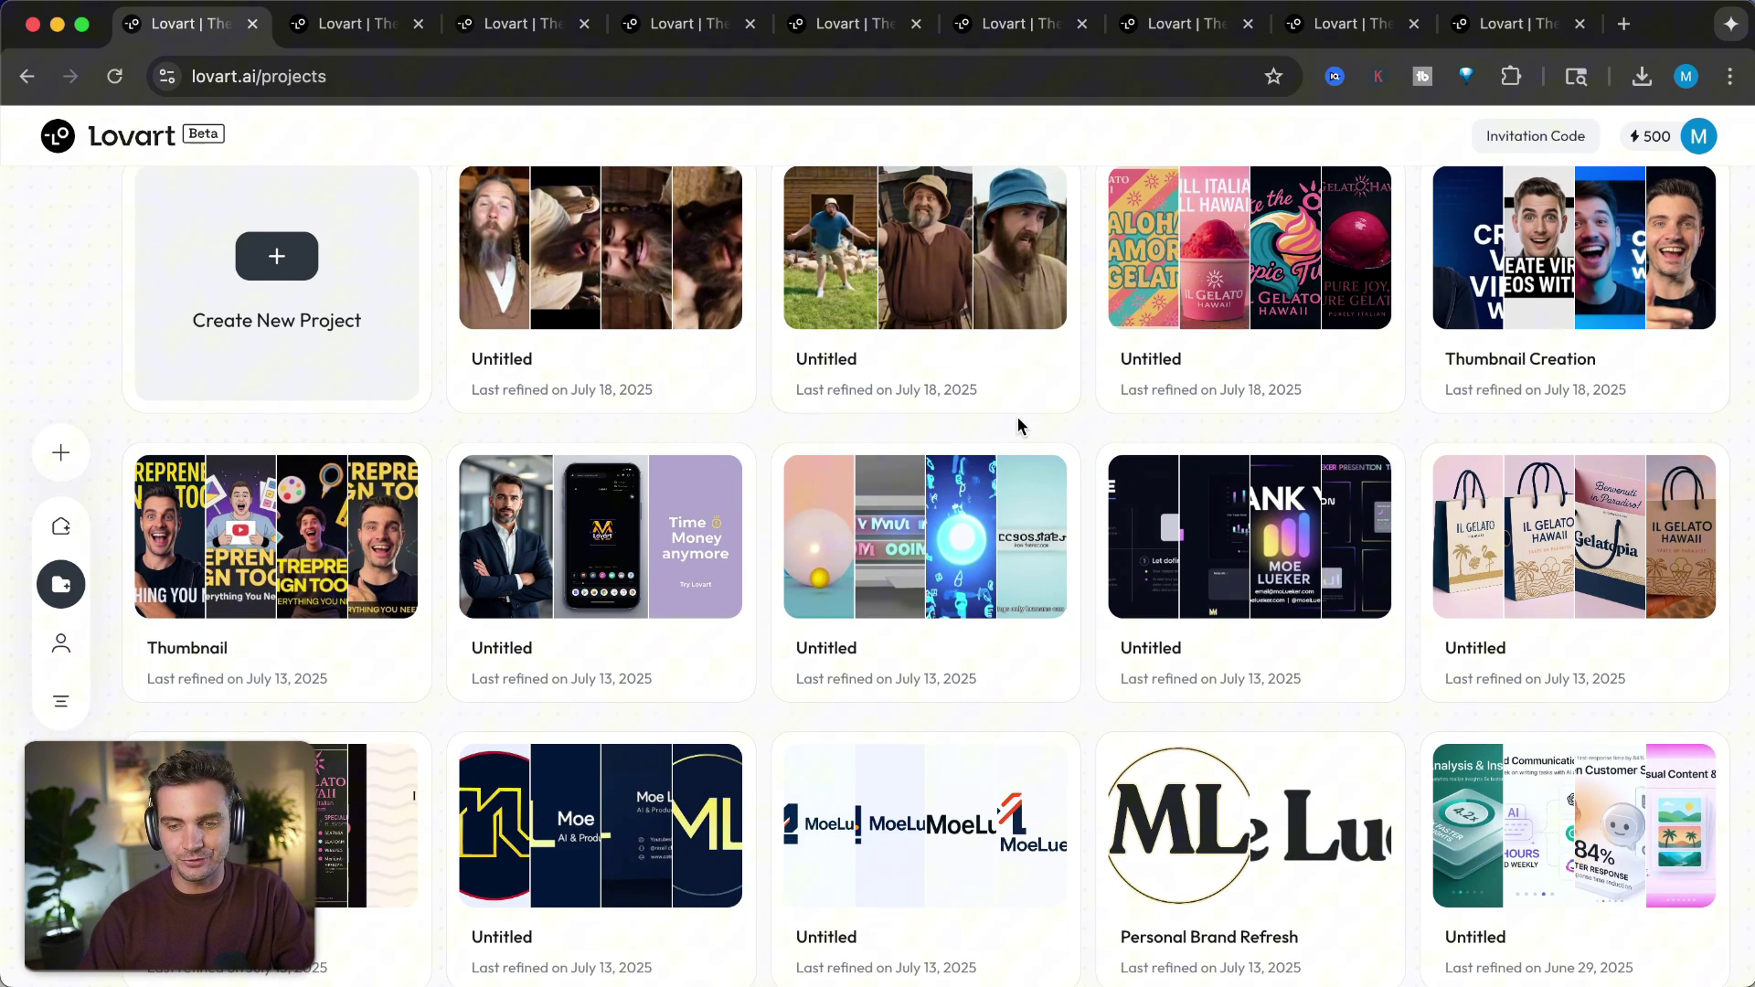
{"action": "scroll", "coordinate": [1017, 422], "scroll_direction": "down", "scroll_amount": 5}
{"action": "scroll", "coordinate": [1017, 422], "scroll_direction": "up", "scroll_amount": 7}
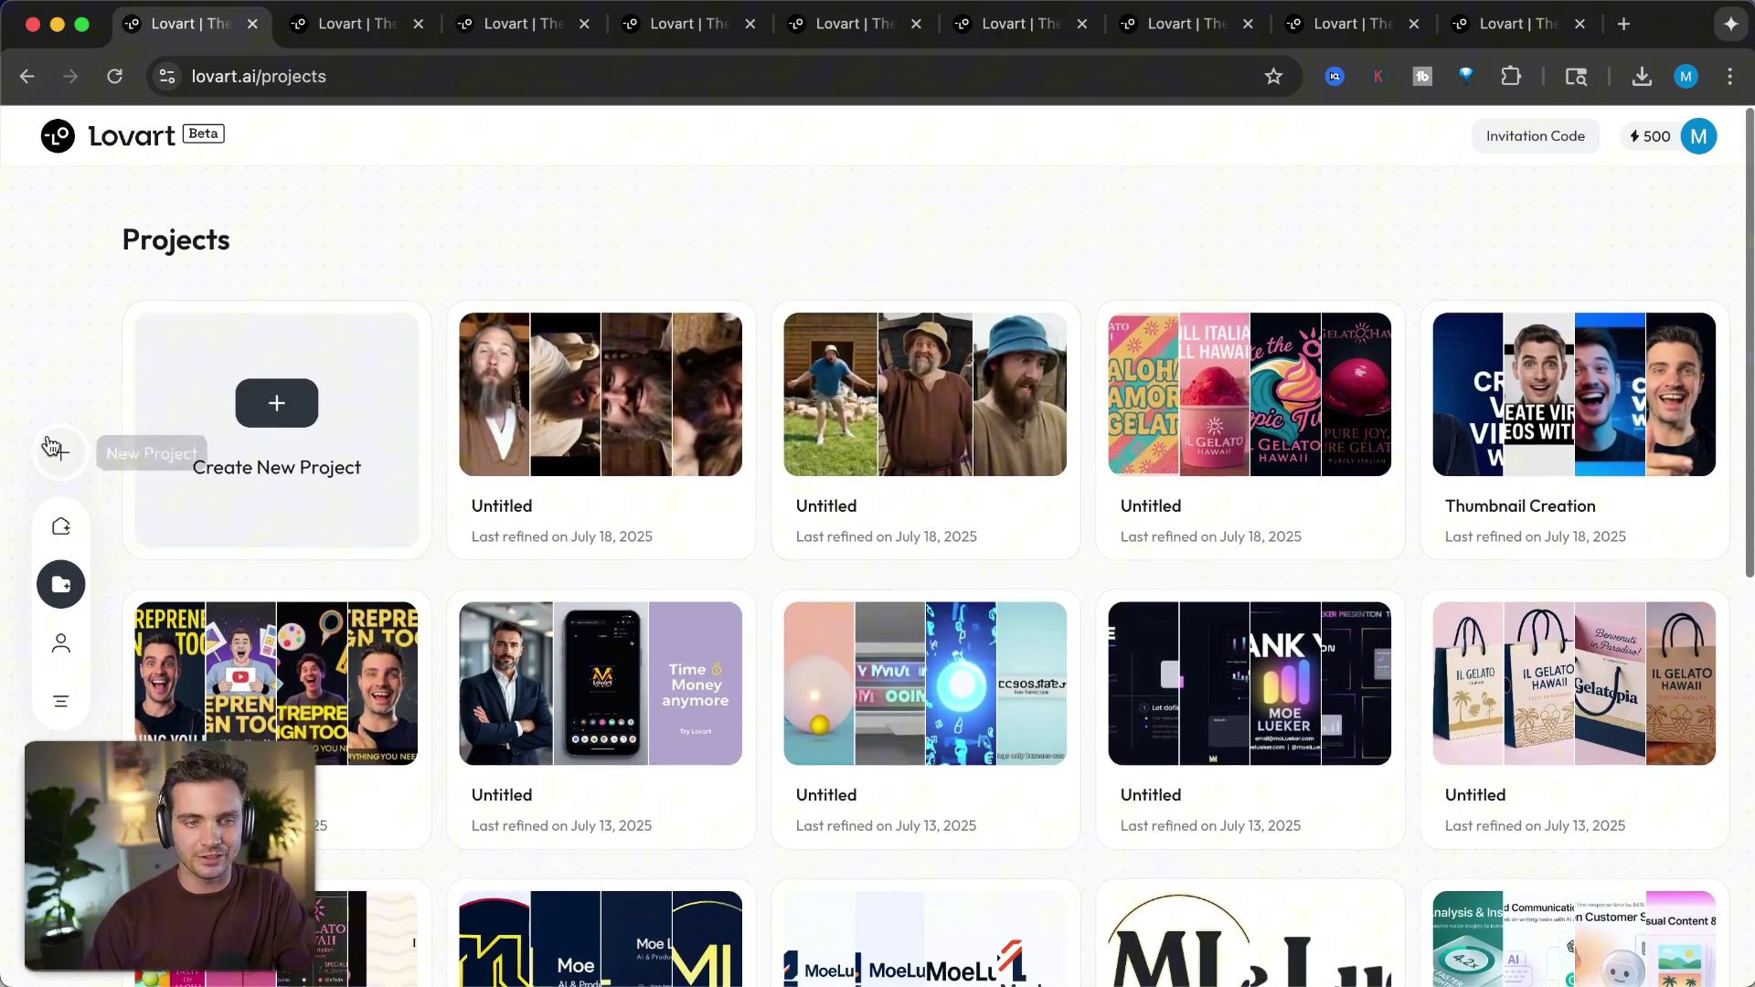
- Return home, open the Lovart on Sphere showcase and play the Art Podcast sample video
{"action": "left_click", "coordinate": [60, 526]}
{"action": "scroll", "coordinate": [831, 691], "scroll_direction": "down", "scroll_amount": 10}
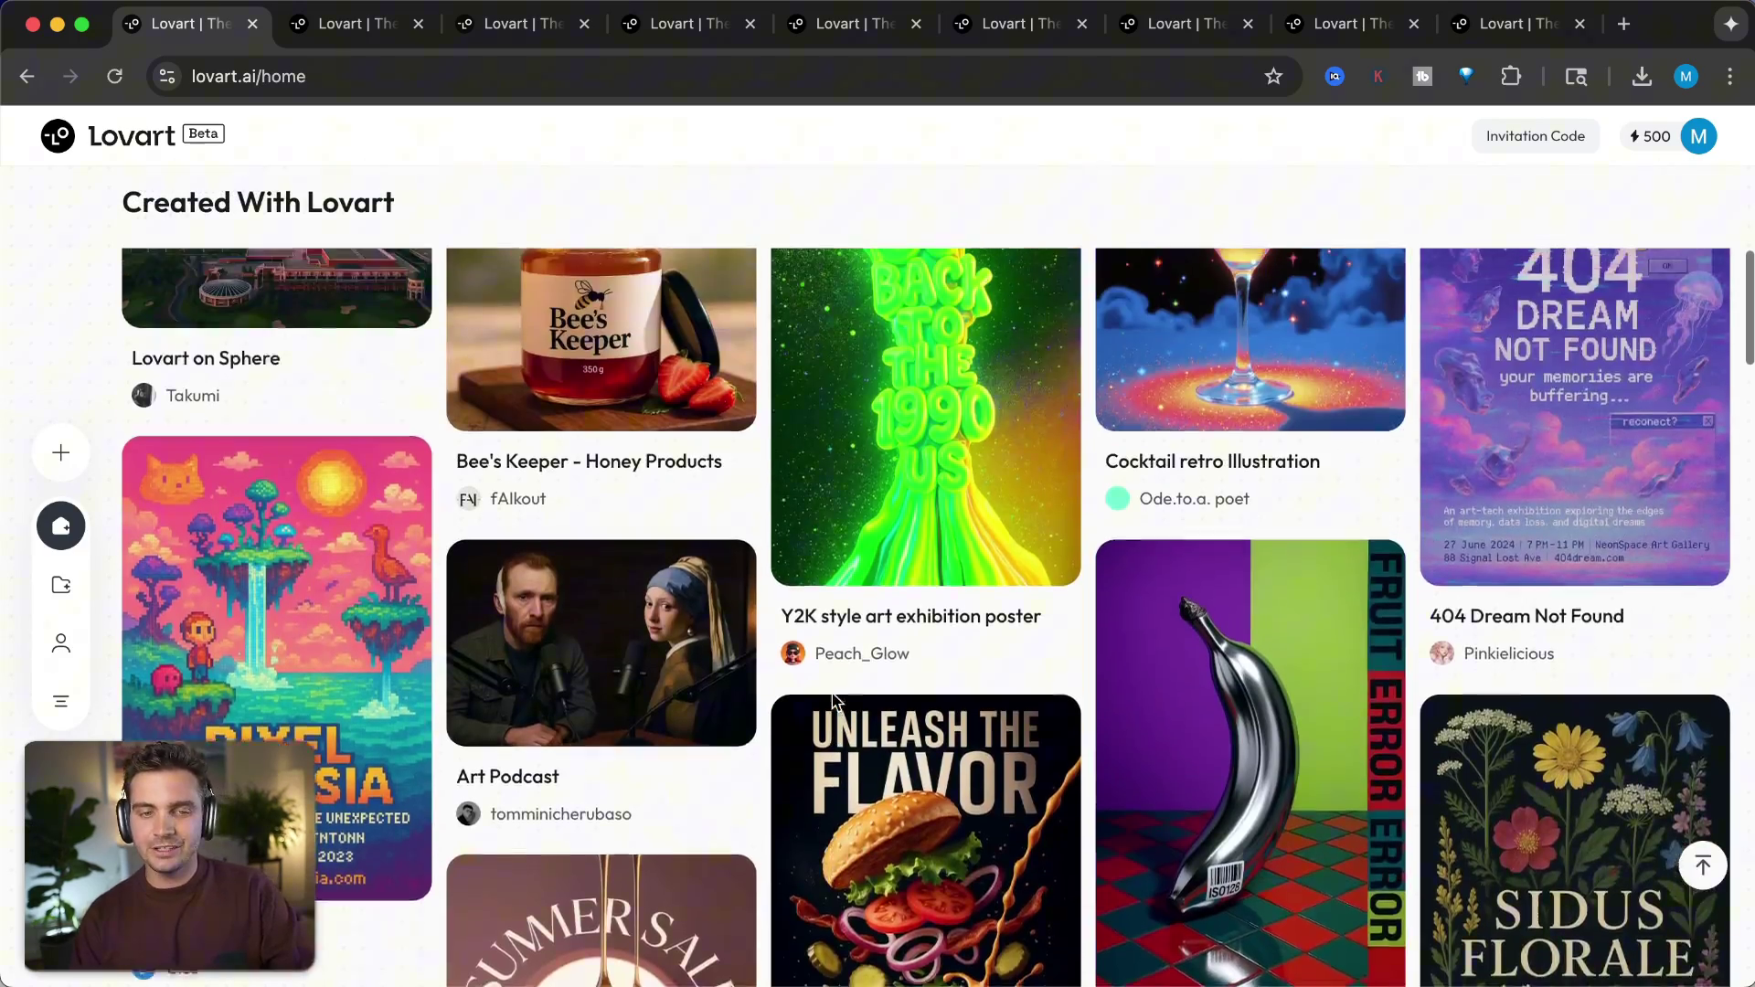
{"action": "scroll", "coordinate": [831, 701], "scroll_direction": "up", "scroll_amount": 3}
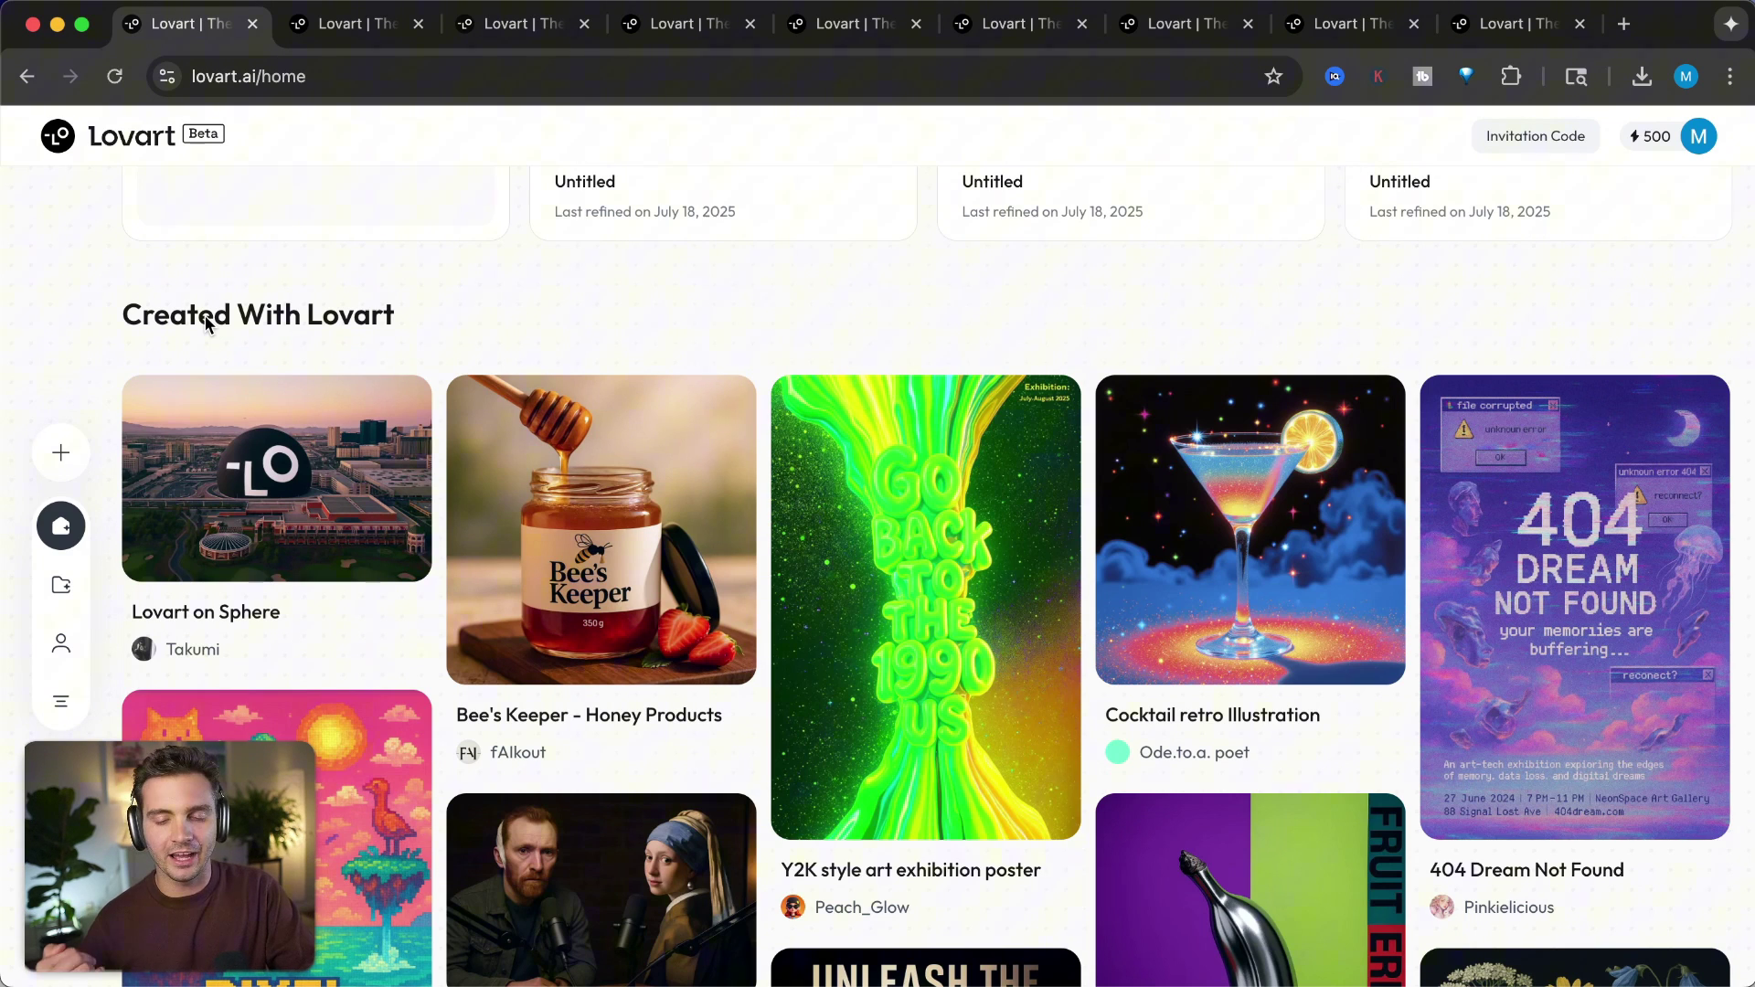
{"action": "left_click", "coordinate": [301, 423]}
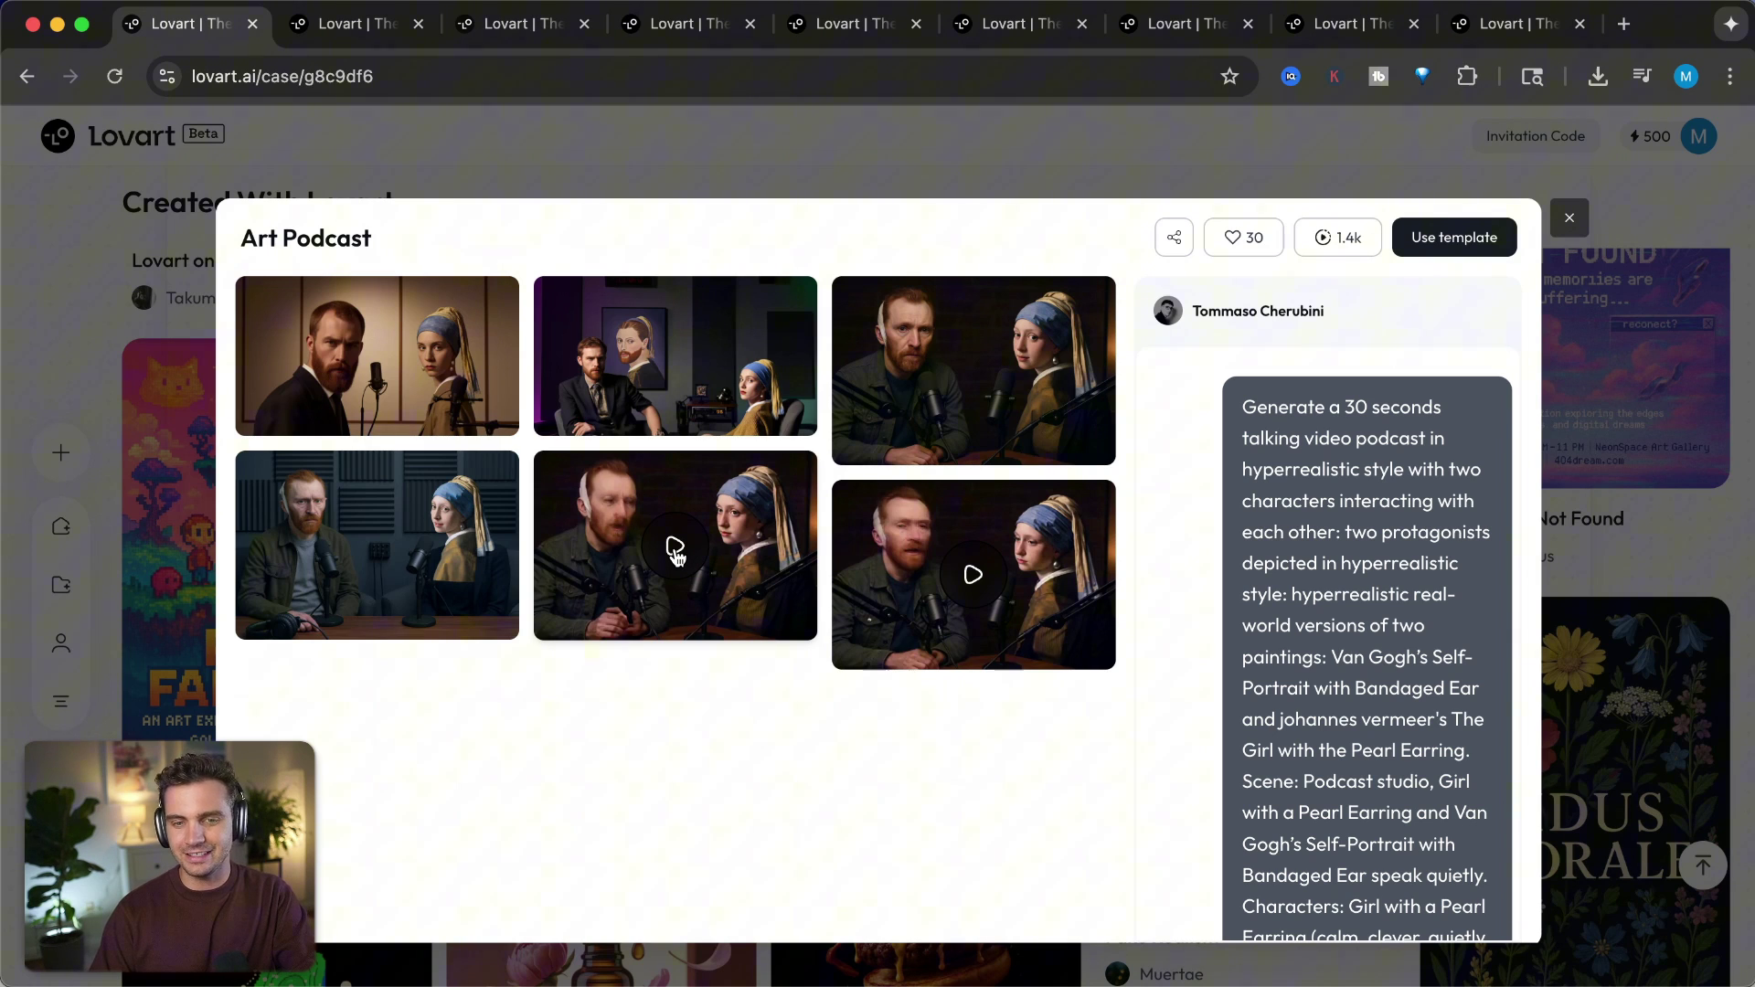
{"action": "left_click", "coordinate": [675, 550]}
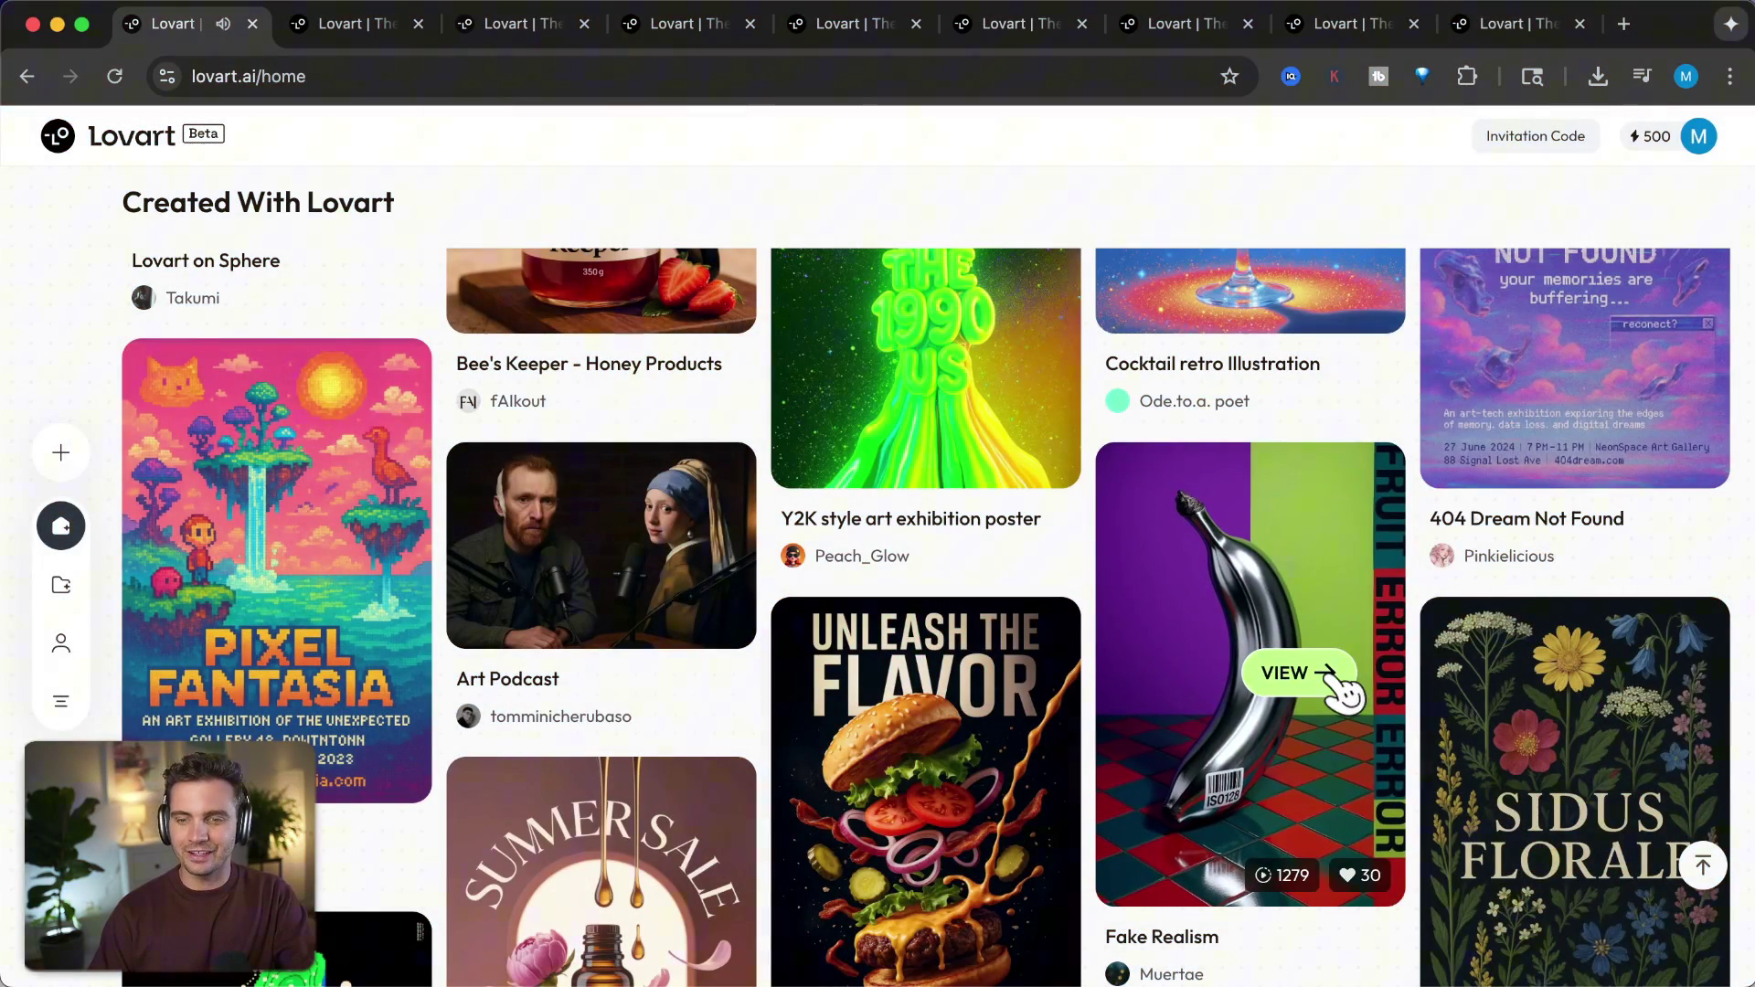
- View and close the FLOWERS AND TREES showcase, then open the Bellissima Isola branding showcase
{"action": "scroll", "coordinate": [1325, 681], "scroll_direction": "down", "scroll_amount": 3}
{"action": "left_click", "coordinate": [1544, 516]}
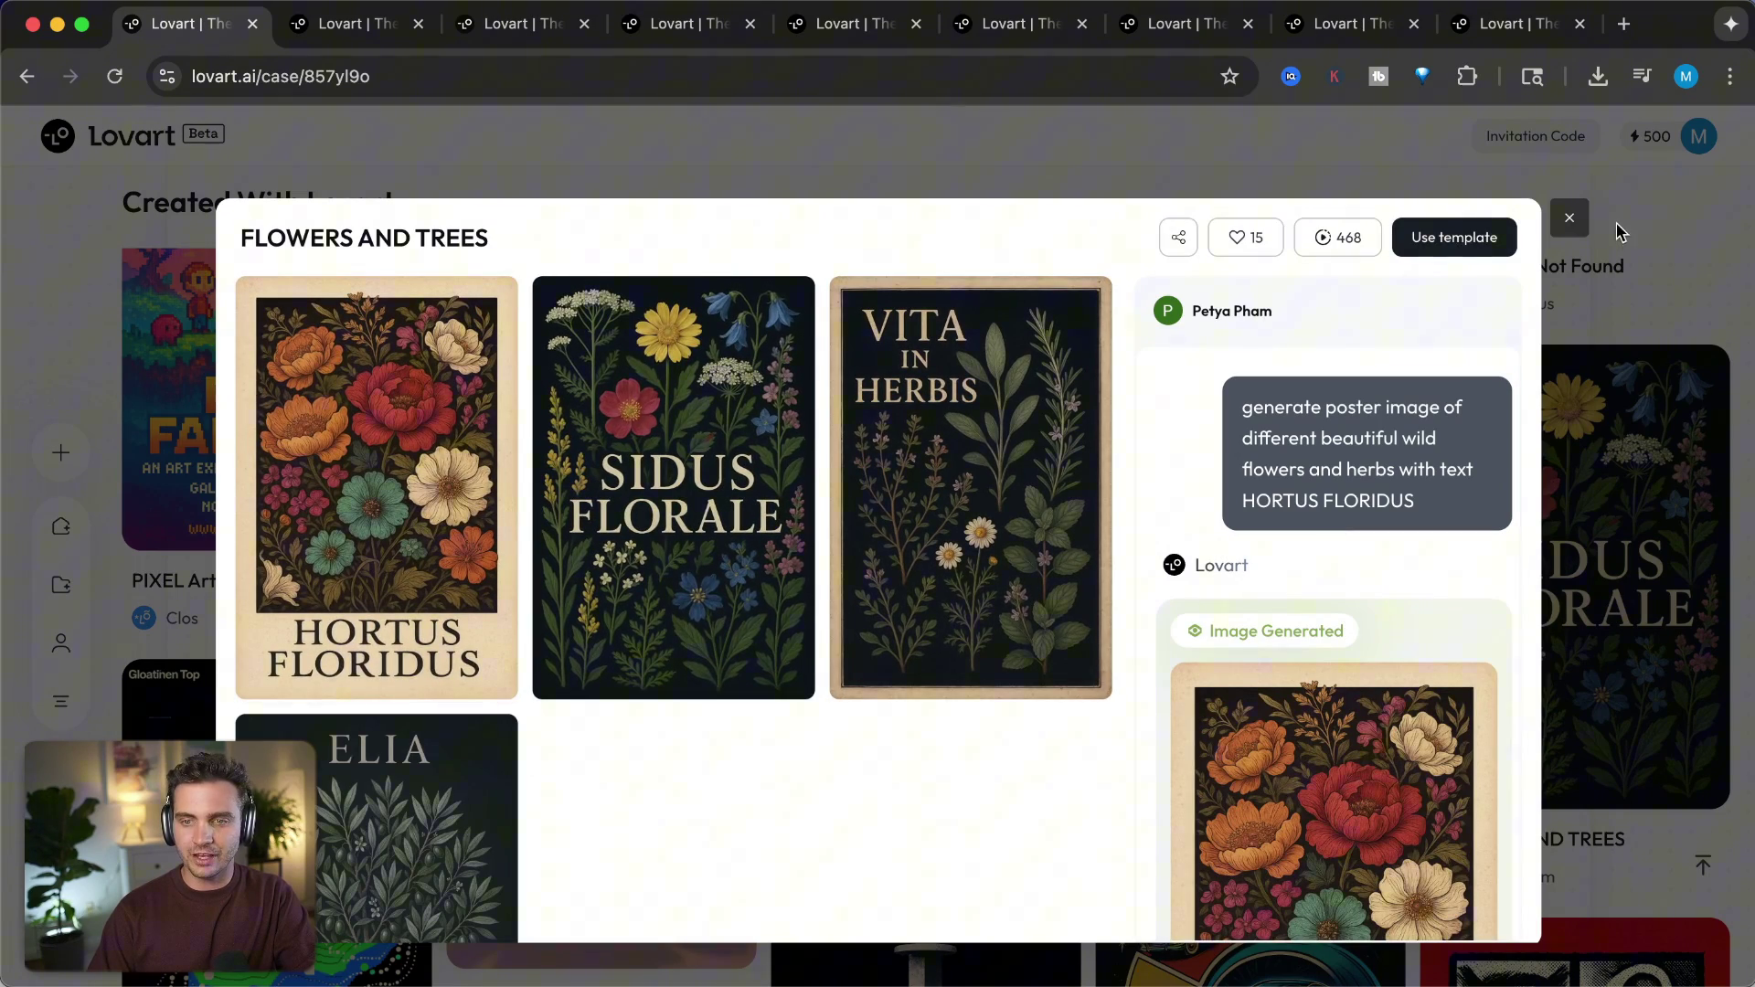
{"action": "left_click", "coordinate": [1576, 227]}
{"action": "scroll", "coordinate": [947, 617], "scroll_direction": "down", "scroll_amount": 8}
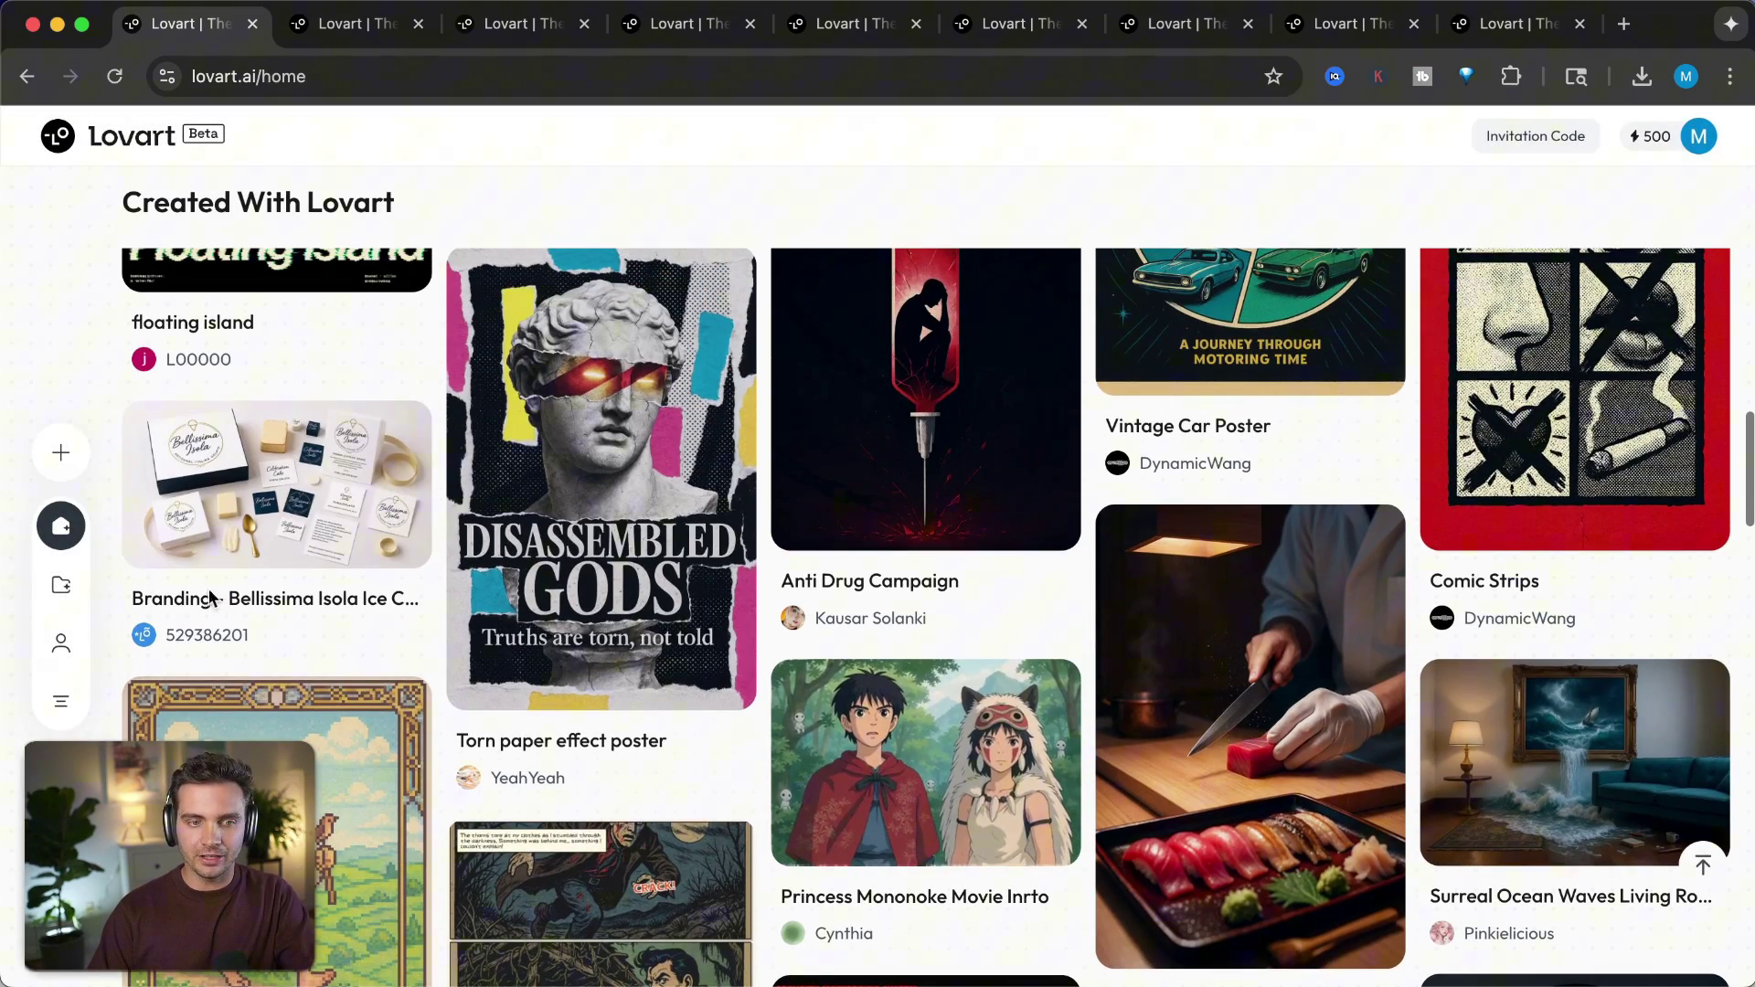
{"action": "left_click", "coordinate": [260, 449]}
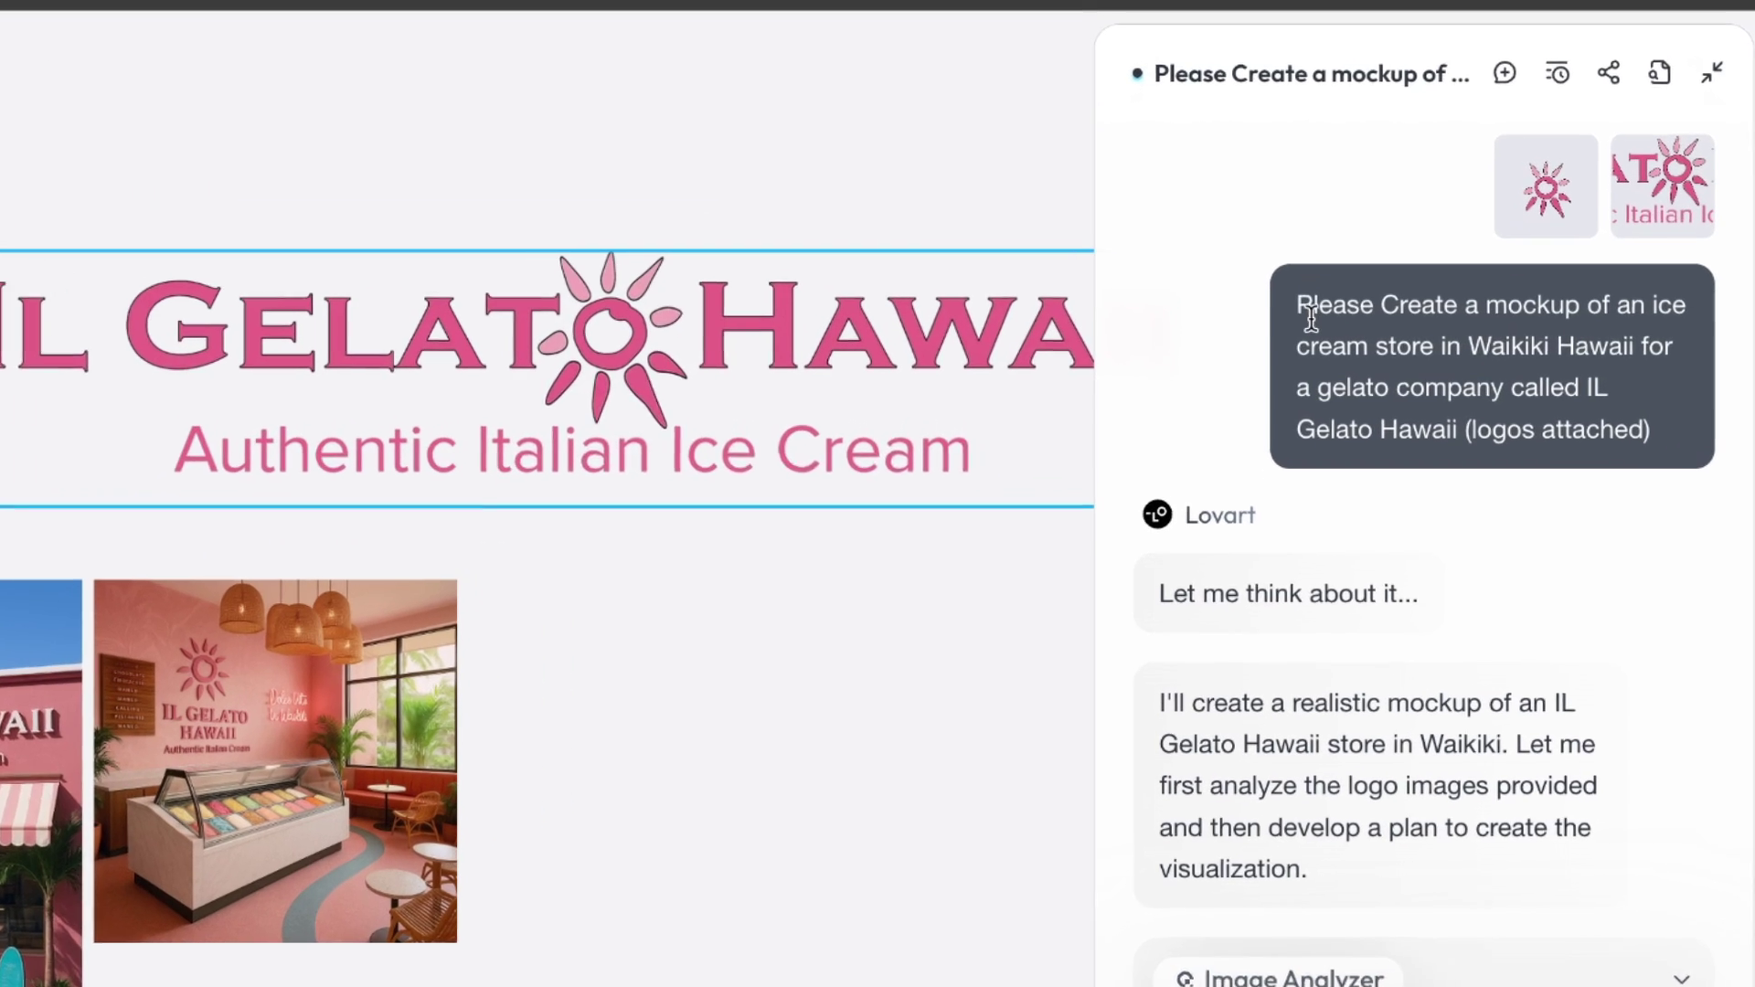
- Highlight the store mockup request, agent reply, logo description and Smart Plan Knowledge step
{"action": "left_click_drag", "start_coordinate": [1400, 327], "coordinate": [1696, 422]}
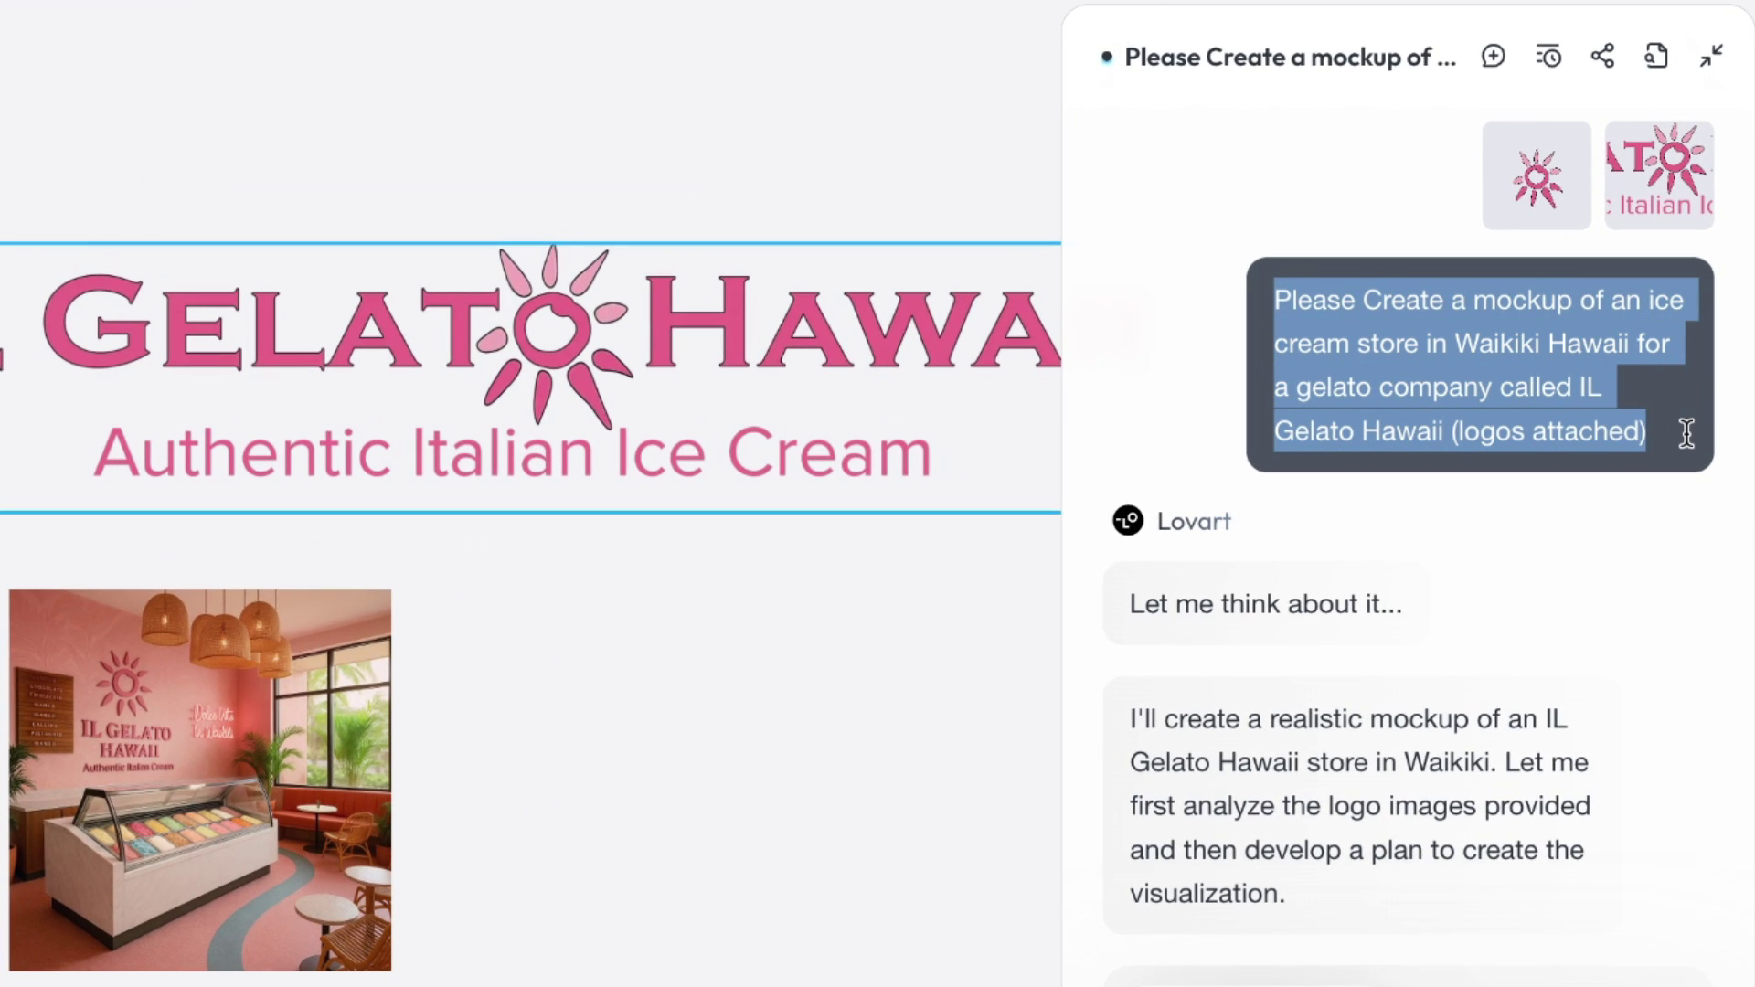
{"action": "left_click_drag", "start_coordinate": [1654, 448], "coordinate": [1520, 800]}
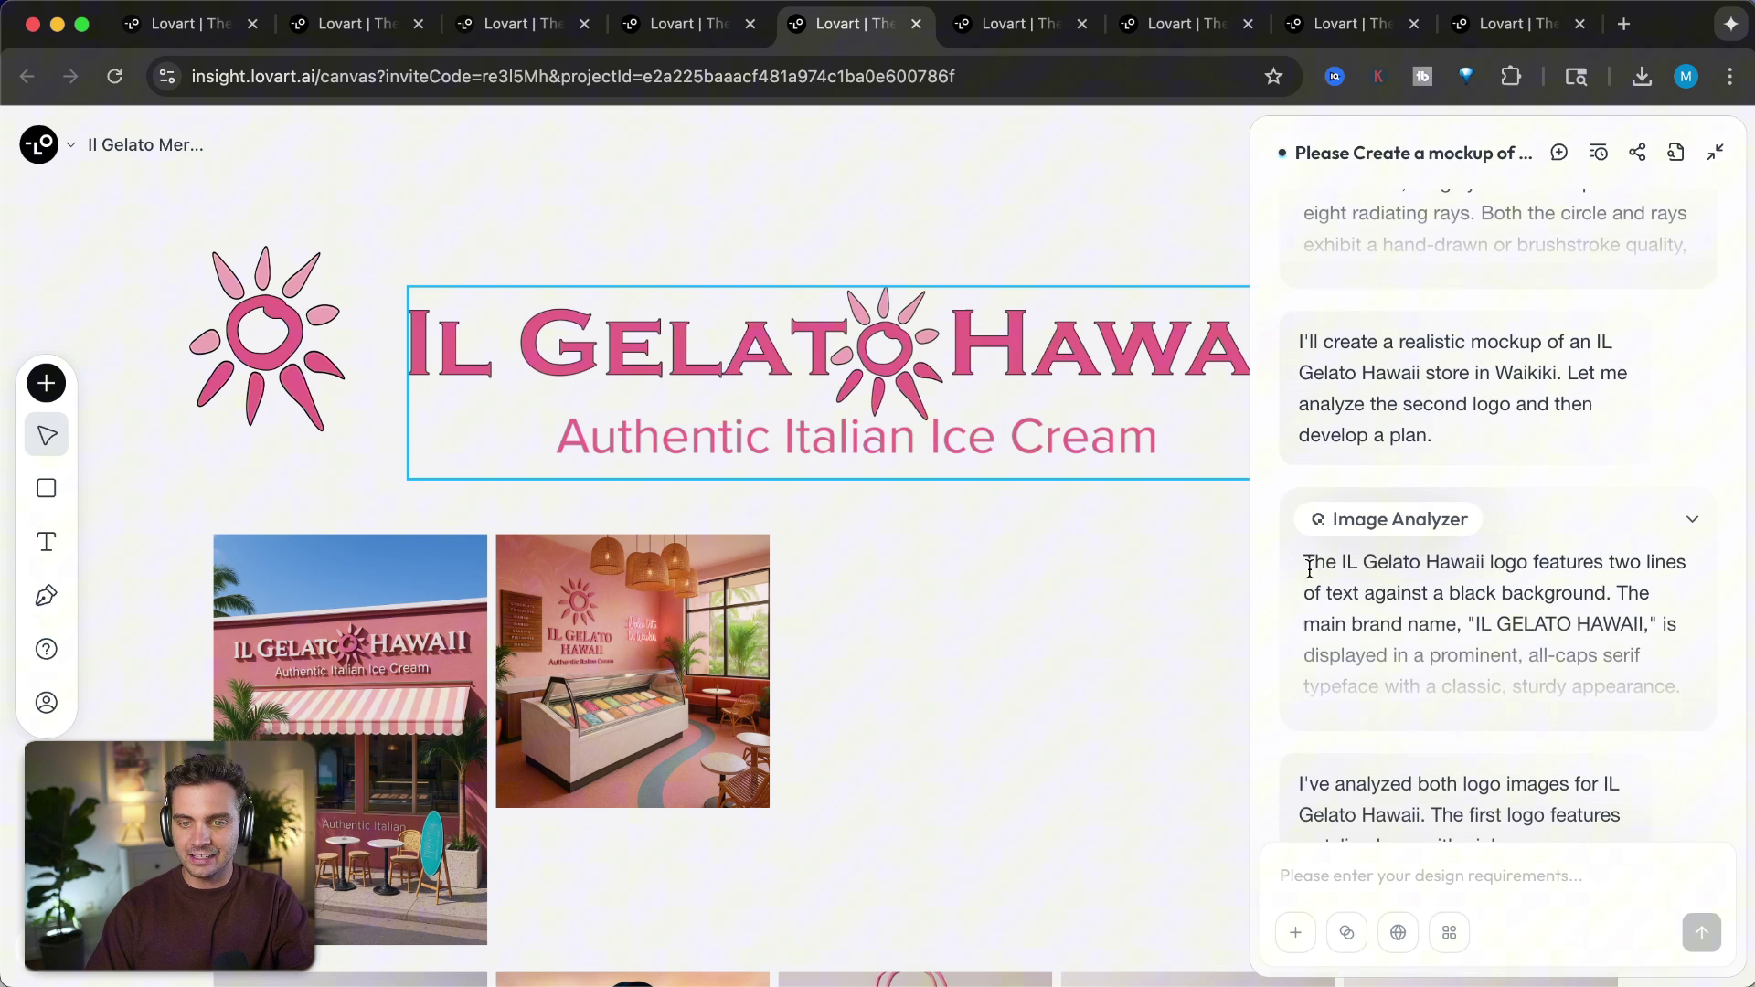
{"action": "left_click_drag", "start_coordinate": [1308, 568], "coordinate": [1660, 627]}
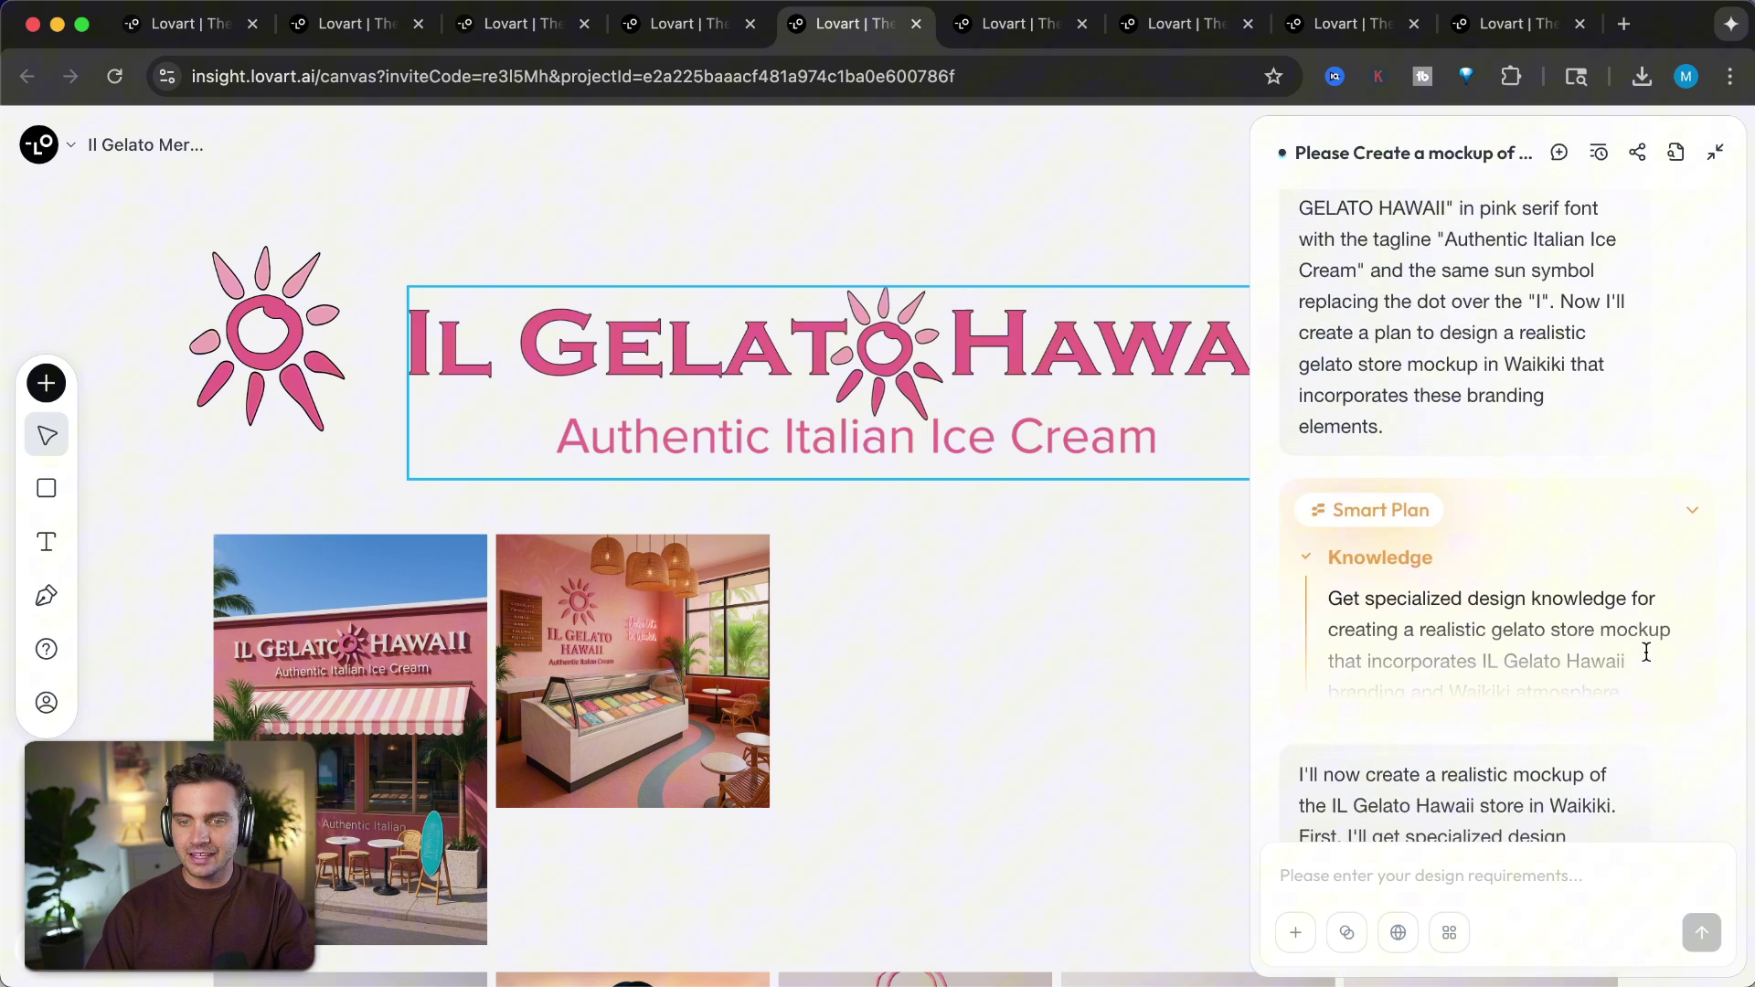
{"action": "left_click_drag", "start_coordinate": [1353, 275], "coordinate": [1650, 392]}
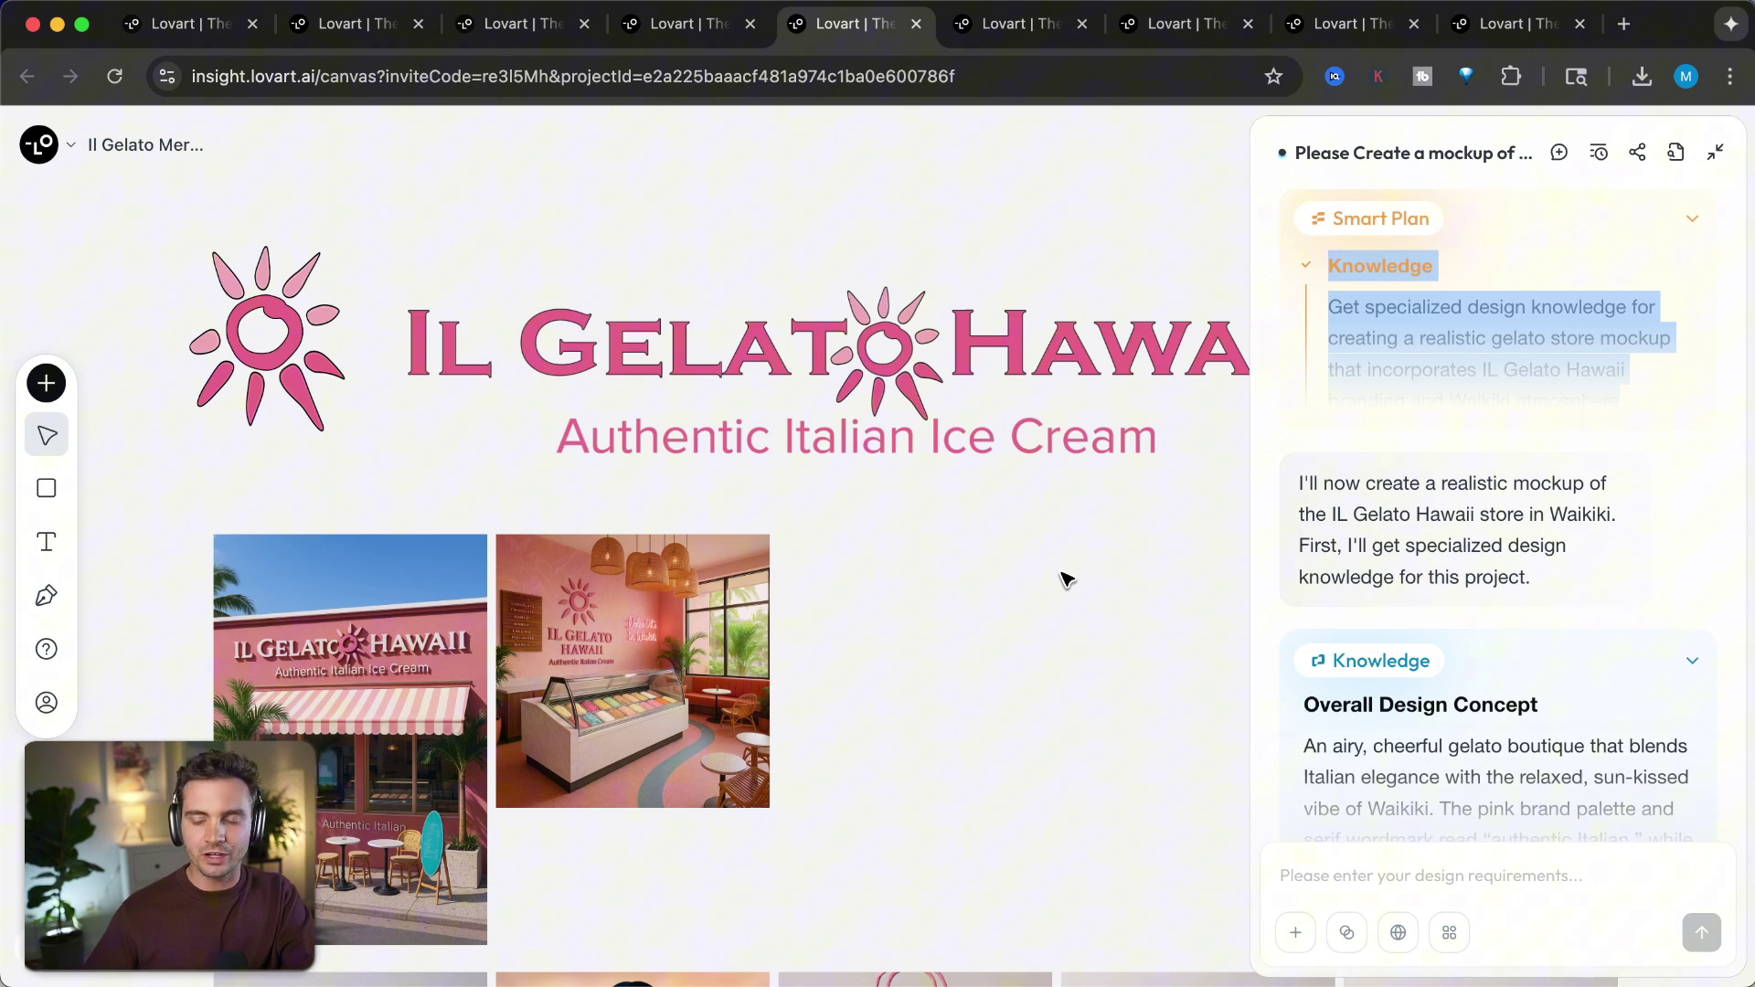
{"action": "scroll", "coordinate": [1574, 448], "scroll_direction": "down", "scroll_amount": 1}
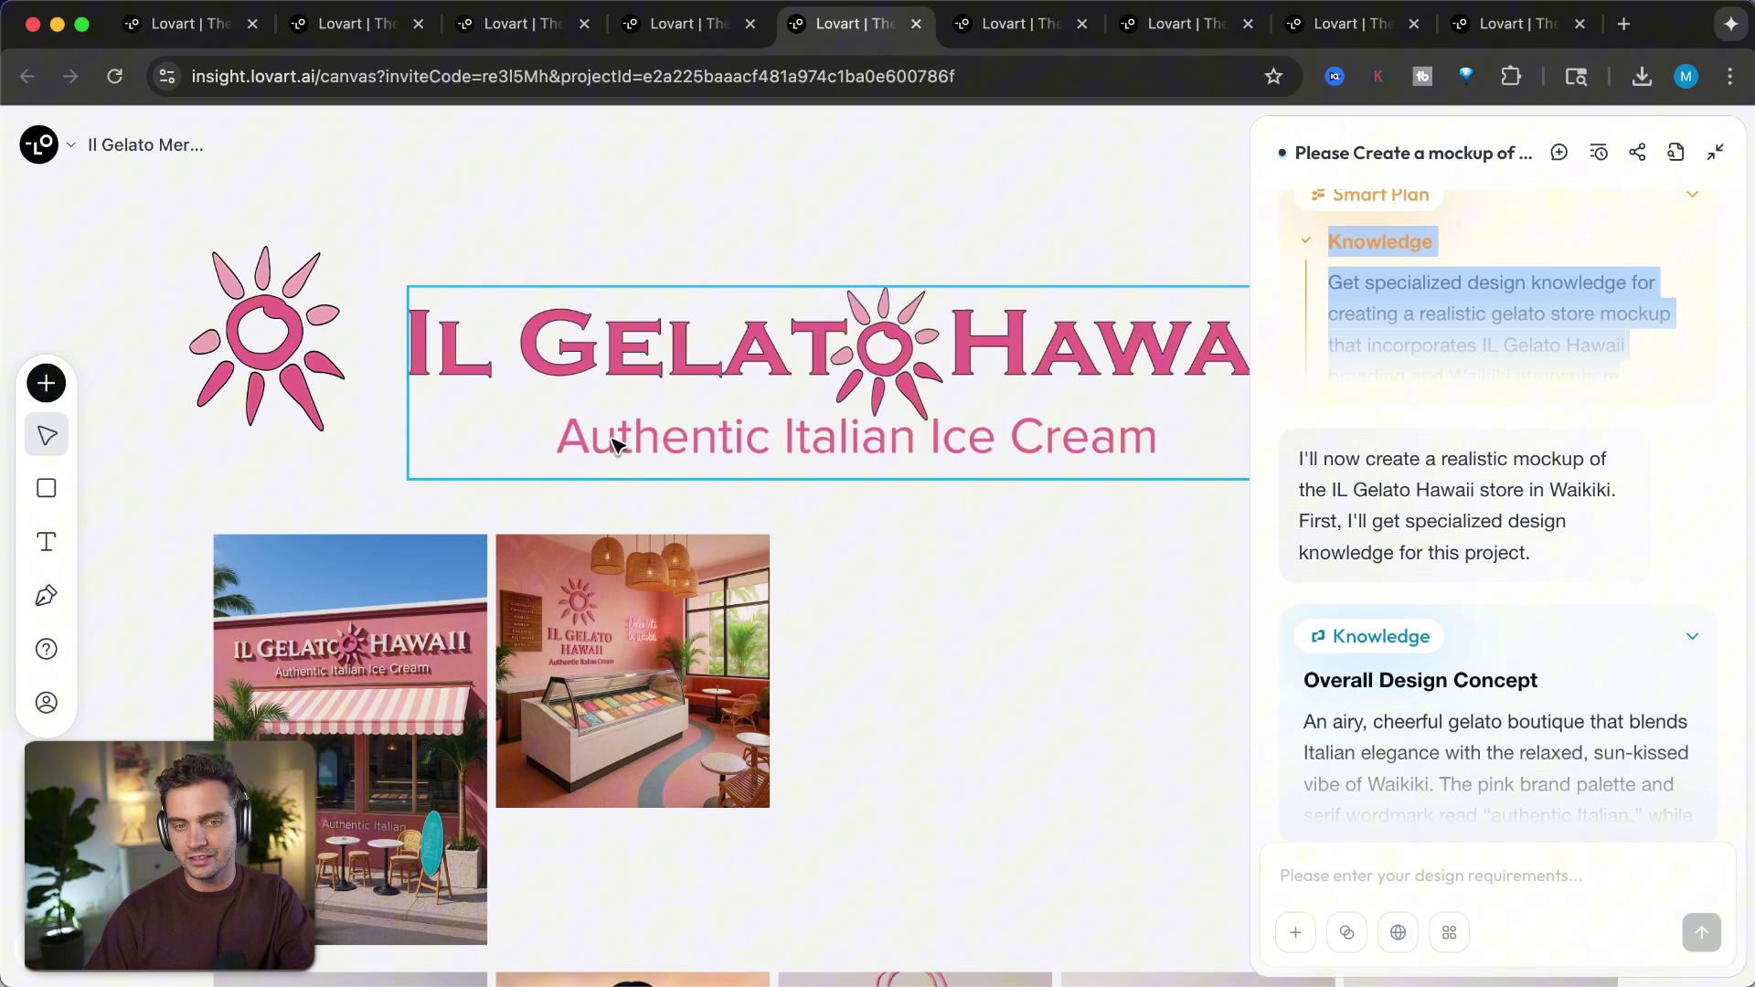
- Show the storefront mockup's generation details, then pan over to the takeaway bag mockups
{"action": "left_click", "coordinate": [314, 675]}
{"action": "scroll", "coordinate": [320, 585], "scroll_direction": "up", "scroll_amount": 5}
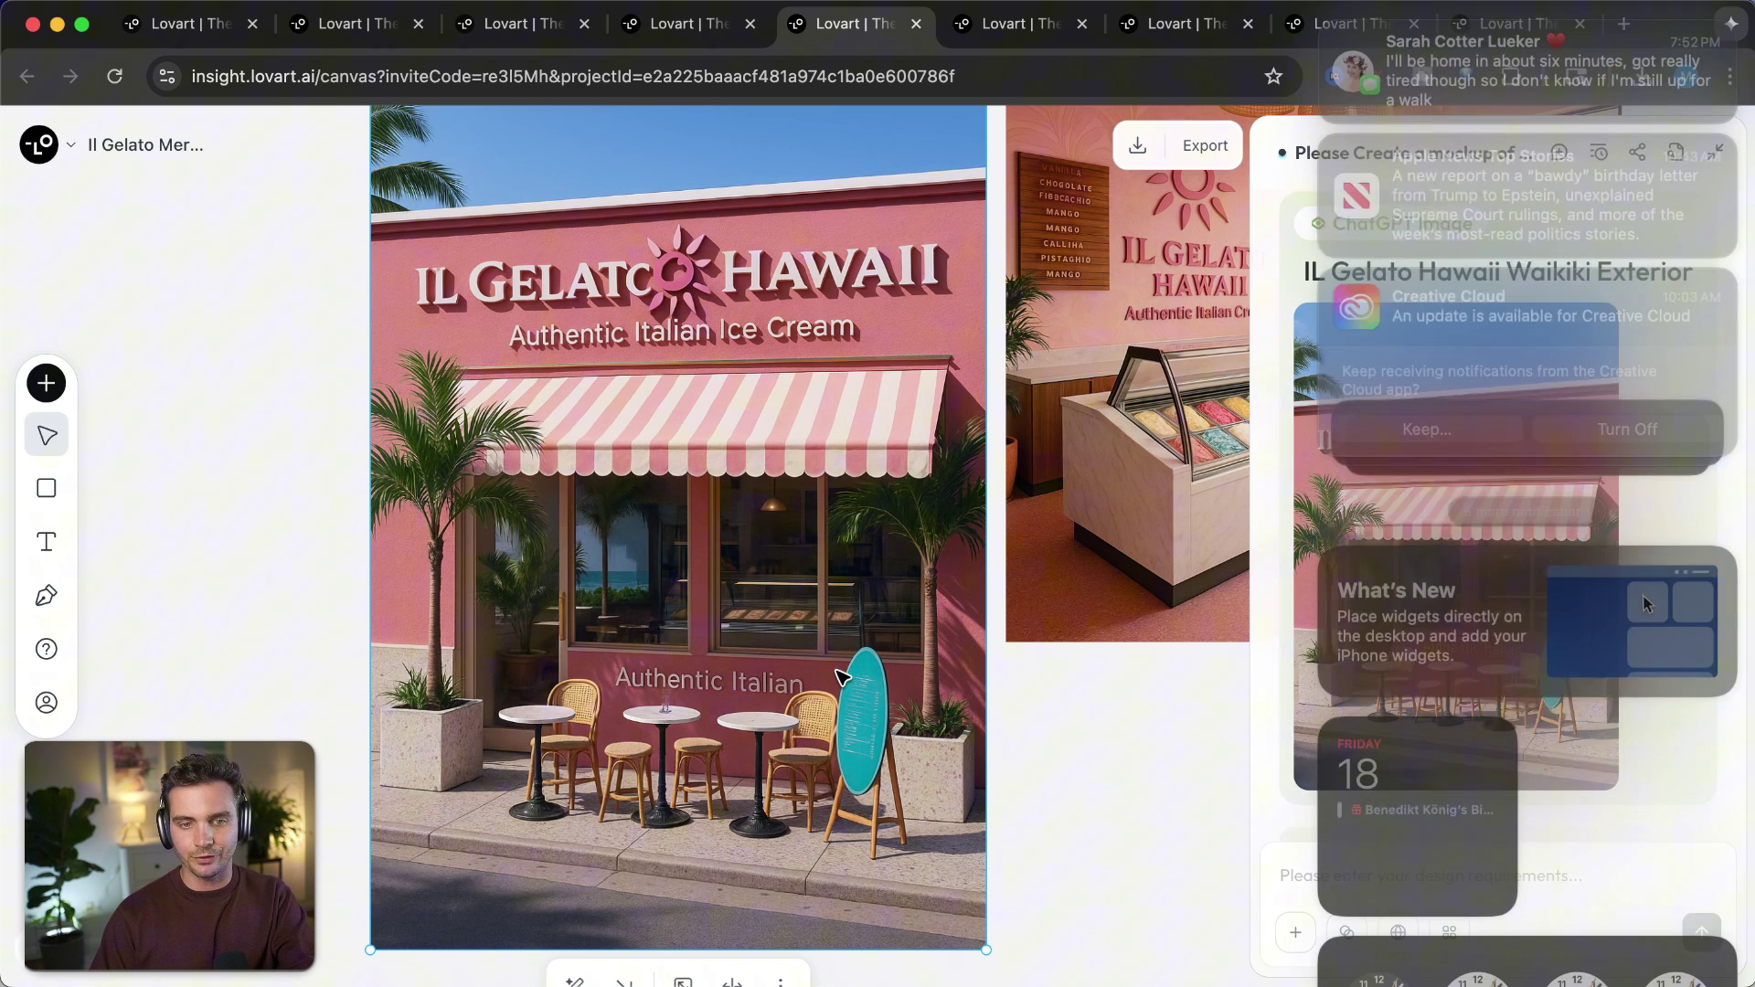
{"action": "scroll", "coordinate": [1117, 627], "scroll_direction": "right", "scroll_amount": 5}
{"action": "scroll", "coordinate": [1117, 627], "scroll_direction": "right", "scroll_amount": 5}
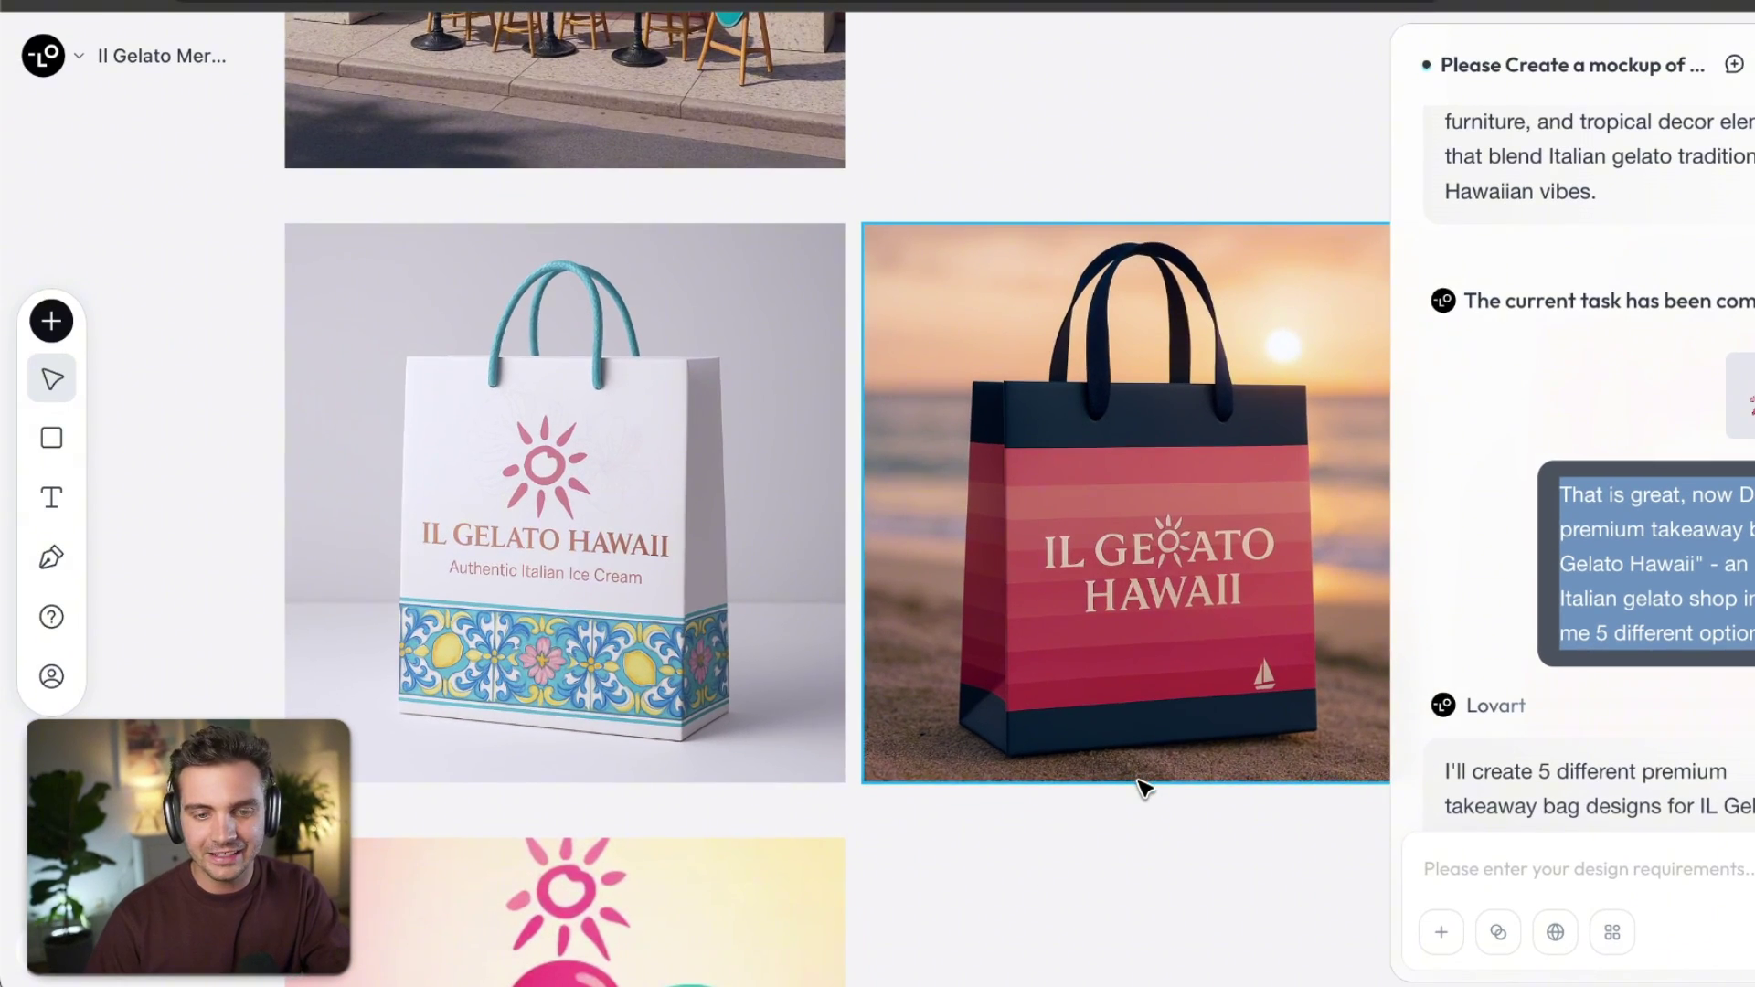
- Select the white tiled bag design and then the lemon paper bag design
{"action": "scroll", "coordinate": [1144, 788], "scroll_direction": "right", "scroll_amount": 2}
{"action": "scroll", "coordinate": [1145, 788], "scroll_direction": "down", "scroll_amount": 5}
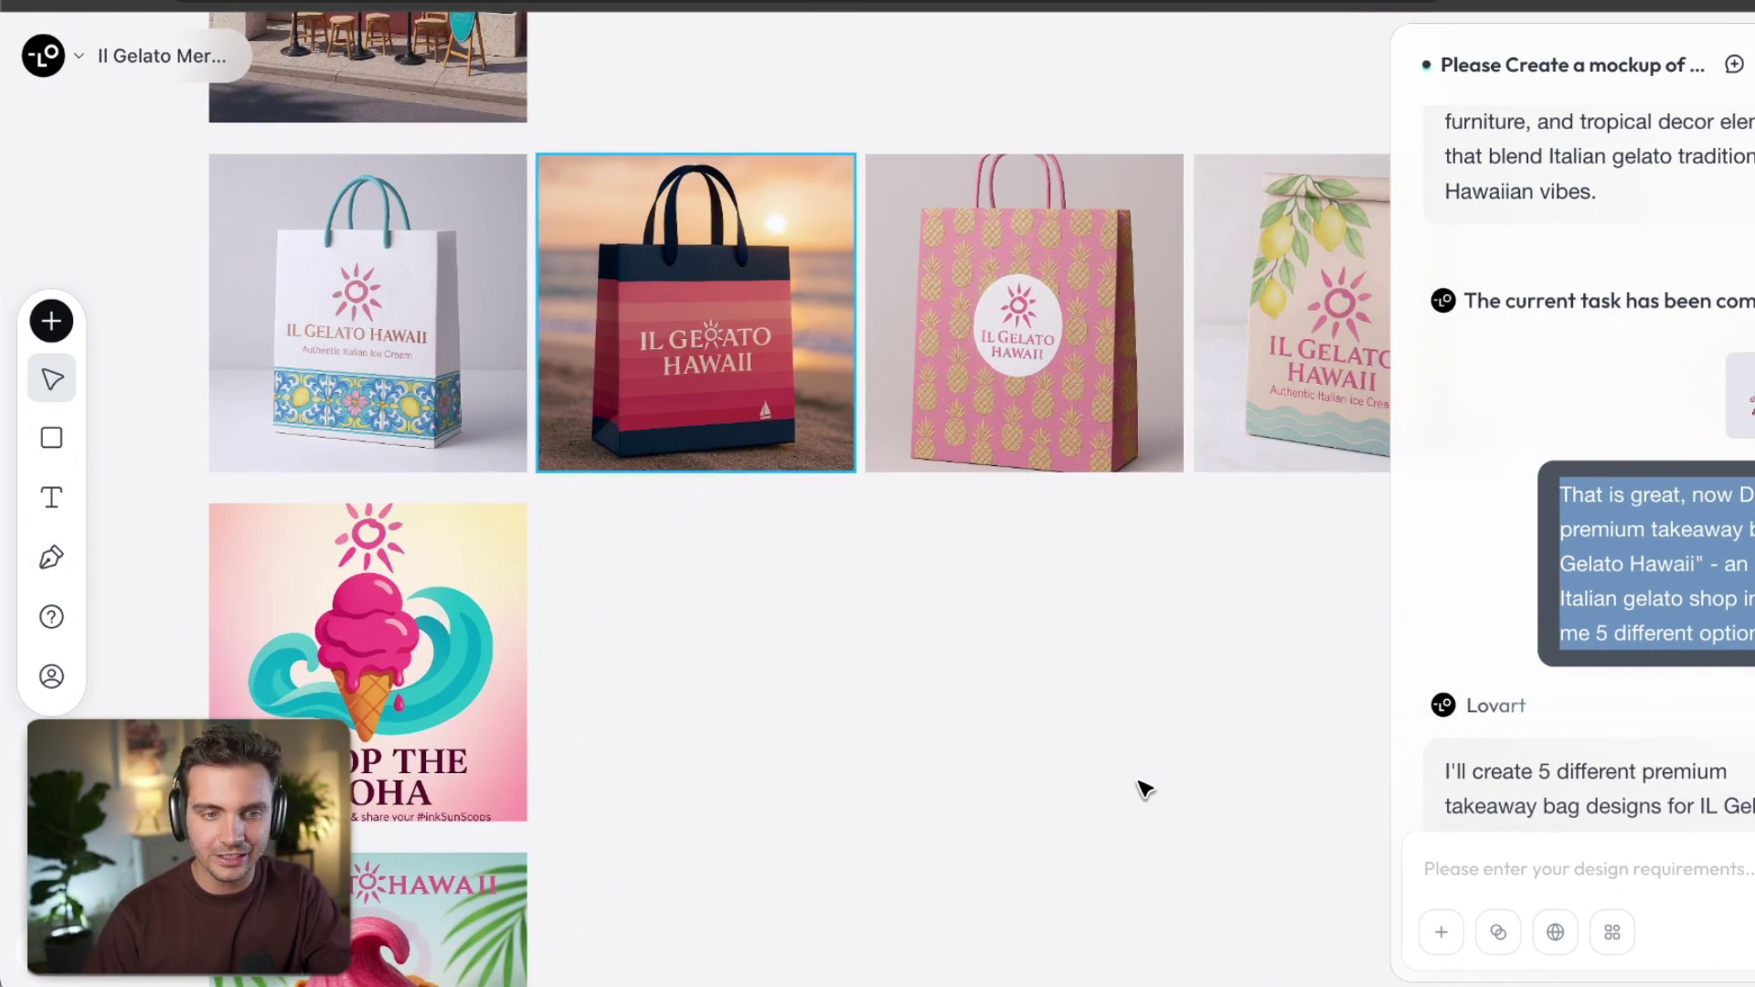
{"action": "left_click", "coordinate": [314, 327]}
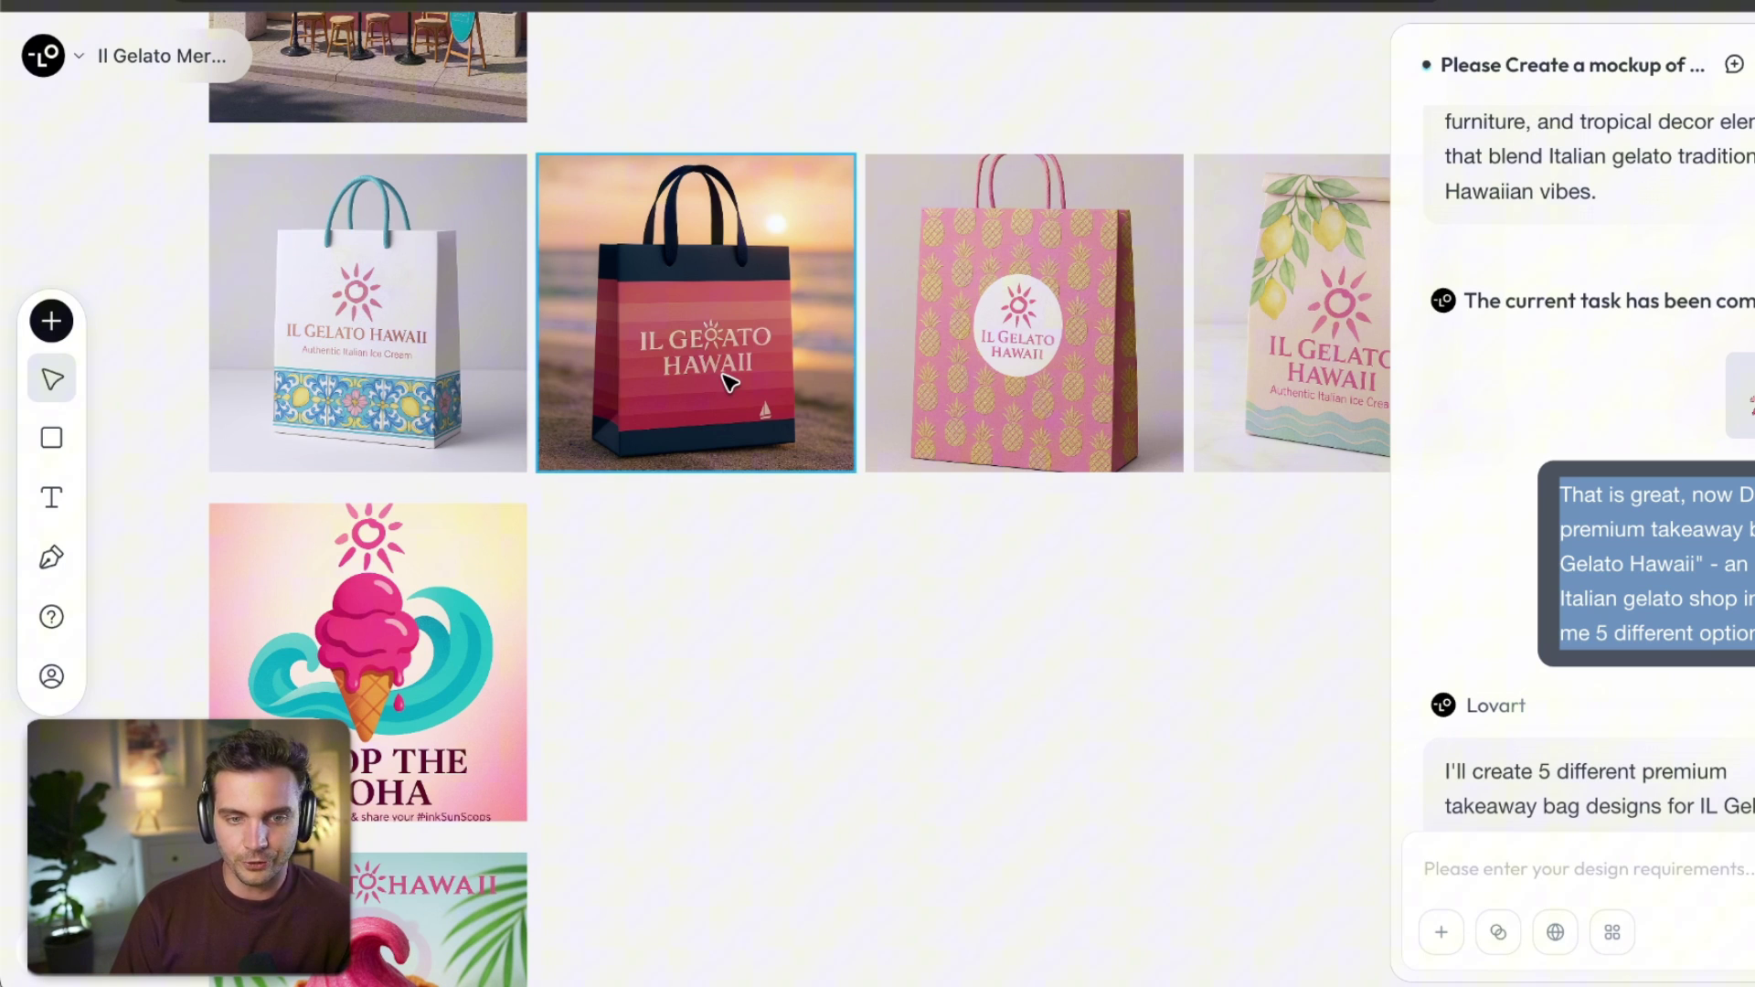
{"action": "scroll", "coordinate": [727, 408], "scroll_direction": "up", "scroll_amount": 5}
{"action": "scroll", "coordinate": [726, 409], "scroll_direction": "right", "scroll_amount": 5}
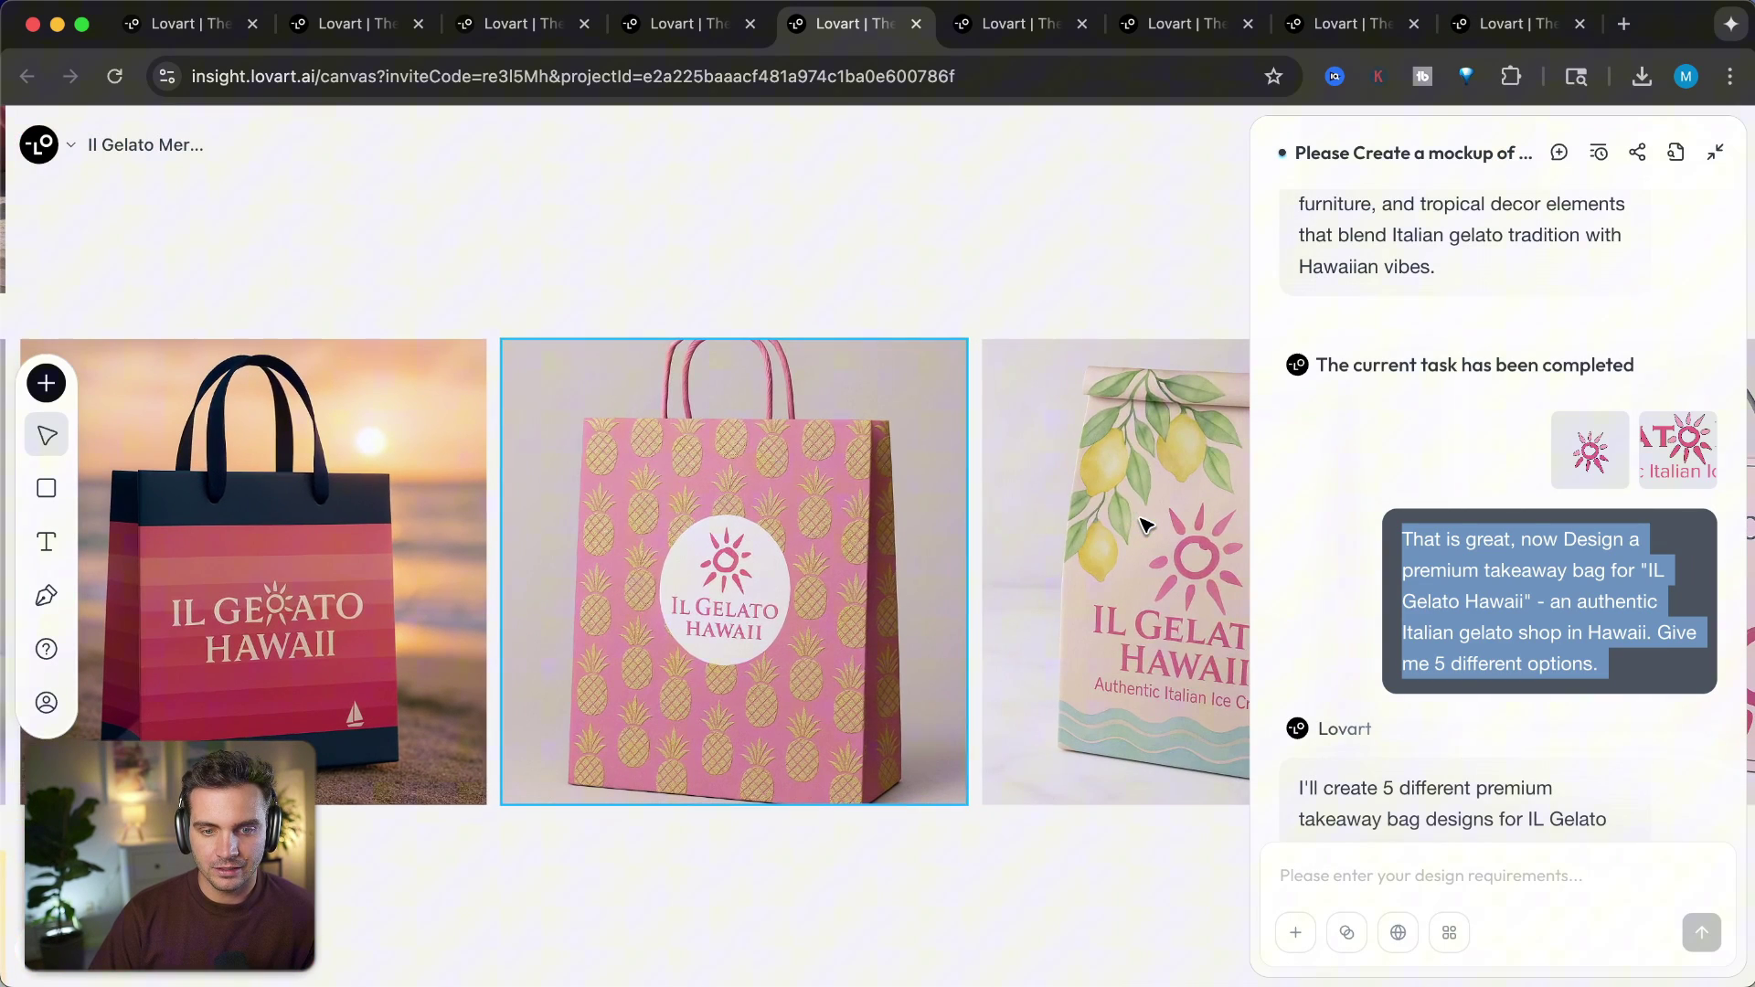
{"action": "scroll", "coordinate": [1145, 526], "scroll_direction": "right", "scroll_amount": 10}
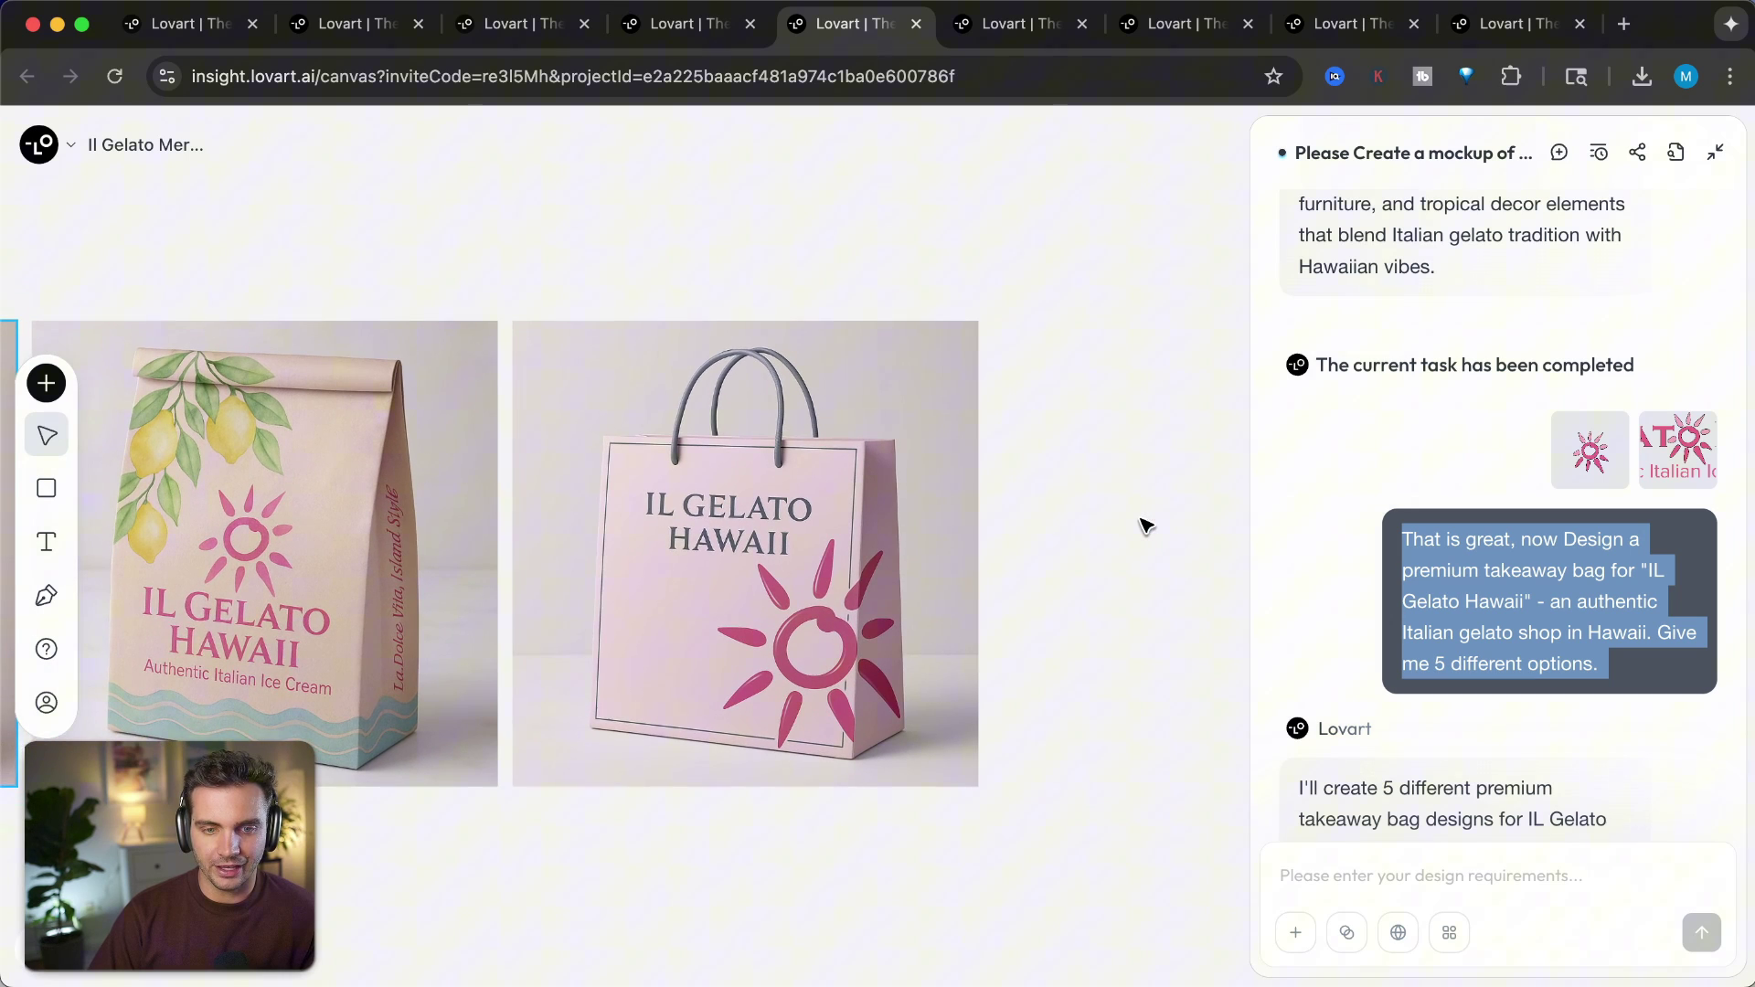
{"action": "scroll", "coordinate": [781, 509], "scroll_direction": "left", "scroll_amount": 5}
{"action": "left_click", "coordinate": [595, 498]}
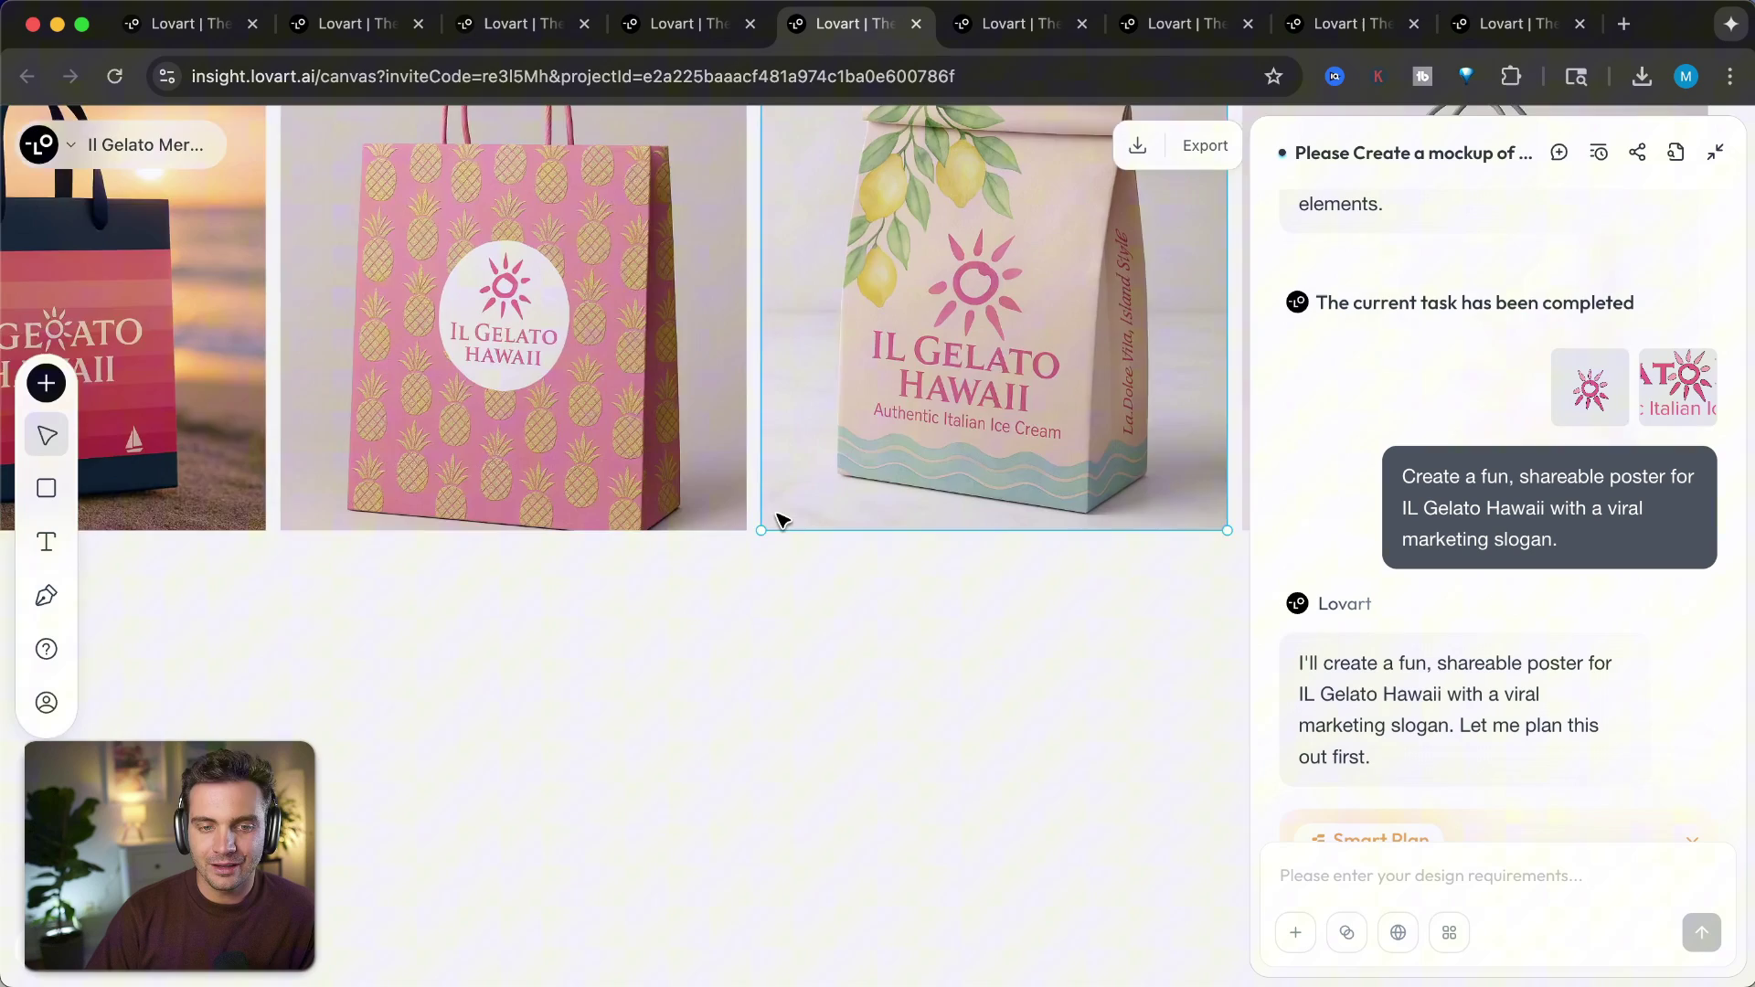
- Reselect the lemon paper bag, then select the Scoop the Aloha poster
{"action": "scroll", "coordinate": [776, 509], "scroll_direction": "left", "scroll_amount": 3}
{"action": "left_click", "coordinate": [776, 509]}
{"action": "scroll", "coordinate": [776, 512], "scroll_direction": "down", "scroll_amount": 3}
{"action": "scroll", "coordinate": [779, 519], "scroll_direction": "down", "scroll_amount": 5}
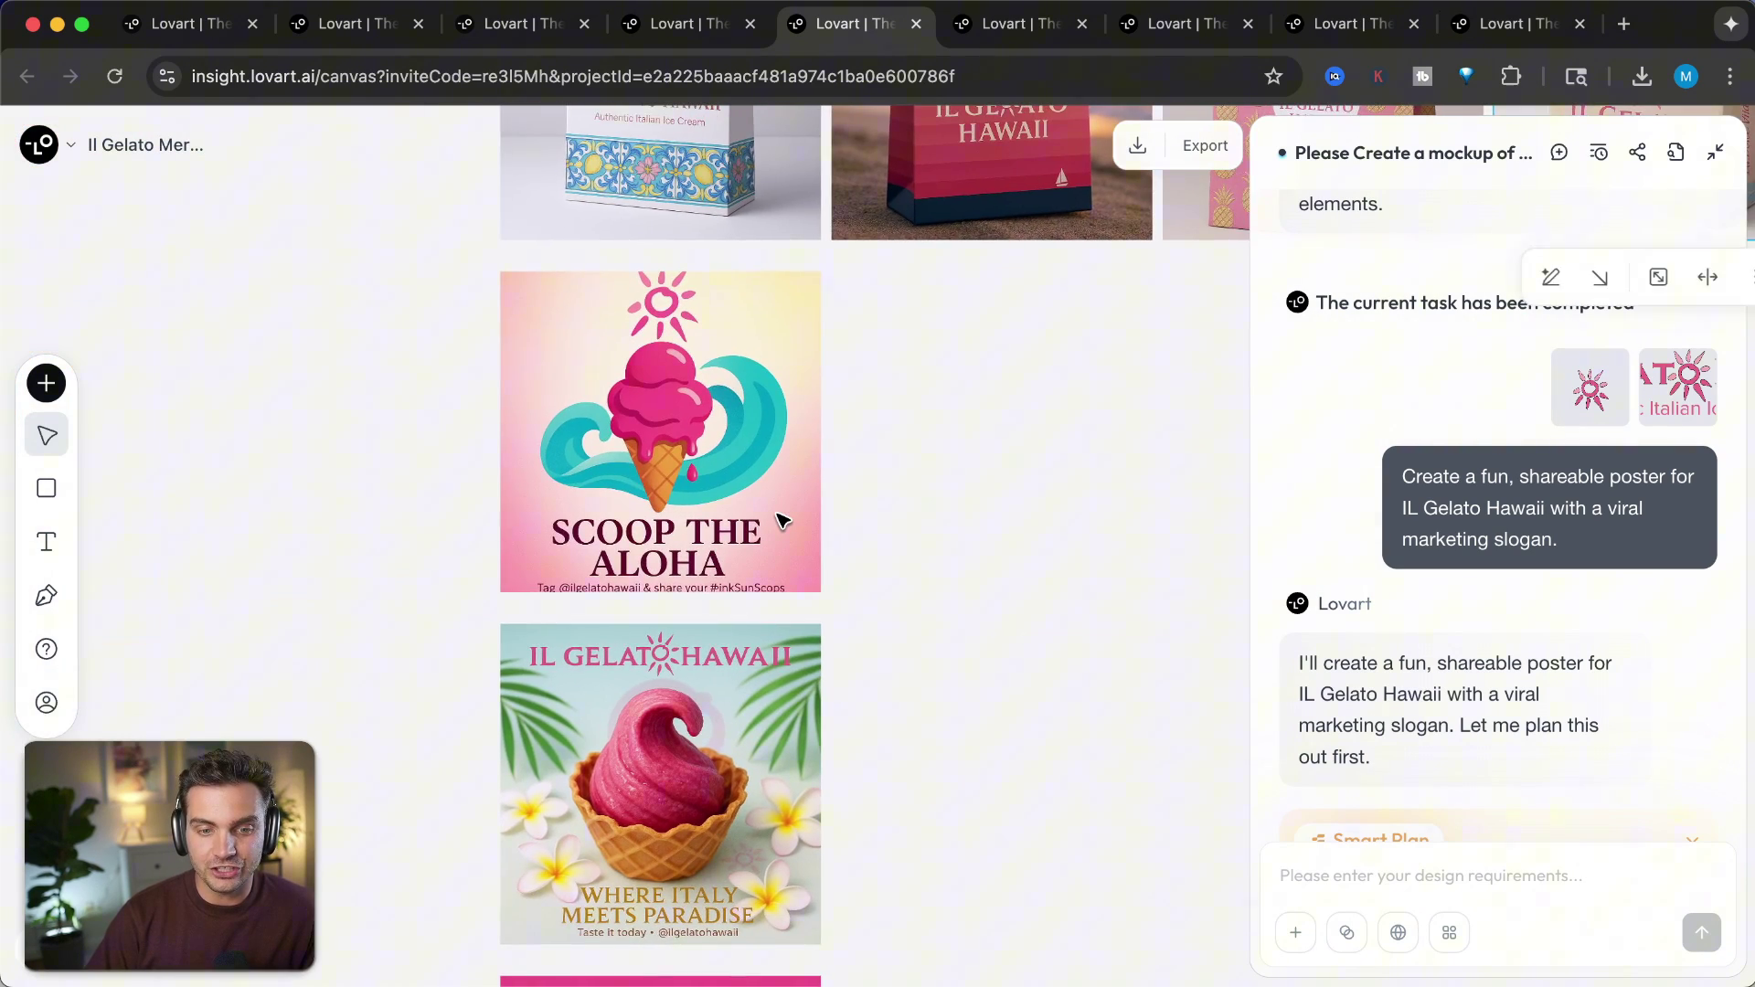
{"action": "scroll", "coordinate": [779, 520], "scroll_direction": "up", "scroll_amount": 4}
{"action": "scroll", "coordinate": [779, 519], "scroll_direction": "left", "scroll_amount": 1}
{"action": "left_click", "coordinate": [776, 504]}
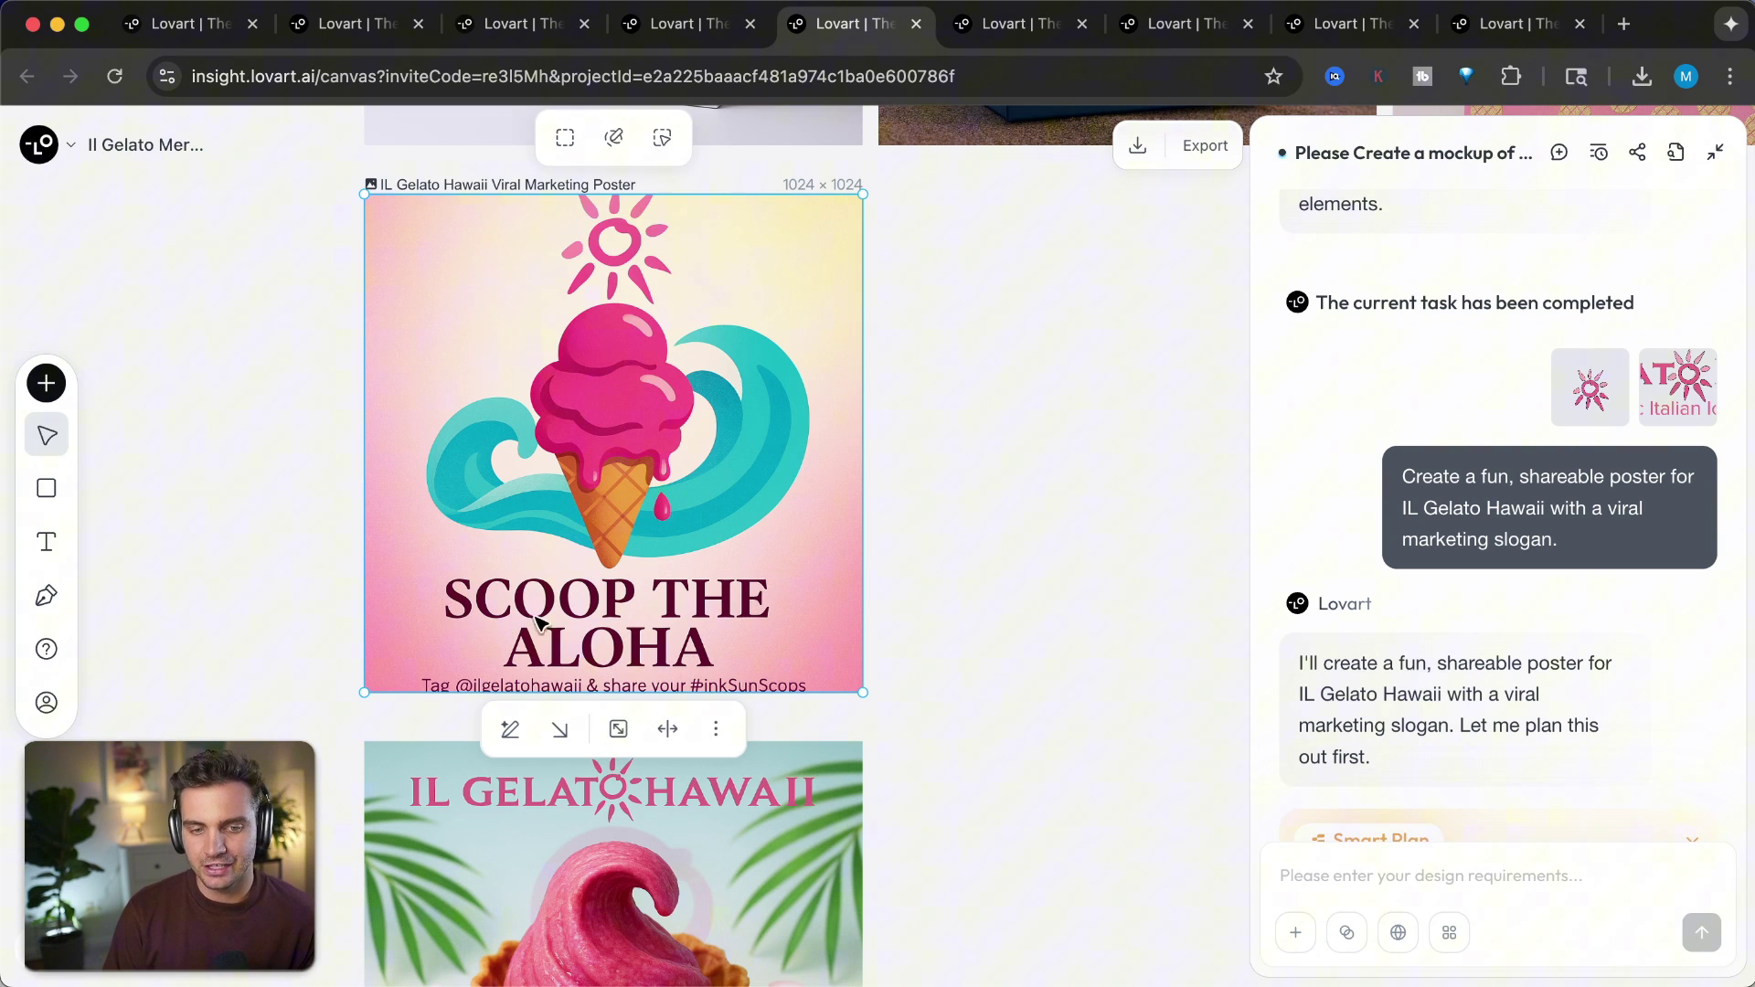
{"action": "scroll", "coordinate": [749, 613], "scroll_direction": "down", "scroll_amount": 5}
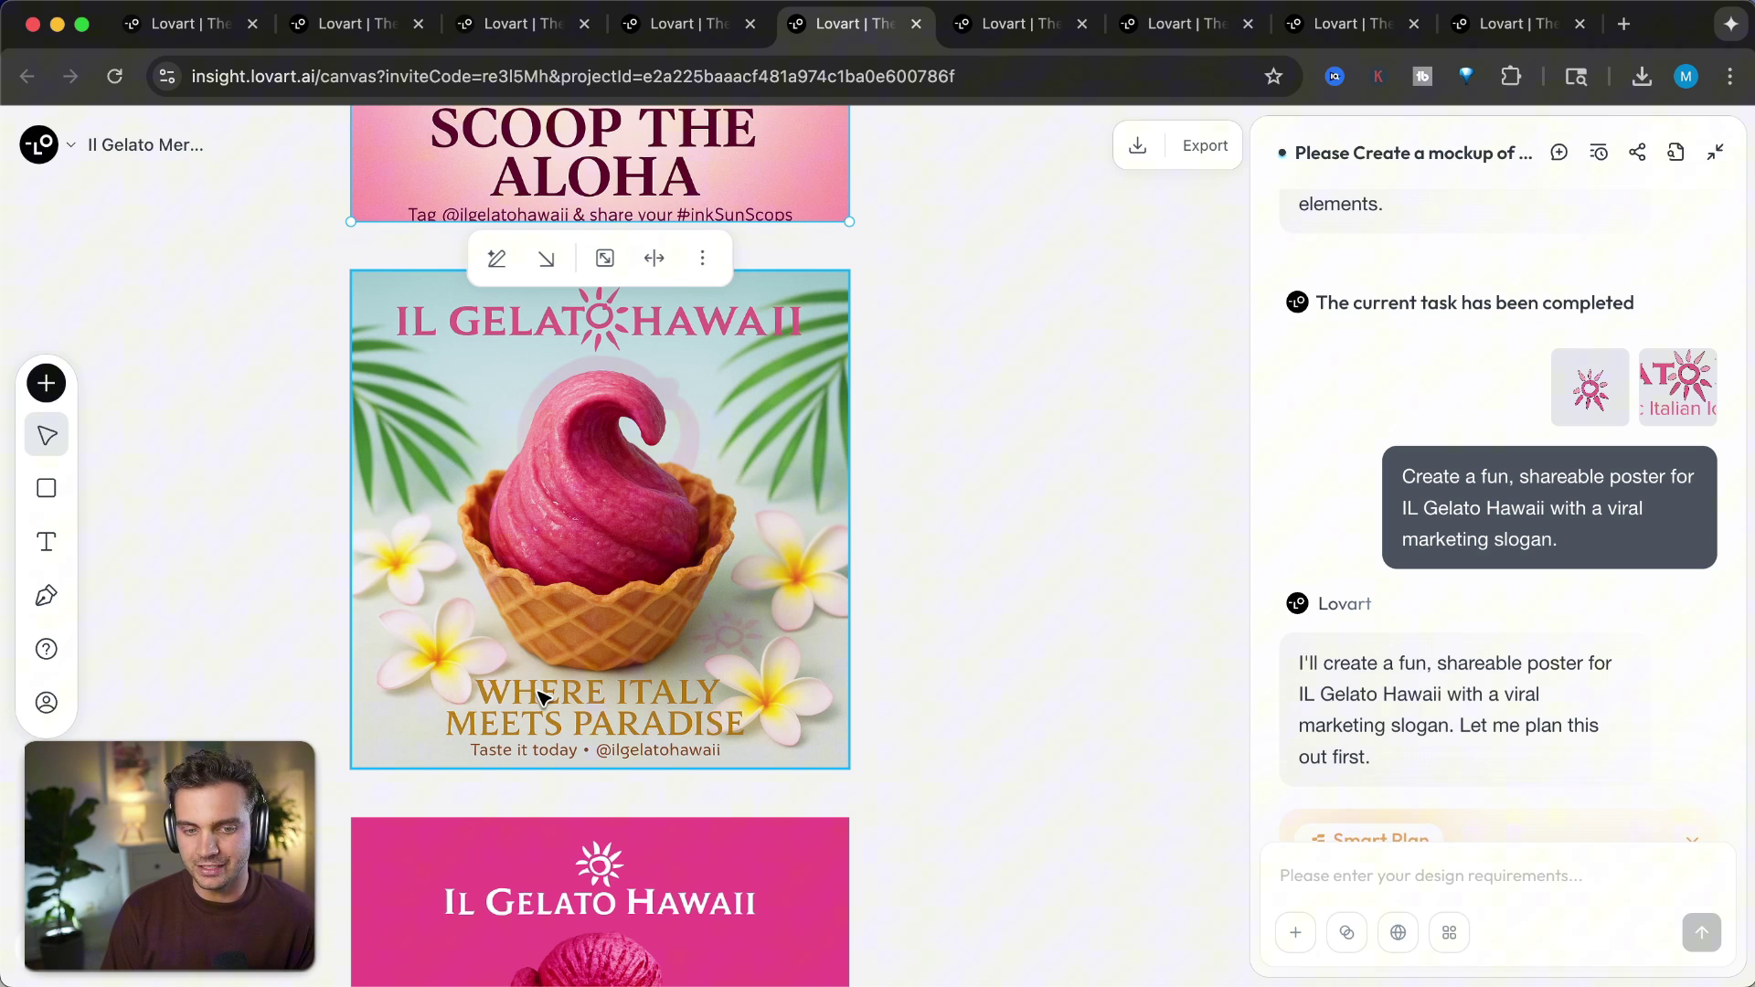
{"action": "scroll", "coordinate": [539, 697], "scroll_direction": "down", "scroll_amount": 5}
{"action": "scroll", "coordinate": [1044, 692], "scroll_direction": "up", "scroll_amount": 7}
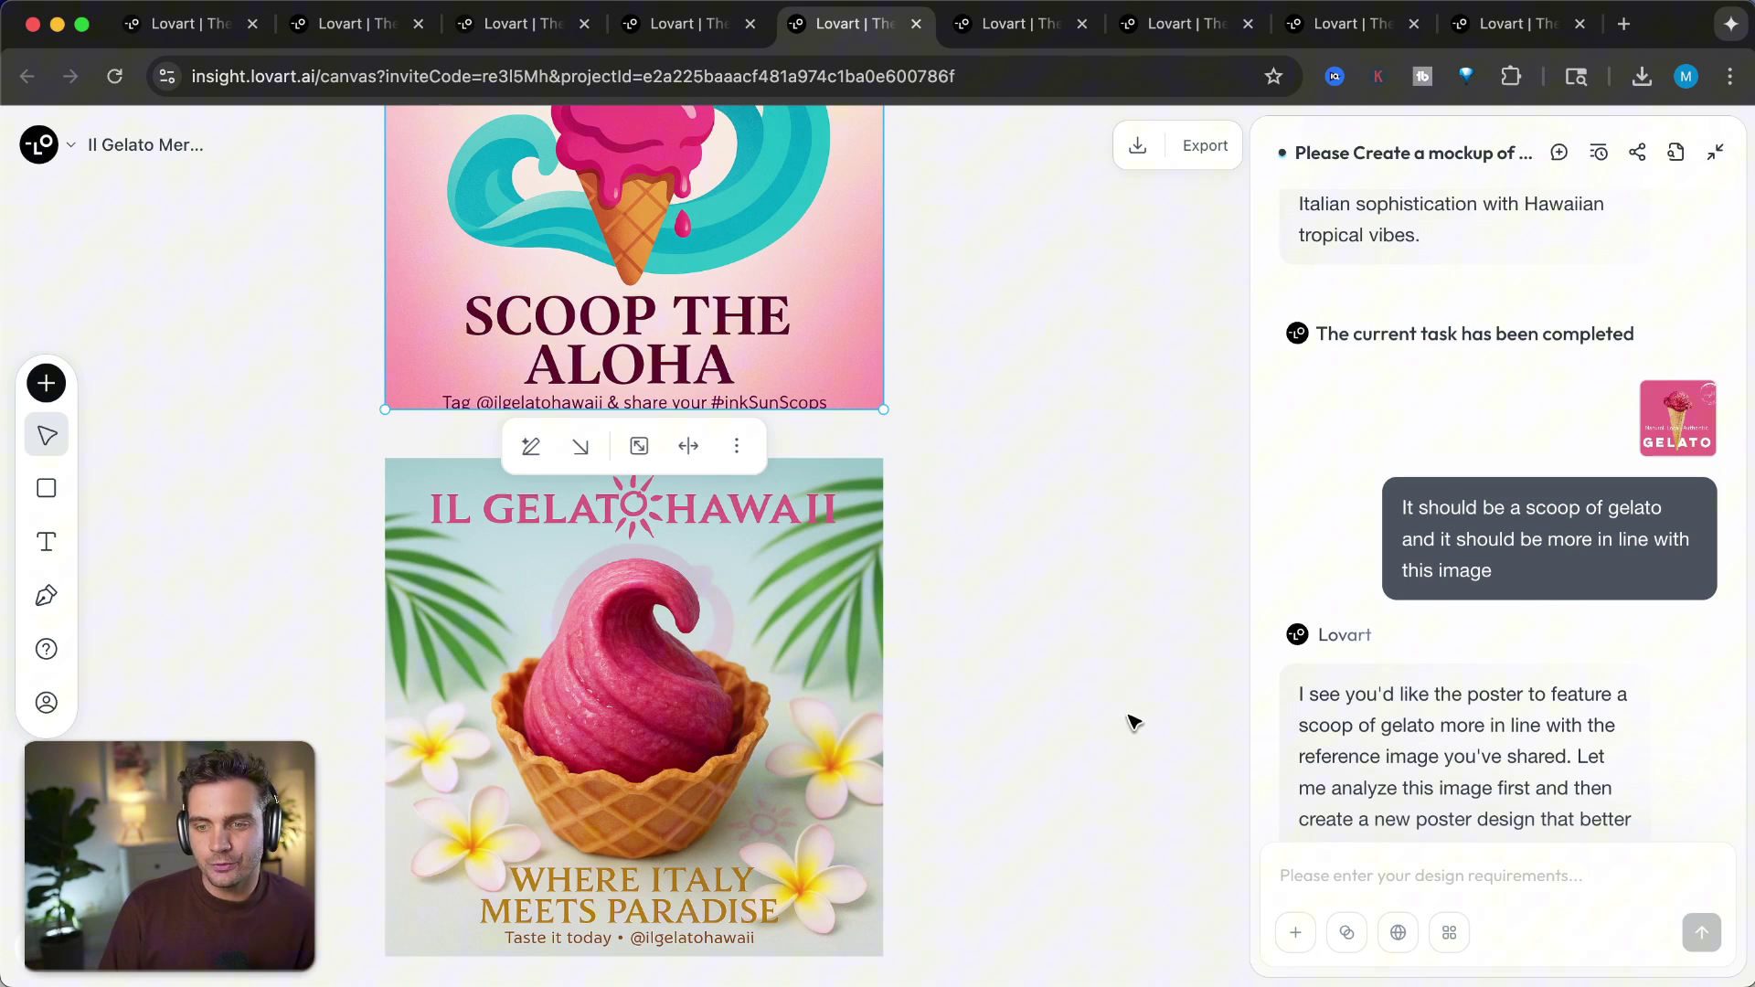
- Open the Il Gelato Hawaii website in a new tab, return to Lovart and close the preview
{"action": "left_click", "coordinate": [1693, 432]}
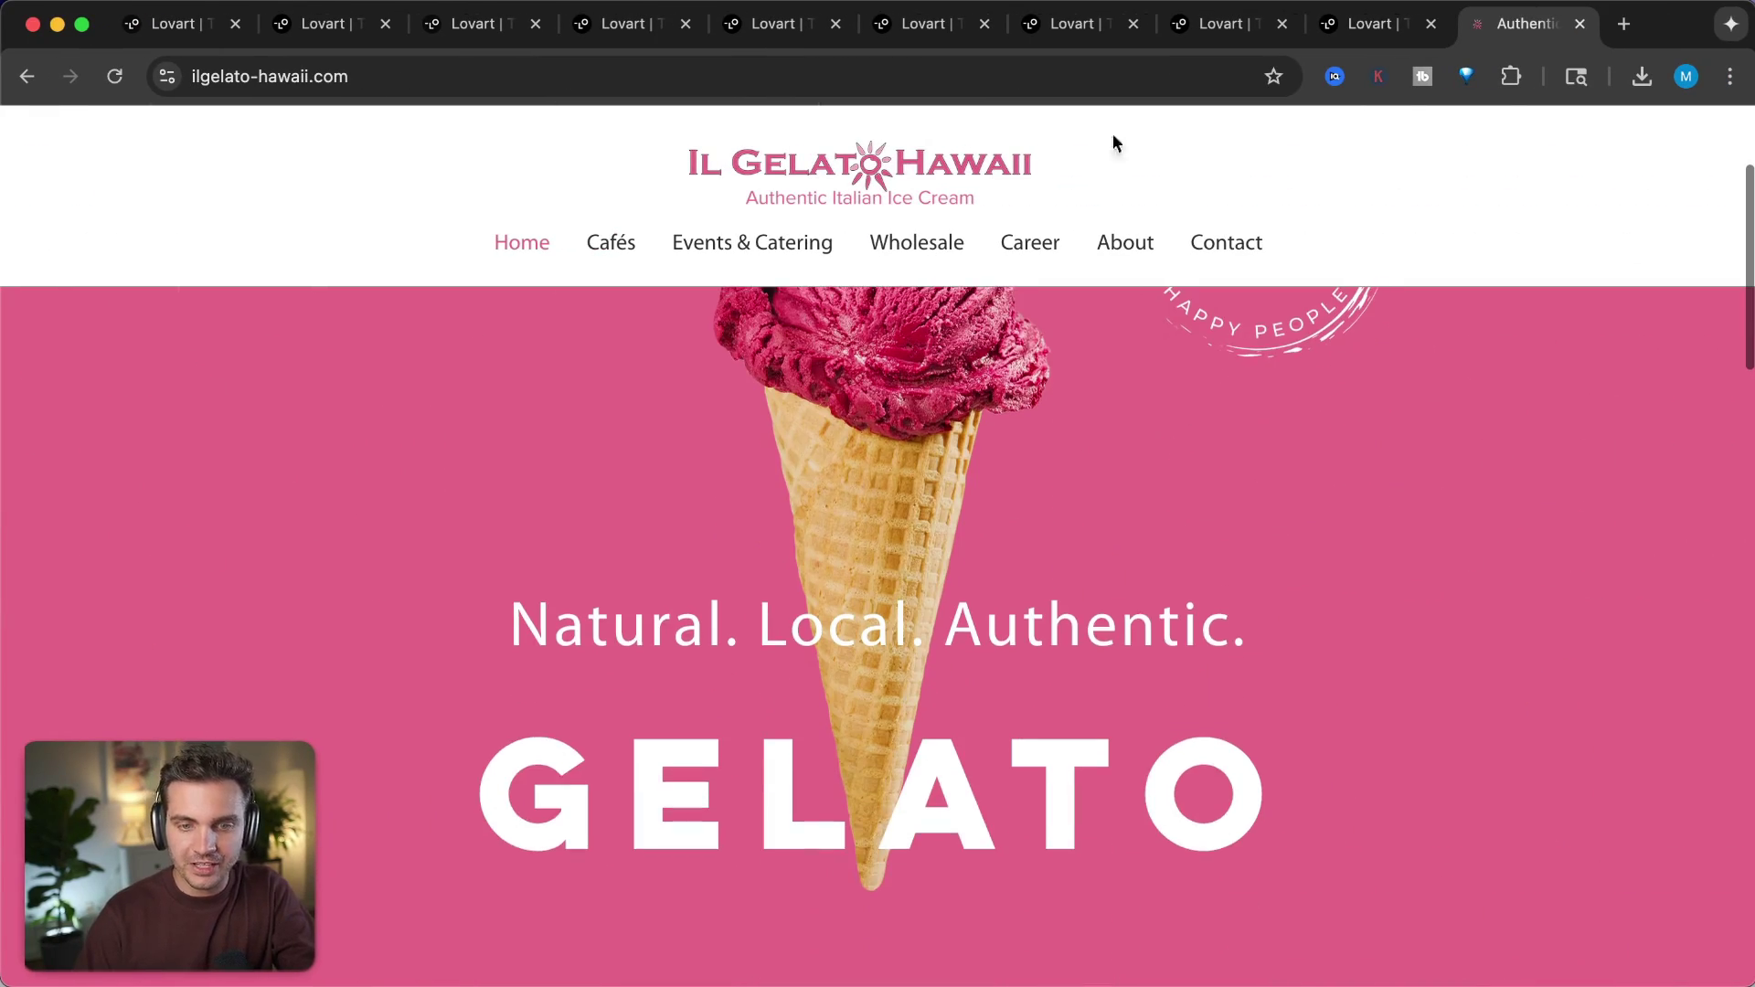
{"action": "left_click", "coordinate": [773, 24]}
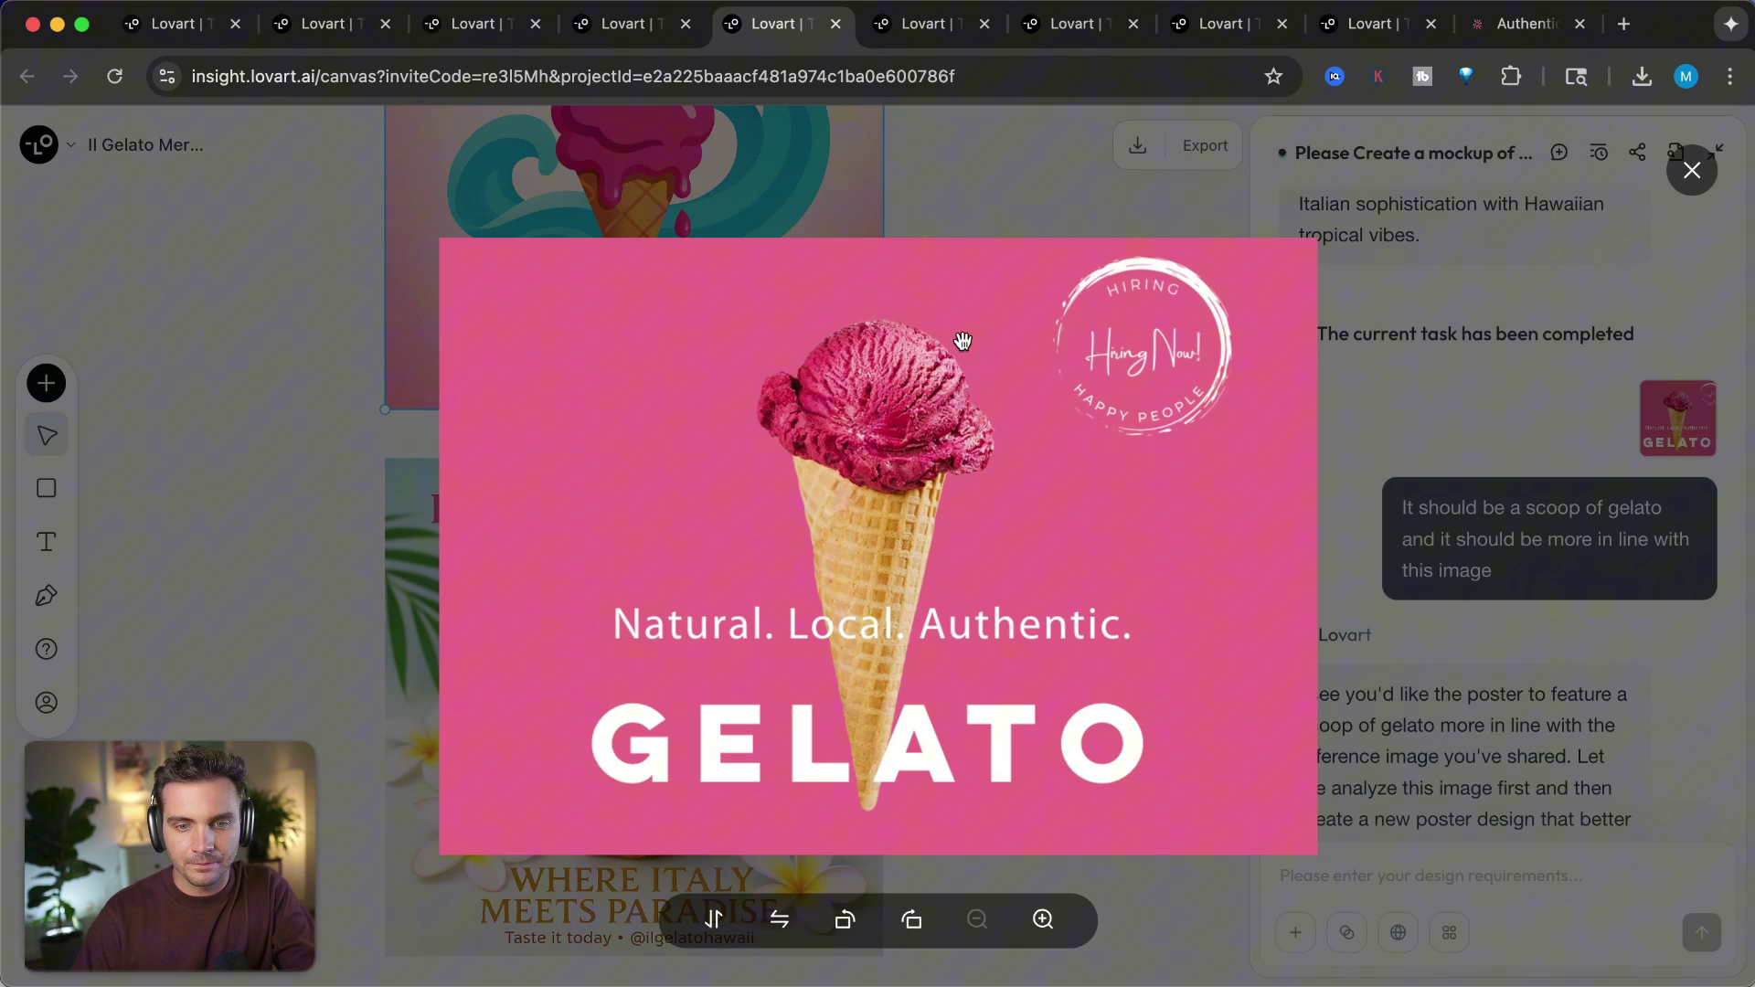
{"action": "left_click", "coordinate": [1477, 437]}
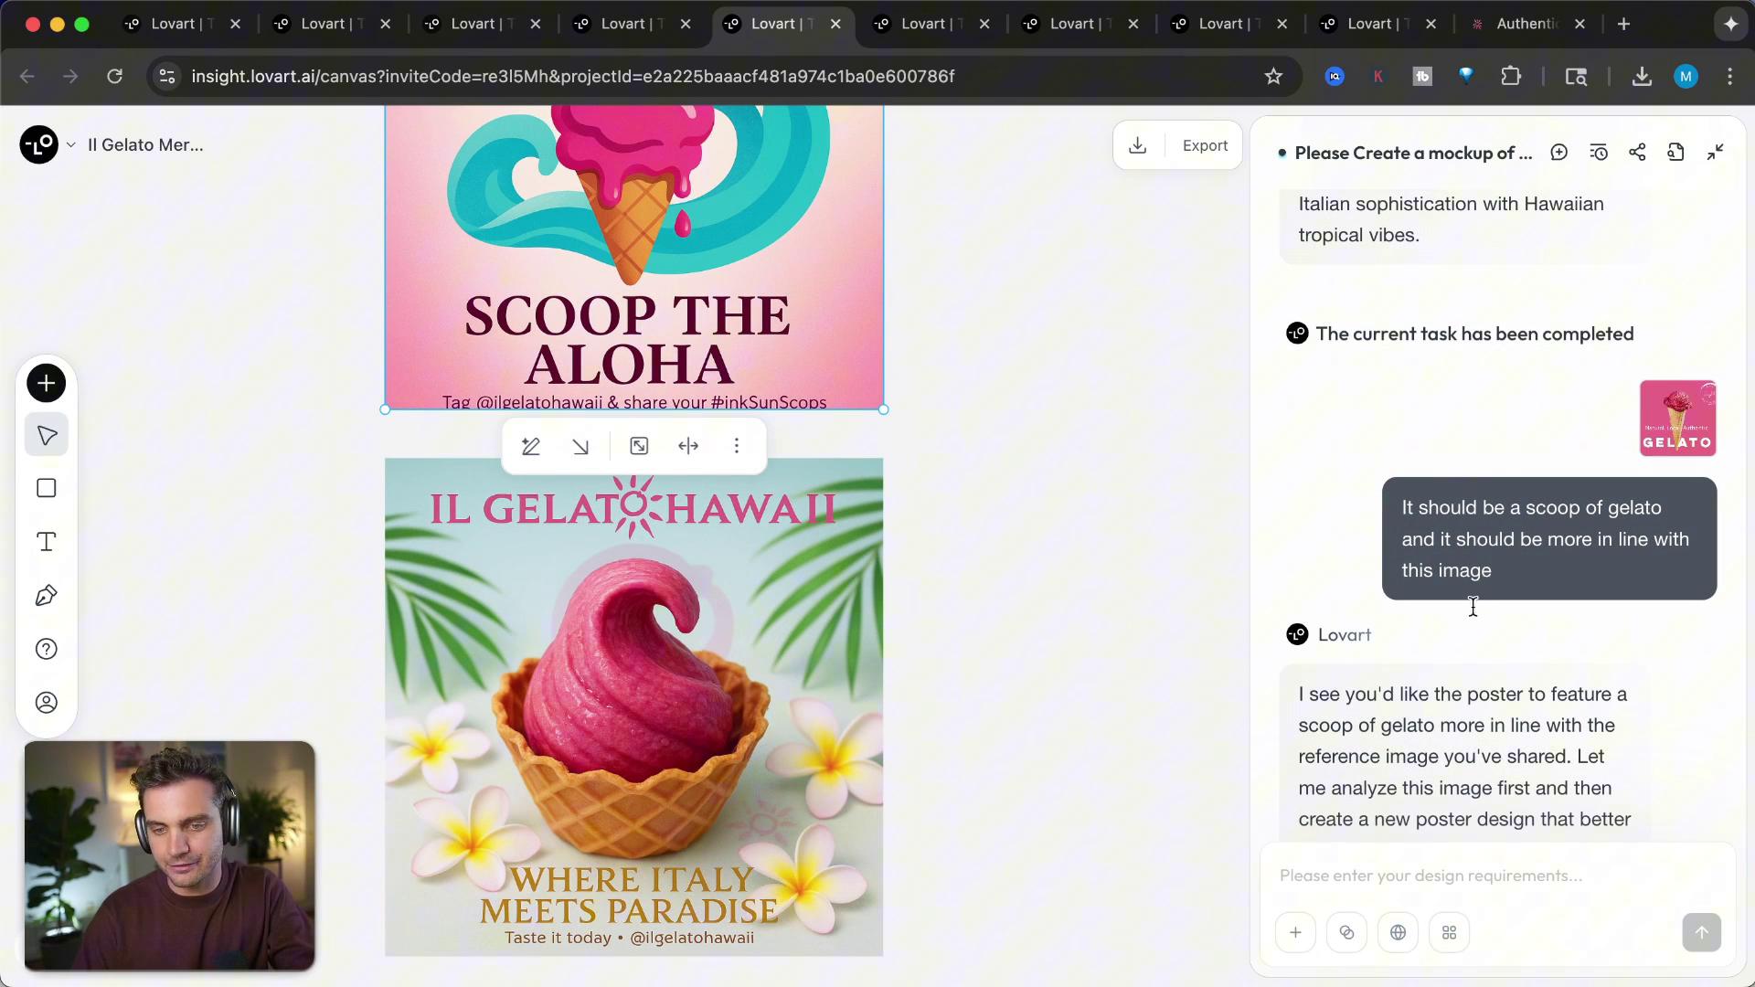
{"action": "scroll", "coordinate": [1472, 606], "scroll_direction": "down", "scroll_amount": 2}
{"action": "left_click_drag", "start_coordinate": [1400, 325], "coordinate": [1548, 416]}
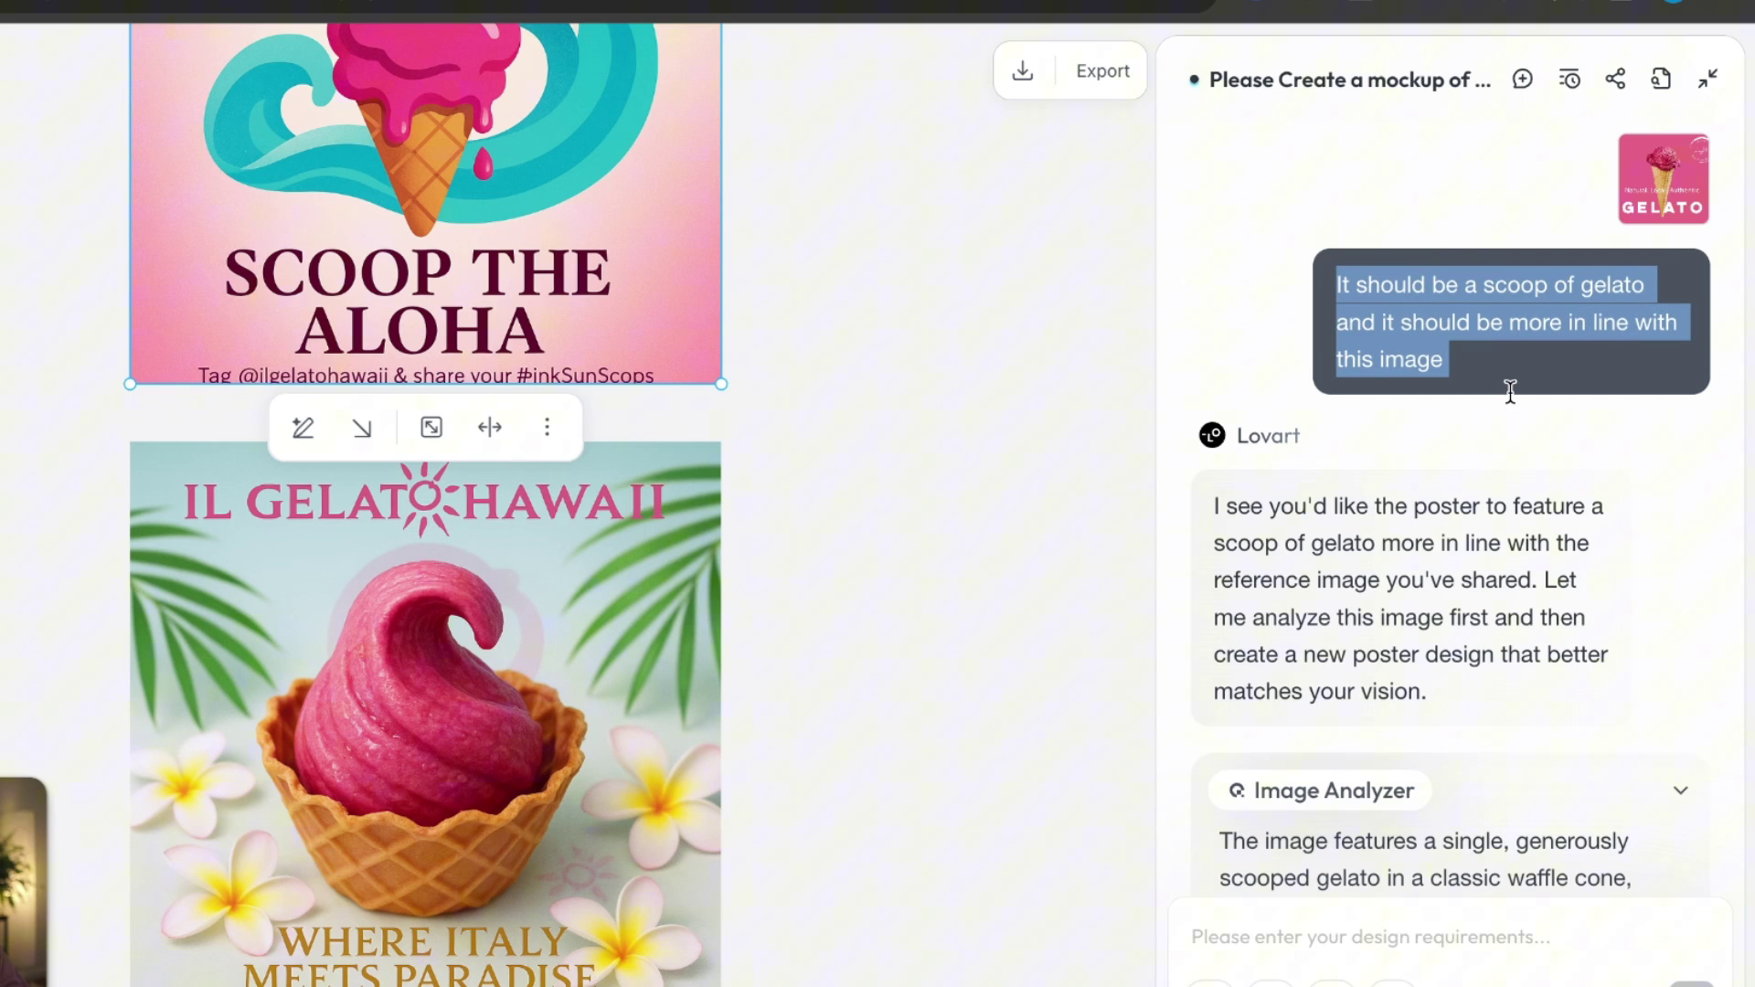
{"action": "scroll", "coordinate": [1471, 515], "scroll_direction": "down", "scroll_amount": 4}
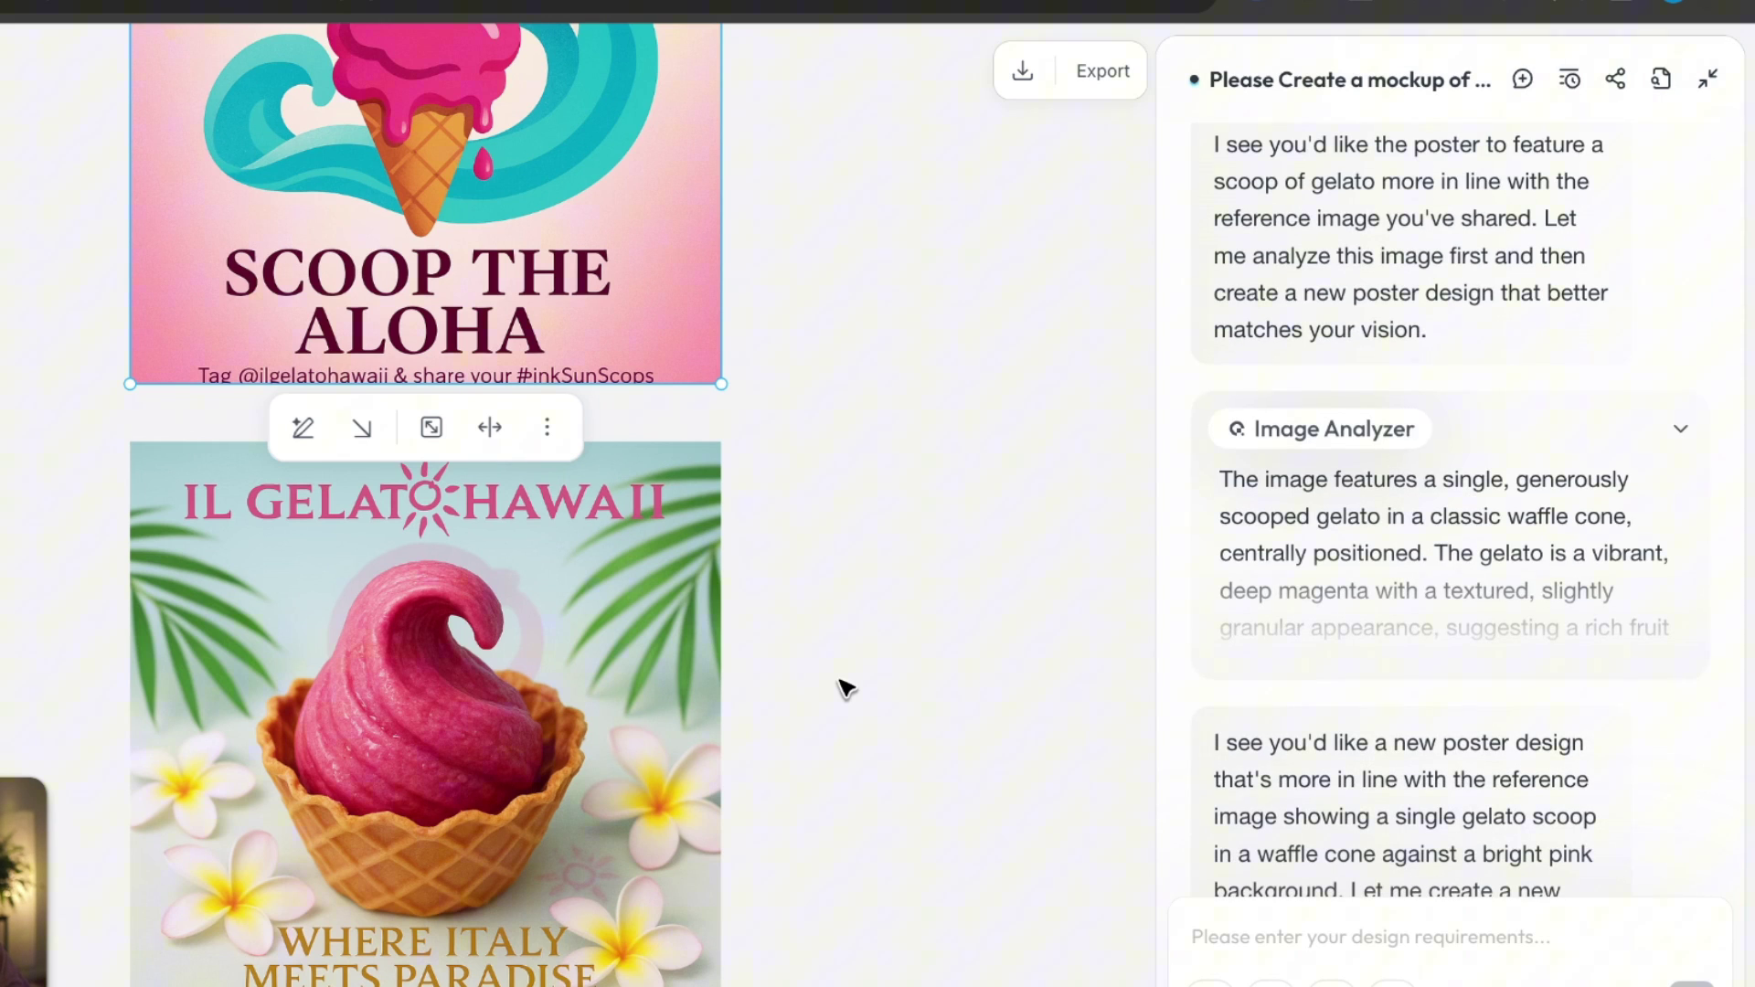
{"action": "scroll", "coordinate": [846, 687], "scroll_direction": "down", "scroll_amount": 5}
{"action": "scroll", "coordinate": [795, 686], "scroll_direction": "down", "scroll_amount": 3}
{"action": "scroll", "coordinate": [529, 580], "scroll_direction": "up", "scroll_amount": 4}
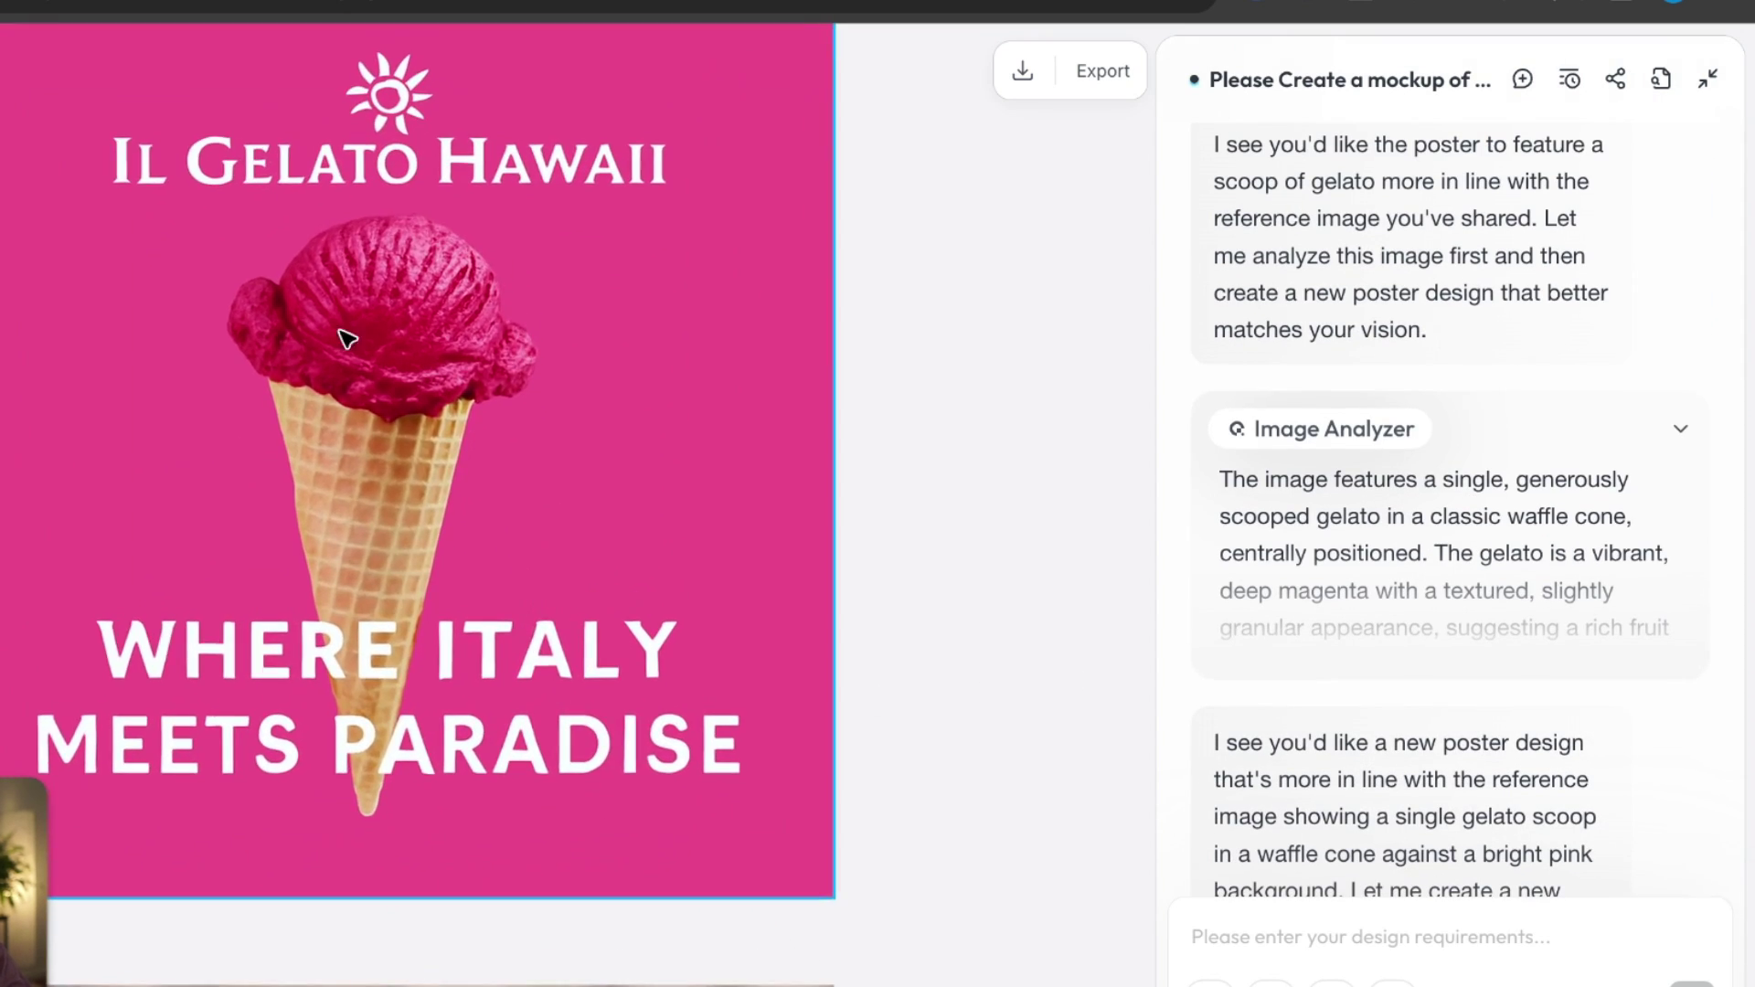
{"action": "scroll", "coordinate": [308, 209], "scroll_direction": "up", "scroll_amount": 1}
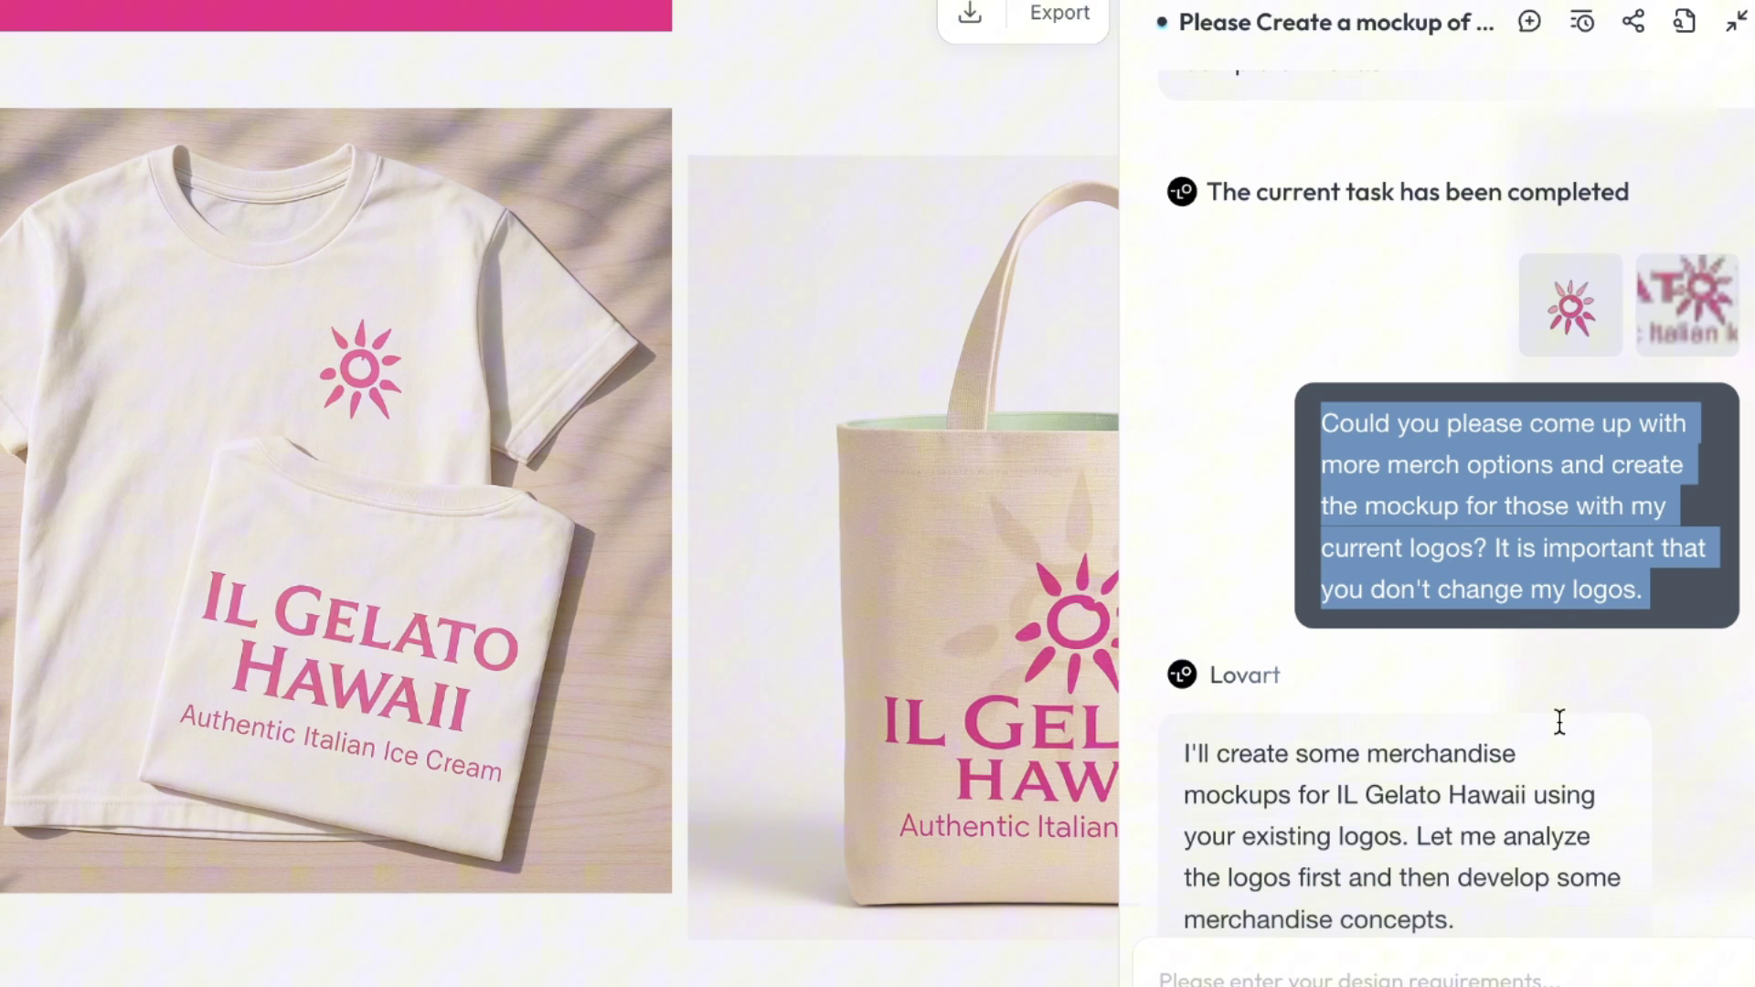
- Scroll the chat to the merch results and select the T-shirt mockup
{"action": "scroll", "coordinate": [1560, 717], "scroll_direction": "down", "scroll_amount": 5}
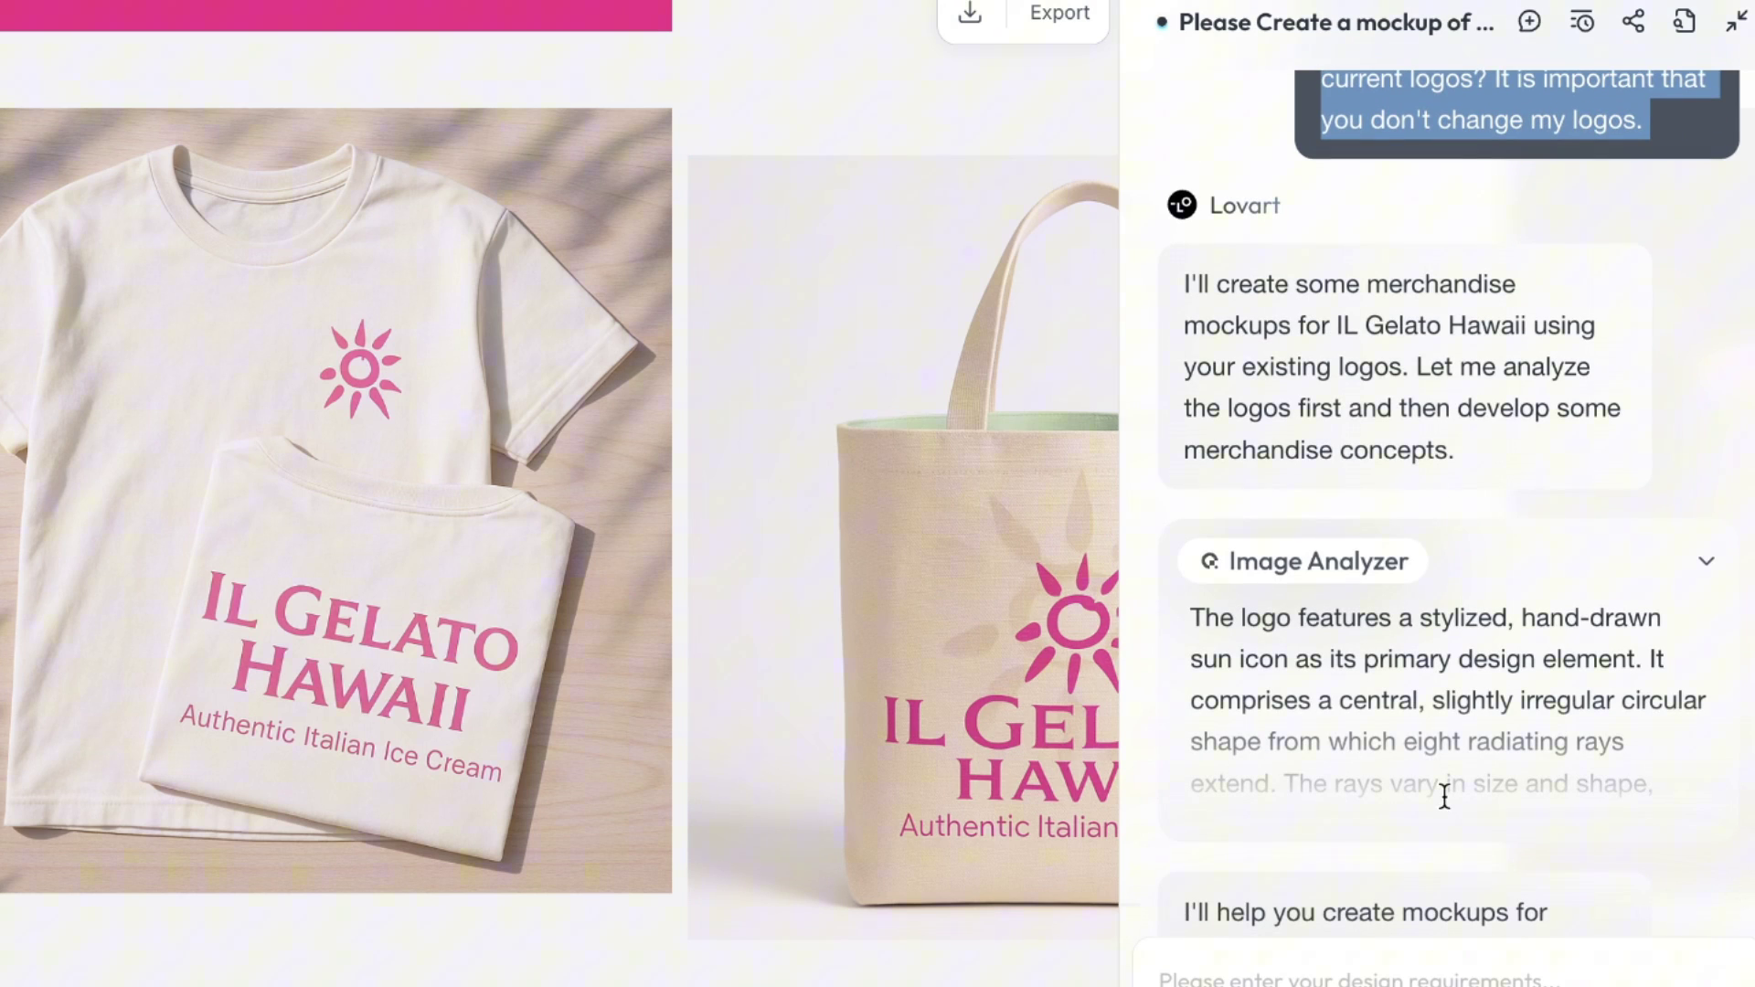
{"action": "scroll", "coordinate": [1442, 795], "scroll_direction": "down", "scroll_amount": 15}
{"action": "scroll", "coordinate": [1448, 574], "scroll_direction": "down", "scroll_amount": 12}
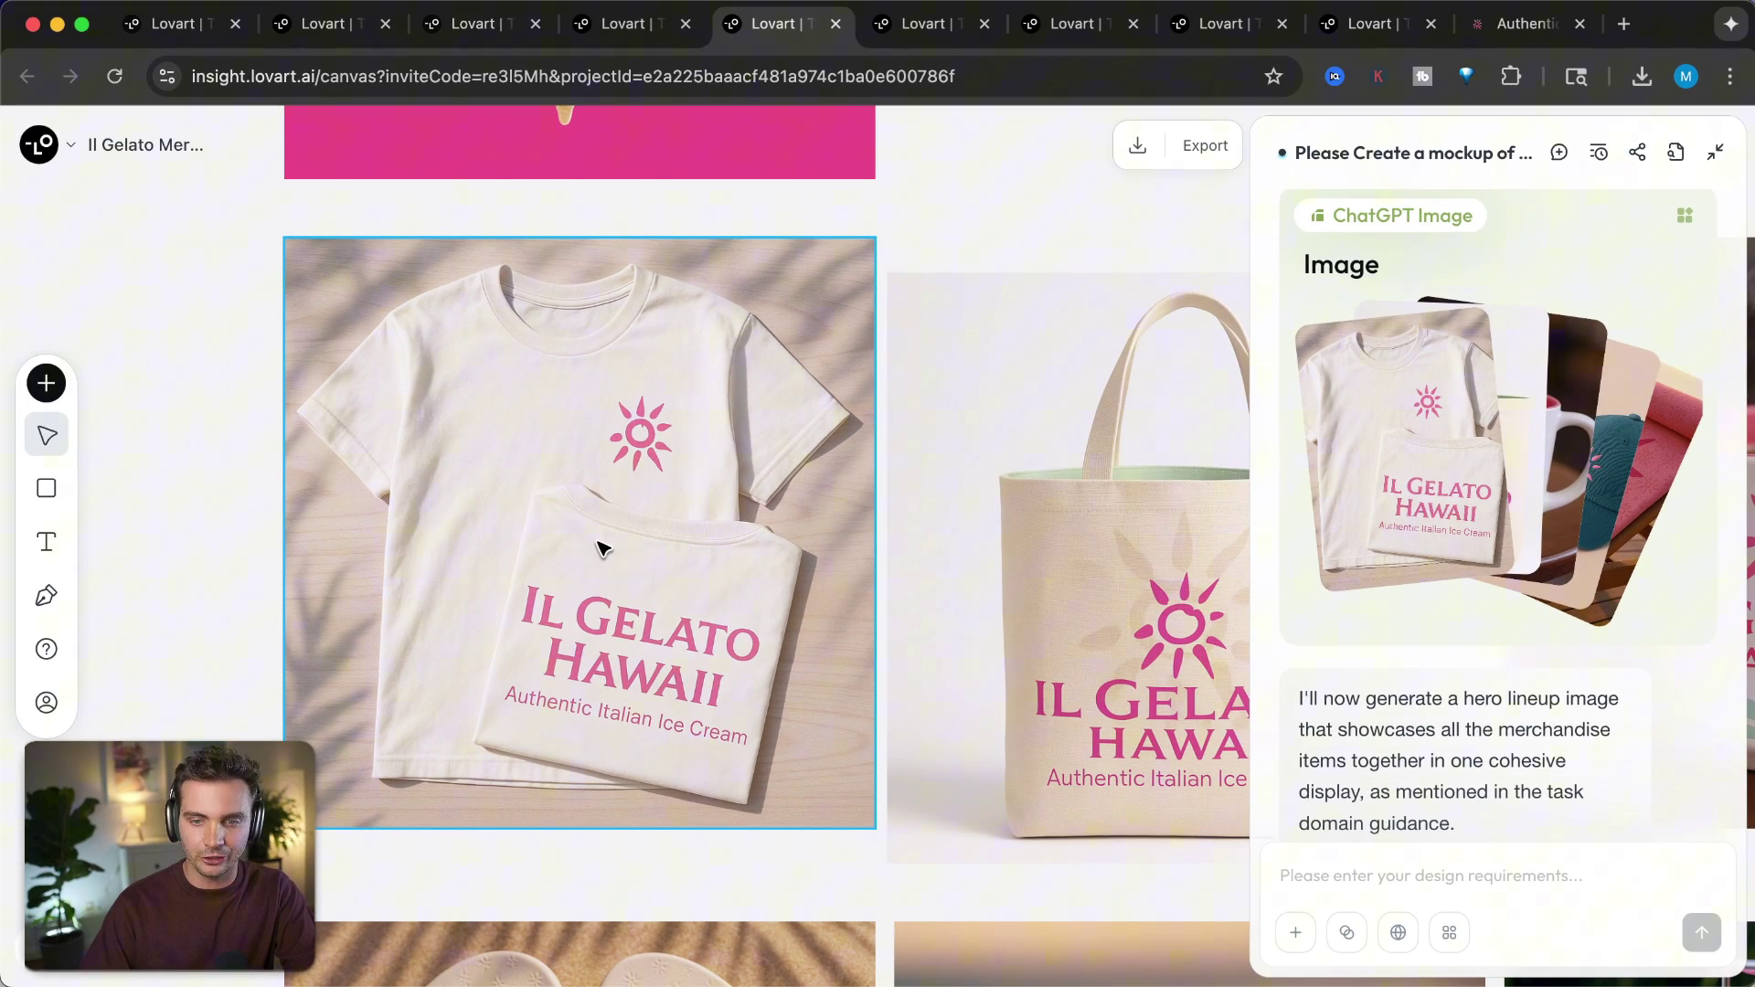
{"action": "left_click", "coordinate": [599, 547]}
{"action": "scroll", "coordinate": [599, 546], "scroll_direction": "right", "scroll_amount": 6}
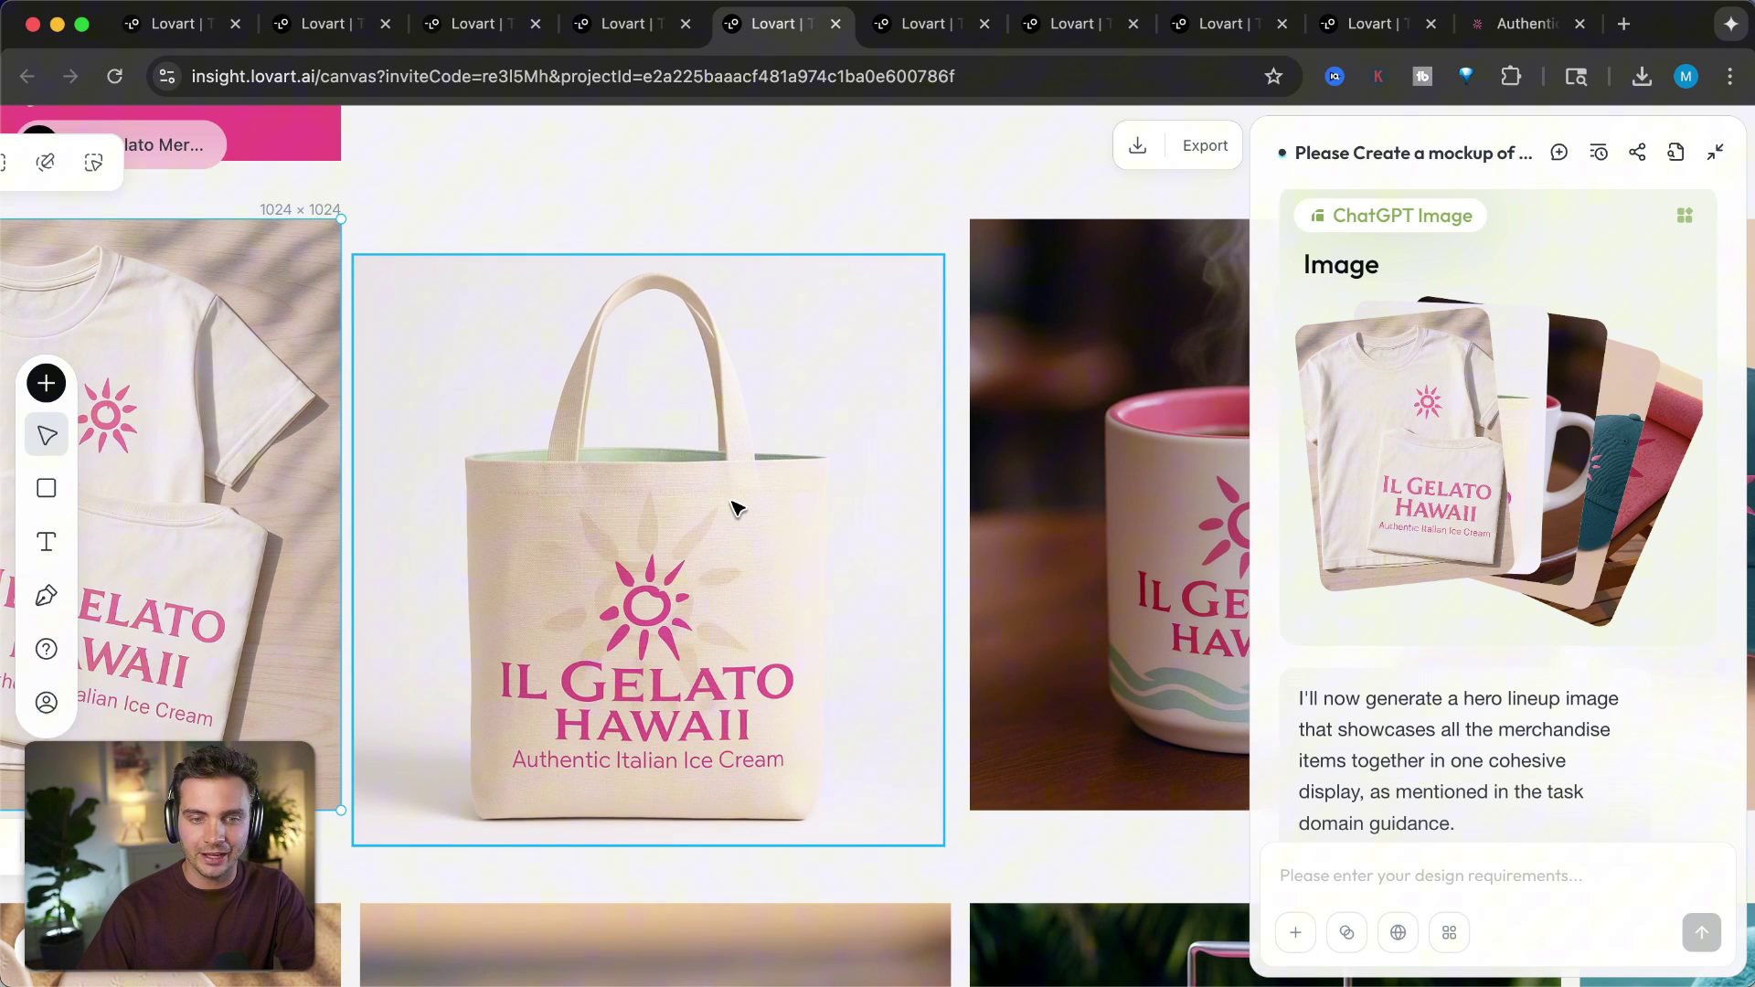
{"action": "scroll", "coordinate": [784, 592], "scroll_direction": "right", "scroll_amount": 6}
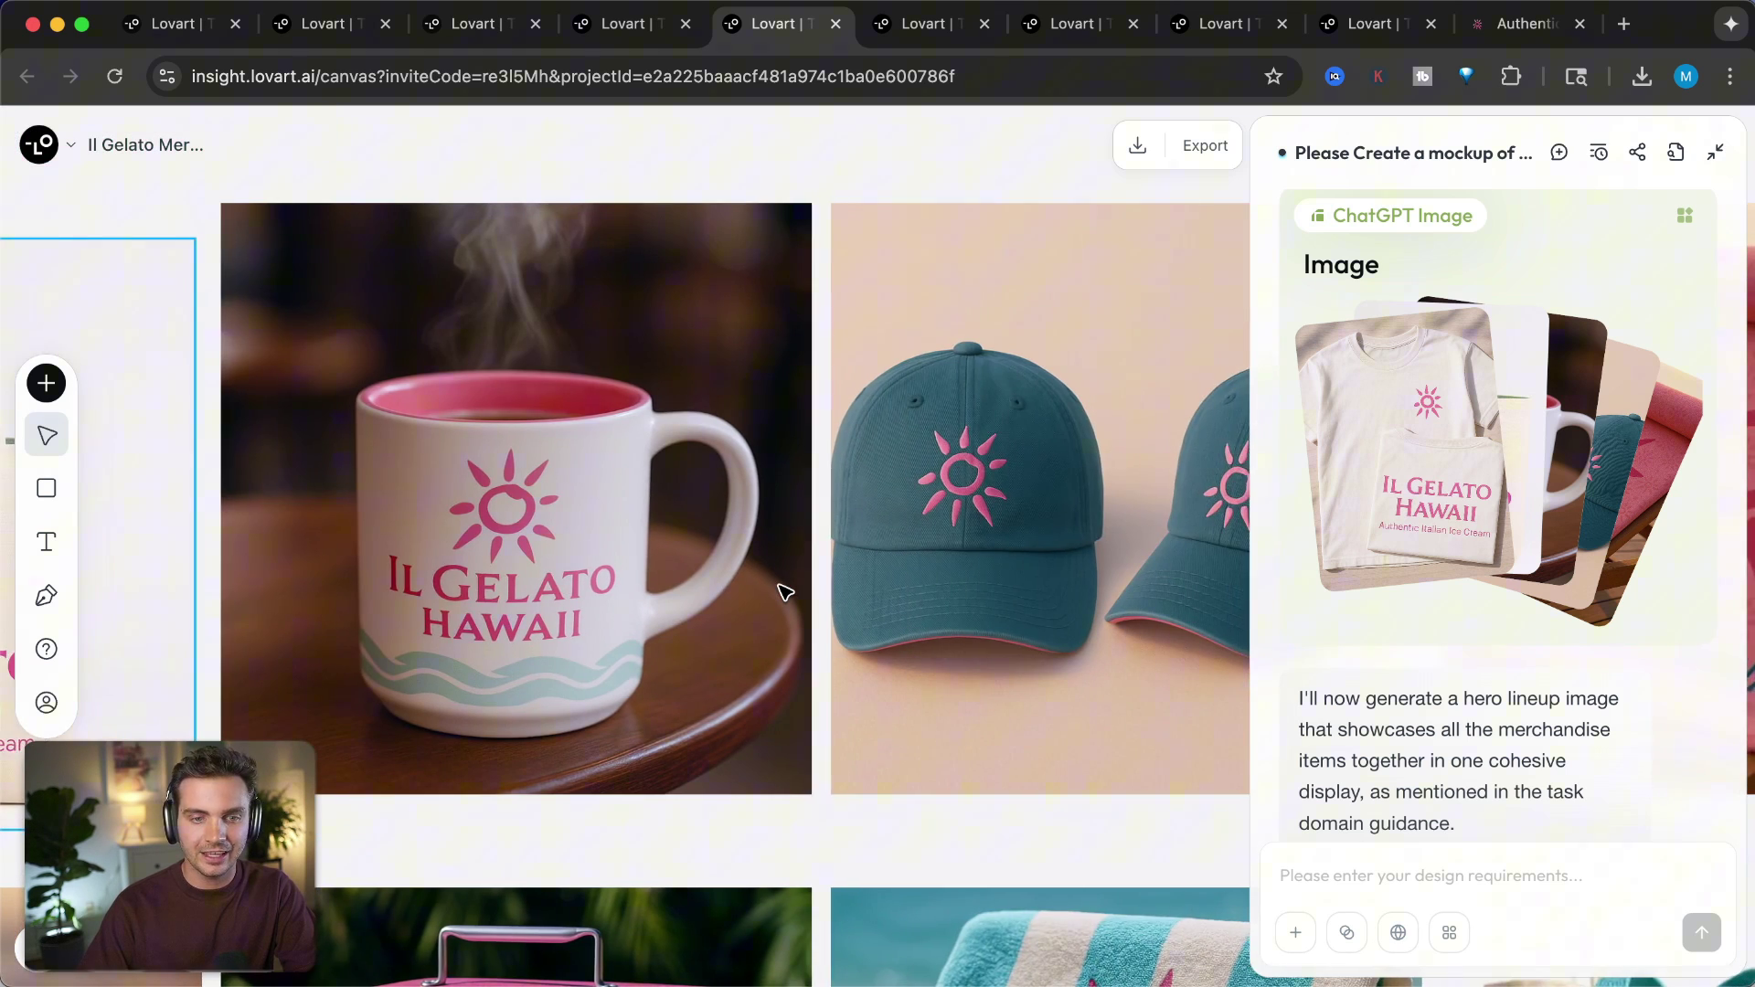
{"action": "scroll", "coordinate": [713, 560], "scroll_direction": "right", "scroll_amount": 6}
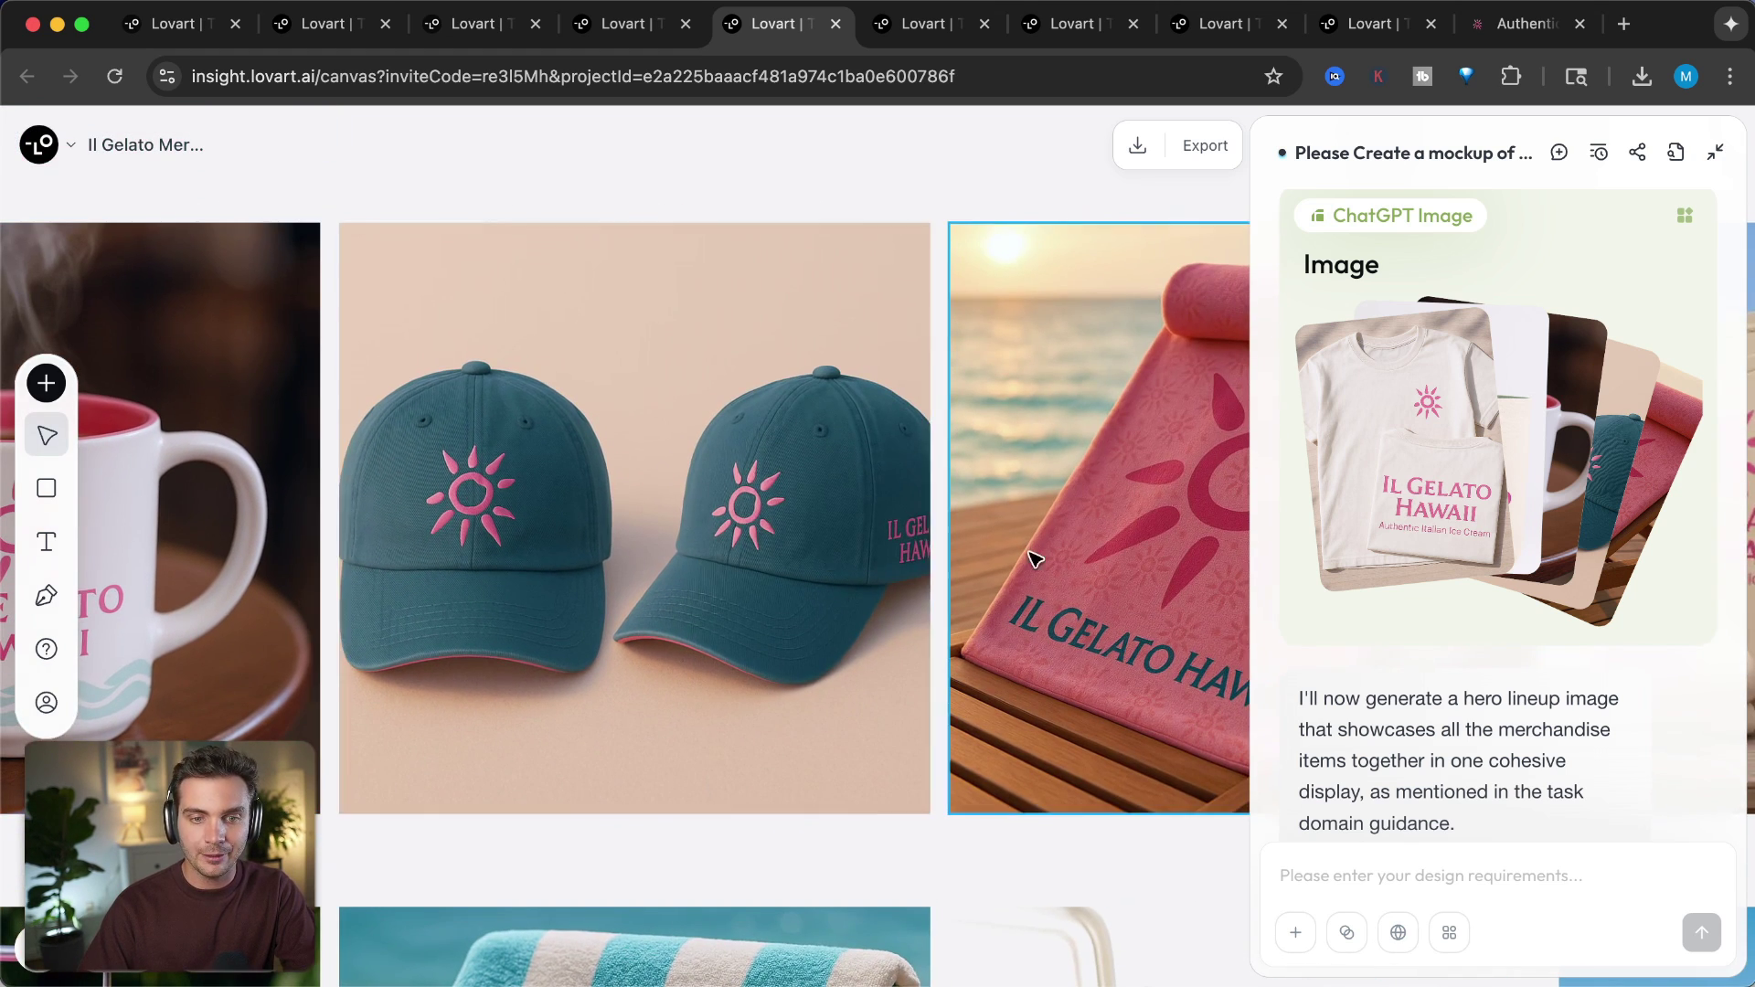
- Select the cap mockup and the merchandise hero lineup image
{"action": "left_click", "coordinate": [790, 510]}
{"action": "scroll", "coordinate": [856, 561], "scroll_direction": "right", "scroll_amount": 1}
{"action": "scroll", "coordinate": [856, 562], "scroll_direction": "right", "scroll_amount": 6}
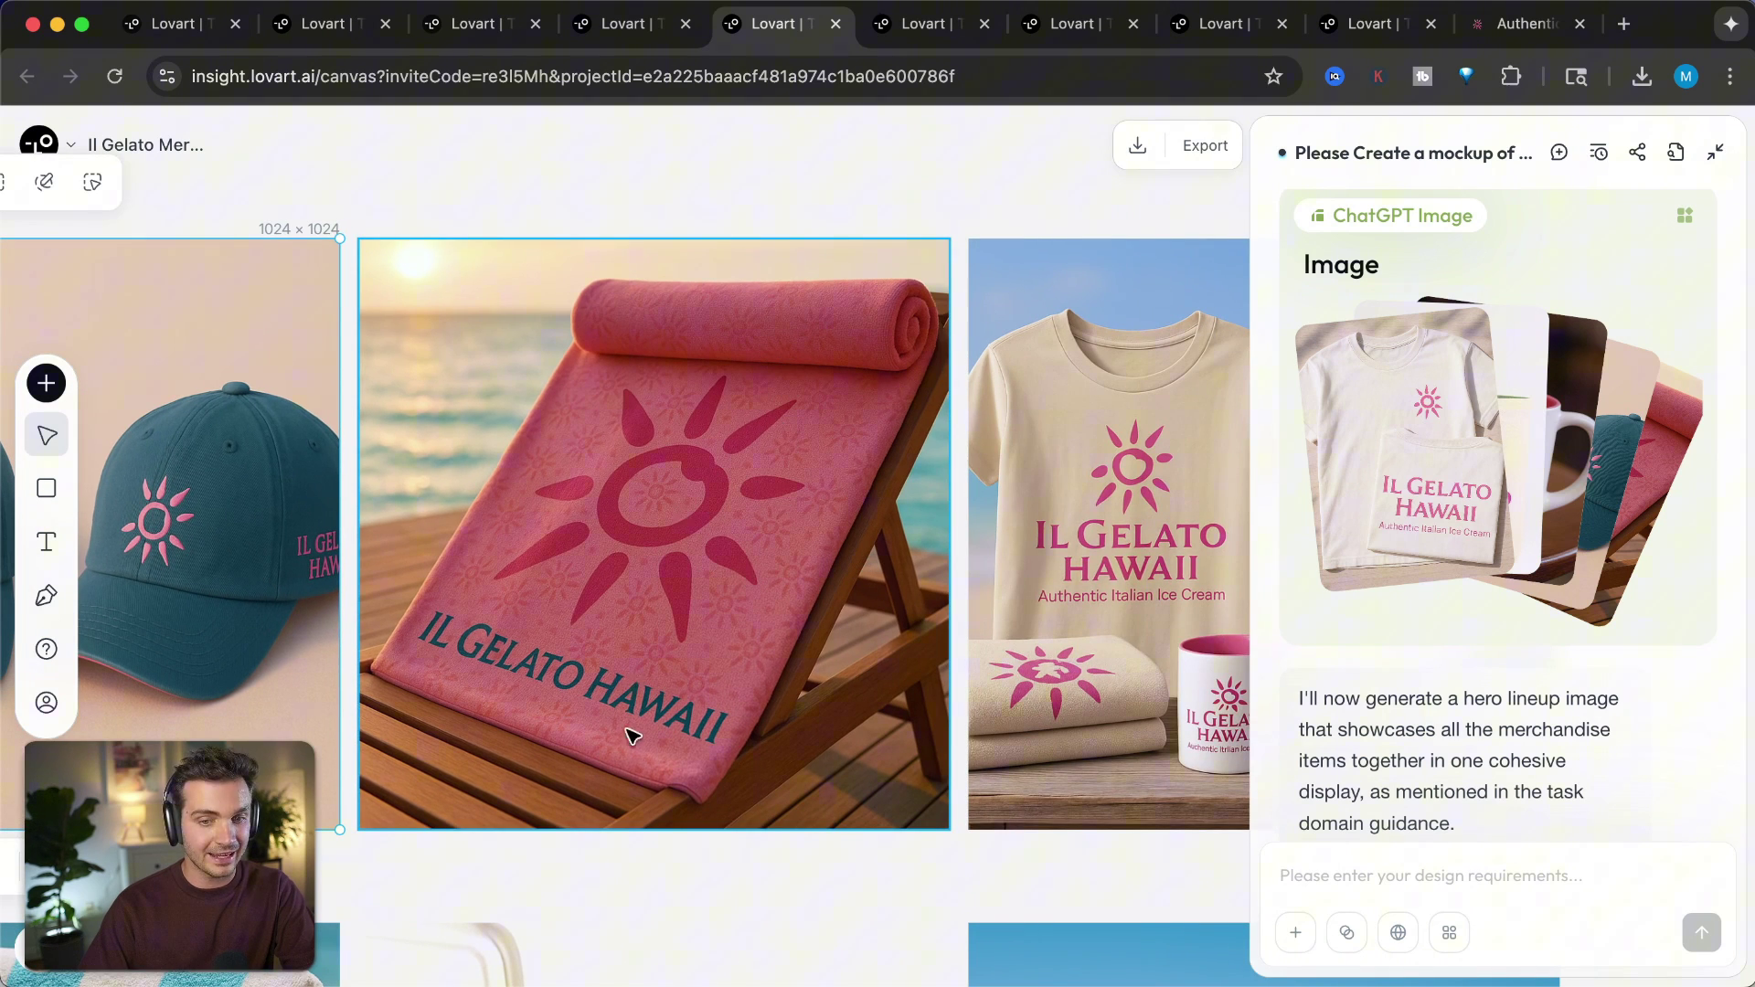
{"action": "scroll", "coordinate": [754, 571], "scroll_direction": "right", "scroll_amount": 9}
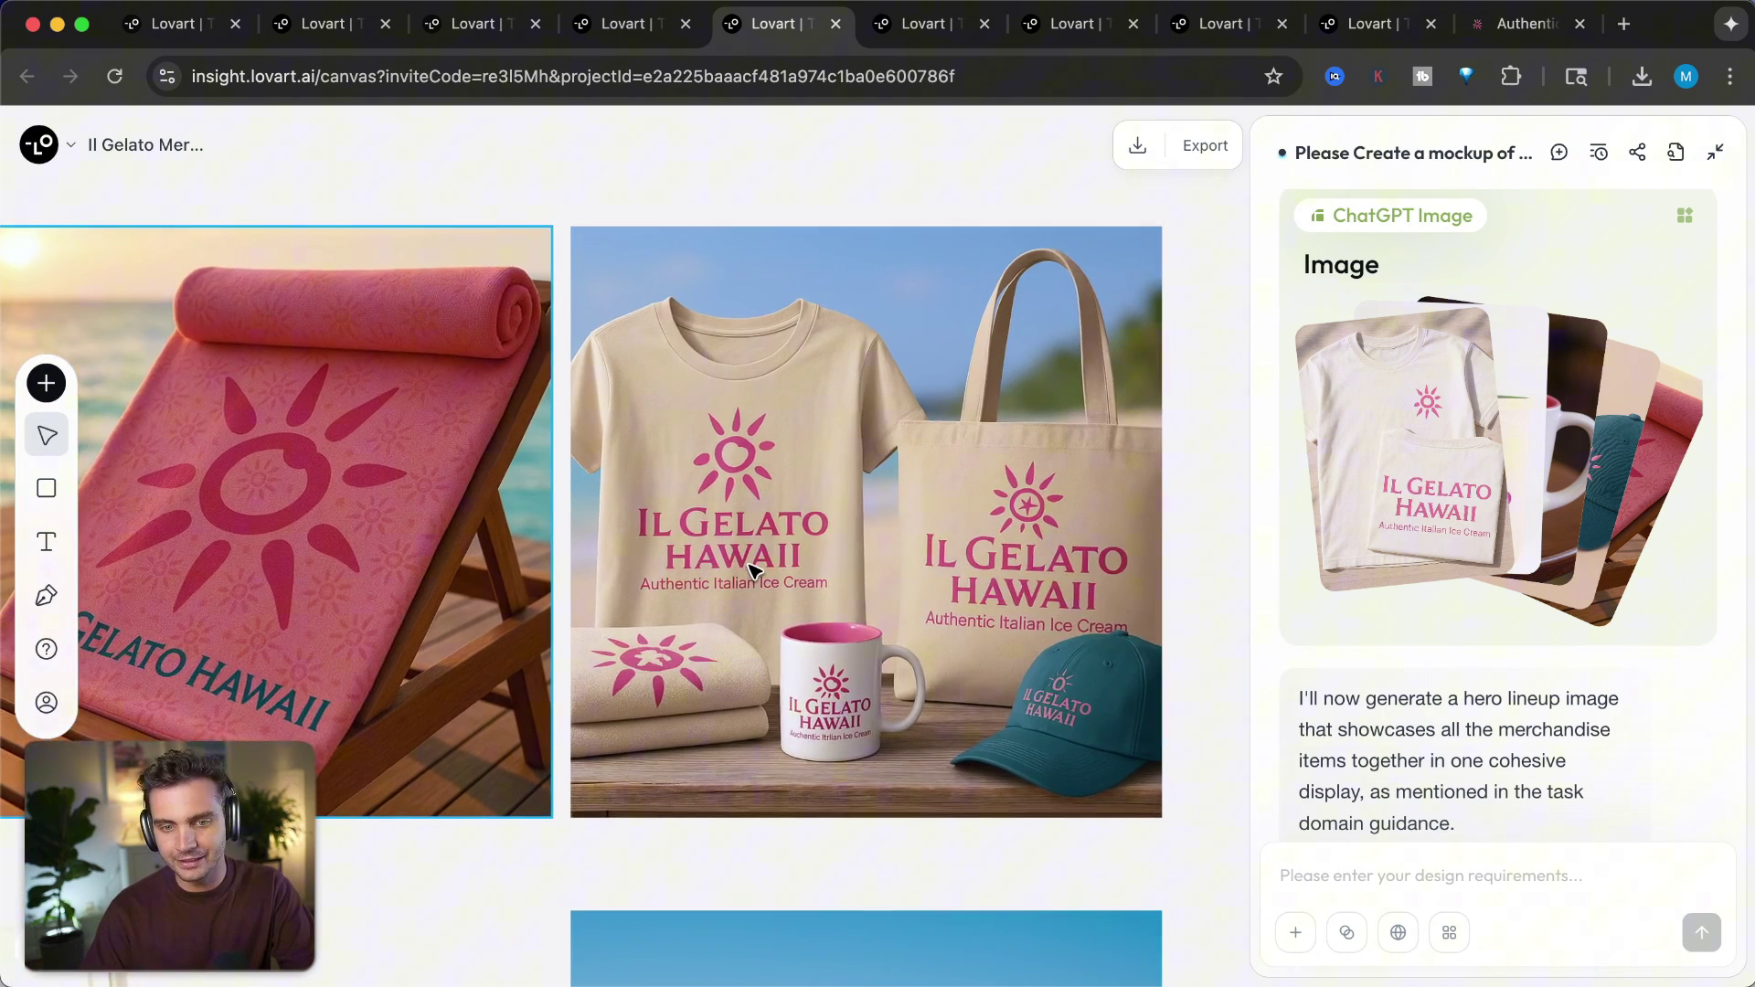
{"action": "left_click", "coordinate": [612, 366]}
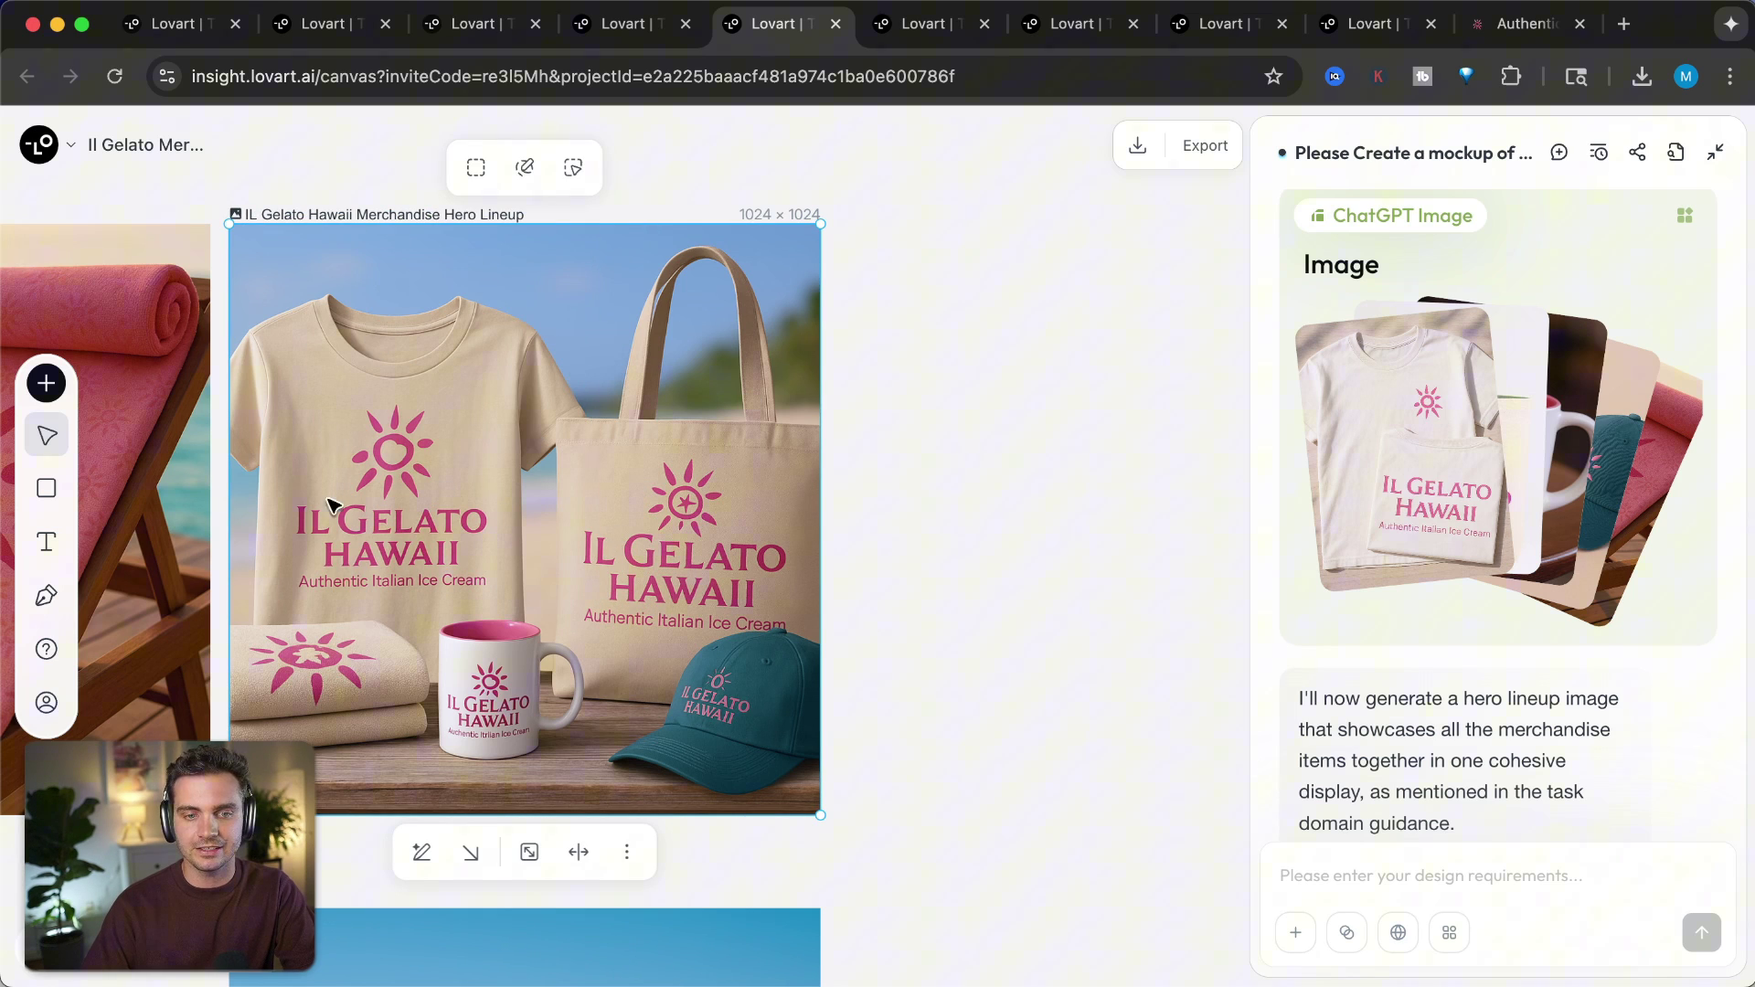
{"action": "scroll", "coordinate": [558, 509], "scroll_direction": "down", "scroll_amount": 8}
{"action": "scroll", "coordinate": [557, 509], "scroll_direction": "left", "scroll_amount": 5}
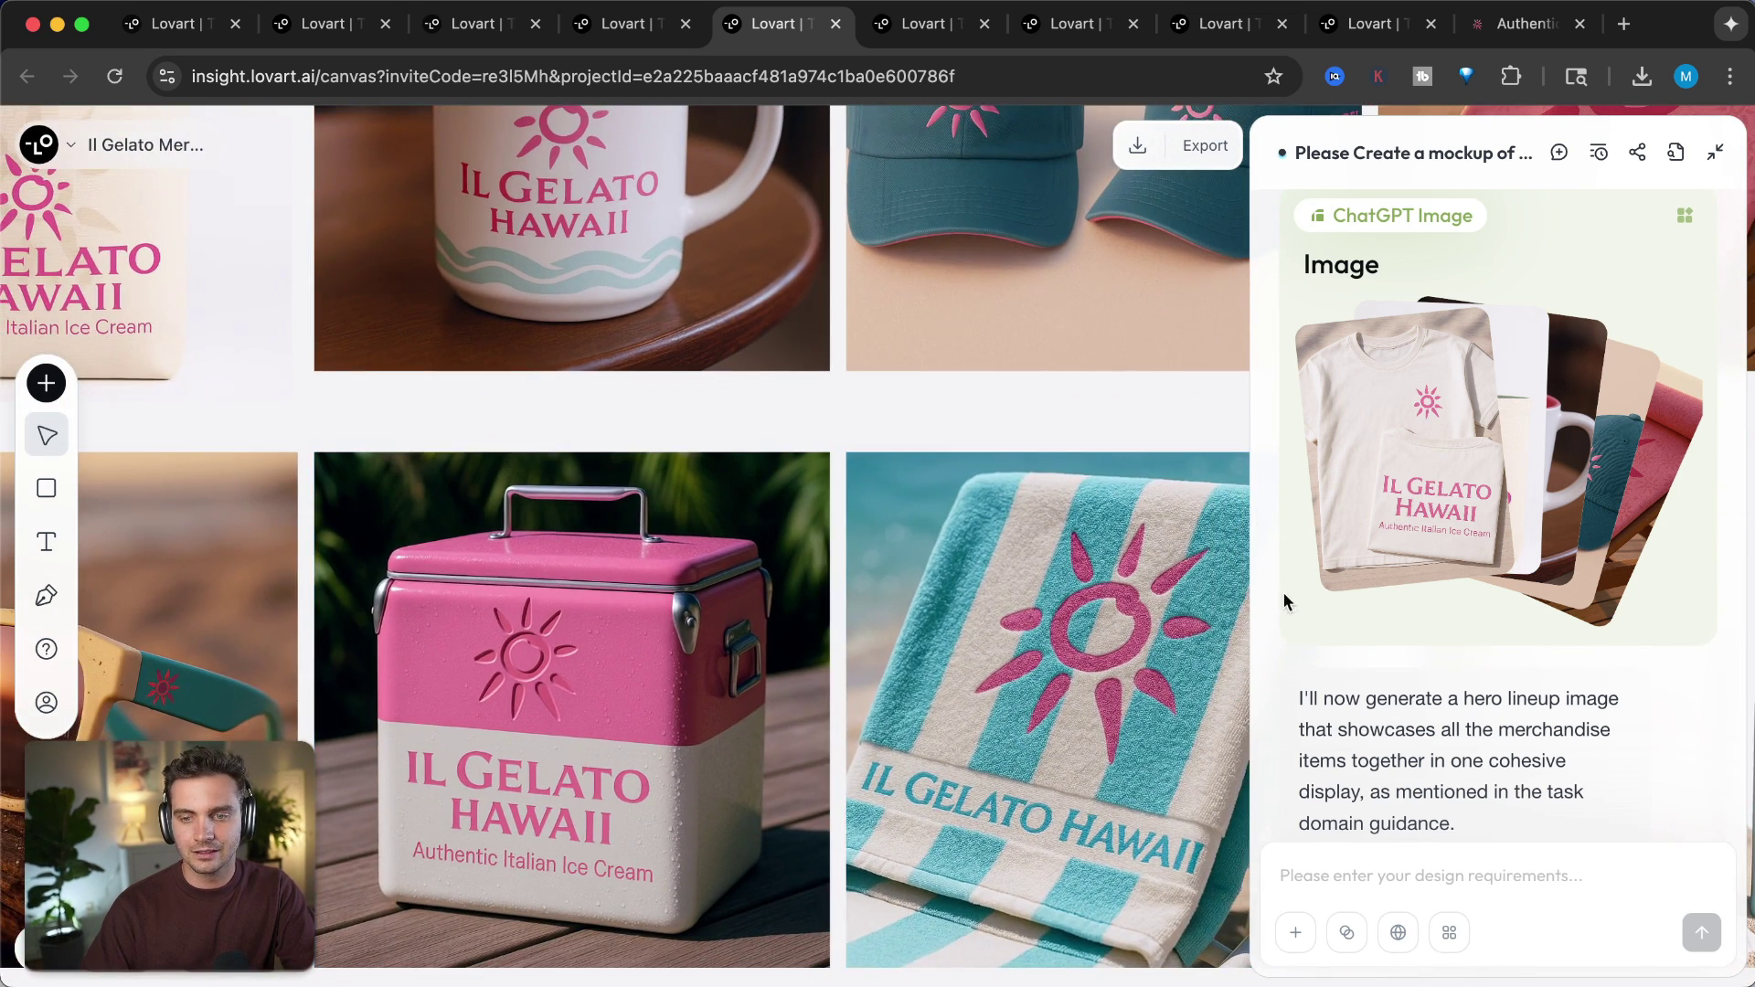
- Select the flip-flop mockup and then the sunglasses mockup
{"action": "scroll", "coordinate": [1312, 647], "scroll_direction": "down", "scroll_amount": 5}
{"action": "scroll", "coordinate": [1312, 647], "scroll_direction": "down", "scroll_amount": 10}
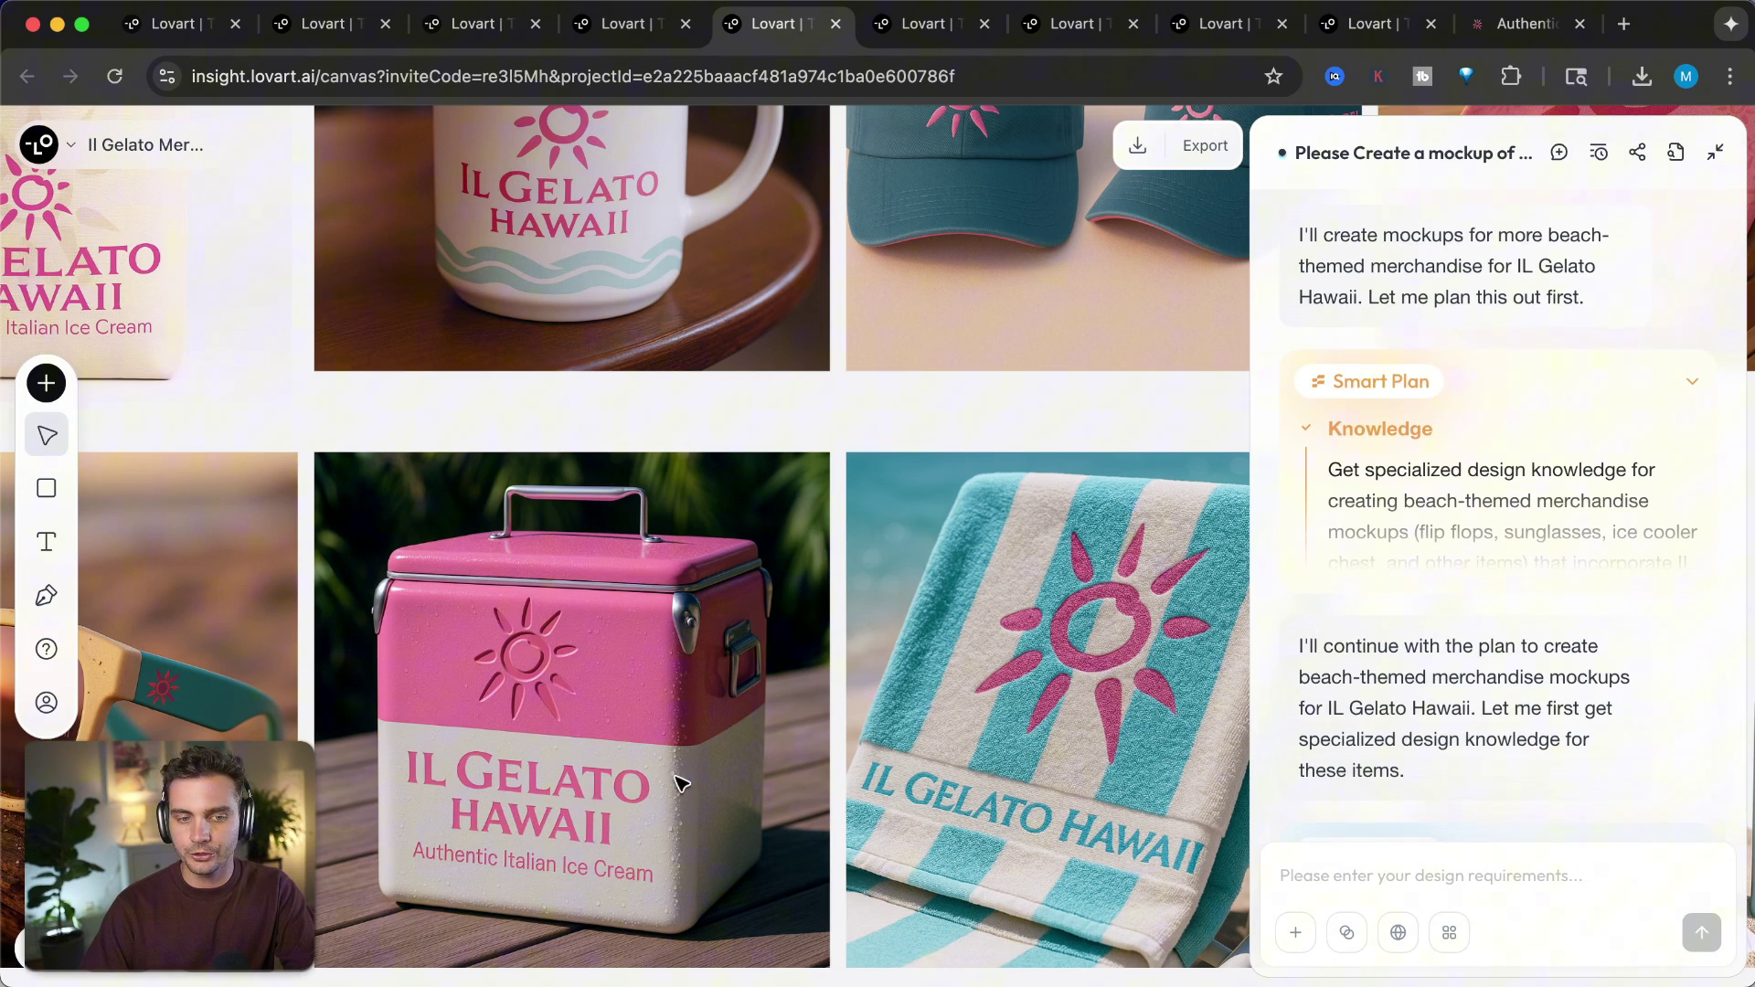
{"action": "scroll", "coordinate": [433, 764], "scroll_direction": "left", "scroll_amount": 10}
{"action": "scroll", "coordinate": [432, 764], "scroll_direction": "left", "scroll_amount": 6}
{"action": "scroll", "coordinate": [431, 766], "scroll_direction": "right", "scroll_amount": 5}
{"action": "left_click", "coordinate": [412, 622]}
{"action": "scroll", "coordinate": [606, 534], "scroll_direction": "right", "scroll_amount": 5}
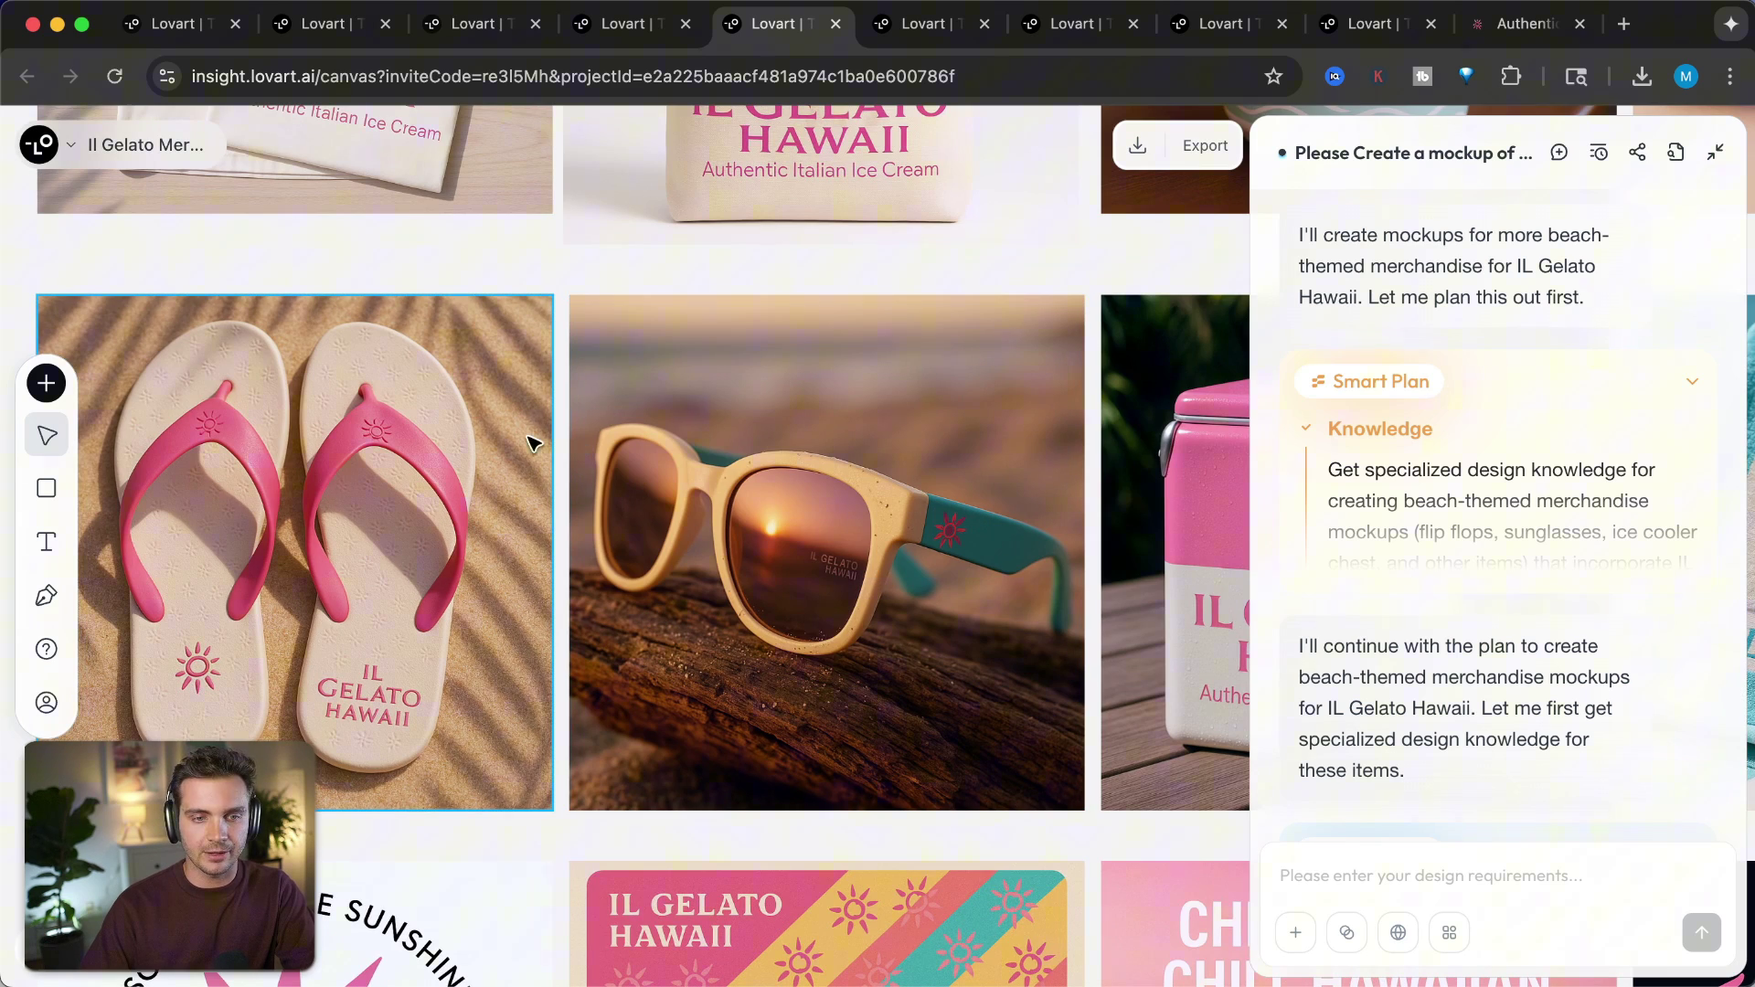
{"action": "left_click", "coordinate": [912, 551]}
{"action": "scroll", "coordinate": [940, 548], "scroll_direction": "right", "scroll_amount": 4}
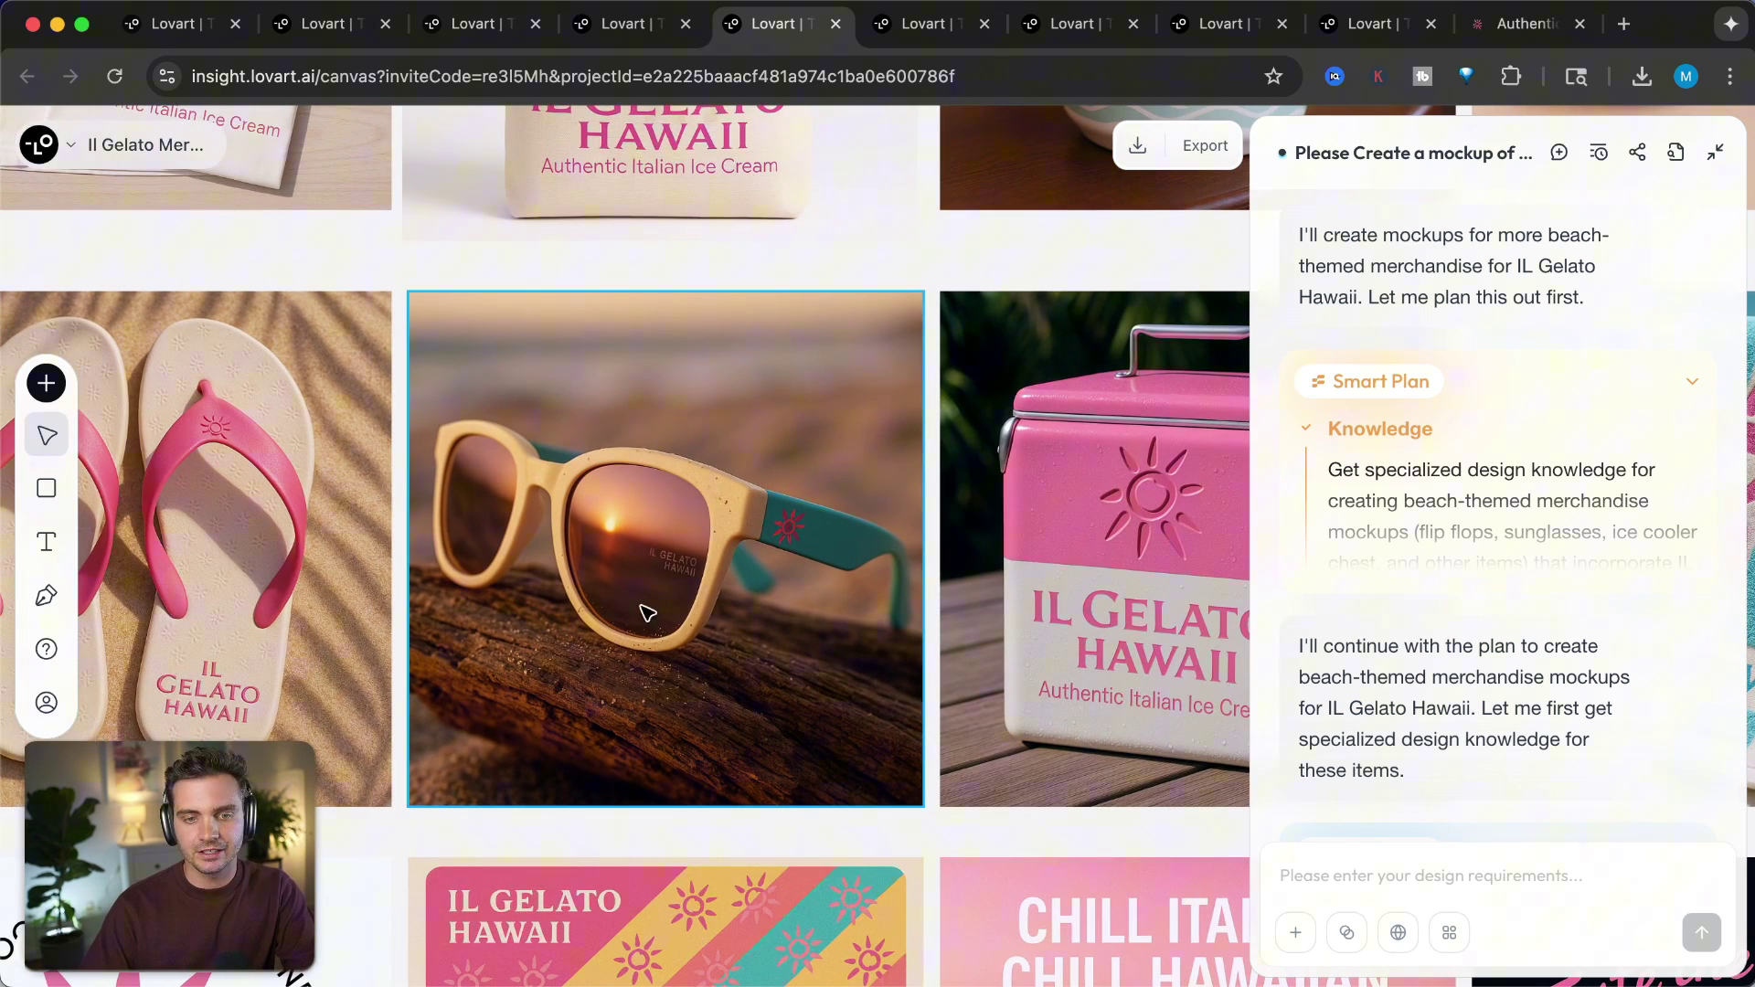
{"action": "scroll", "coordinate": [786, 562], "scroll_direction": "right", "scroll_amount": 13}
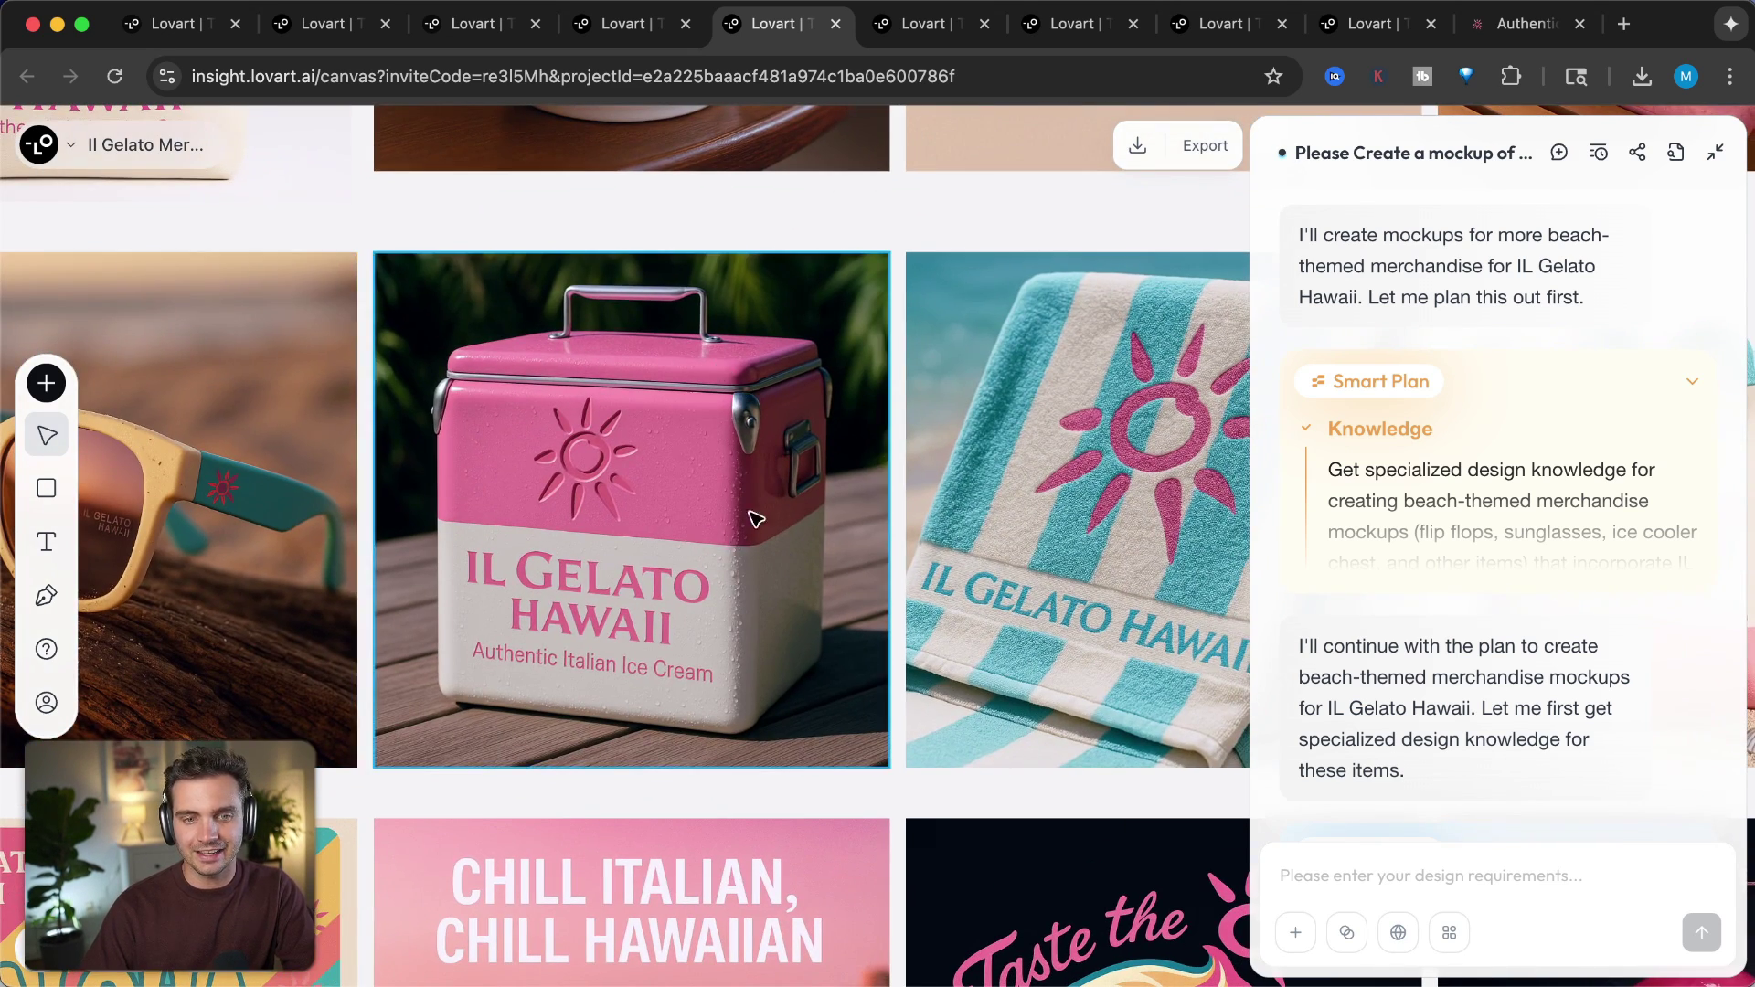
{"action": "scroll", "coordinate": [756, 513], "scroll_direction": "right", "scroll_amount": 15}
- Inspect the striped beach towel, pink cooler and tote-and-water-bottle mockups
{"action": "left_click", "coordinate": [530, 512]}
{"action": "scroll", "coordinate": [512, 510], "scroll_direction": "left", "scroll_amount": 10}
{"action": "left_click", "coordinate": [487, 506]}
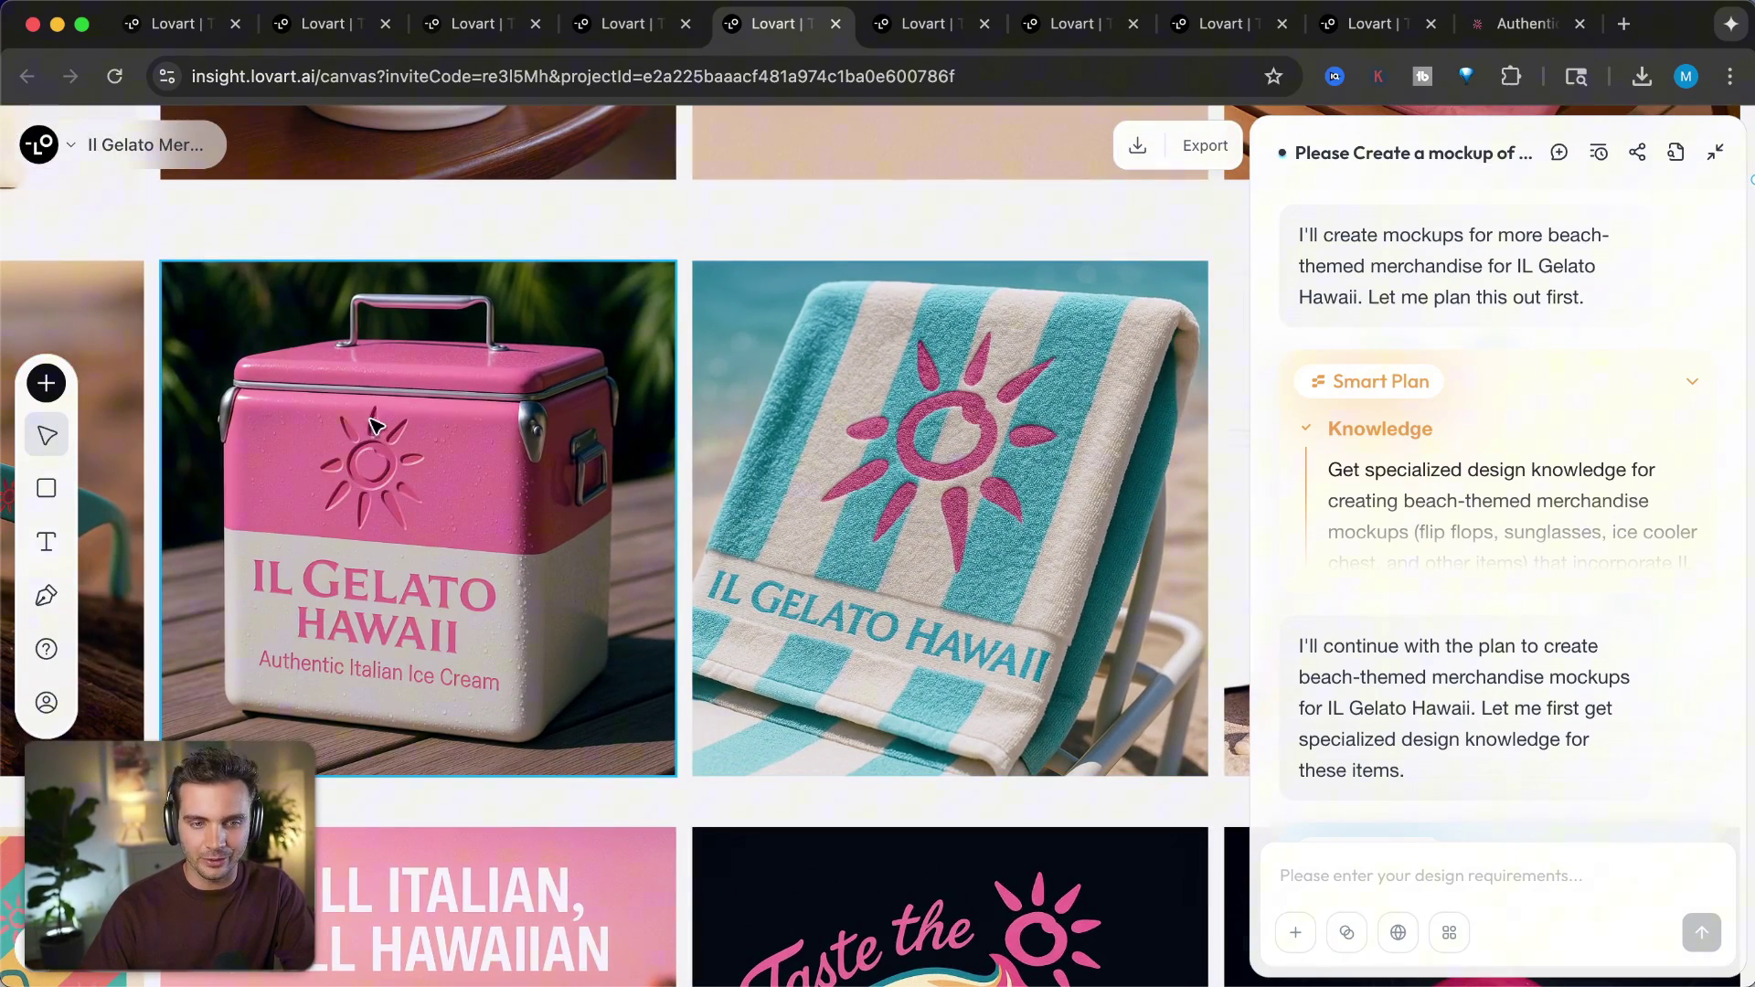
{"action": "left_click", "coordinate": [842, 615]}
{"action": "scroll", "coordinate": [842, 615], "scroll_direction": "right", "scroll_amount": 9}
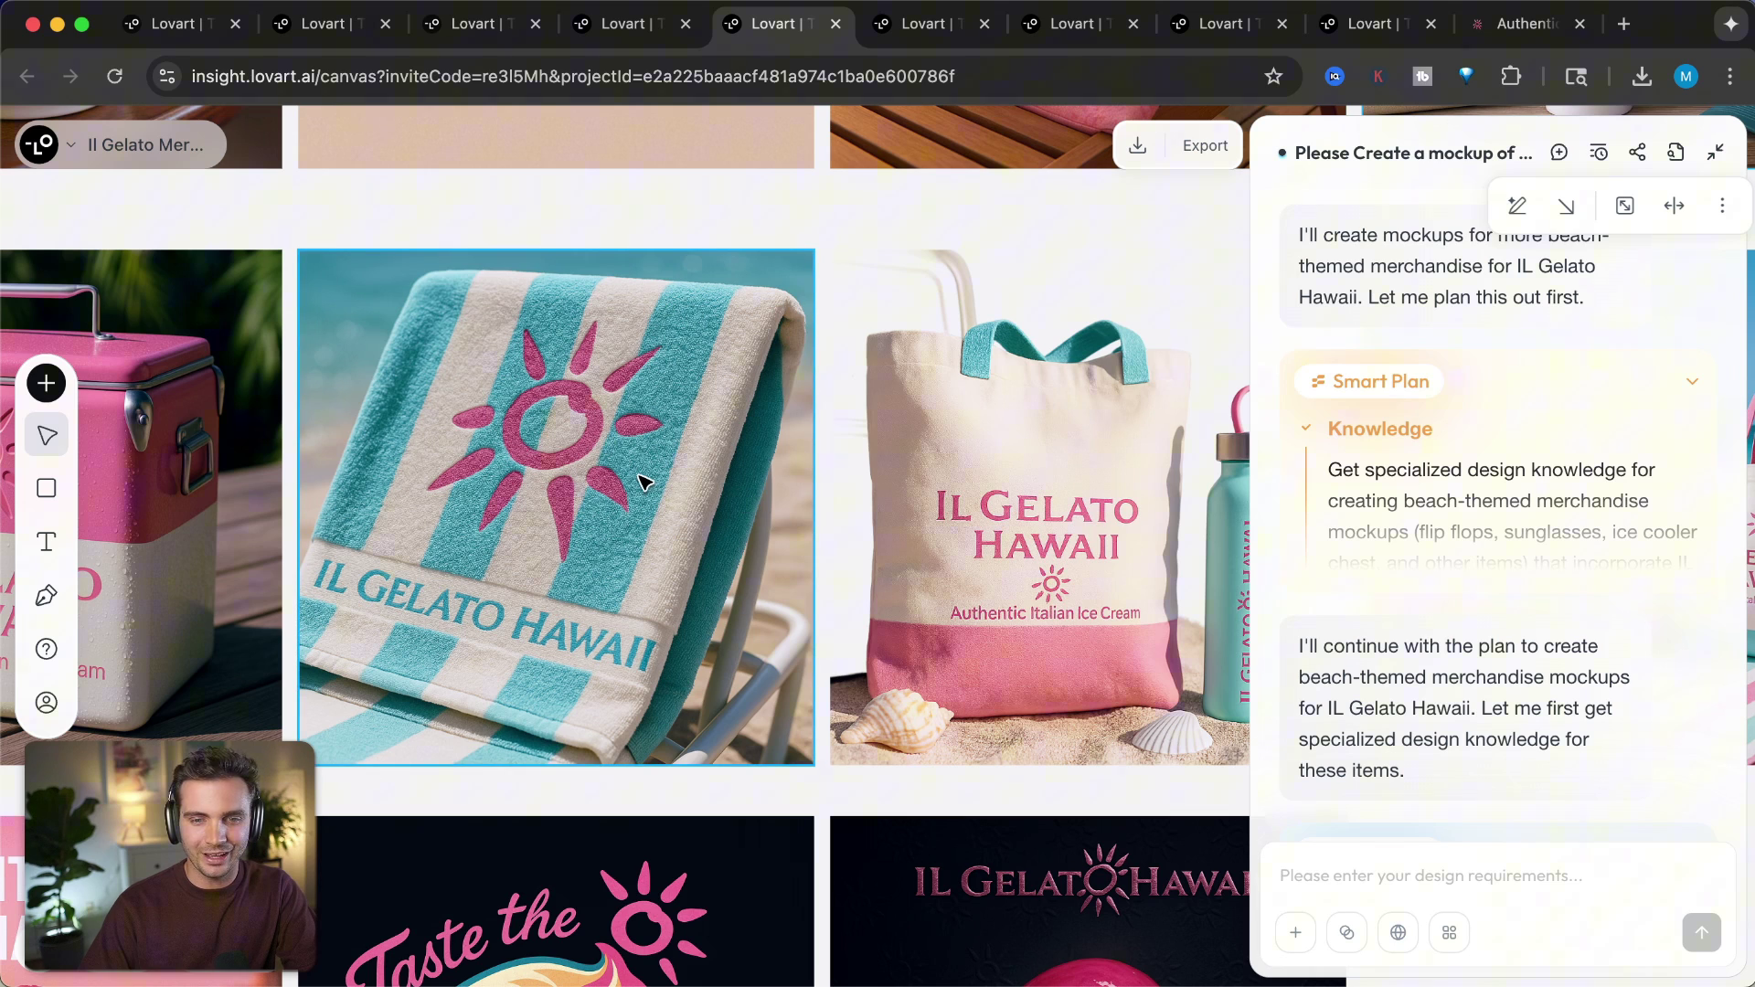
{"action": "scroll", "coordinate": [744, 527], "scroll_direction": "right", "scroll_amount": 10}
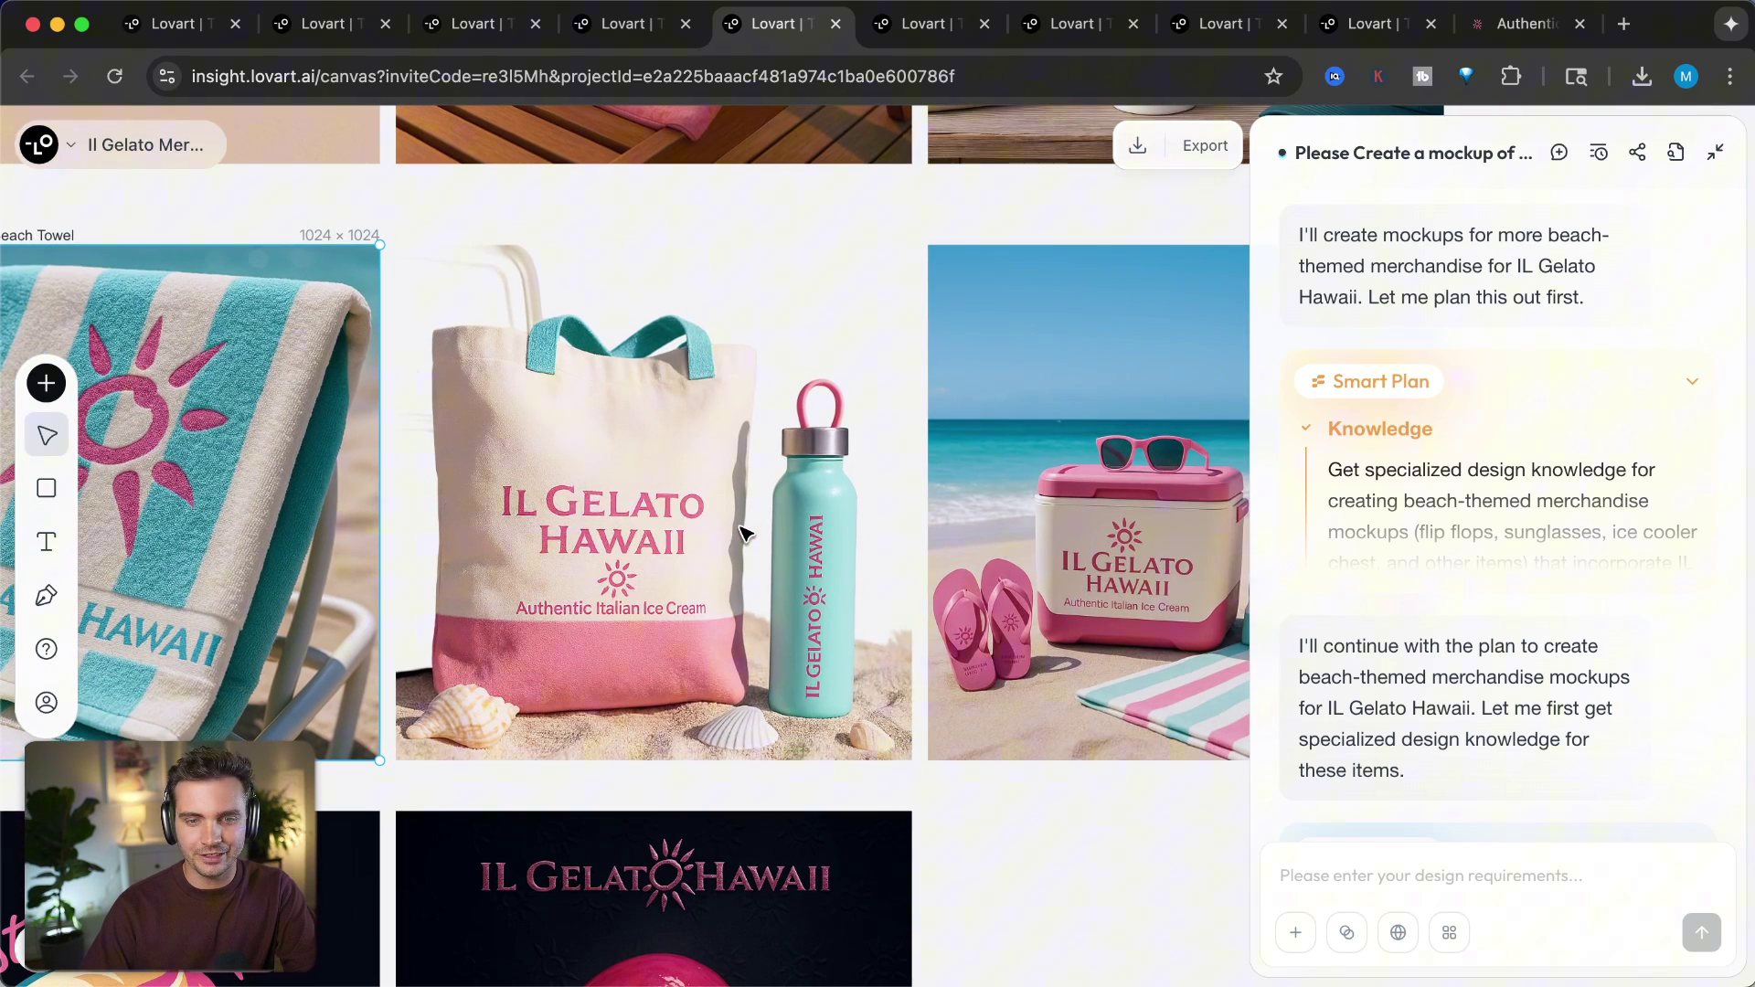
{"action": "left_click", "coordinate": [665, 528]}
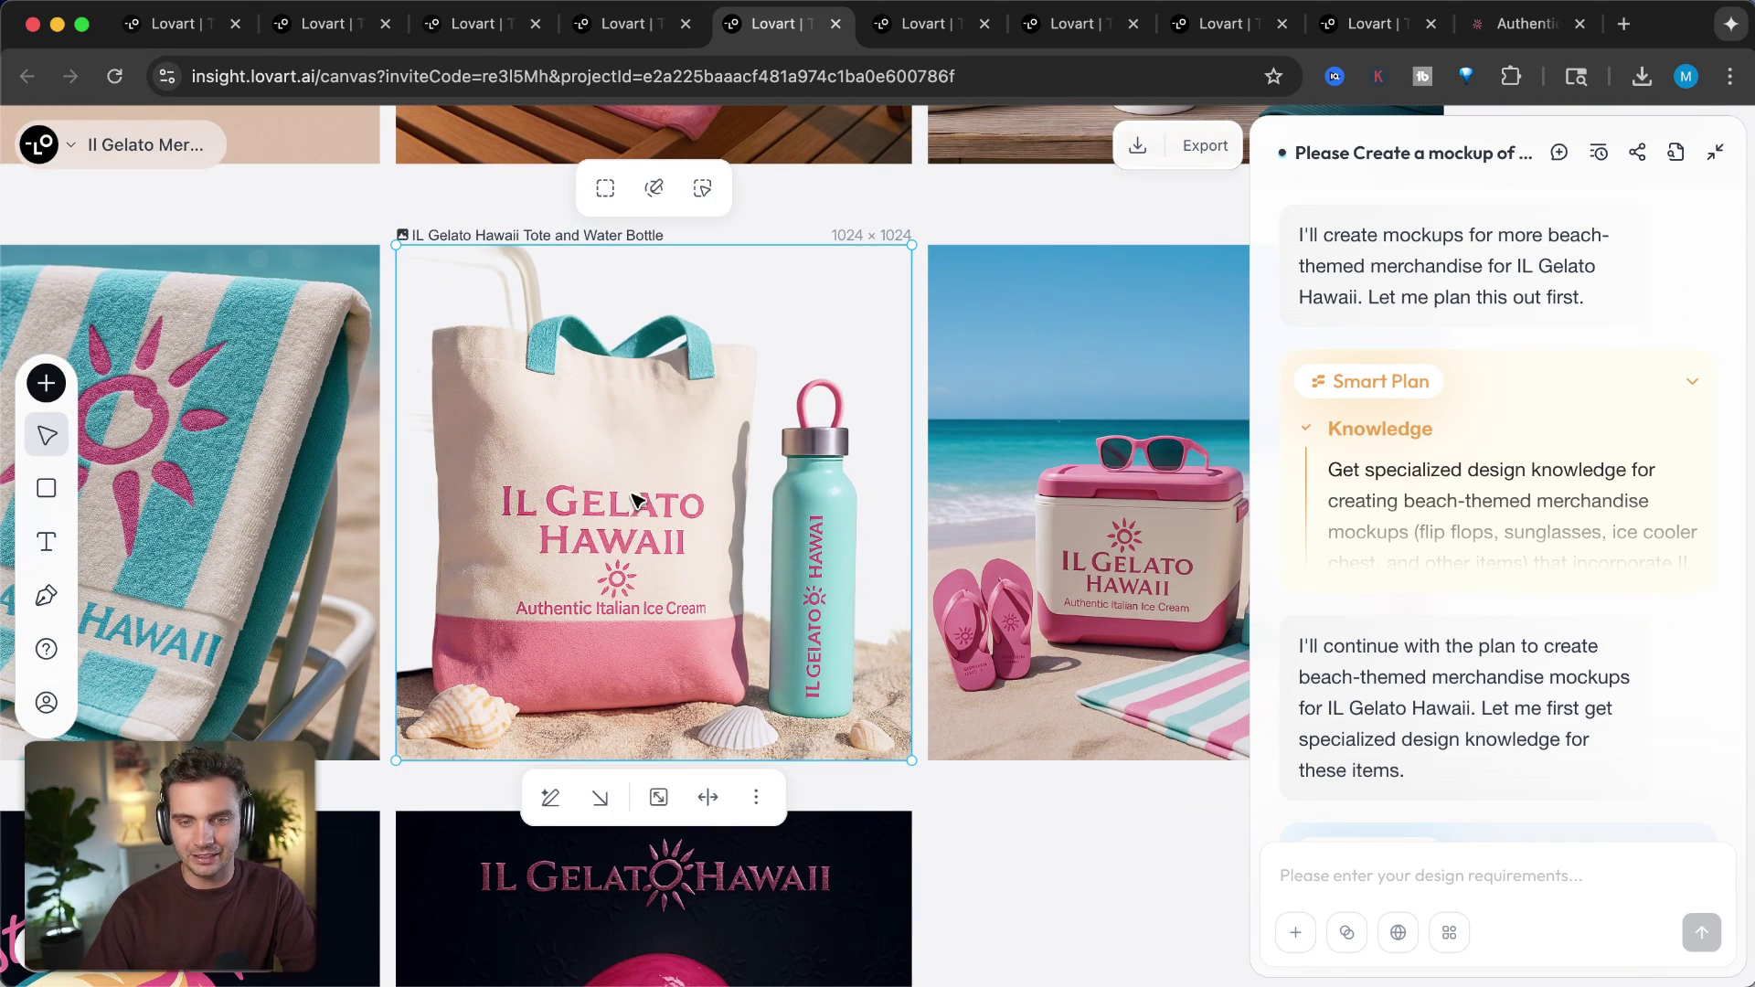
{"action": "scroll", "coordinate": [702, 568], "scroll_direction": "right", "scroll_amount": 12}
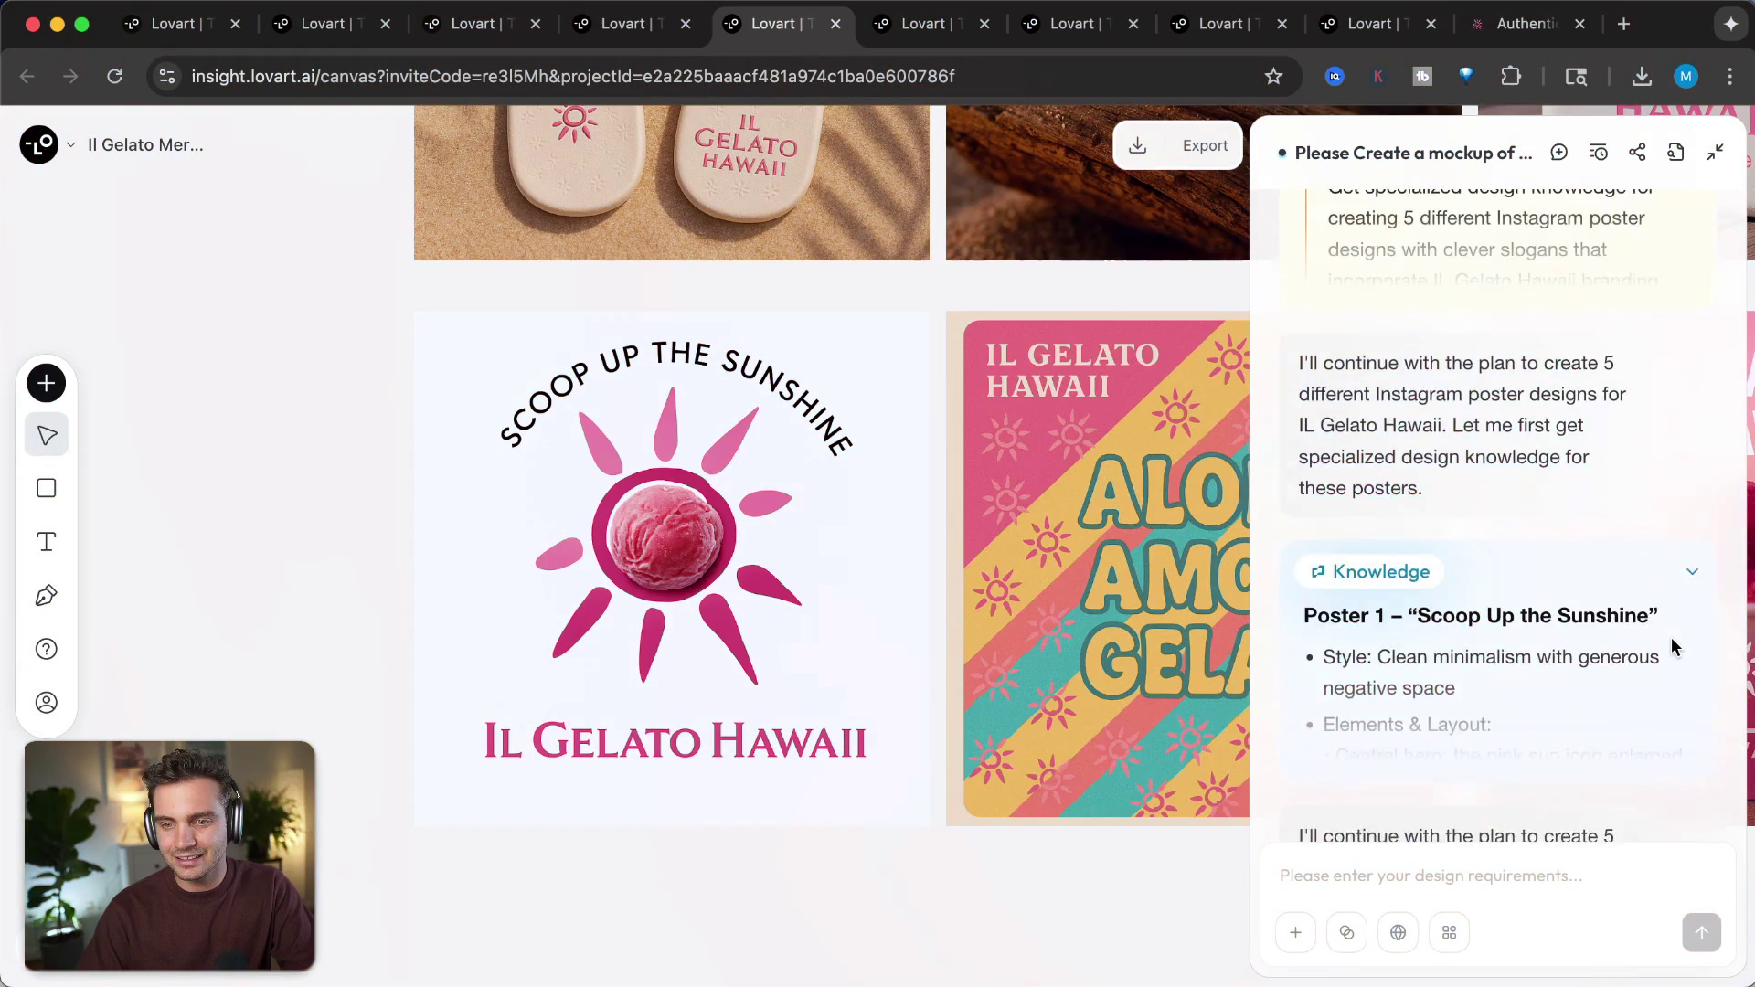
{"action": "scroll", "coordinate": [1671, 640], "scroll_direction": "up", "scroll_amount": 8}
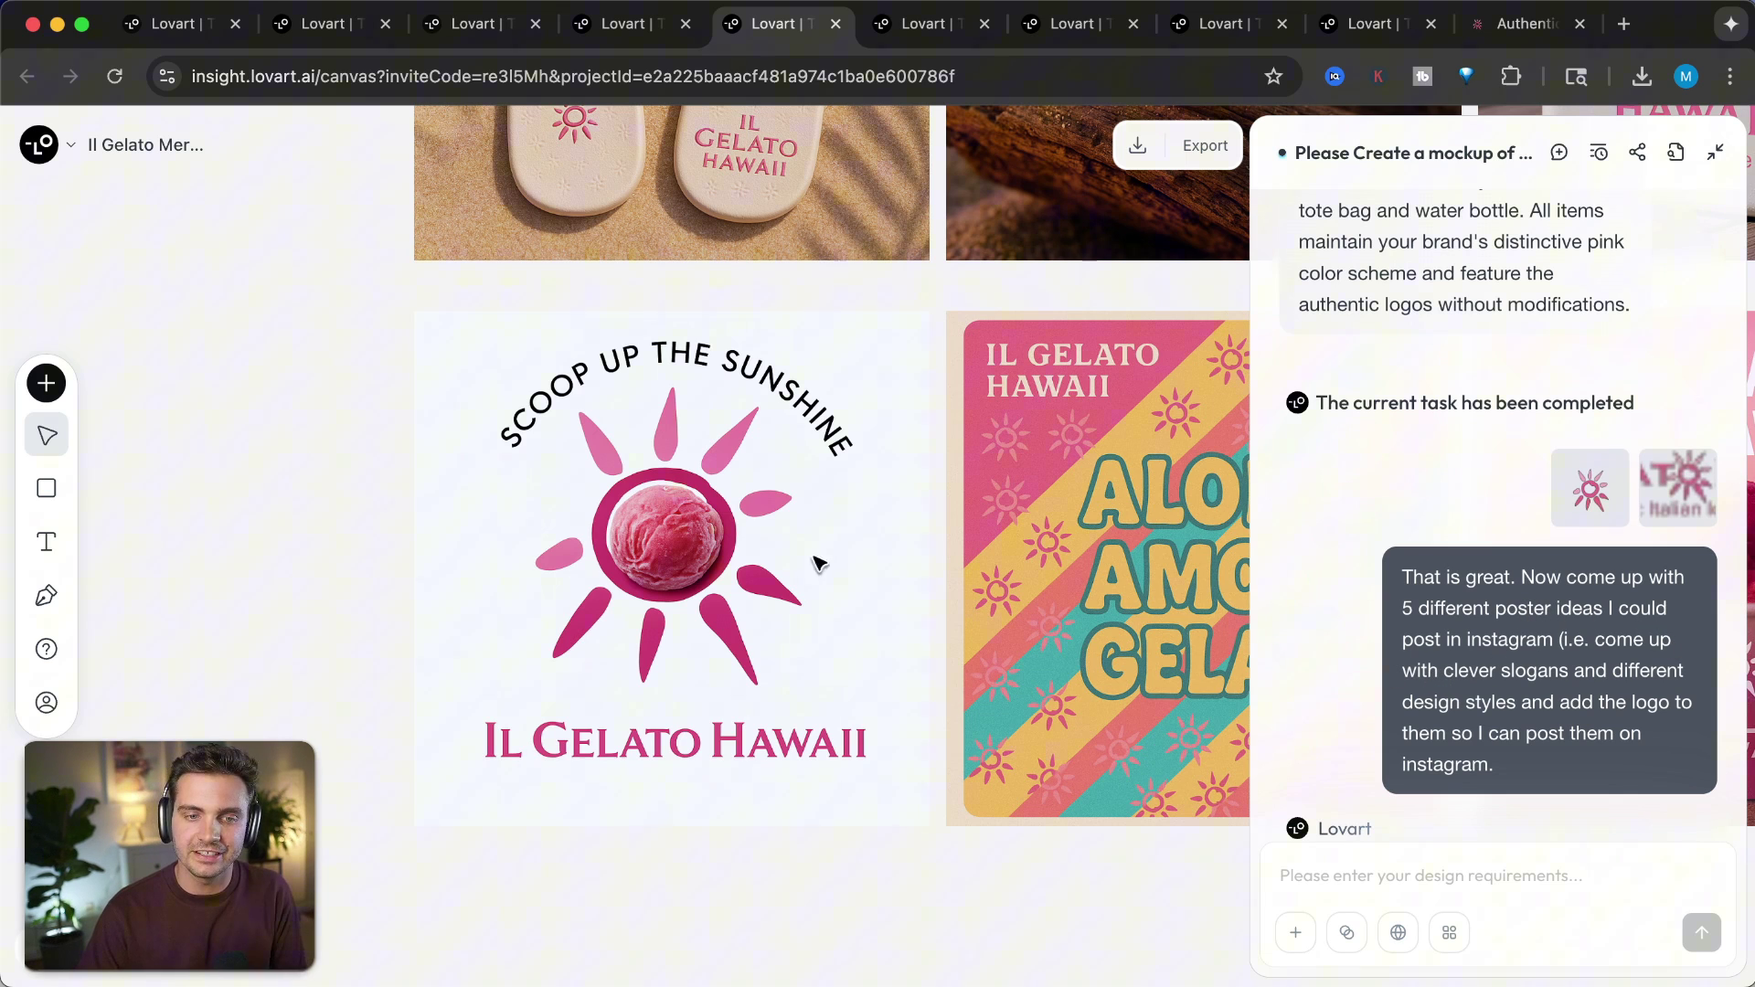
{"action": "left_click", "coordinate": [697, 568]}
{"action": "scroll", "coordinate": [697, 567], "scroll_direction": "right", "scroll_amount": 4}
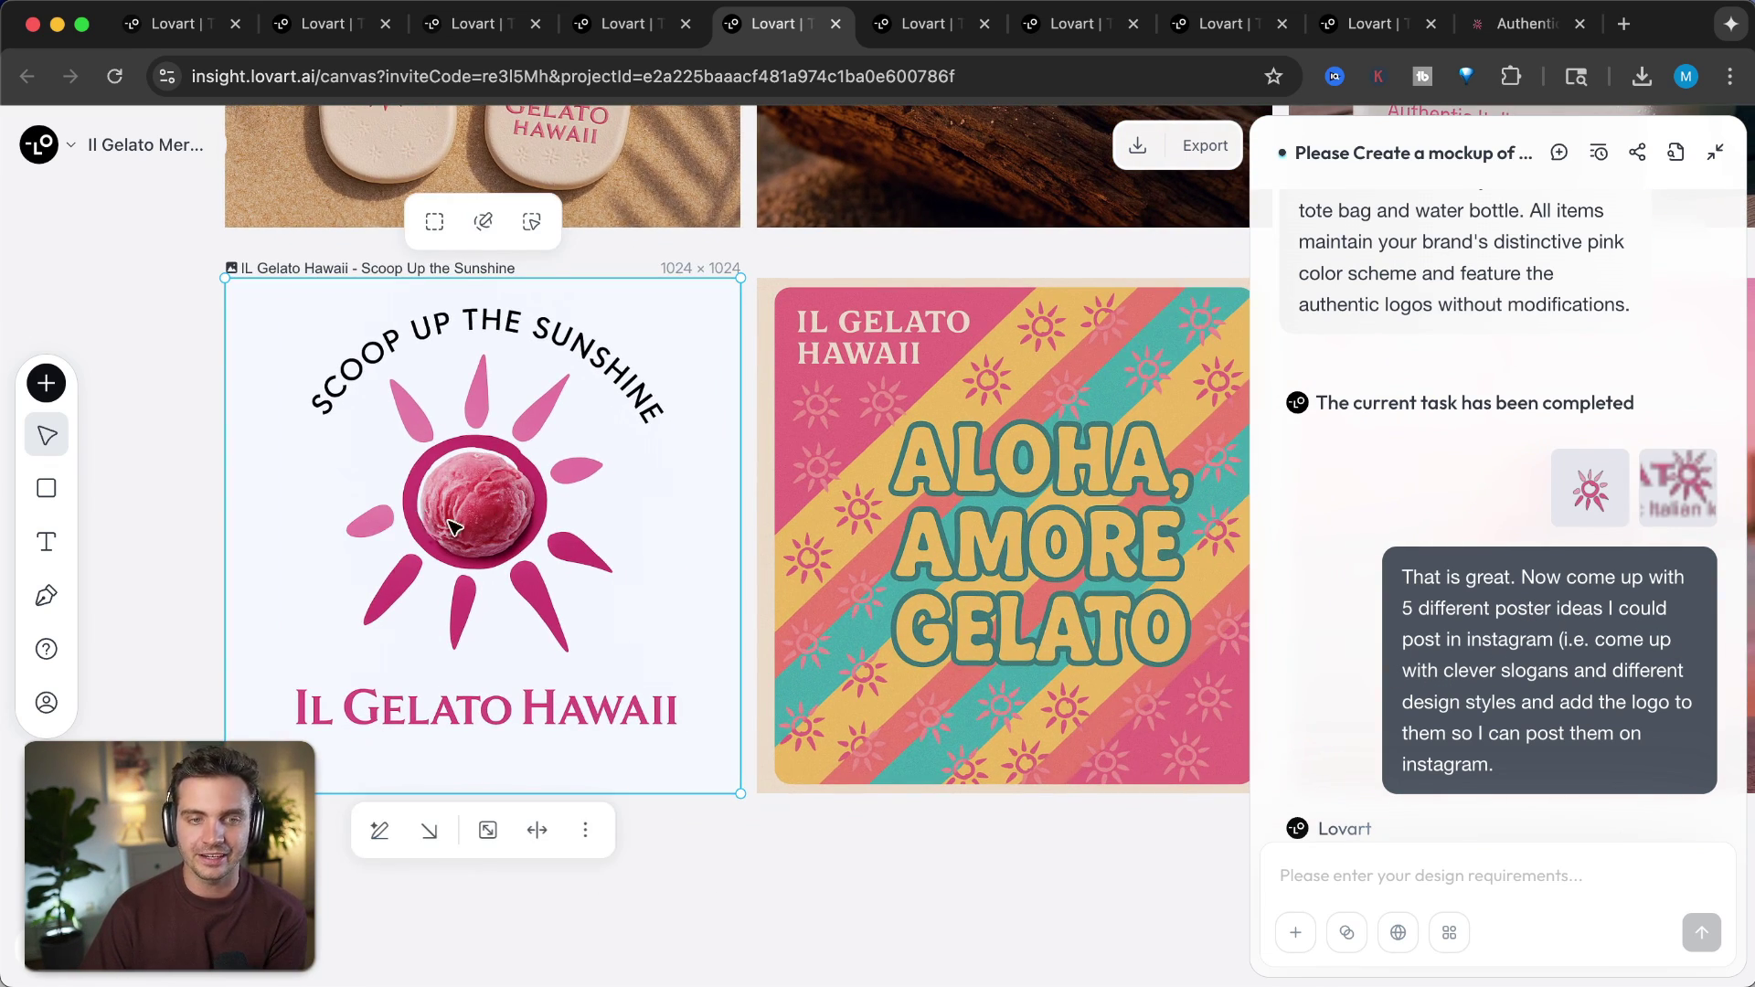
{"action": "scroll", "coordinate": [539, 535], "scroll_direction": "right", "scroll_amount": 5}
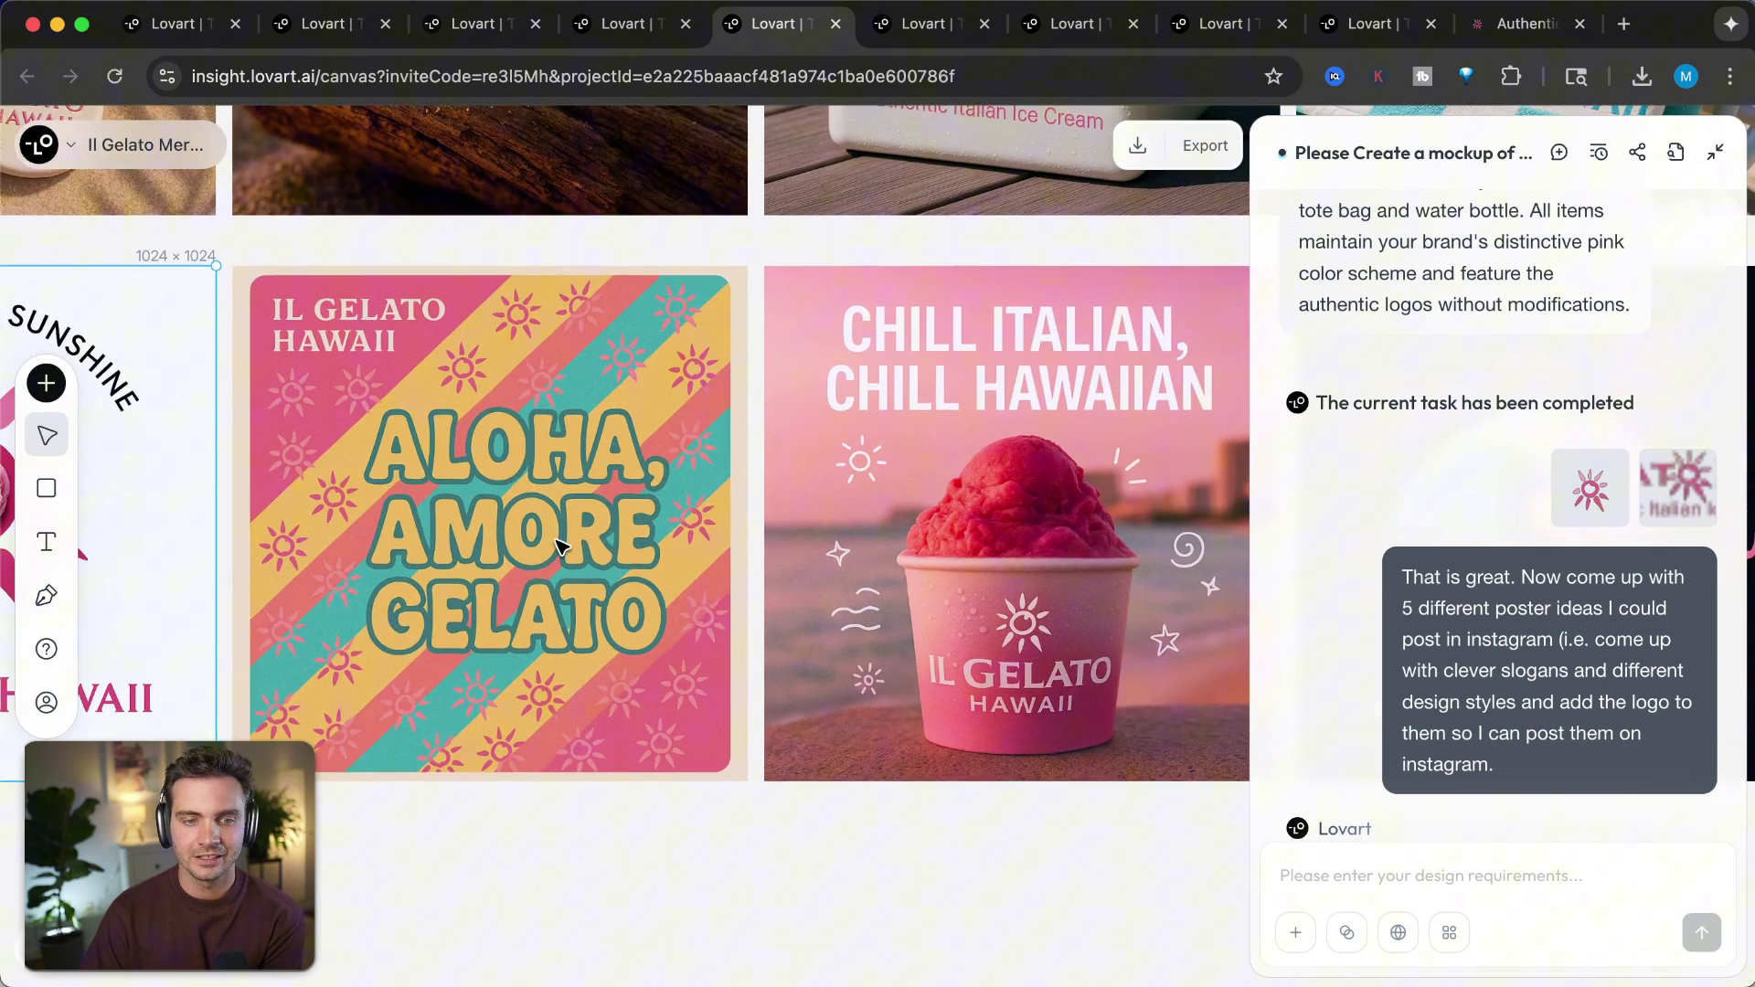
{"action": "scroll", "coordinate": [830, 626], "scroll_direction": "right", "scroll_amount": 4}
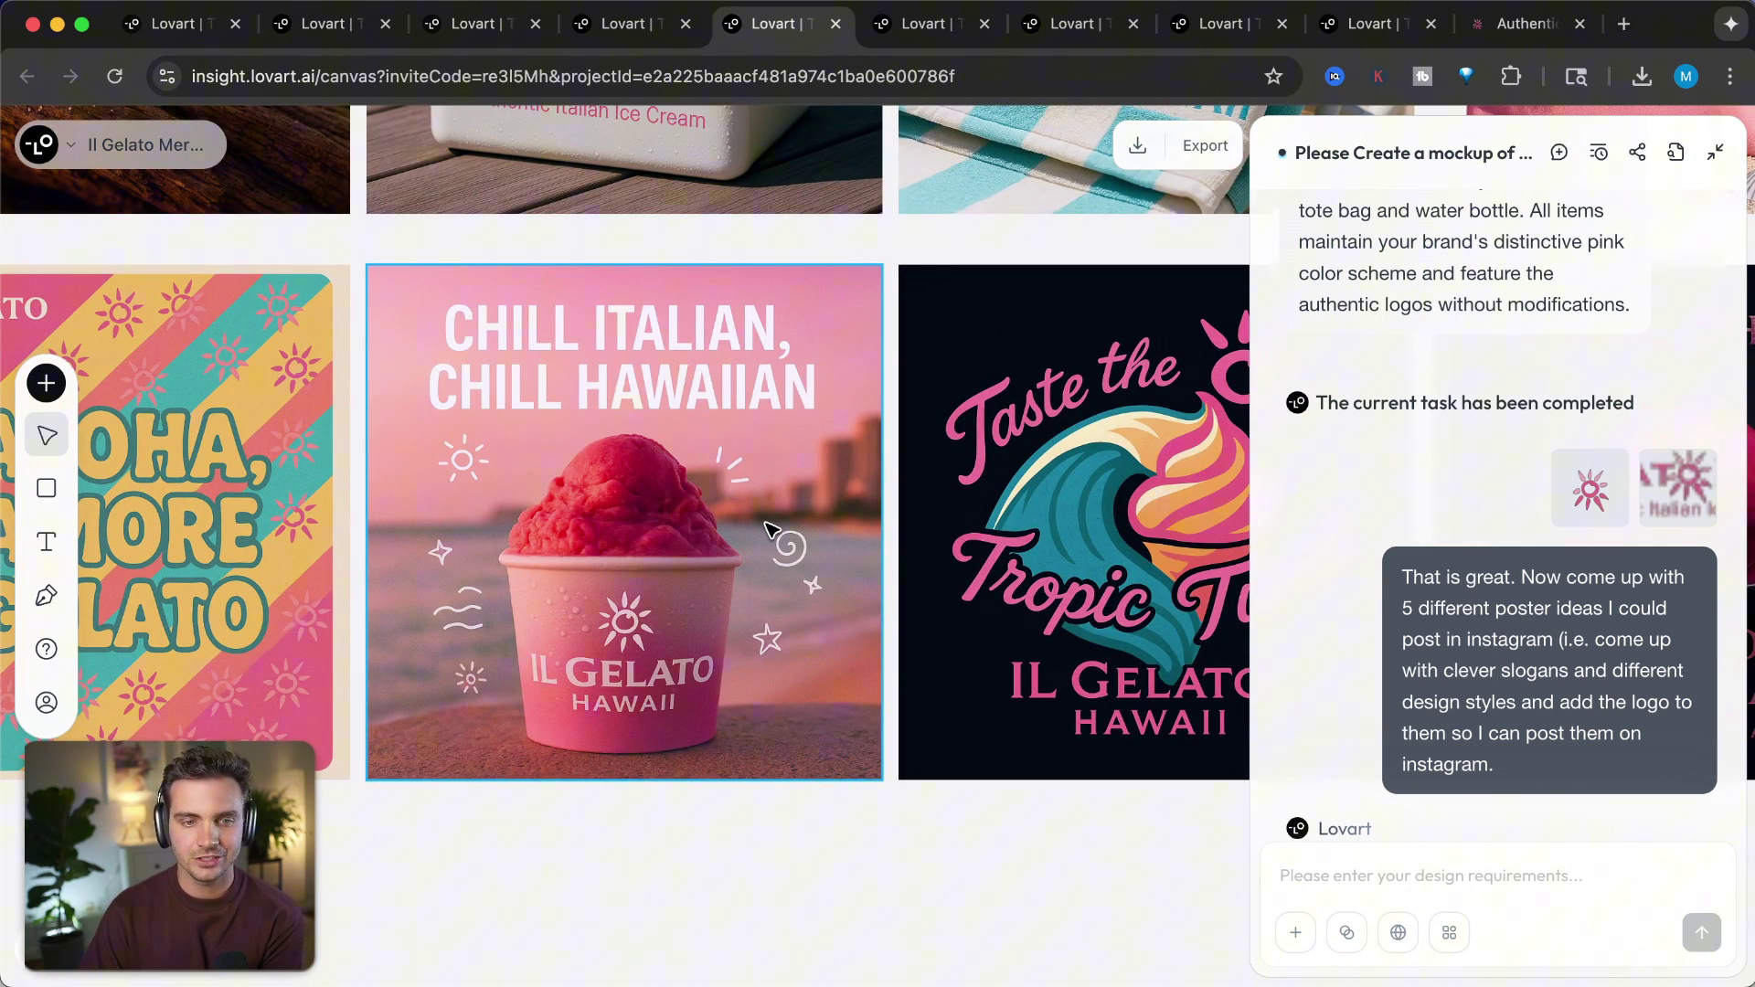
{"action": "scroll", "coordinate": [878, 585], "scroll_direction": "right", "scroll_amount": 8}
{"action": "scroll", "coordinate": [877, 582], "scroll_direction": "left", "scroll_amount": 2}
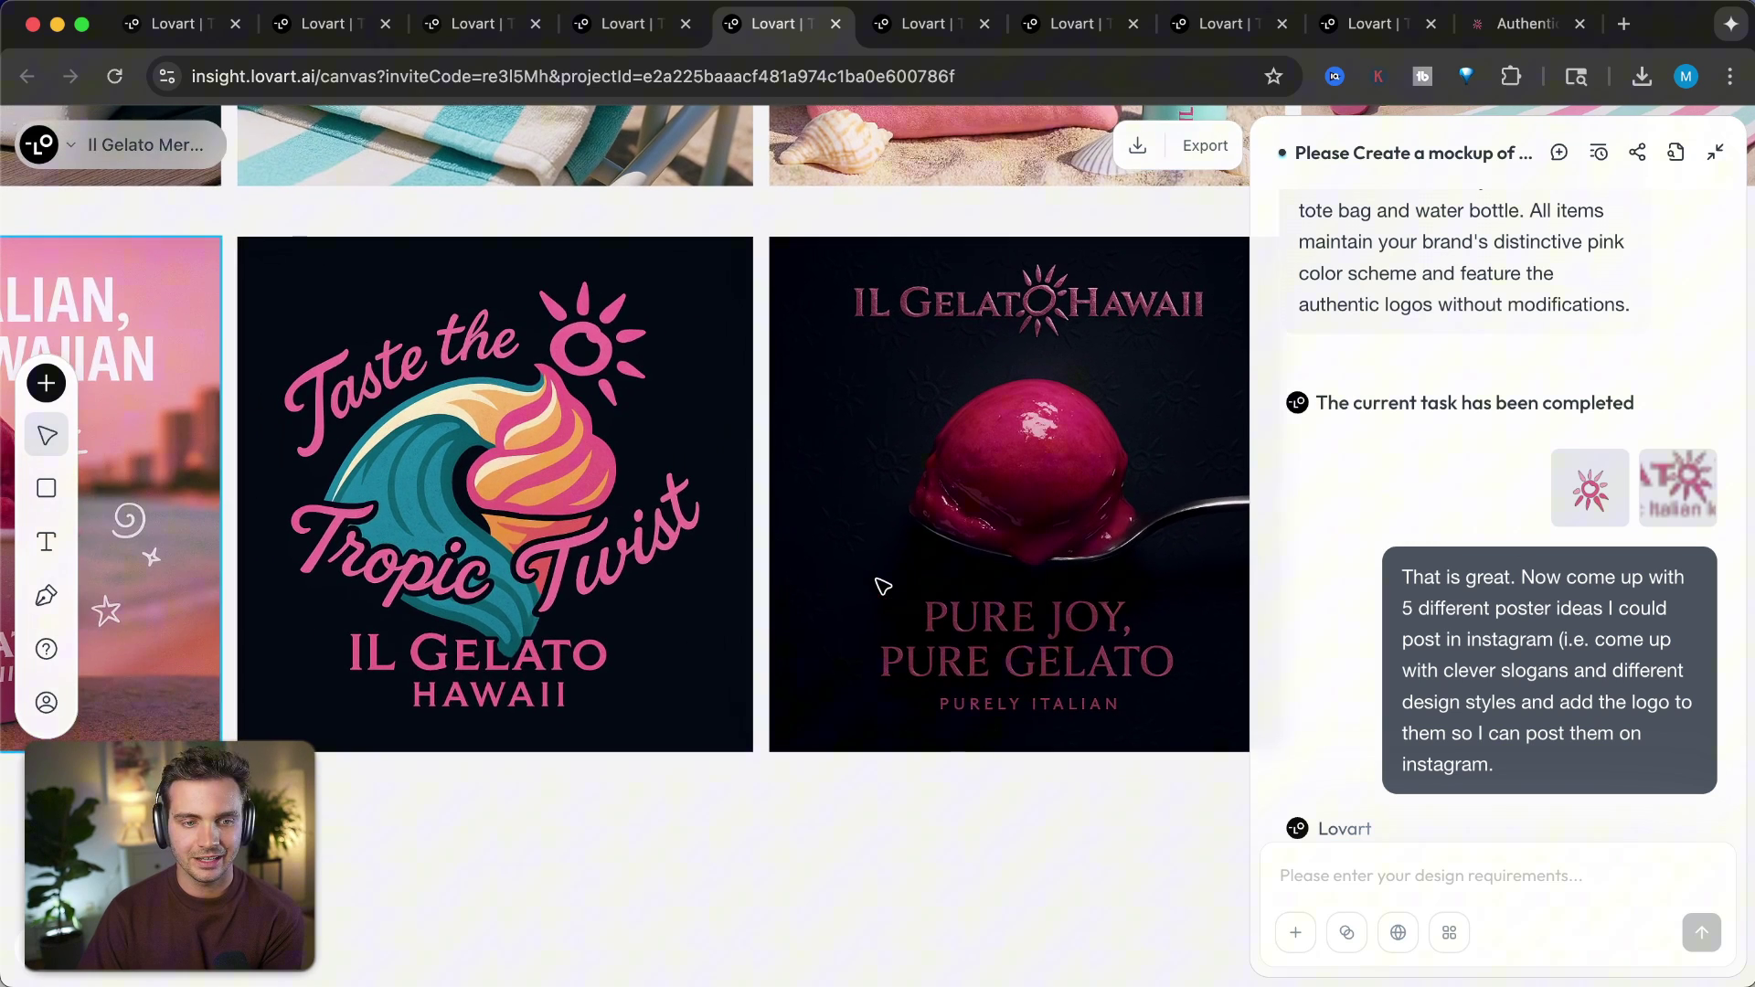
{"action": "scroll", "coordinate": [537, 498], "scroll_direction": "right", "scroll_amount": 5}
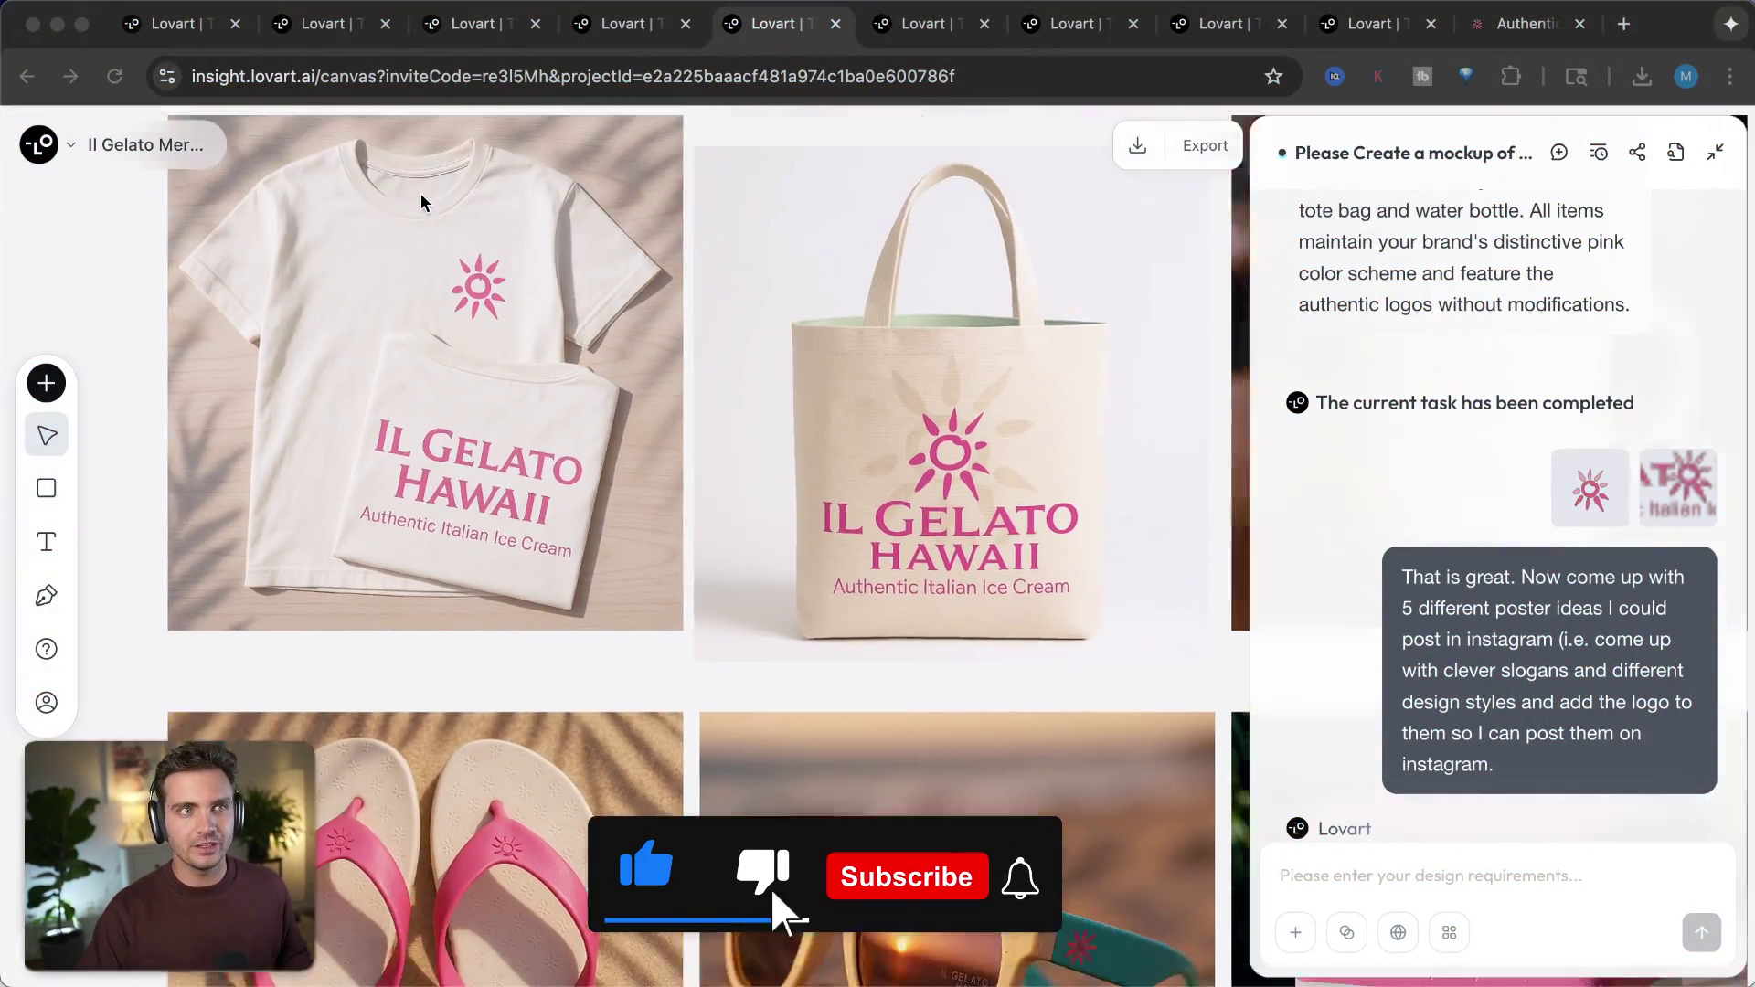
{"action": "scroll", "coordinate": [421, 194], "scroll_direction": "up", "scroll_amount": 5}
{"action": "scroll", "coordinate": [421, 194], "scroll_direction": "up", "scroll_amount": 10}
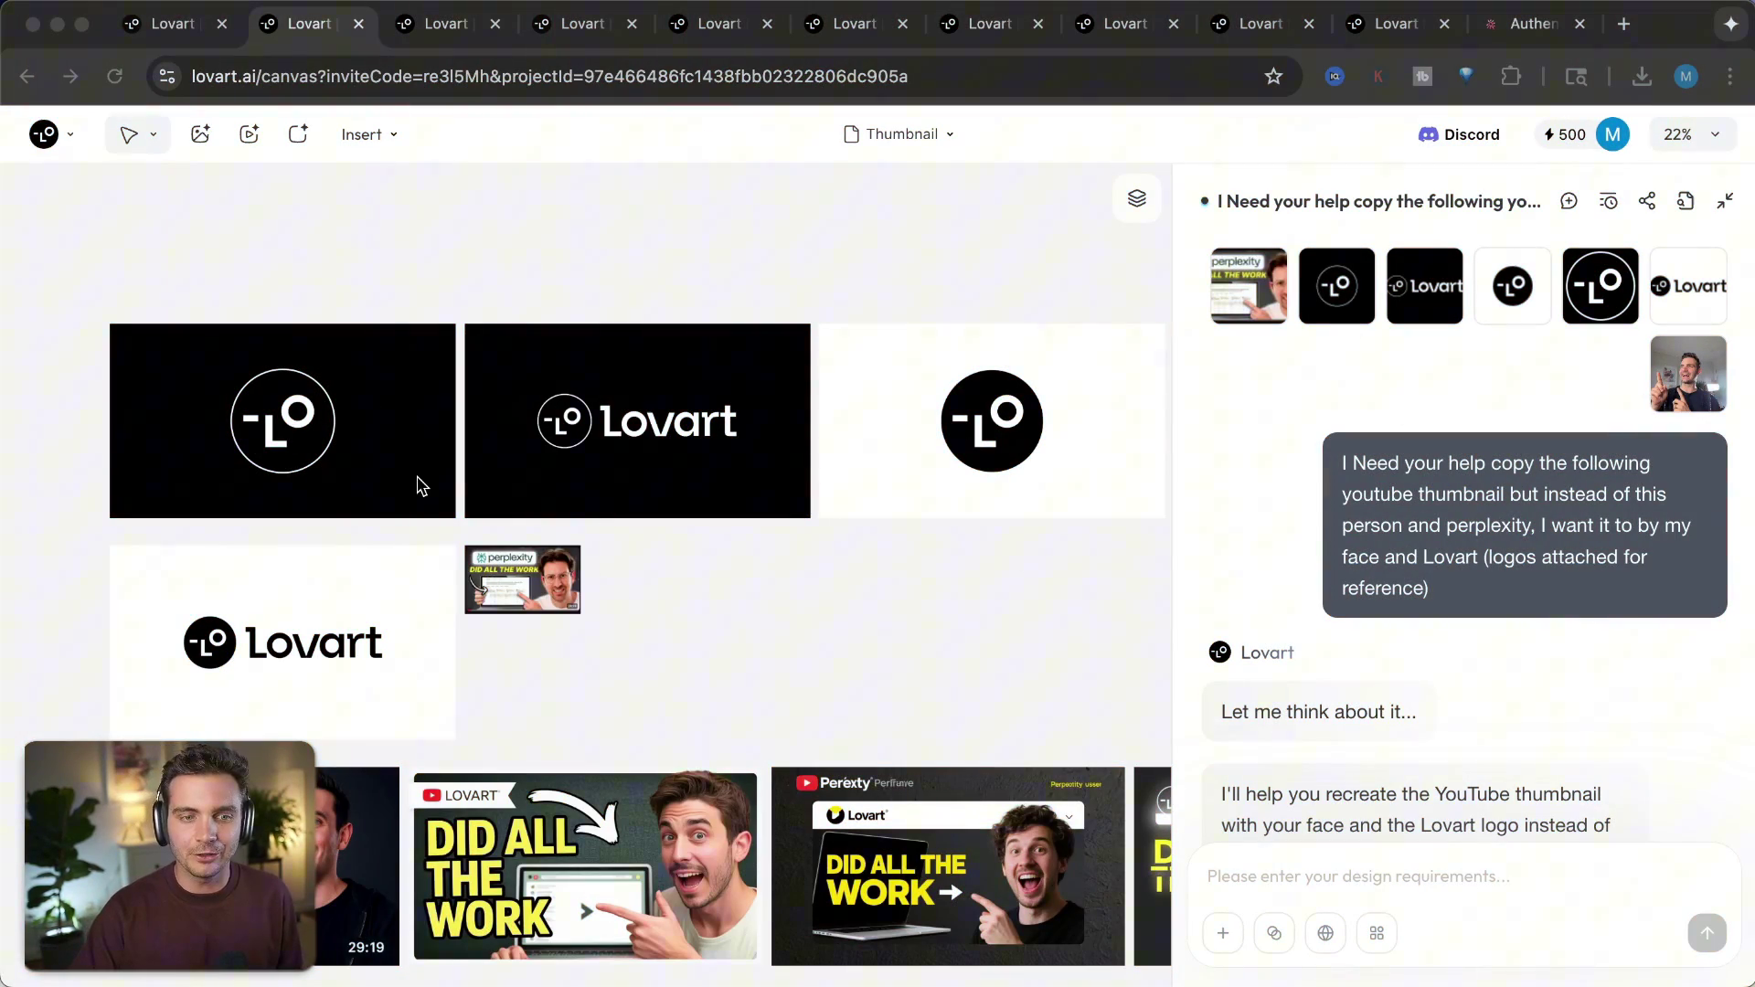
{"action": "scroll", "coordinate": [417, 485], "scroll_direction": "right", "scroll_amount": 2}
{"action": "scroll", "coordinate": [417, 484], "scroll_direction": "down", "scroll_amount": 1}
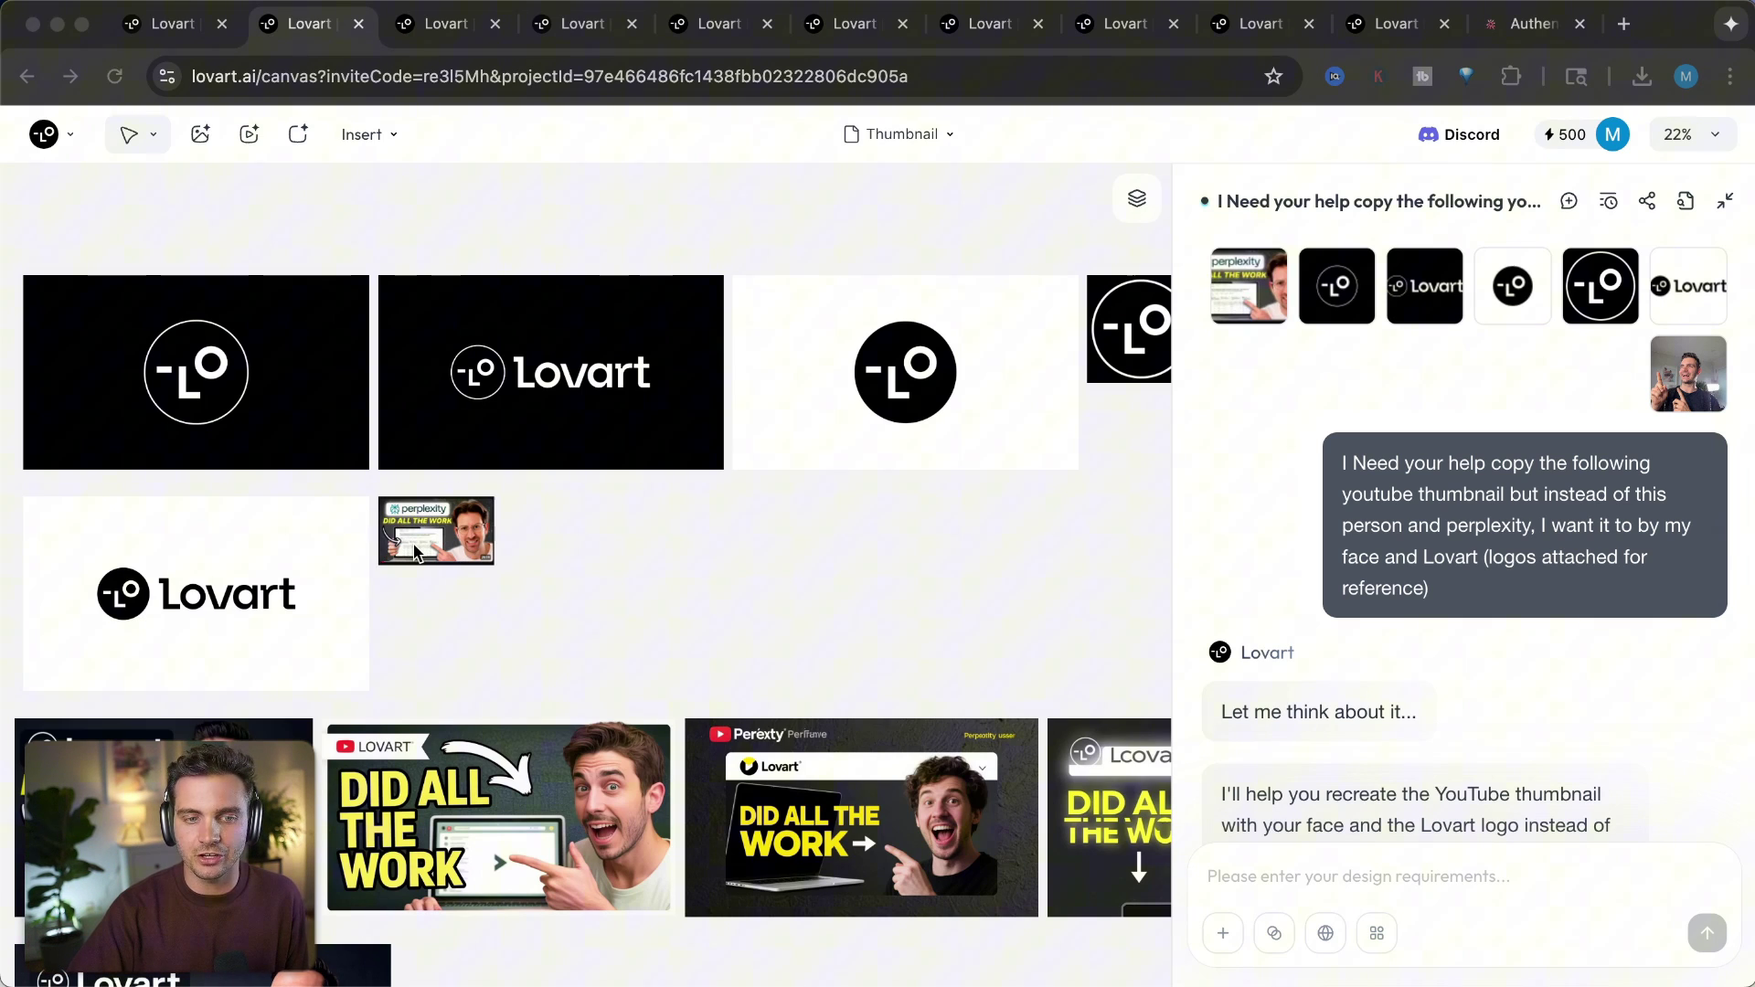
{"action": "scroll", "coordinate": [413, 552], "scroll_direction": "up", "scroll_amount": 5}
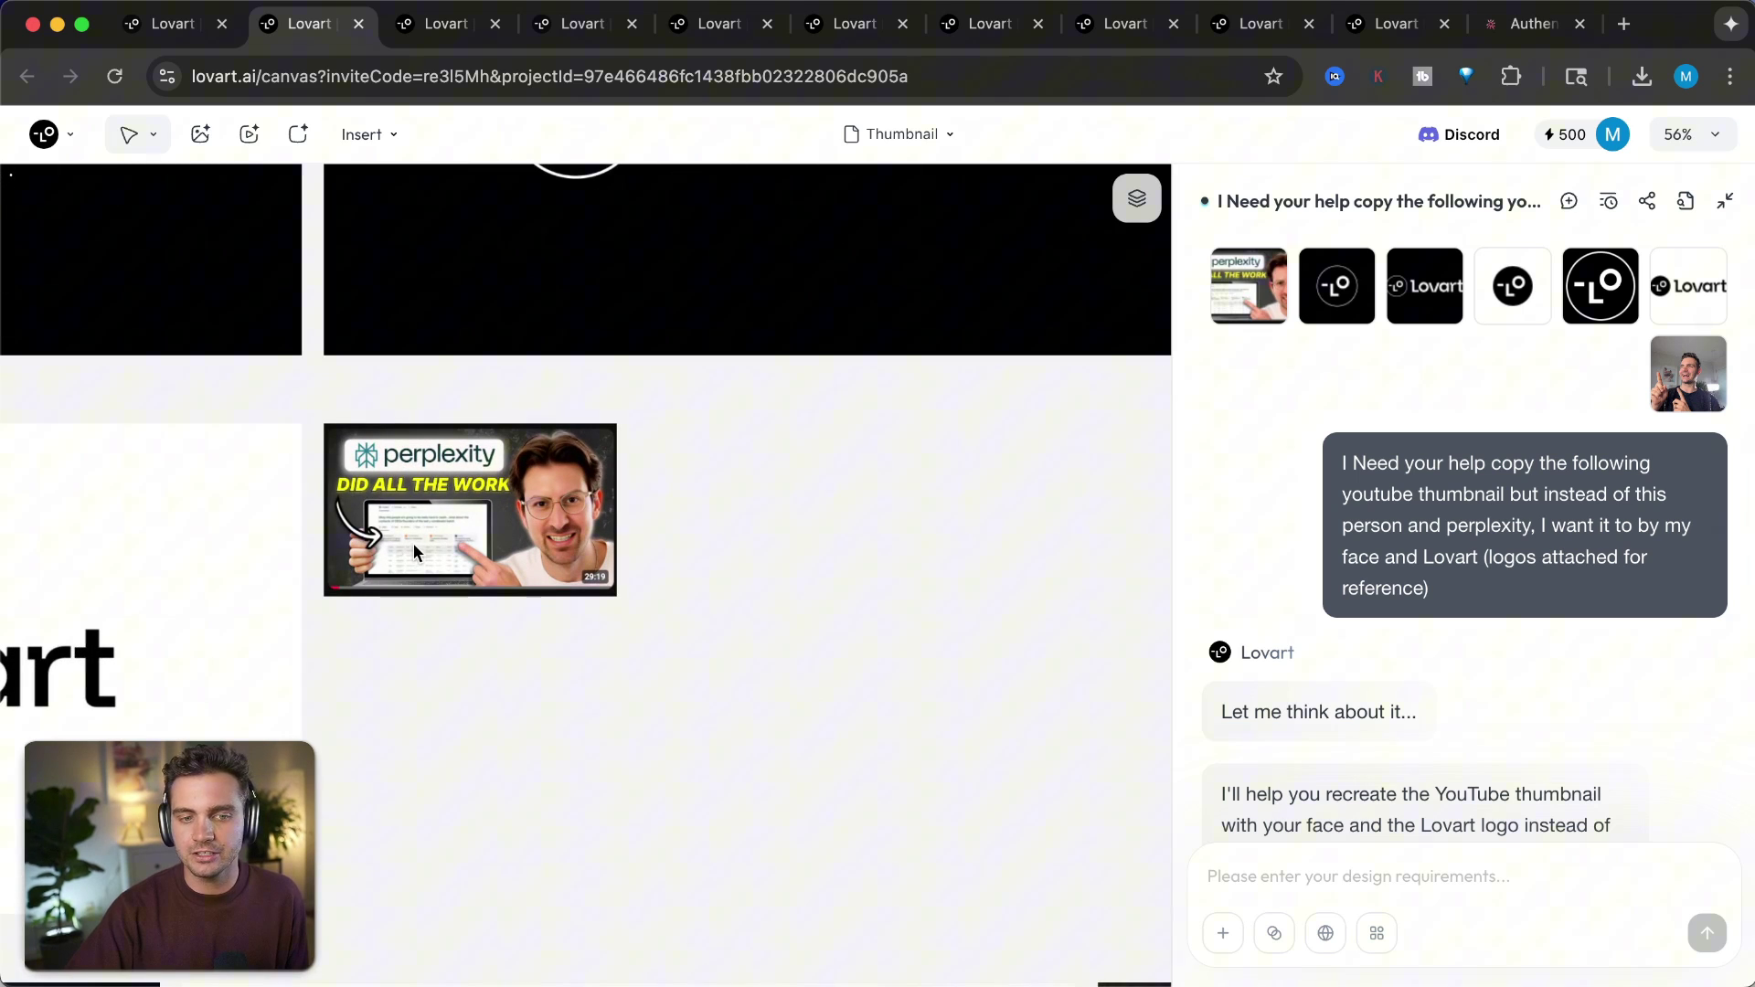
{"action": "left_click", "coordinate": [413, 552]}
{"action": "scroll", "coordinate": [495, 546], "scroll_direction": "down", "scroll_amount": 5}
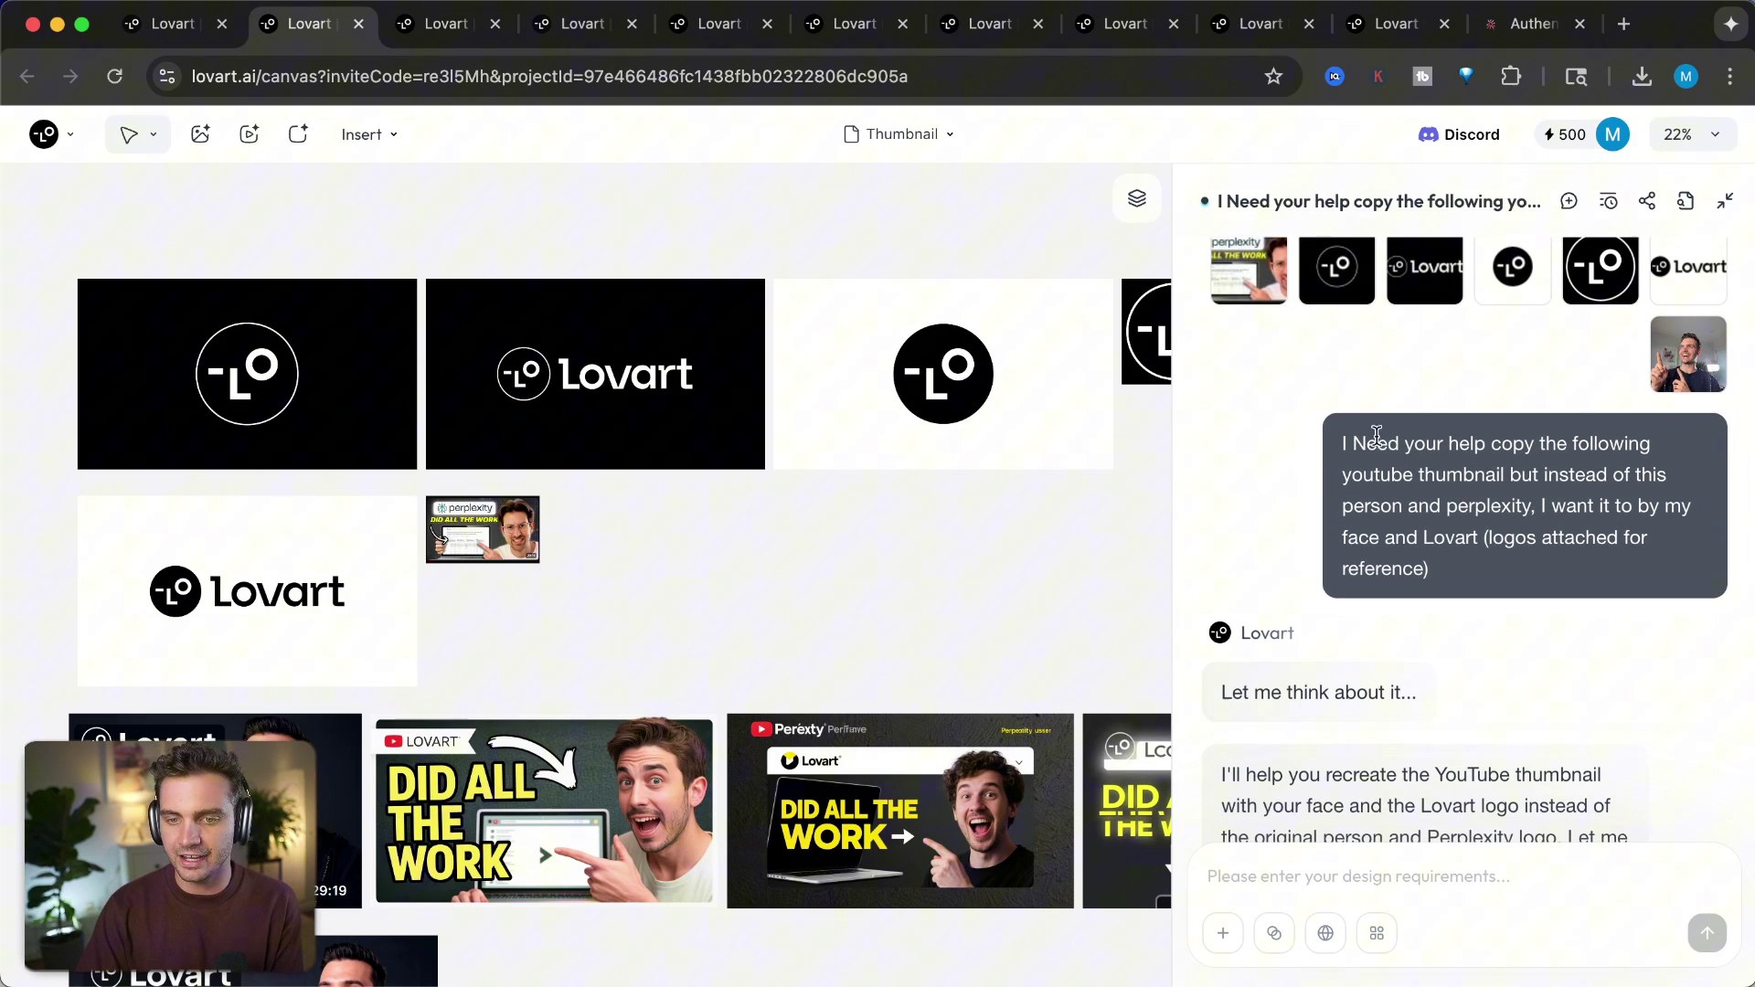
{"action": "left_click_drag", "start_coordinate": [1340, 443], "coordinate": [1536, 583]}
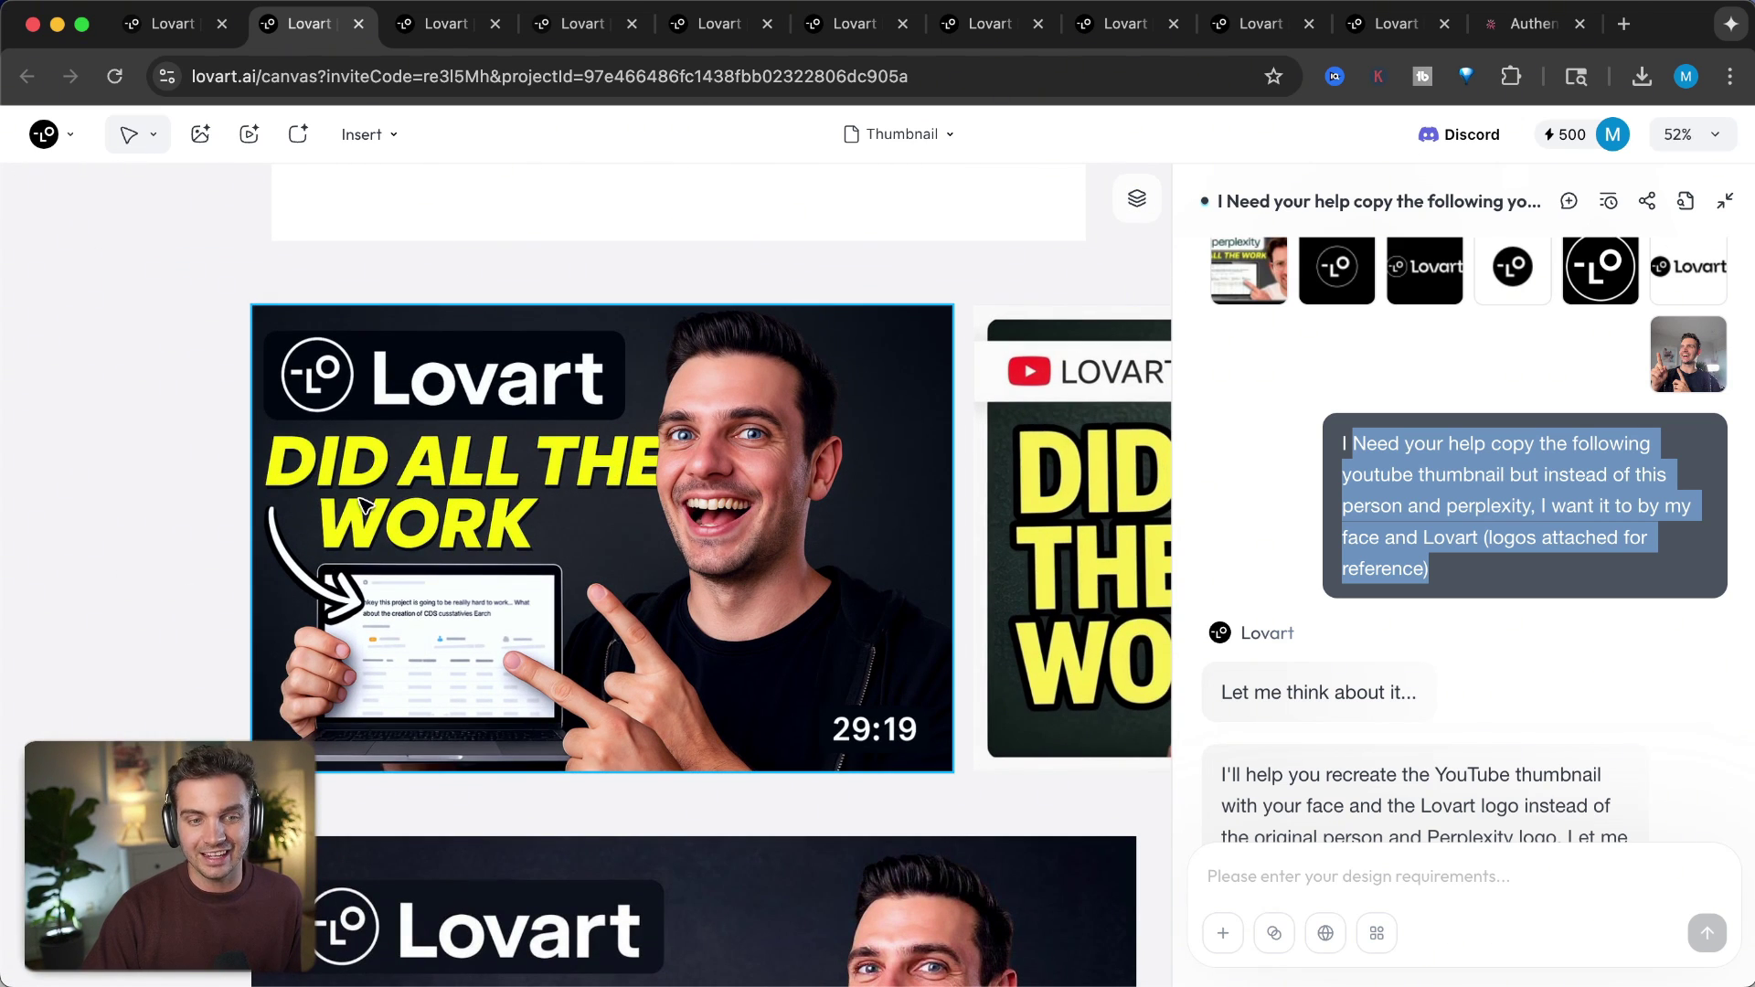
{"action": "left_click", "coordinate": [603, 505]}
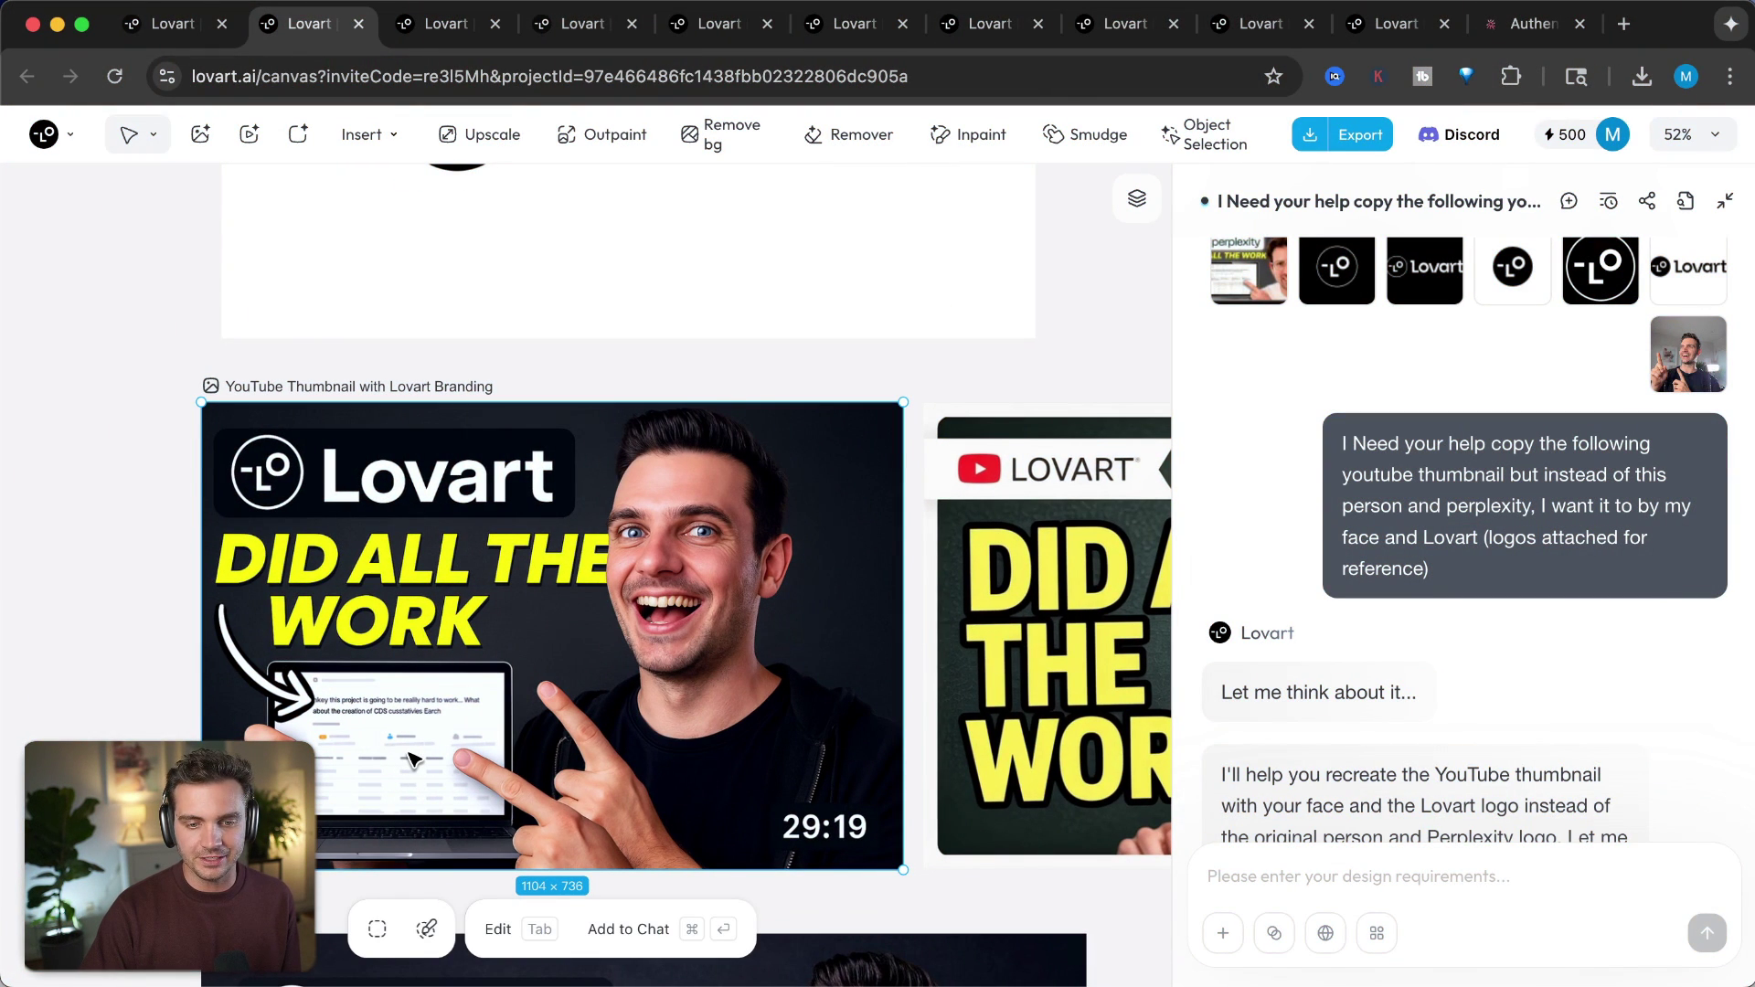
{"action": "scroll", "coordinate": [586, 723], "scroll_direction": "right", "scroll_amount": 1}
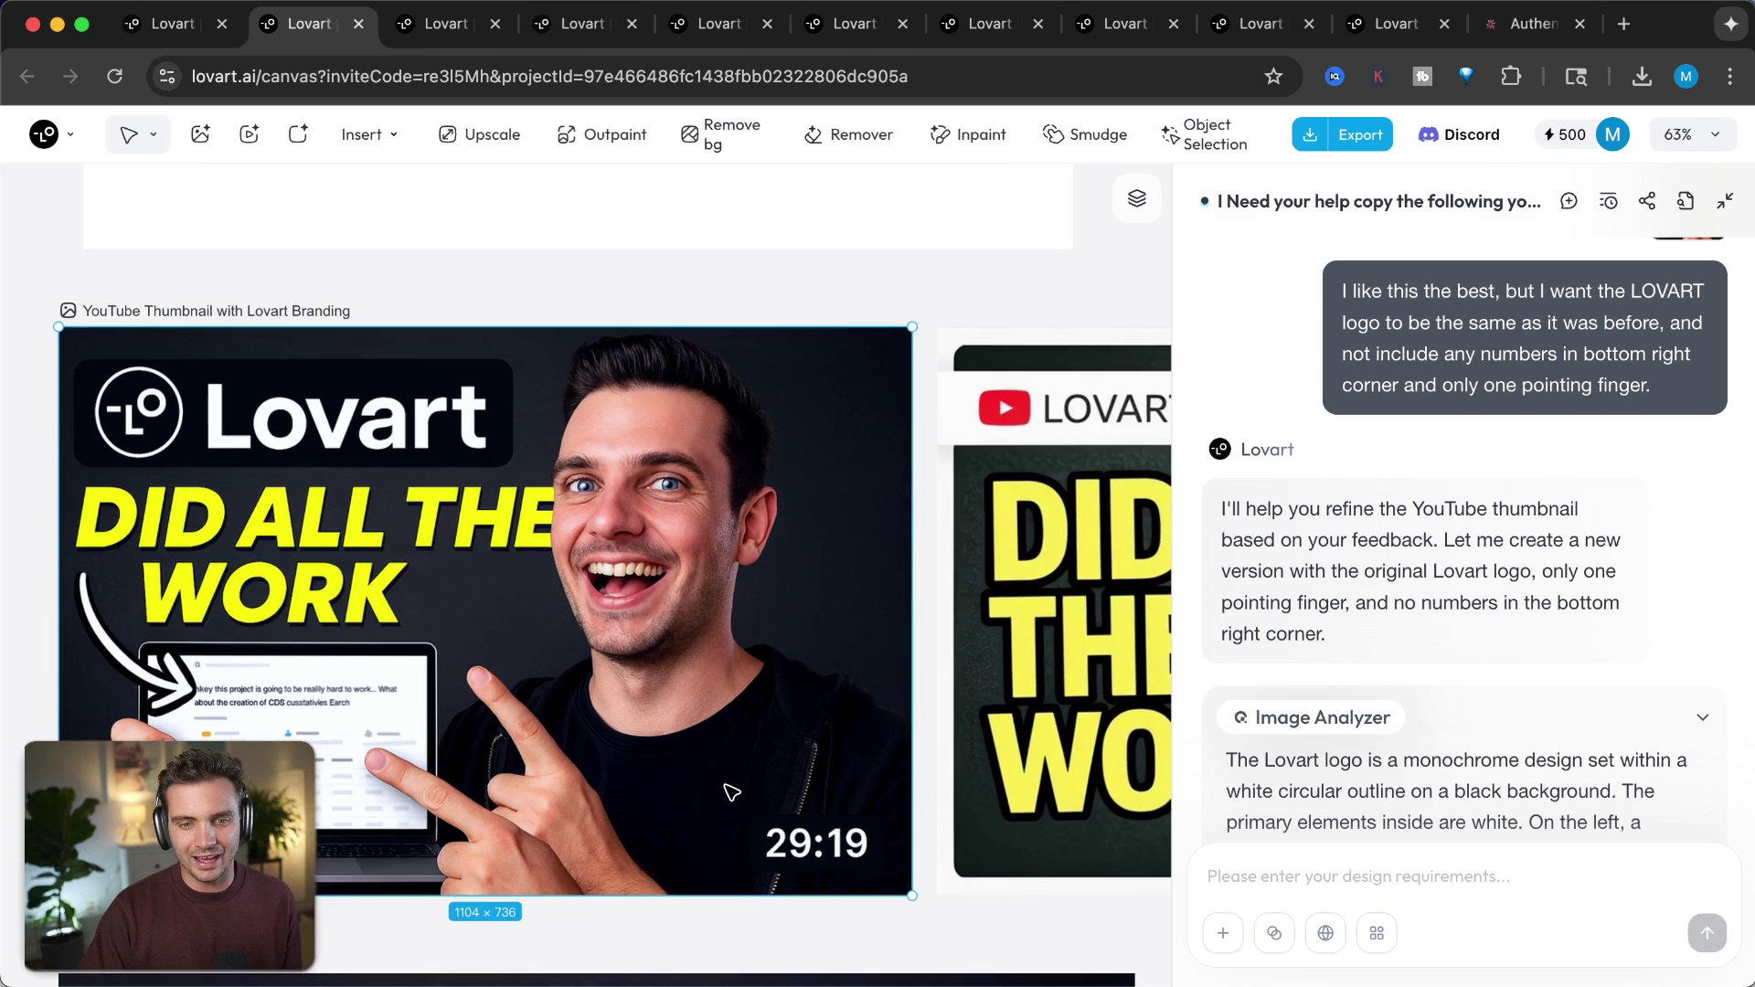
{"action": "scroll", "coordinate": [731, 792], "scroll_direction": "down", "scroll_amount": 2}
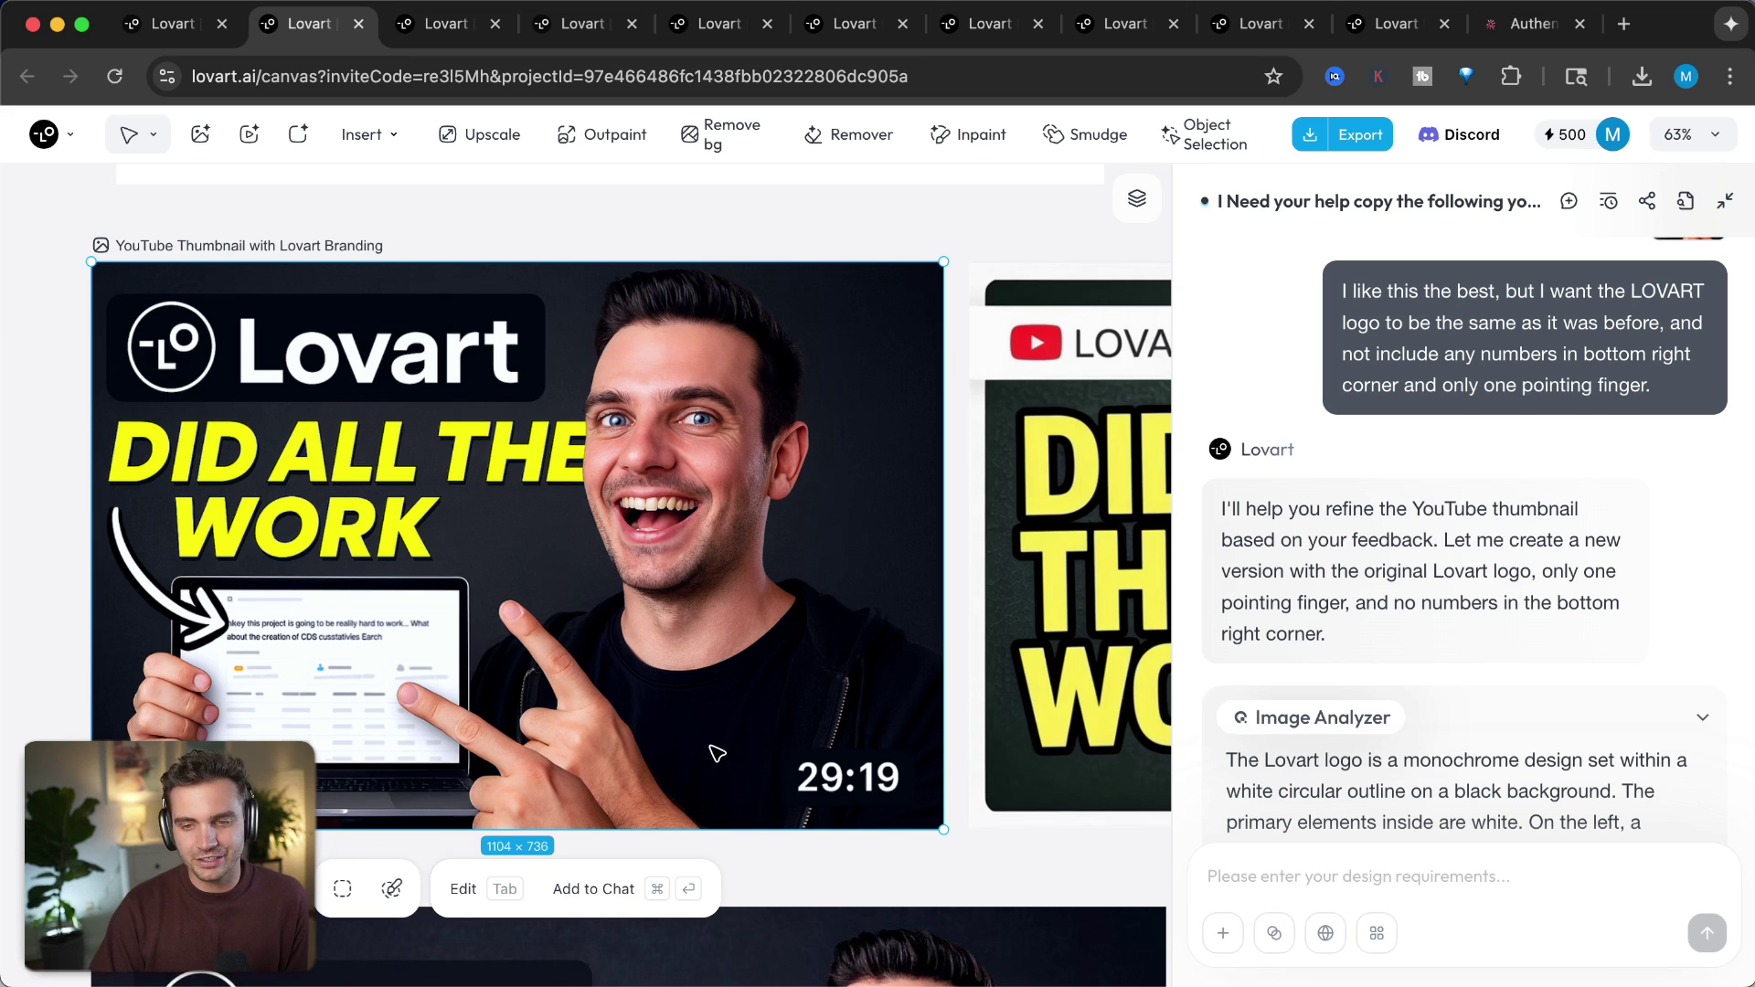
{"action": "triple_click", "coordinate": [1370, 299]}
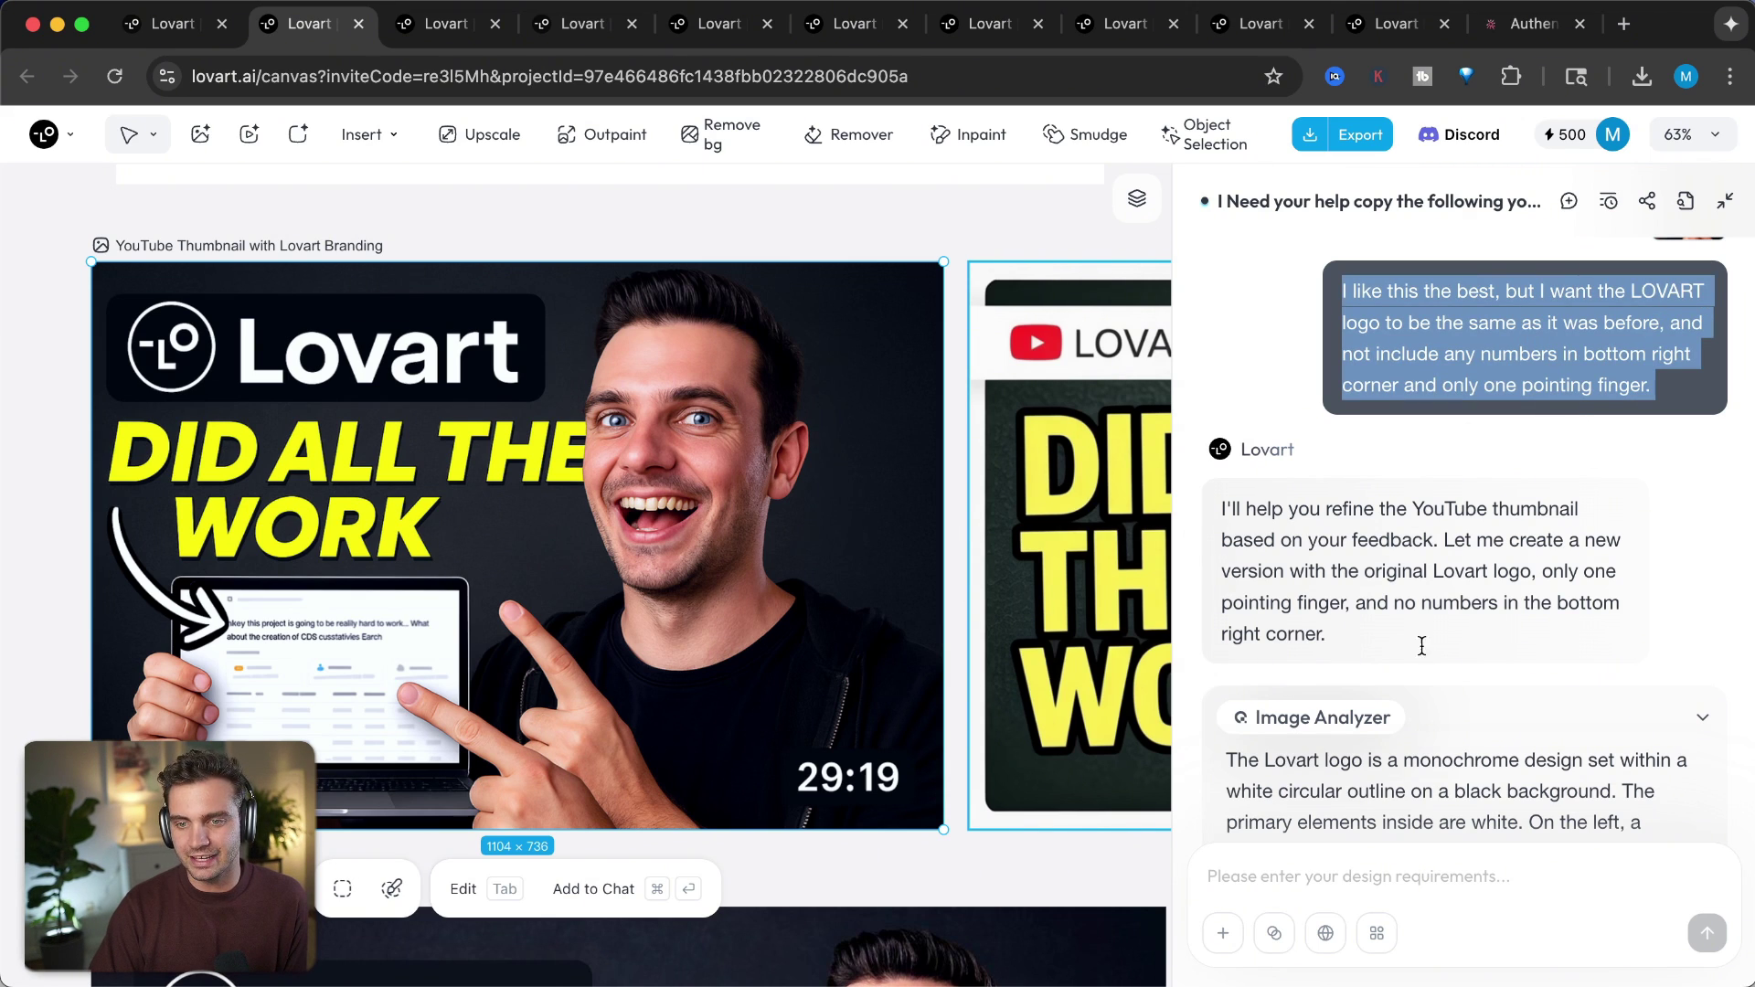
{"action": "scroll", "coordinate": [1376, 672], "scroll_direction": "down", "scroll_amount": 5}
{"action": "scroll", "coordinate": [1024, 727], "scroll_direction": "right", "scroll_amount": 10}
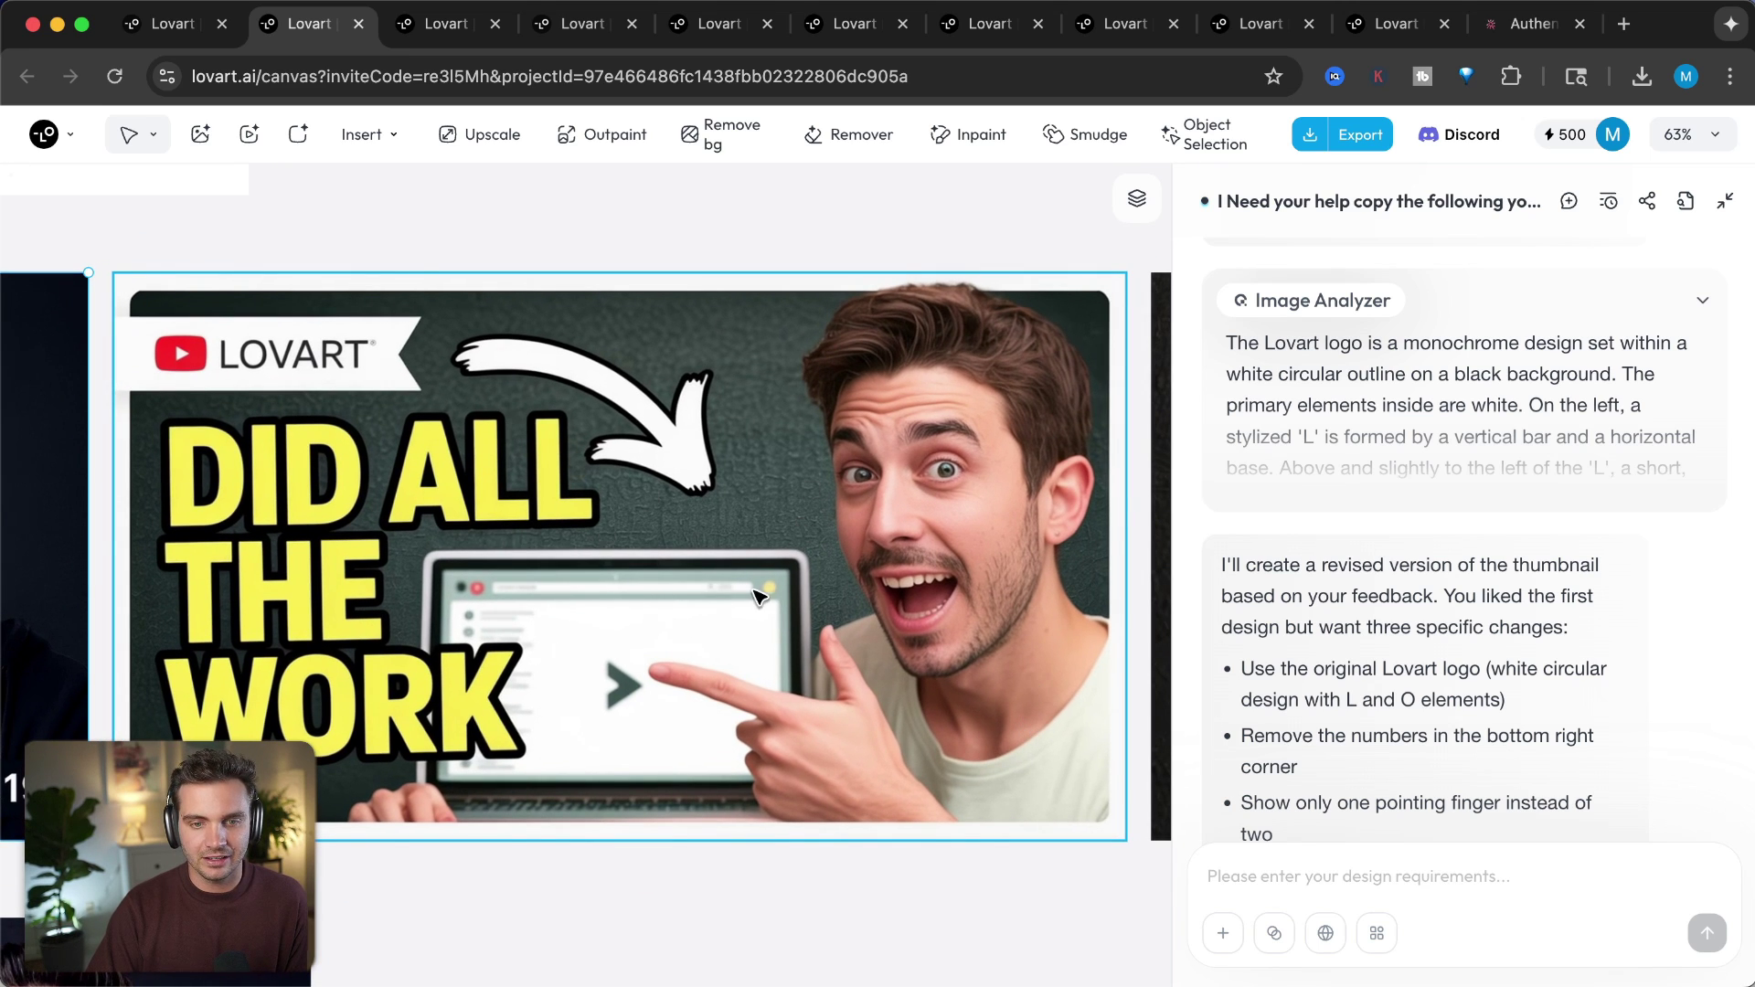
{"action": "scroll", "coordinate": [755, 595], "scroll_direction": "right", "scroll_amount": 15}
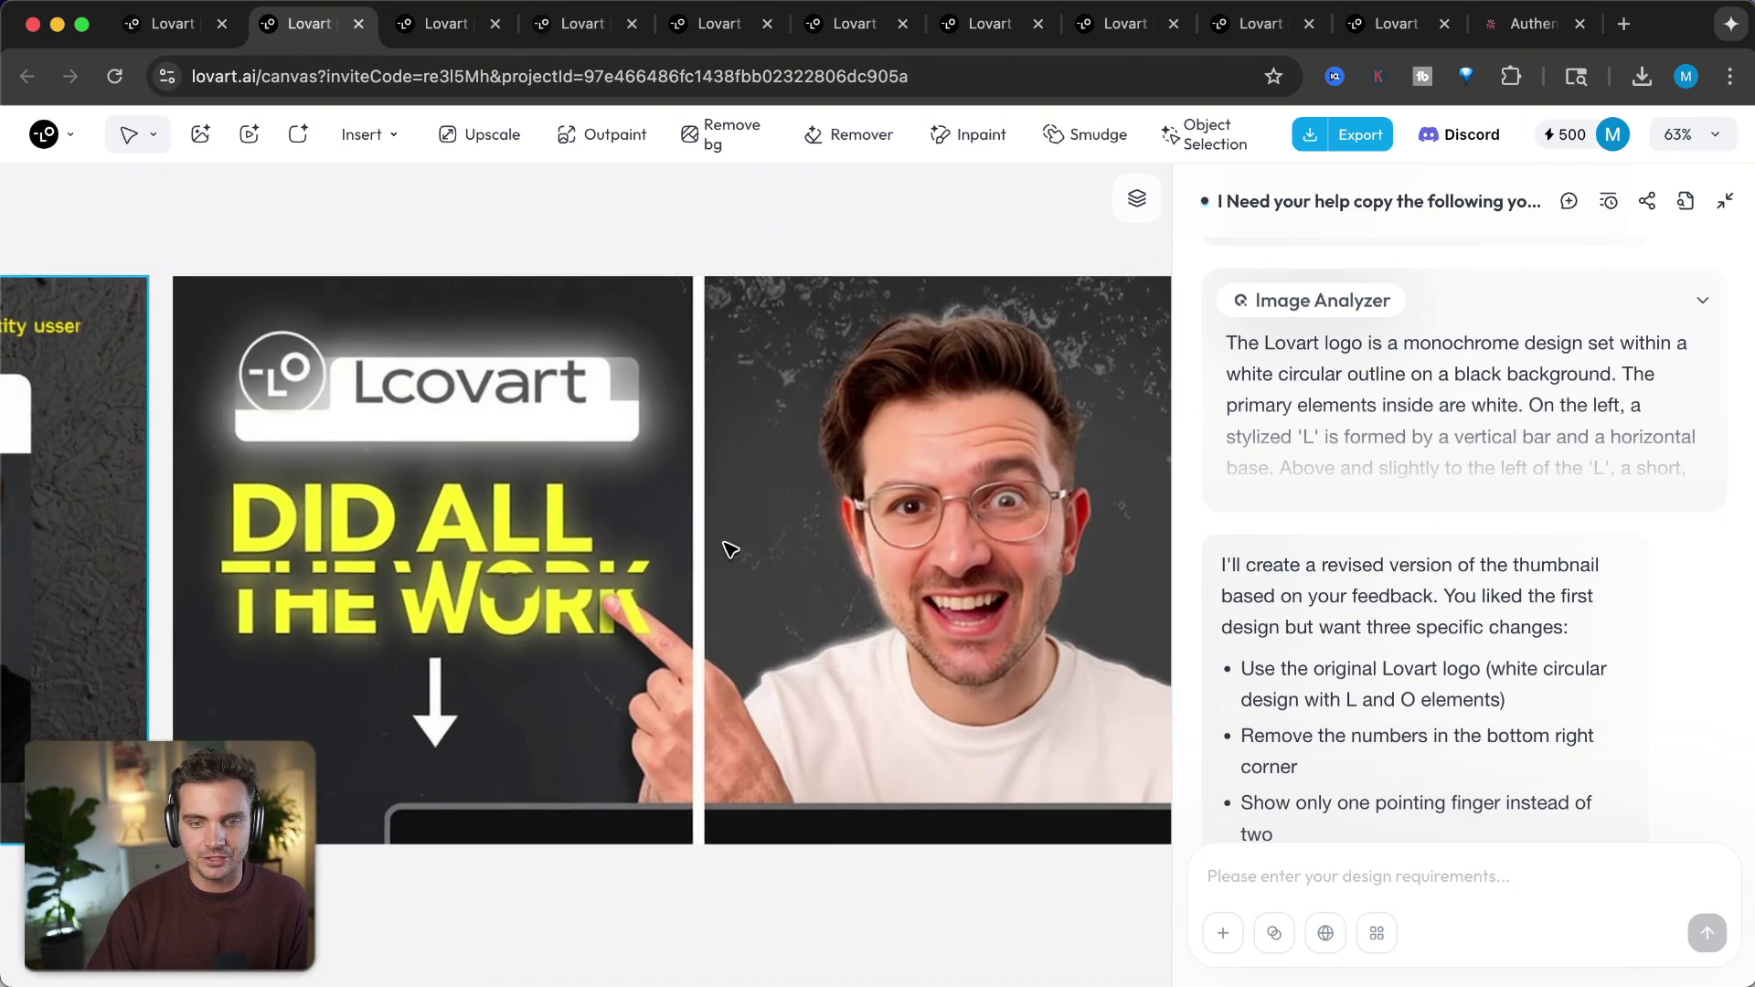
{"action": "scroll", "coordinate": [731, 548], "scroll_direction": "right", "scroll_amount": 5}
{"action": "scroll", "coordinate": [708, 611], "scroll_direction": "down", "scroll_amount": 10}
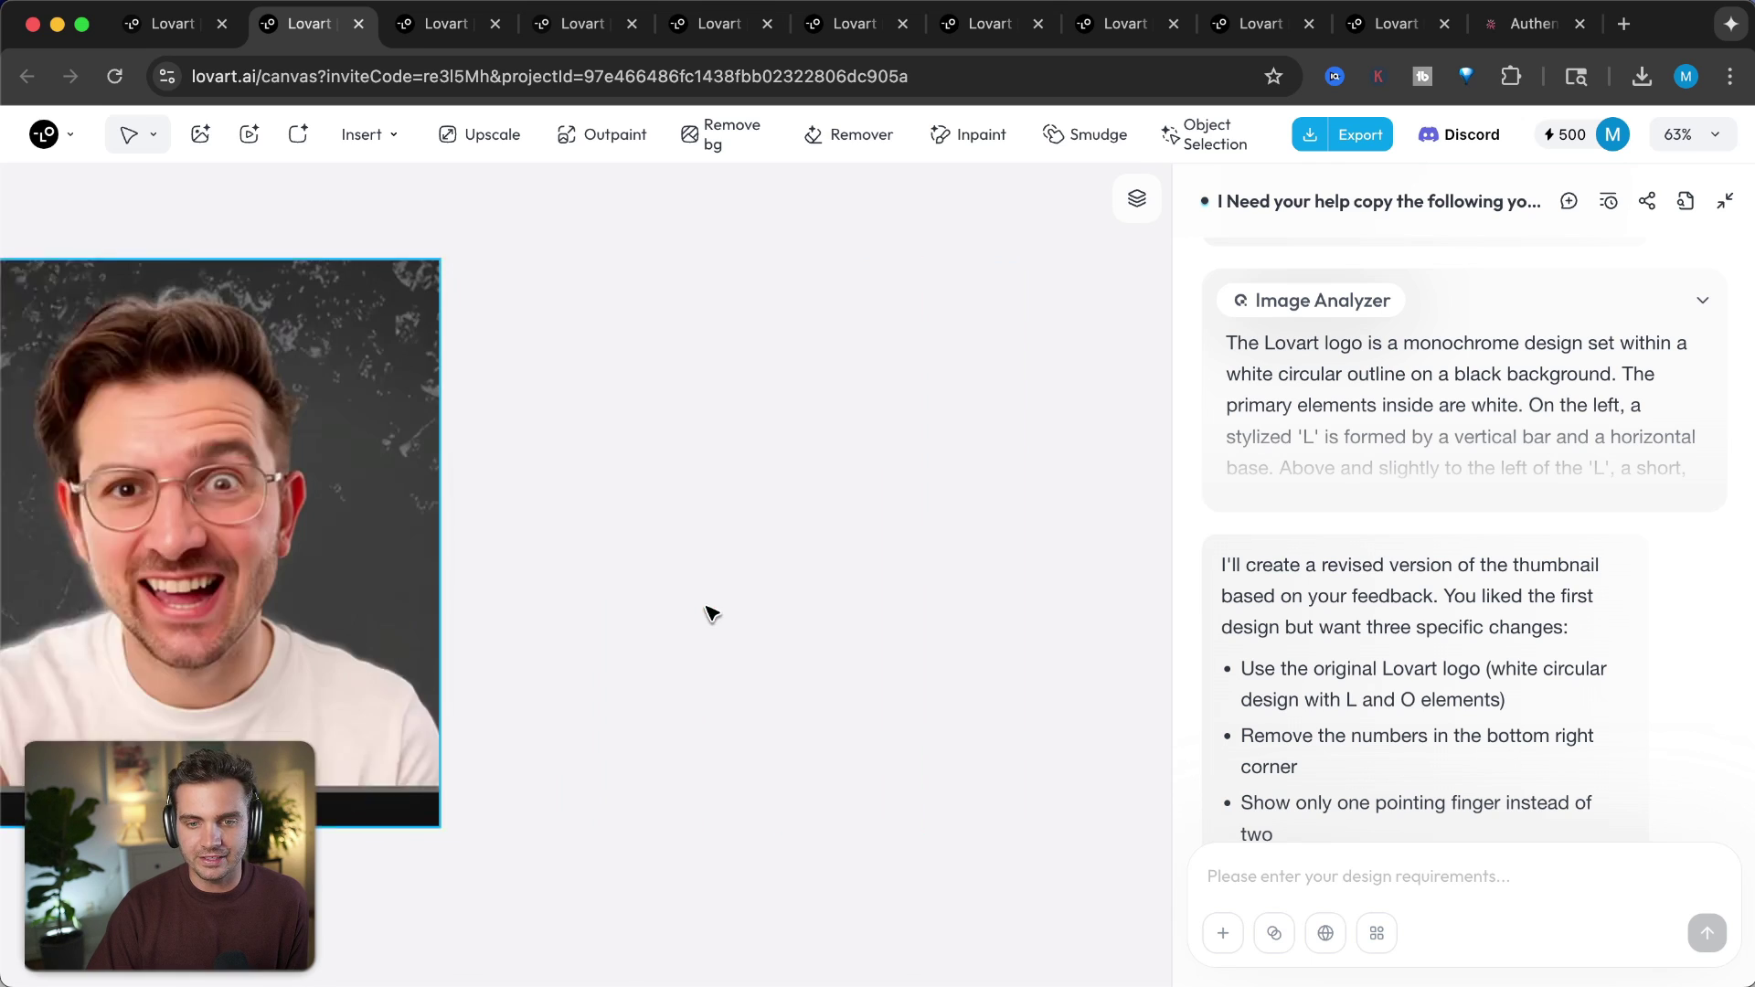
{"action": "scroll", "coordinate": [711, 610], "scroll_direction": "right", "scroll_amount": 15}
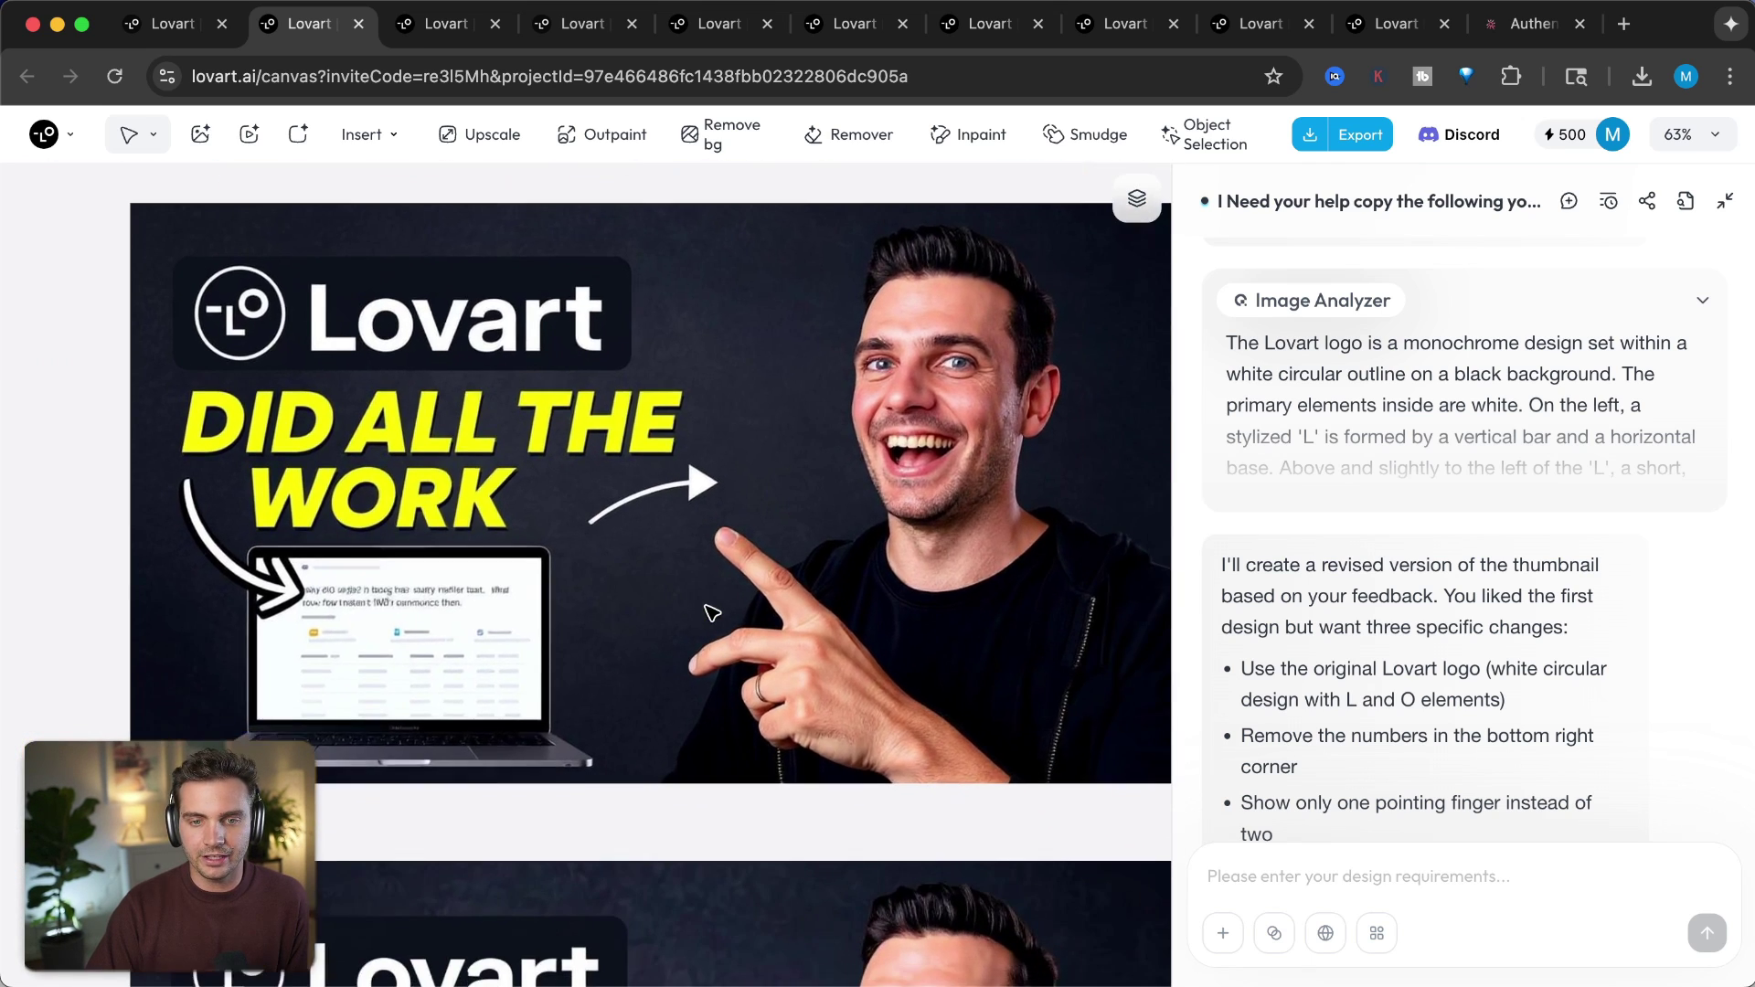
{"action": "left_click", "coordinate": [822, 535]}
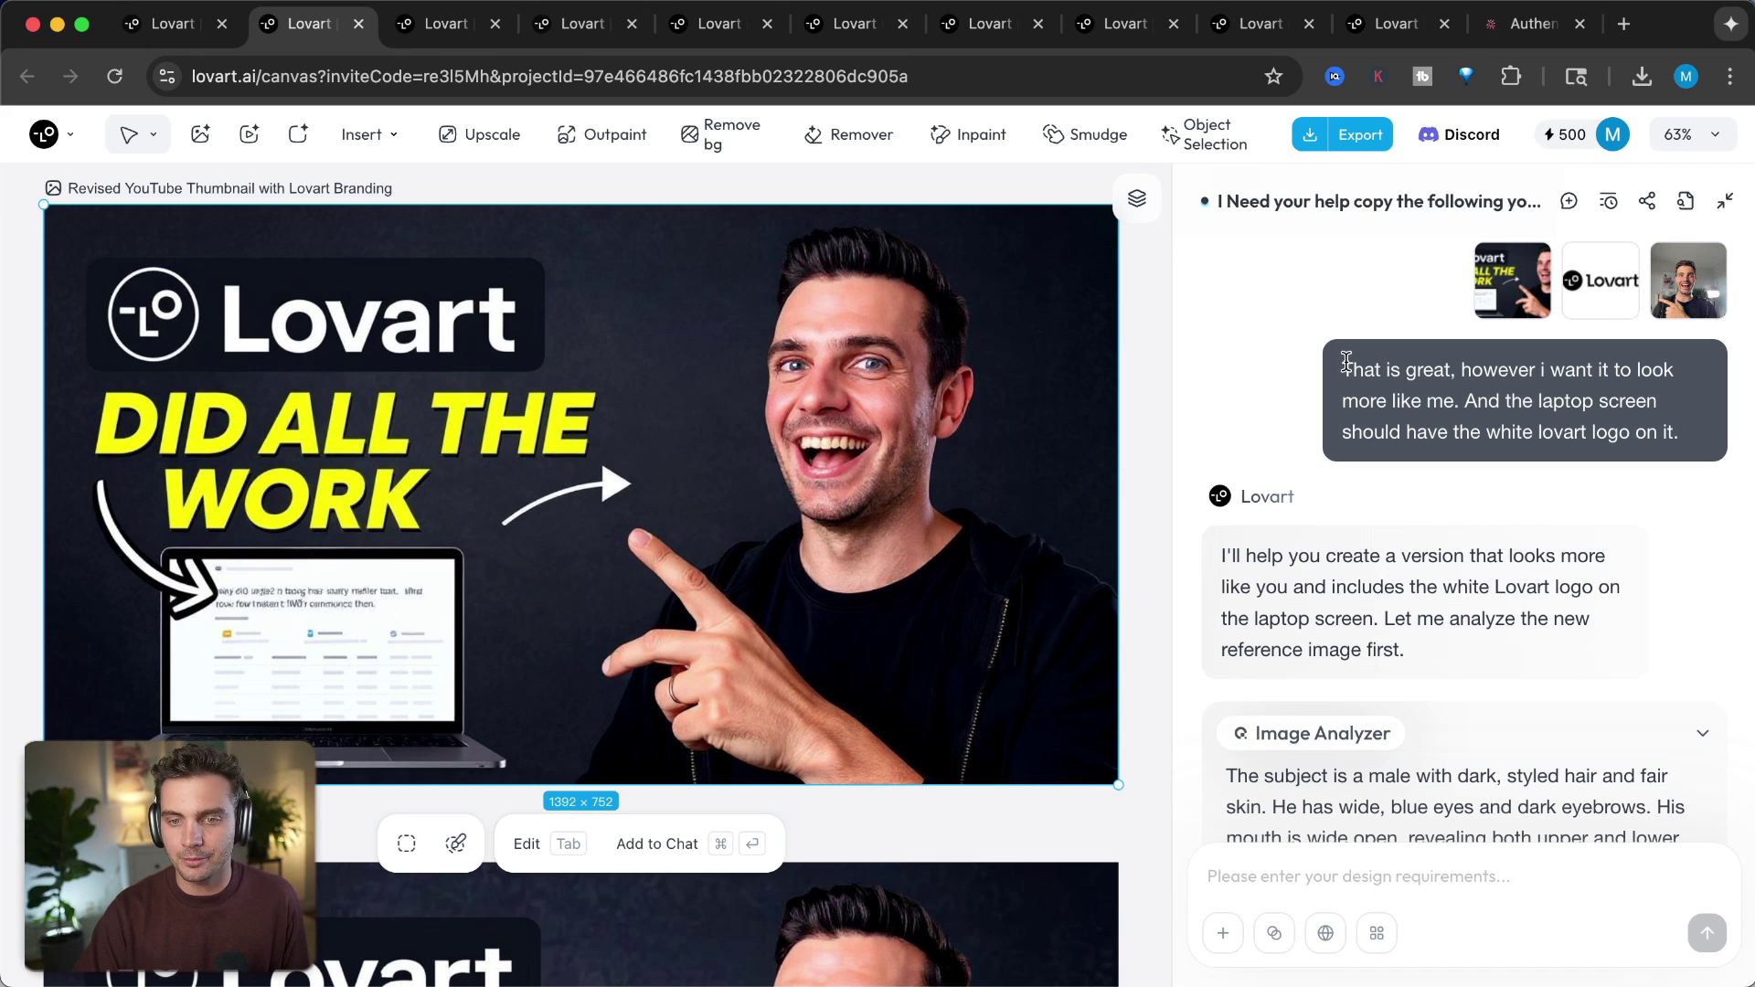
{"action": "left_click_drag", "start_coordinate": [1341, 366], "coordinate": [1750, 425]}
{"action": "scroll", "coordinate": [1356, 686], "scroll_direction": "down", "scroll_amount": 10}
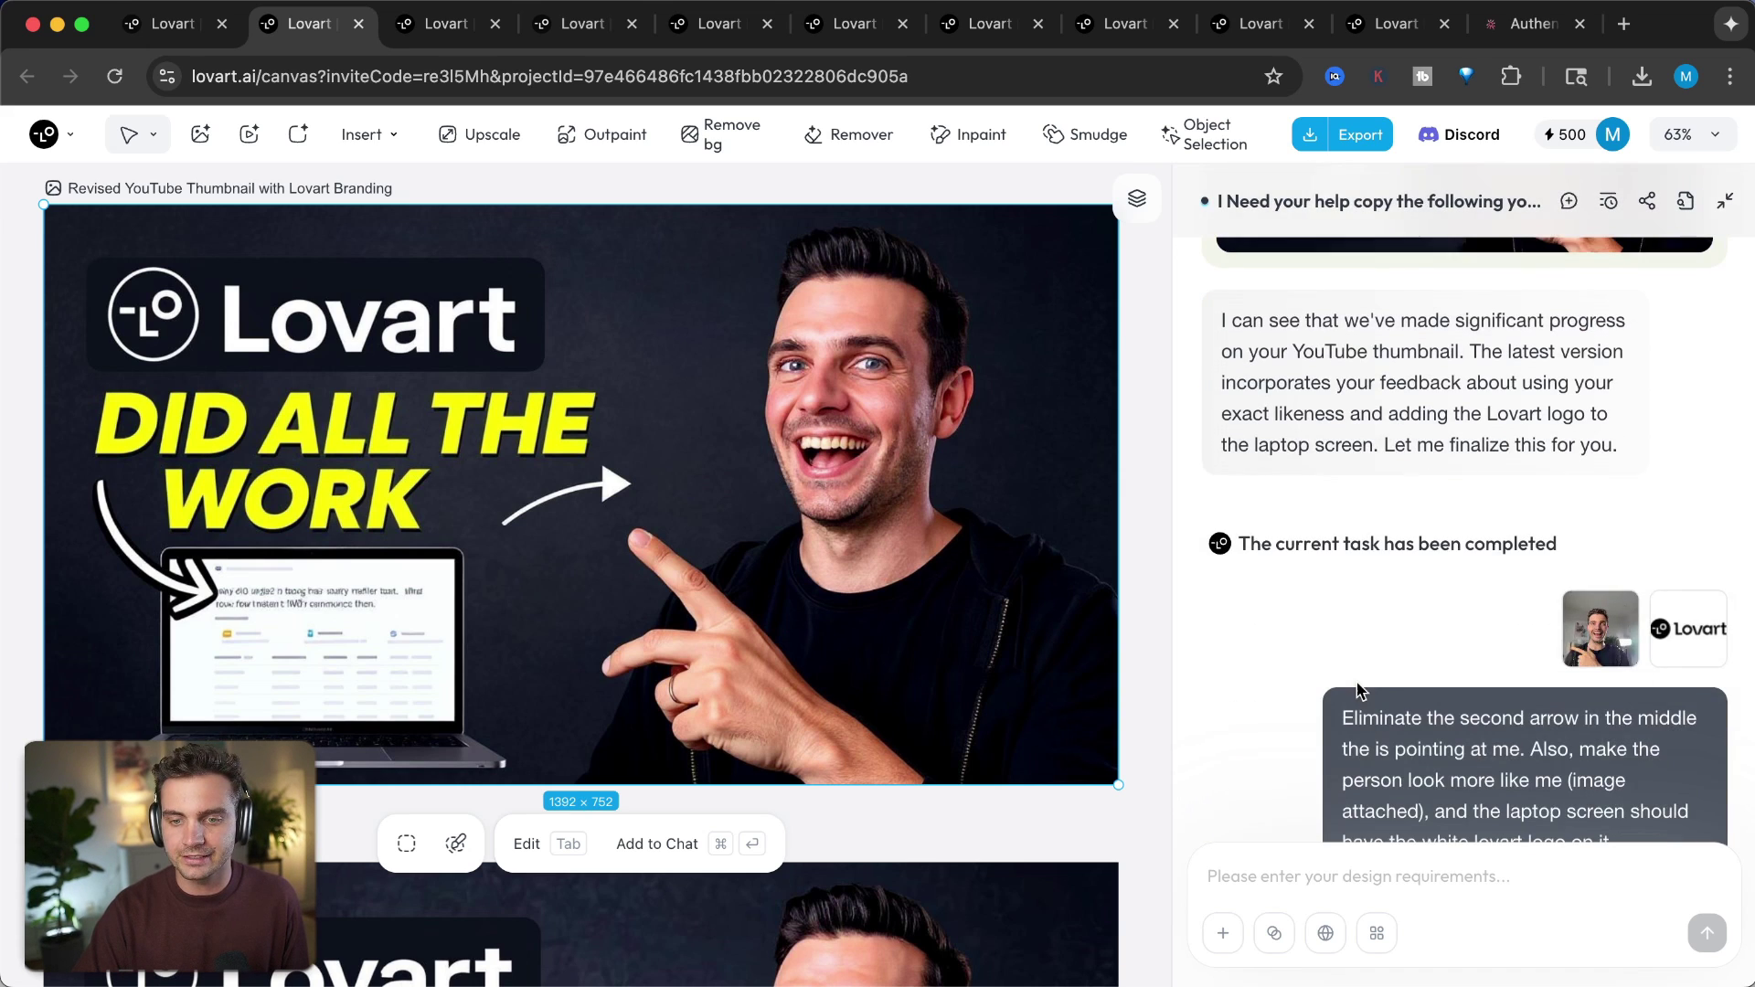
{"action": "scroll", "coordinate": [616, 490], "scroll_direction": "down", "scroll_amount": 3}
{"action": "scroll", "coordinate": [640, 549], "scroll_direction": "down", "scroll_amount": 3}
{"action": "scroll", "coordinate": [688, 637], "scroll_direction": "down", "scroll_amount": 5}
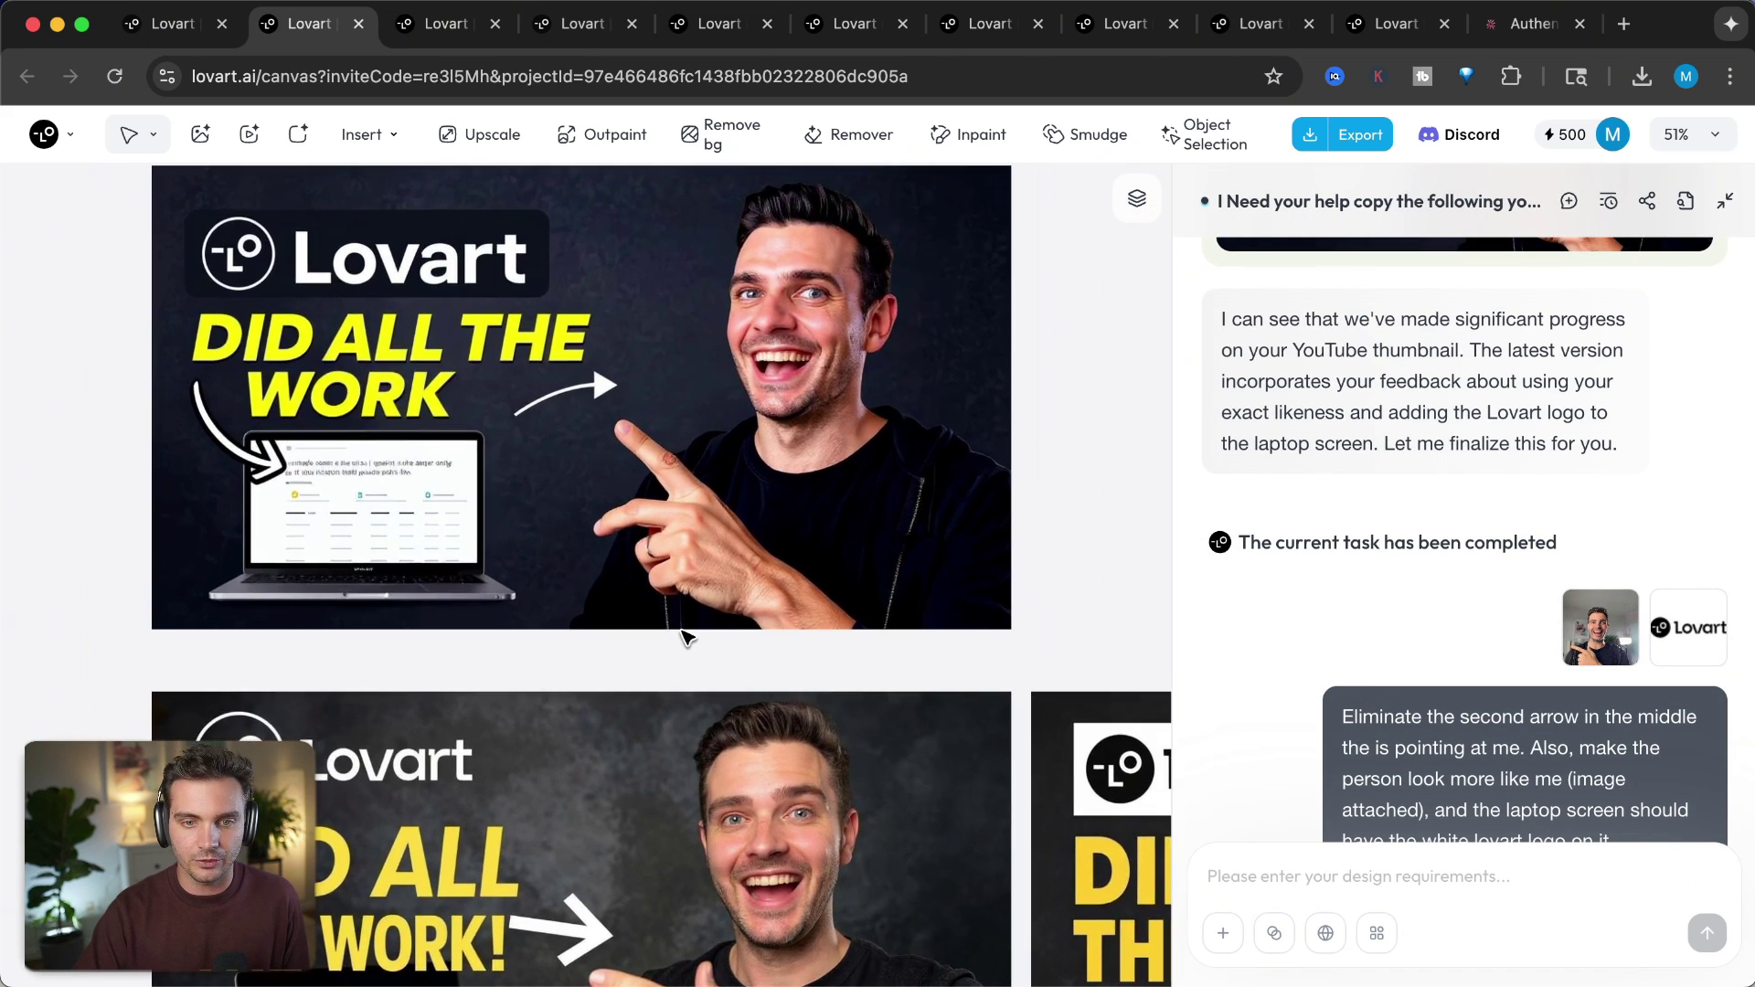
{"action": "scroll", "coordinate": [687, 637], "scroll_direction": "down", "scroll_amount": 3}
{"action": "scroll", "coordinate": [687, 637], "scroll_direction": "down", "scroll_amount": 10}
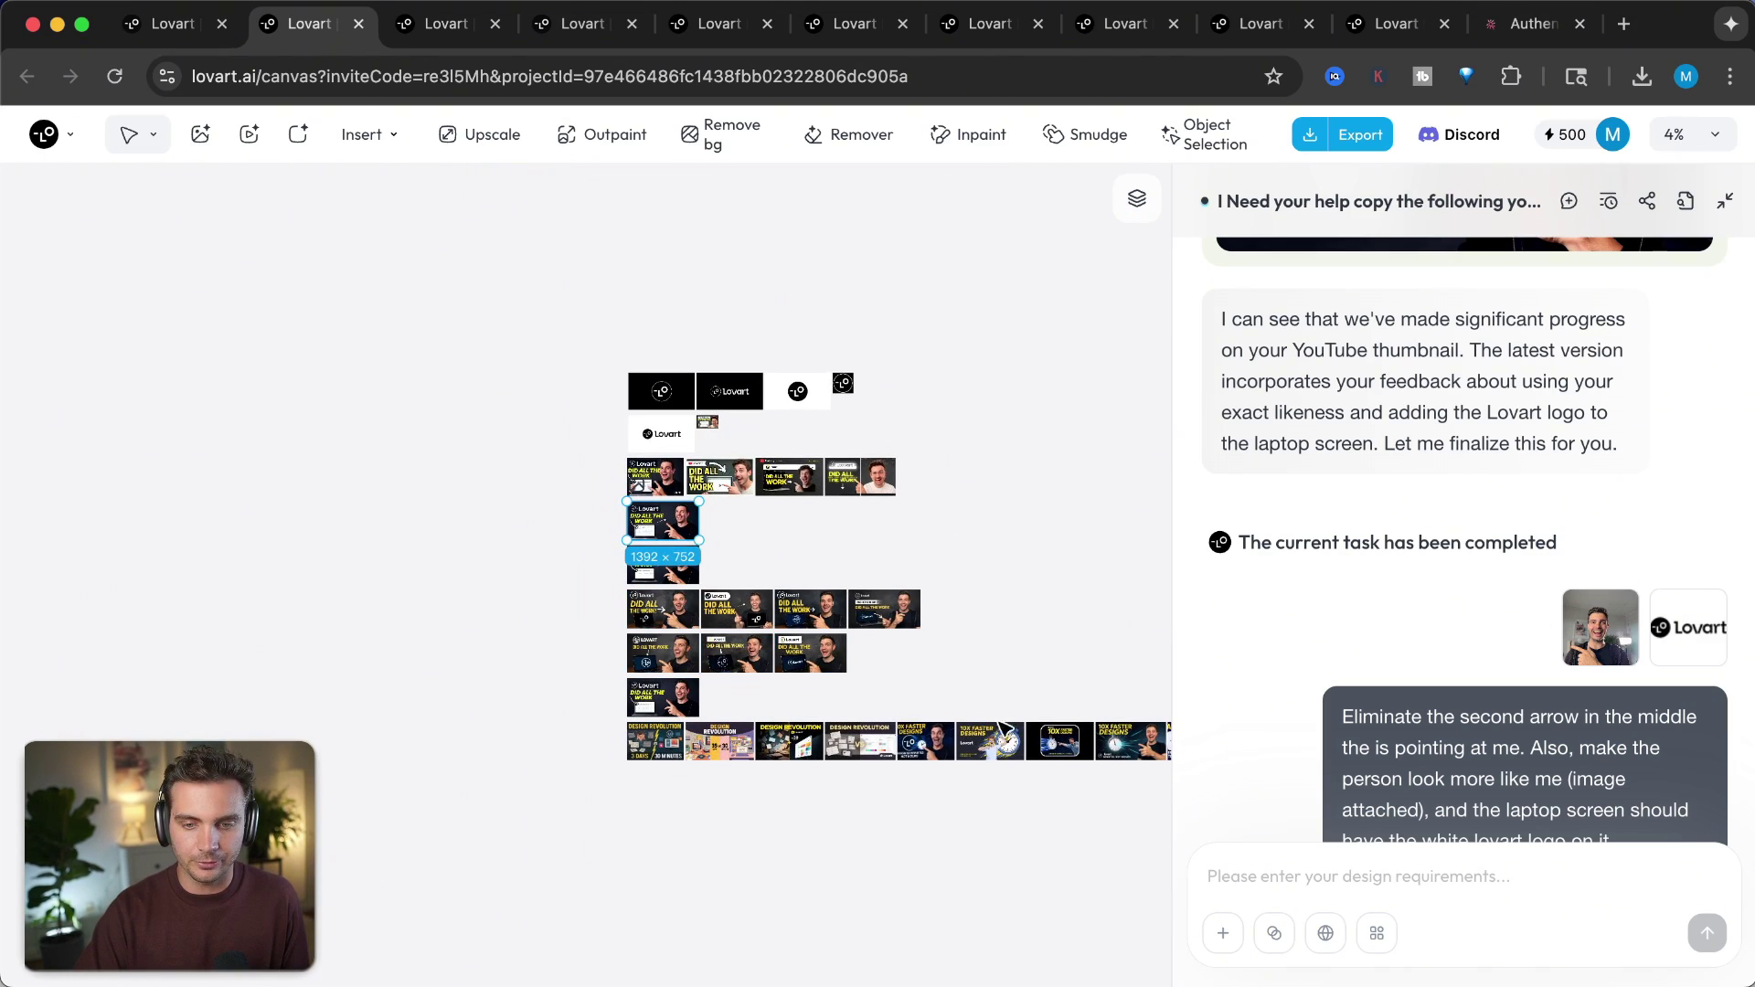
{"action": "scroll", "coordinate": [1058, 728], "scroll_direction": "down", "scroll_amount": 10}
{"action": "scroll", "coordinate": [1063, 731], "scroll_direction": "left", "scroll_amount": 10}
{"action": "scroll", "coordinate": [1063, 731], "scroll_direction": "left", "scroll_amount": 2}
{"action": "scroll", "coordinate": [589, 522], "scroll_direction": "up", "scroll_amount": 10}
{"action": "scroll", "coordinate": [589, 522], "scroll_direction": "up", "scroll_amount": 3}
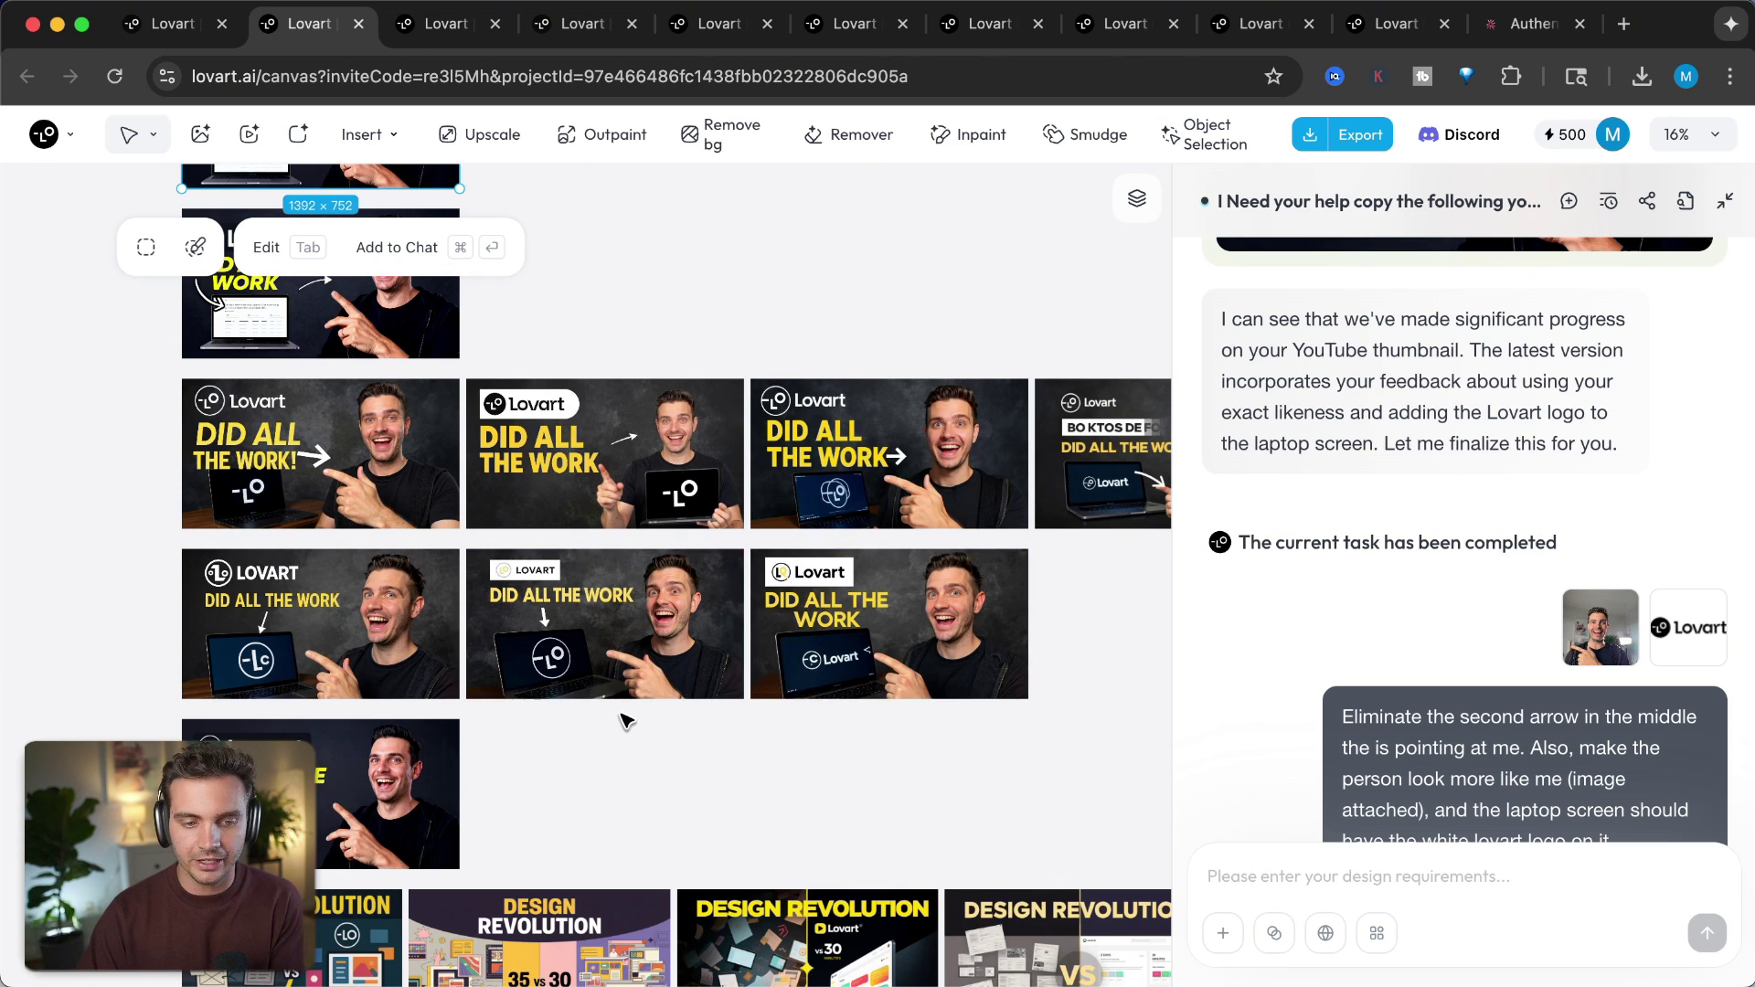
- Select the YouTube Thumbnail Without Arrow image and scroll to the Design Revolution images
{"action": "scroll", "coordinate": [626, 721], "scroll_direction": "down", "scroll_amount": 5}
{"action": "left_click", "coordinate": [328, 425]}
{"action": "scroll", "coordinate": [327, 425], "scroll_direction": "up", "scroll_amount": 5}
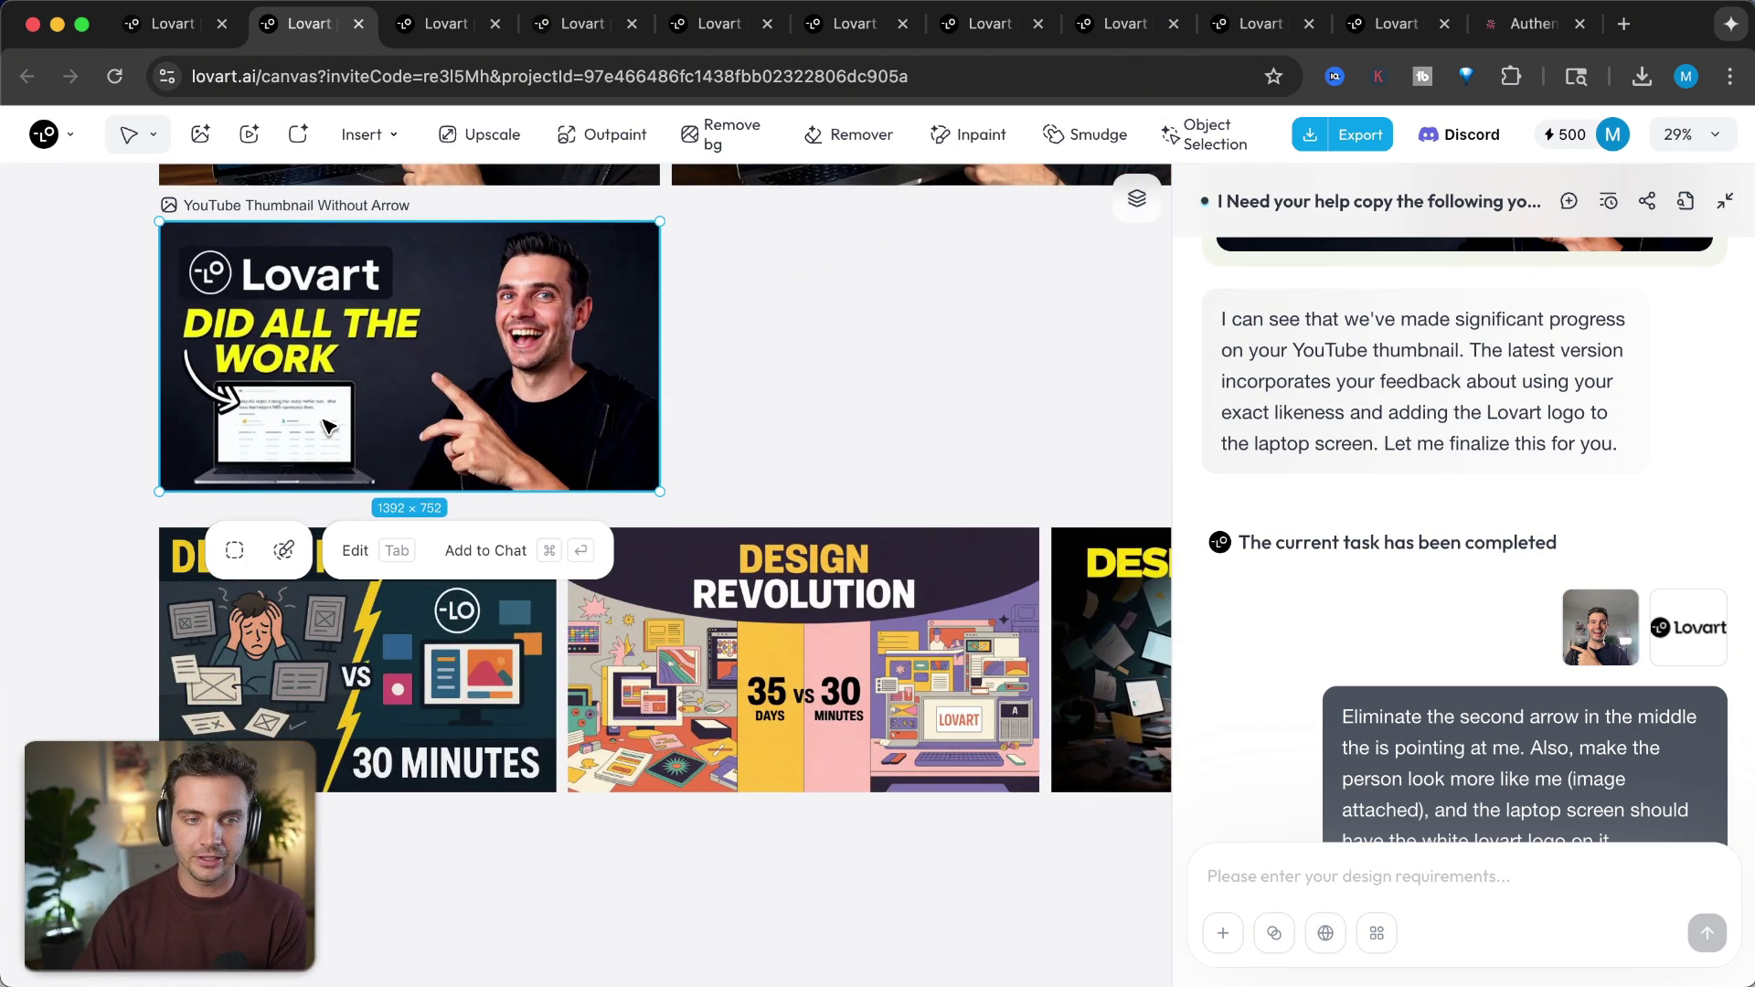
{"action": "scroll", "coordinate": [327, 425], "scroll_direction": "up", "scroll_amount": 3}
{"action": "scroll", "coordinate": [327, 422], "scroll_direction": "up", "scroll_amount": 5}
{"action": "scroll", "coordinate": [574, 582], "scroll_direction": "down", "scroll_amount": 2}
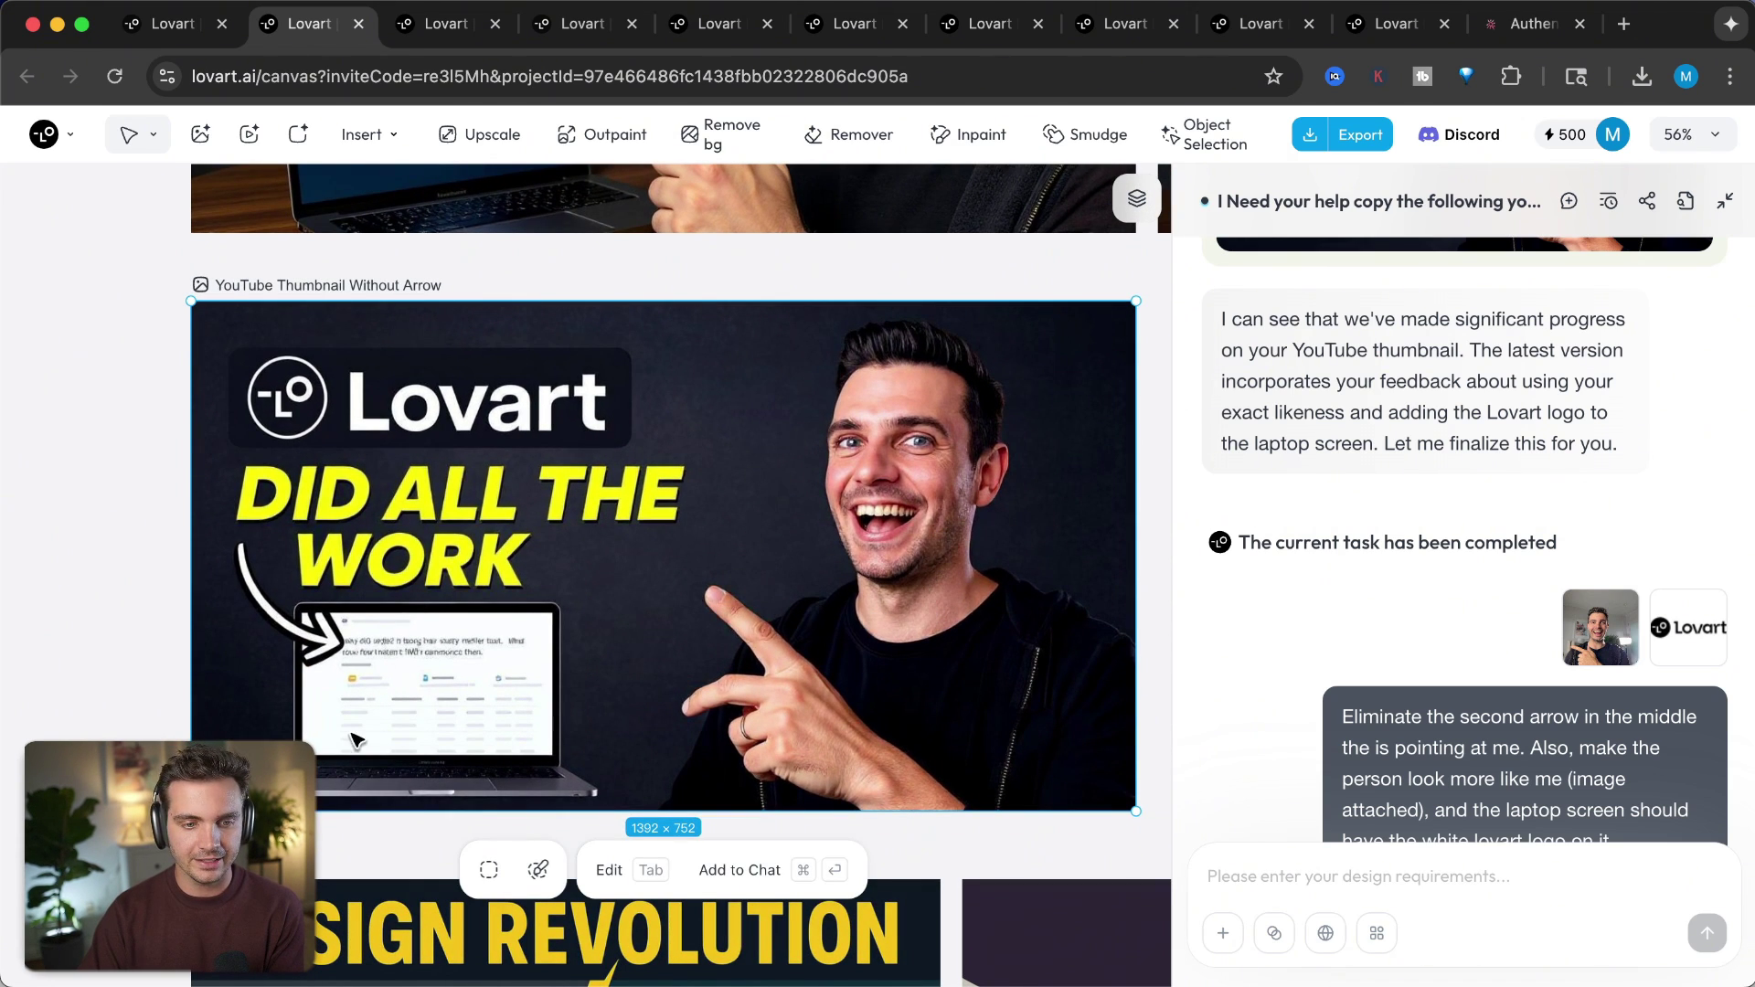
{"action": "scroll", "coordinate": [462, 759], "scroll_direction": "down", "scroll_amount": 6}
{"action": "scroll", "coordinate": [459, 756], "scroll_direction": "up", "scroll_amount": 6}
{"action": "scroll", "coordinate": [365, 566], "scroll_direction": "up", "scroll_amount": 1}
- Pan across the DESIGN REVOLUTION thumbnail variants on the canvas
{"action": "scroll", "coordinate": [501, 579], "scroll_direction": "down", "scroll_amount": 6}
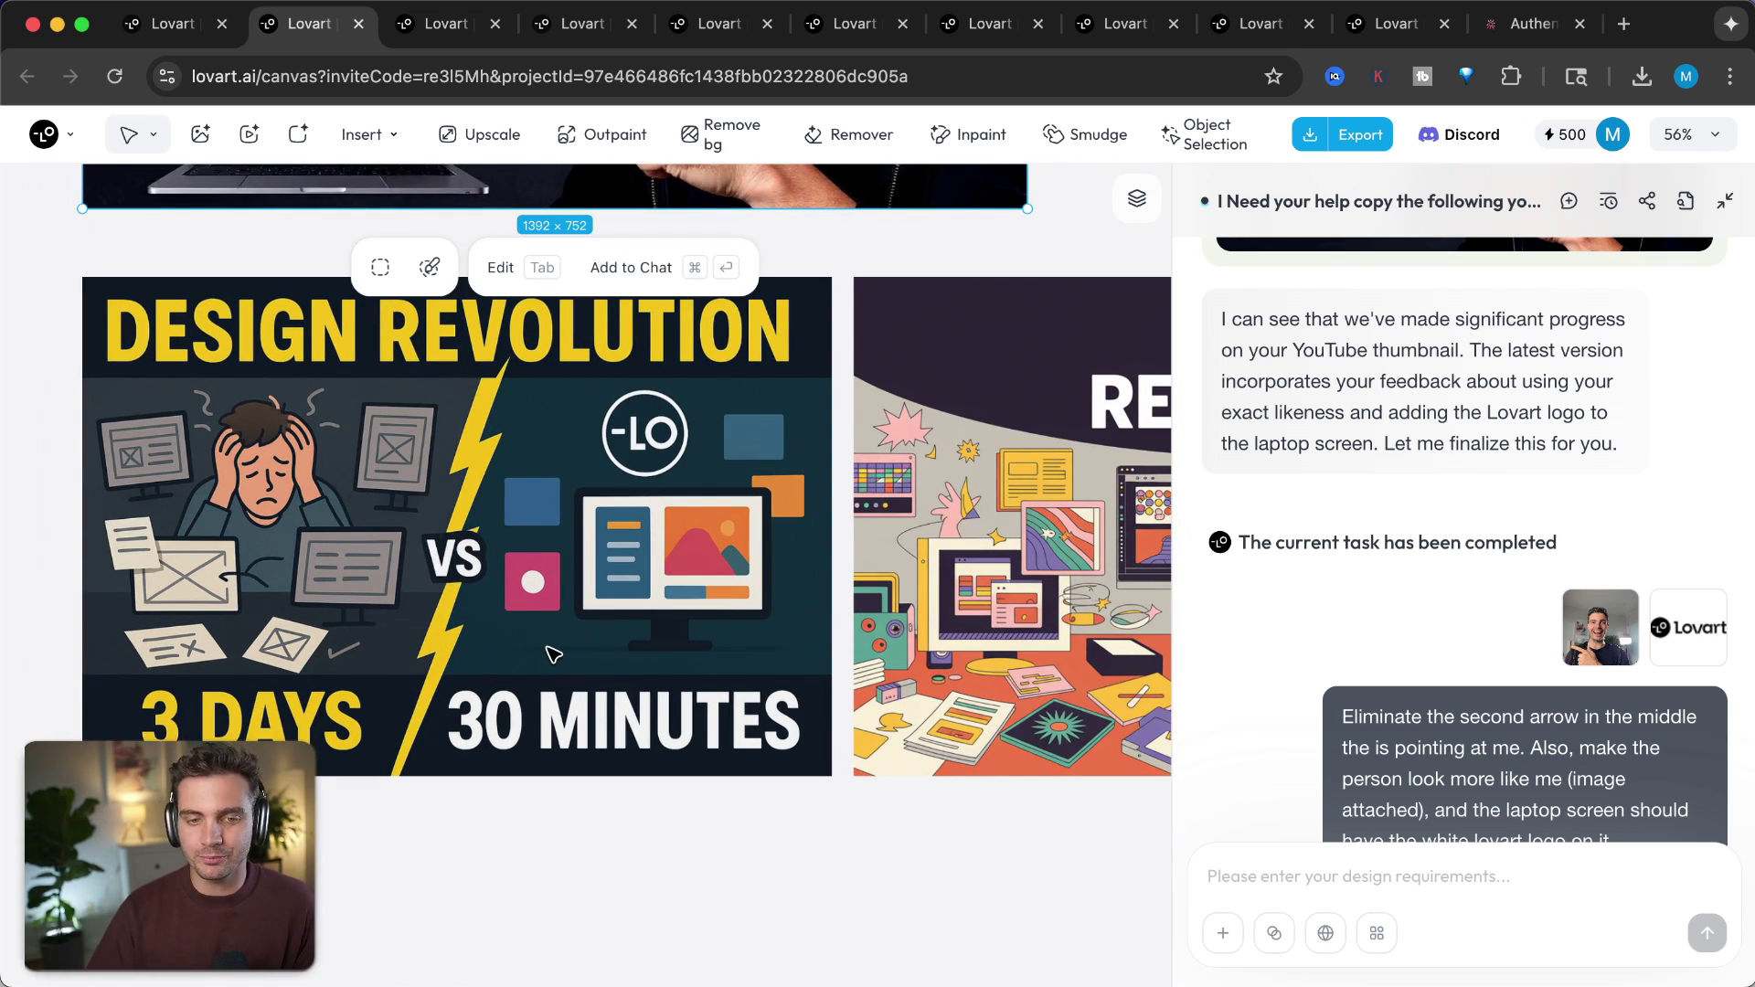
{"action": "scroll", "coordinate": [553, 655], "scroll_direction": "up", "scroll_amount": 6}
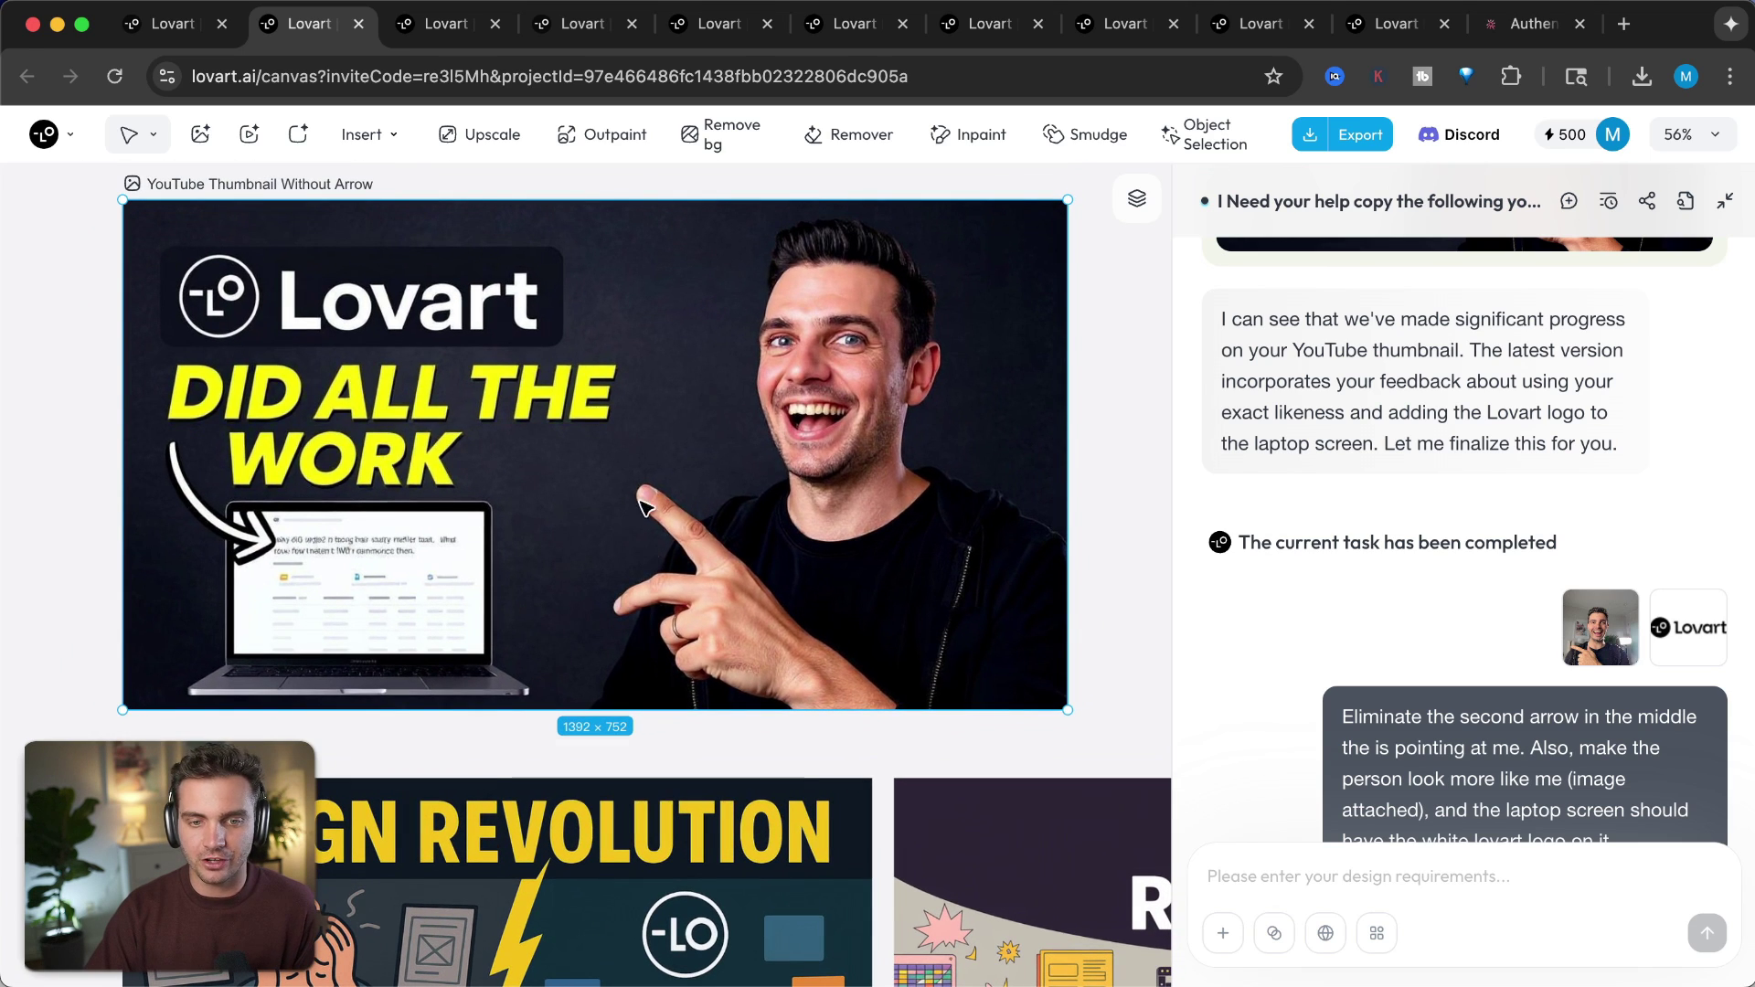
{"action": "scroll", "coordinate": [596, 503], "scroll_direction": "down", "scroll_amount": 6}
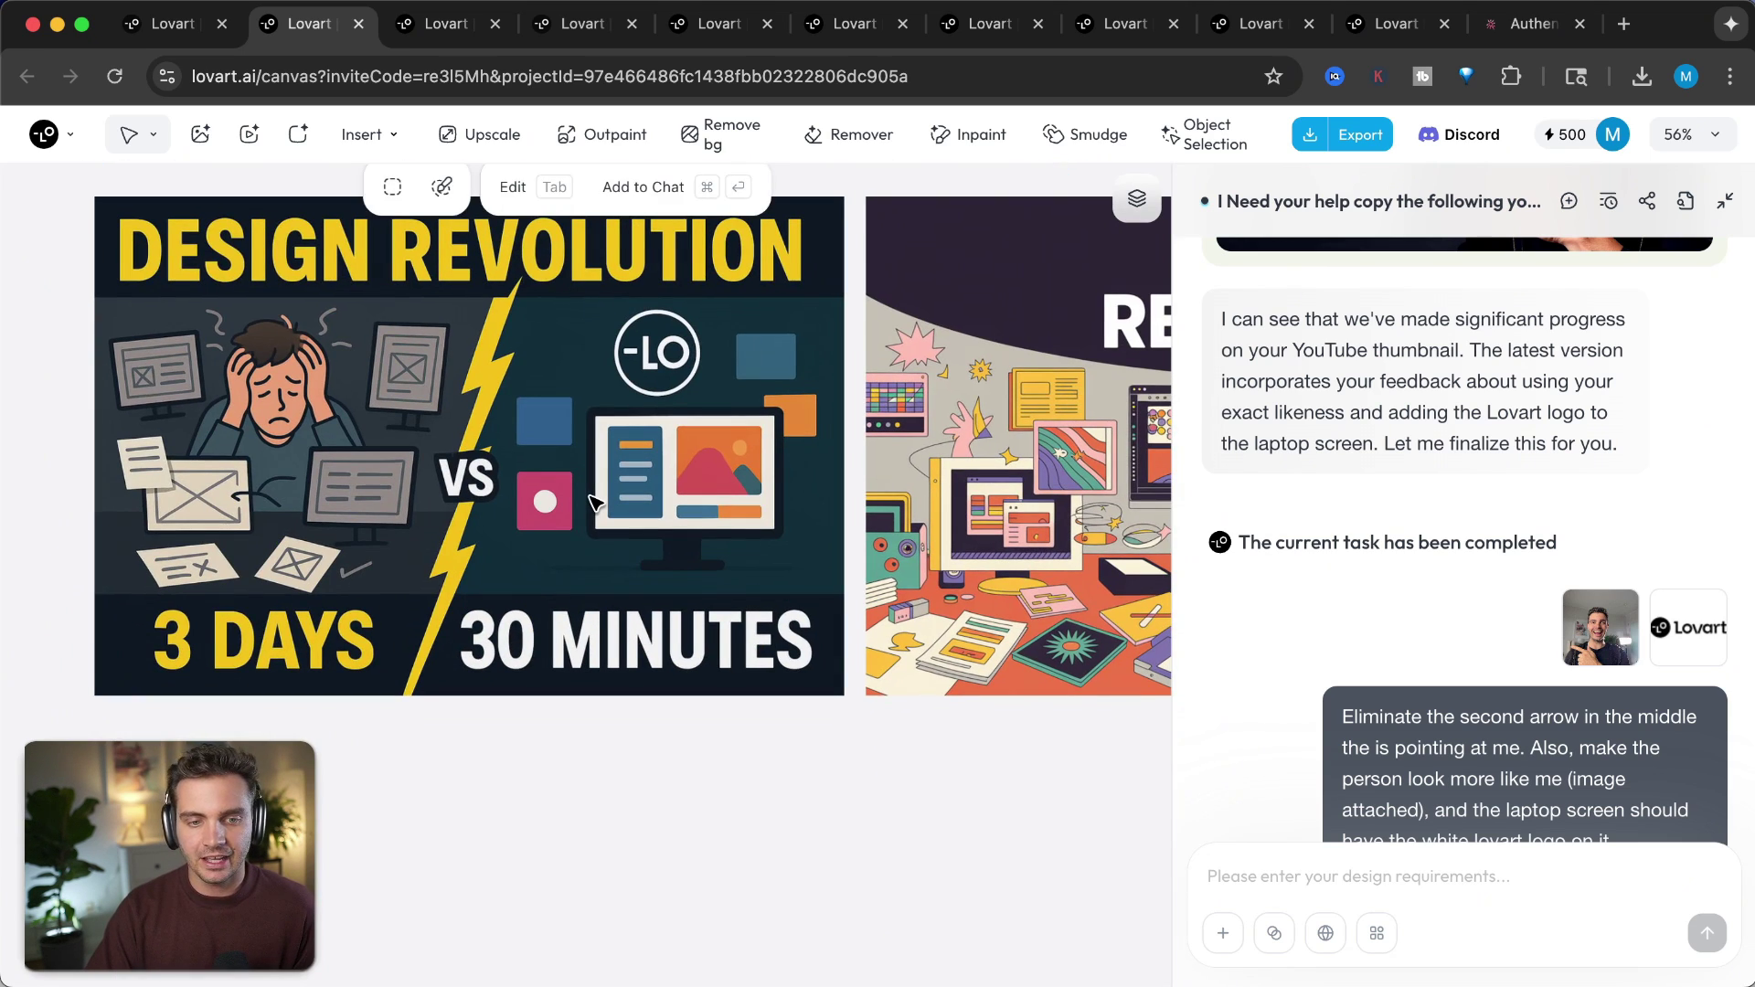
{"action": "scroll", "coordinate": [595, 502], "scroll_direction": "up", "scroll_amount": 1}
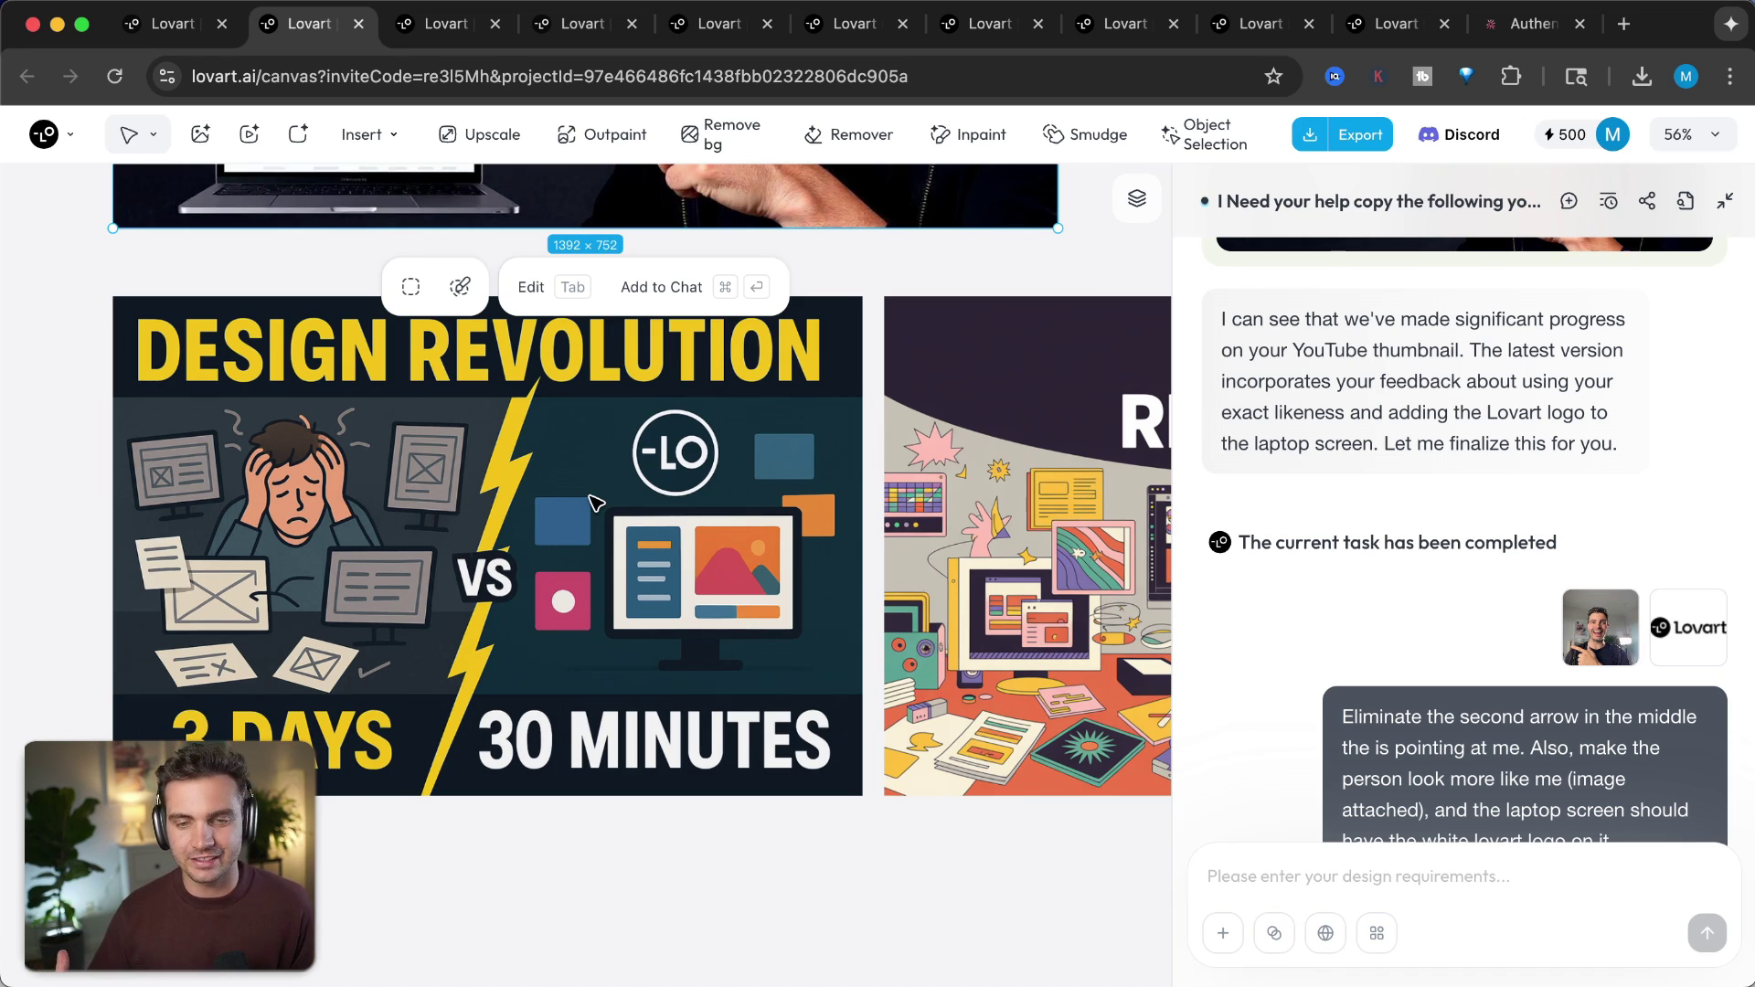
{"action": "scroll", "coordinate": [595, 502], "scroll_direction": "left", "scroll_amount": 2}
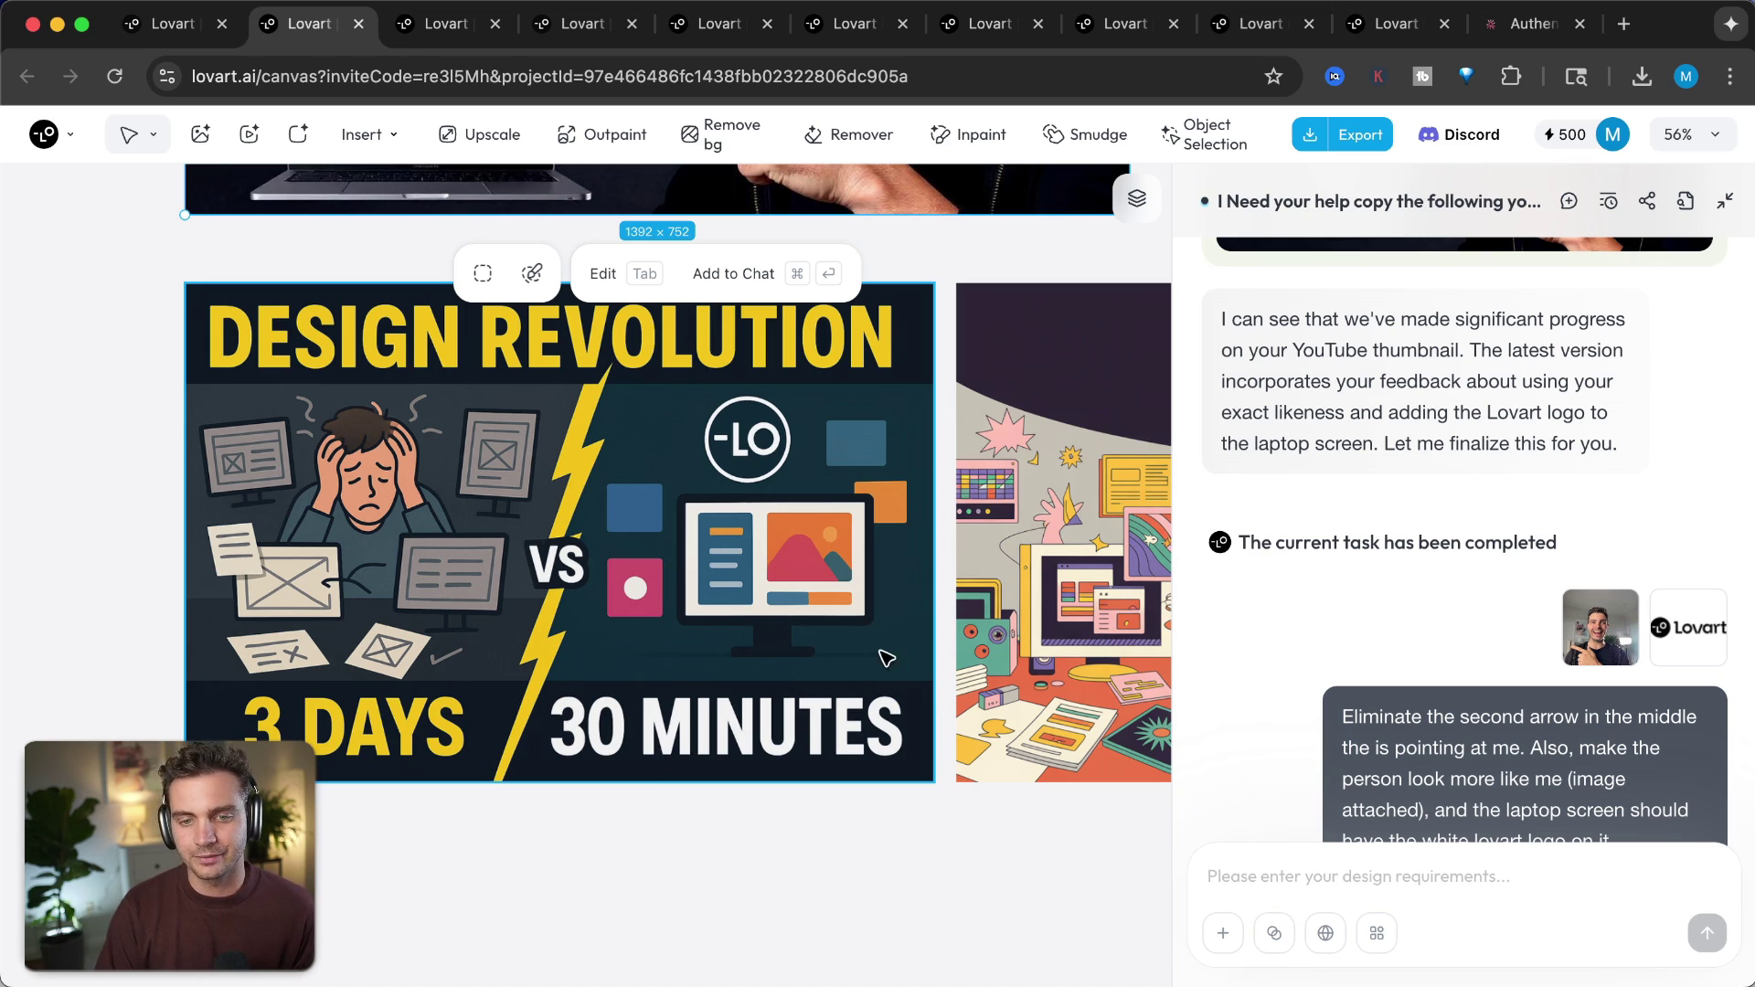
{"action": "scroll", "coordinate": [886, 657], "scroll_direction": "right", "scroll_amount": 10}
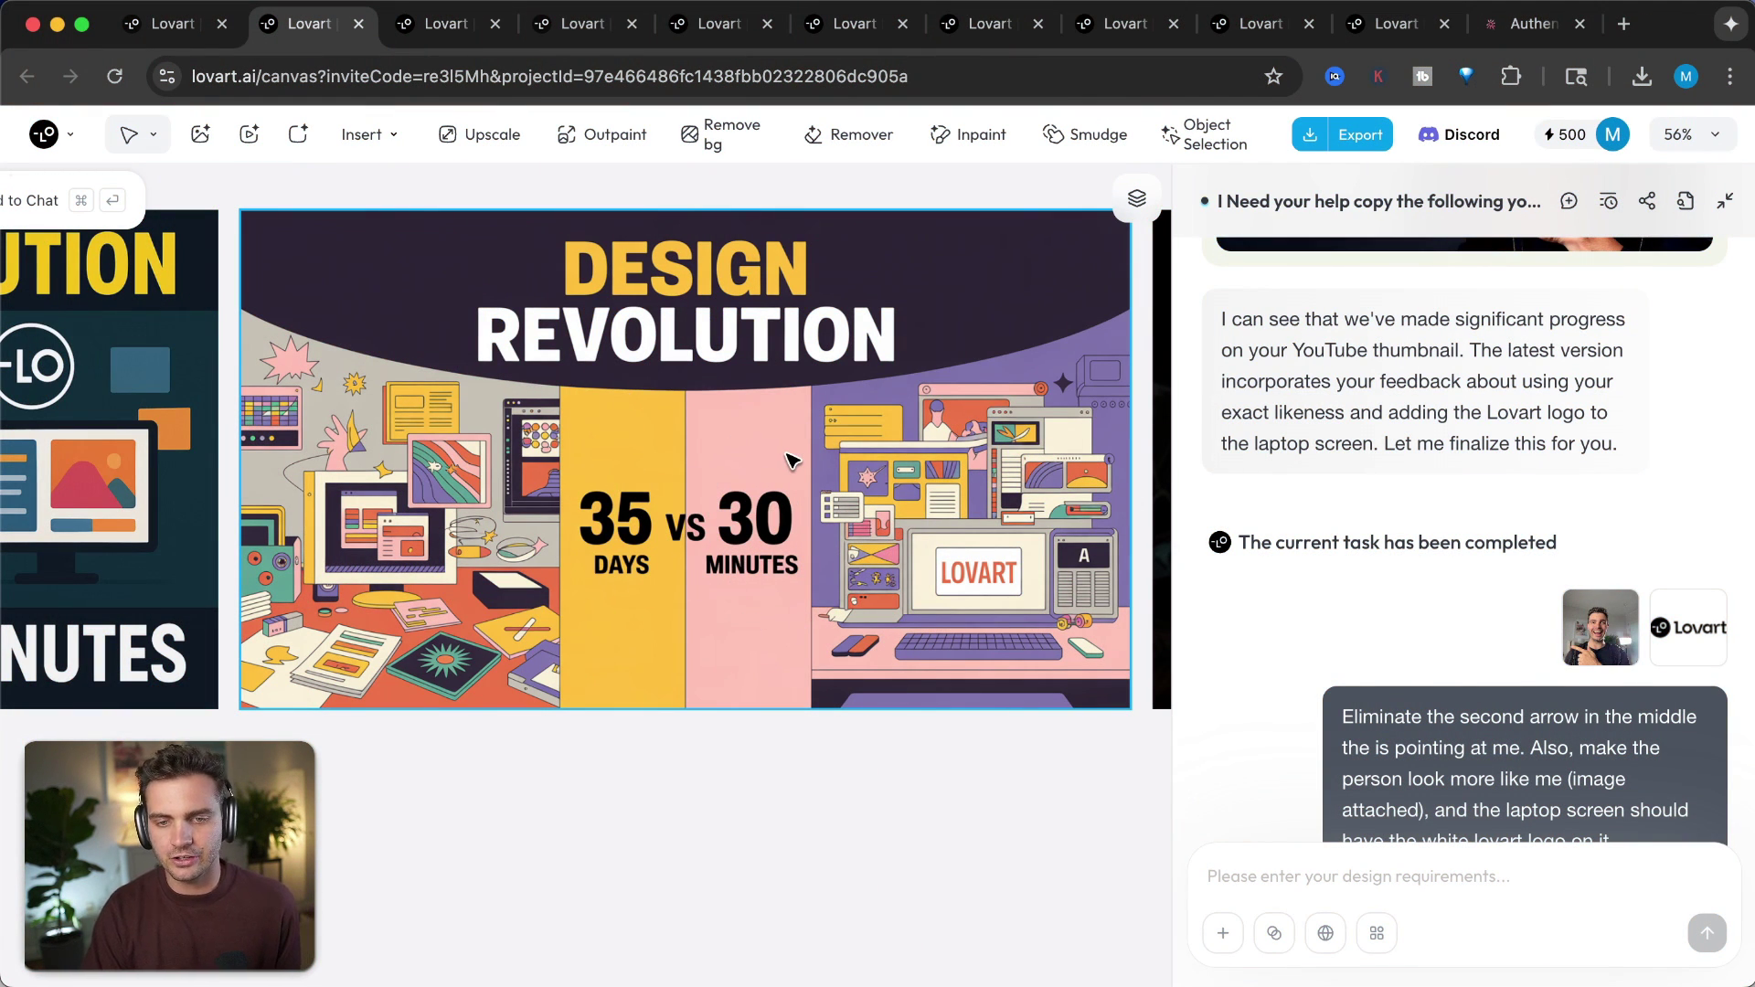
{"action": "scroll", "coordinate": [792, 460], "scroll_direction": "right", "scroll_amount": 10}
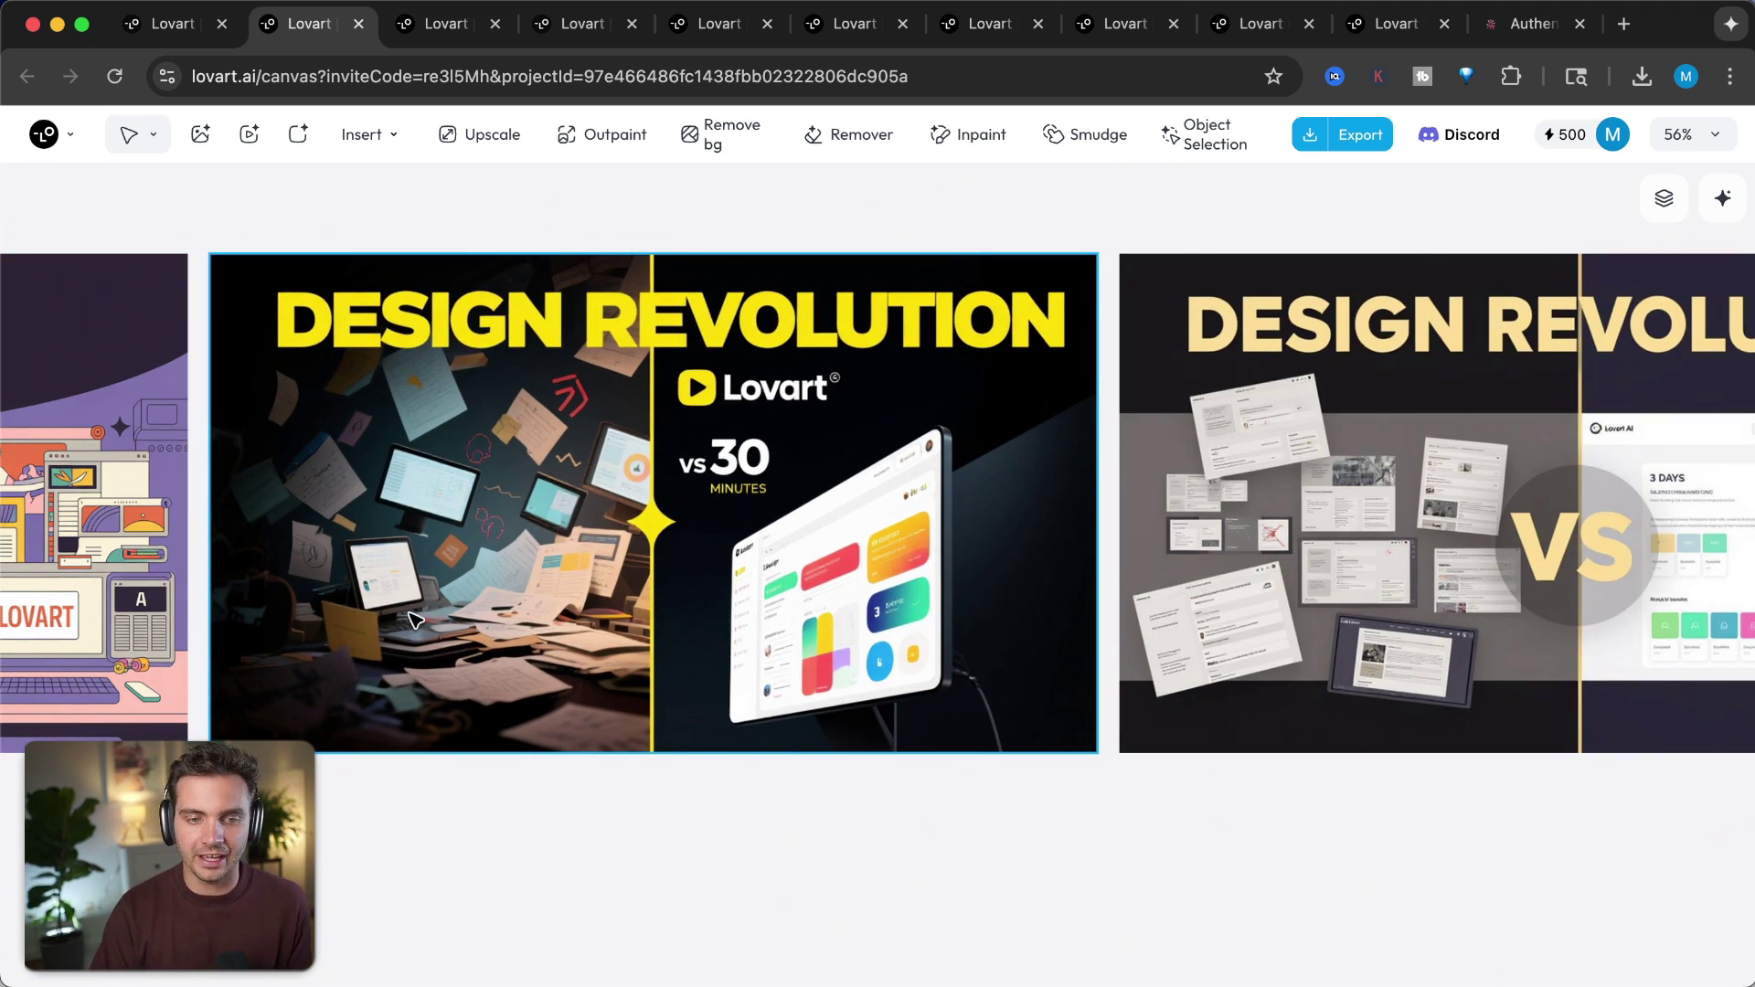
- Inspect the 10X Faster Designs and AI Design Magic thumbnail variants, cartoon and photo
{"action": "scroll", "coordinate": [914, 599], "scroll_direction": "right", "scroll_amount": 10}
{"action": "scroll", "coordinate": [903, 599], "scroll_direction": "right", "scroll_amount": 10}
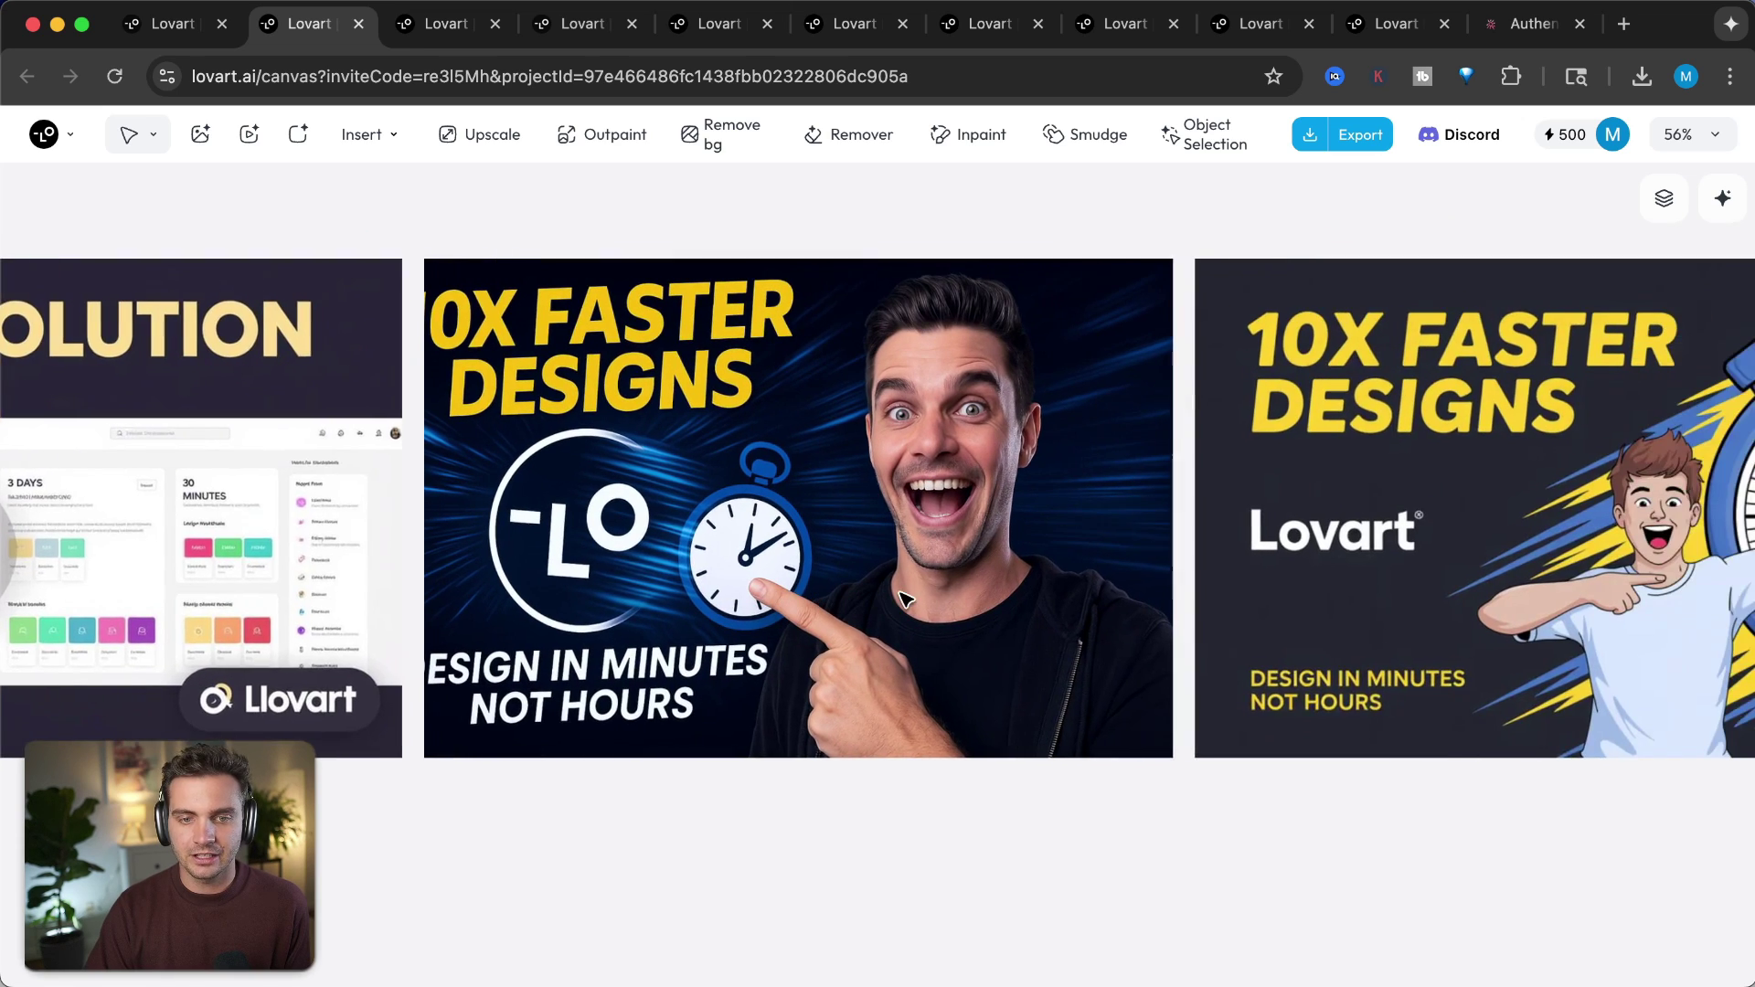
{"action": "left_click", "coordinate": [869, 436]}
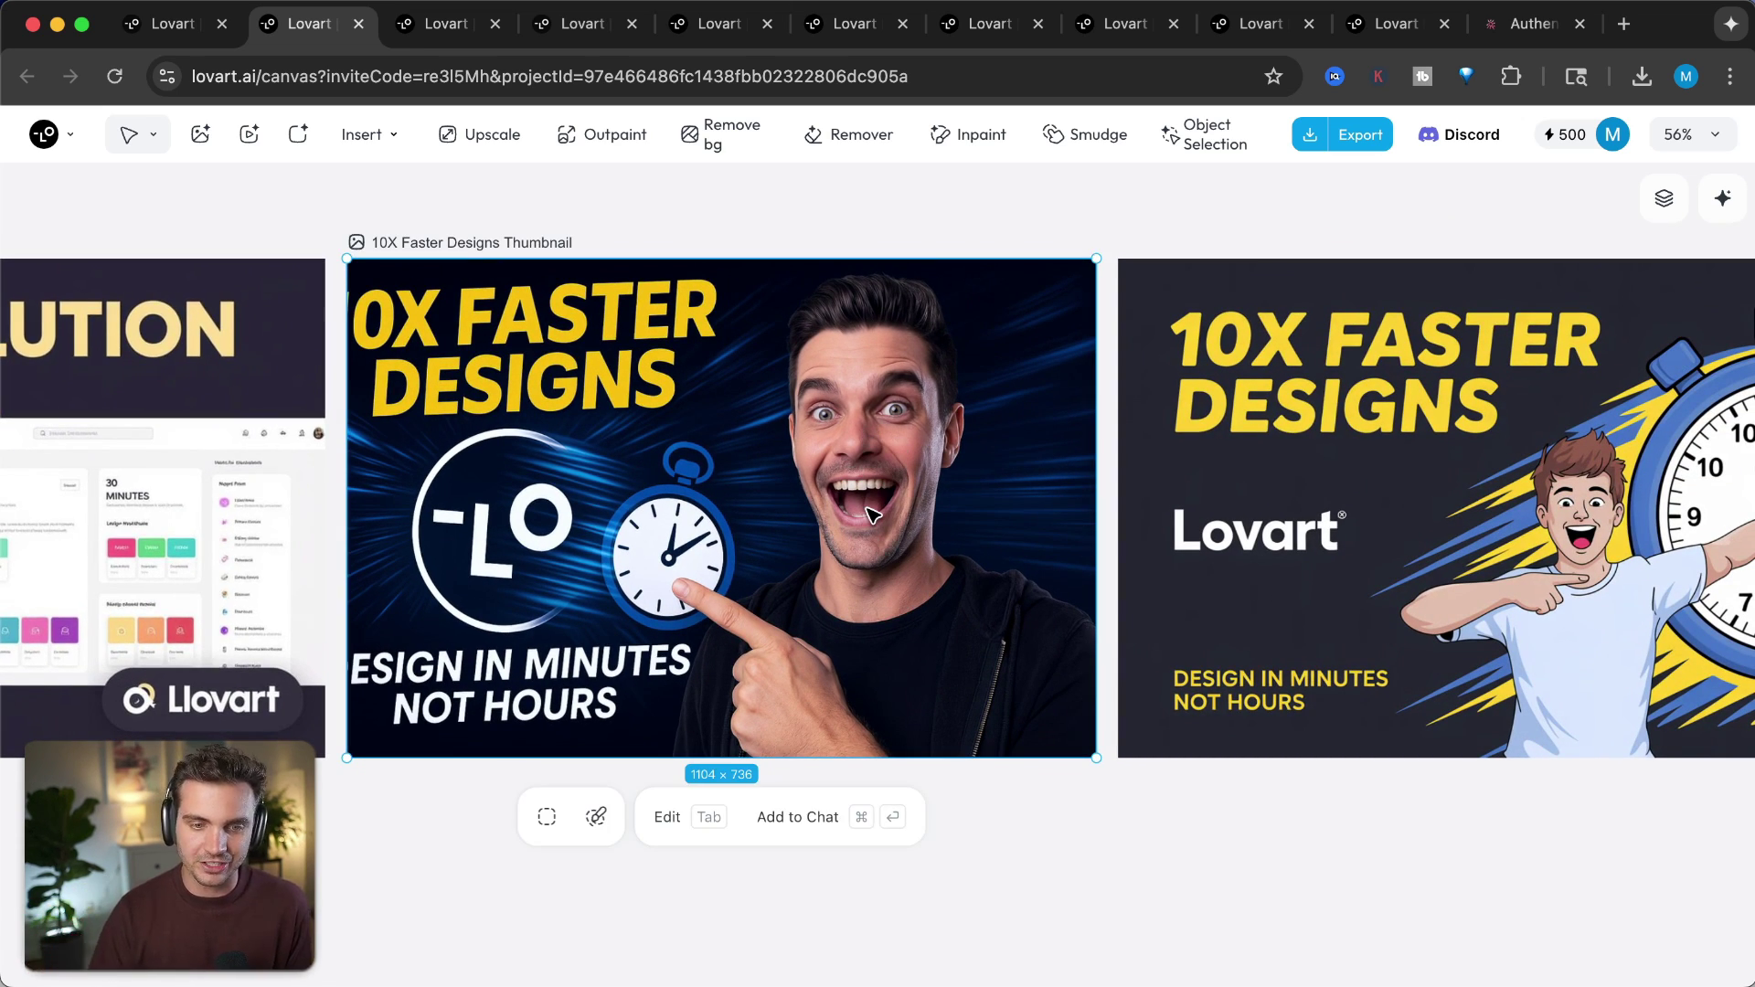
{"action": "scroll", "coordinate": [772, 494], "scroll_direction": "right", "scroll_amount": 10}
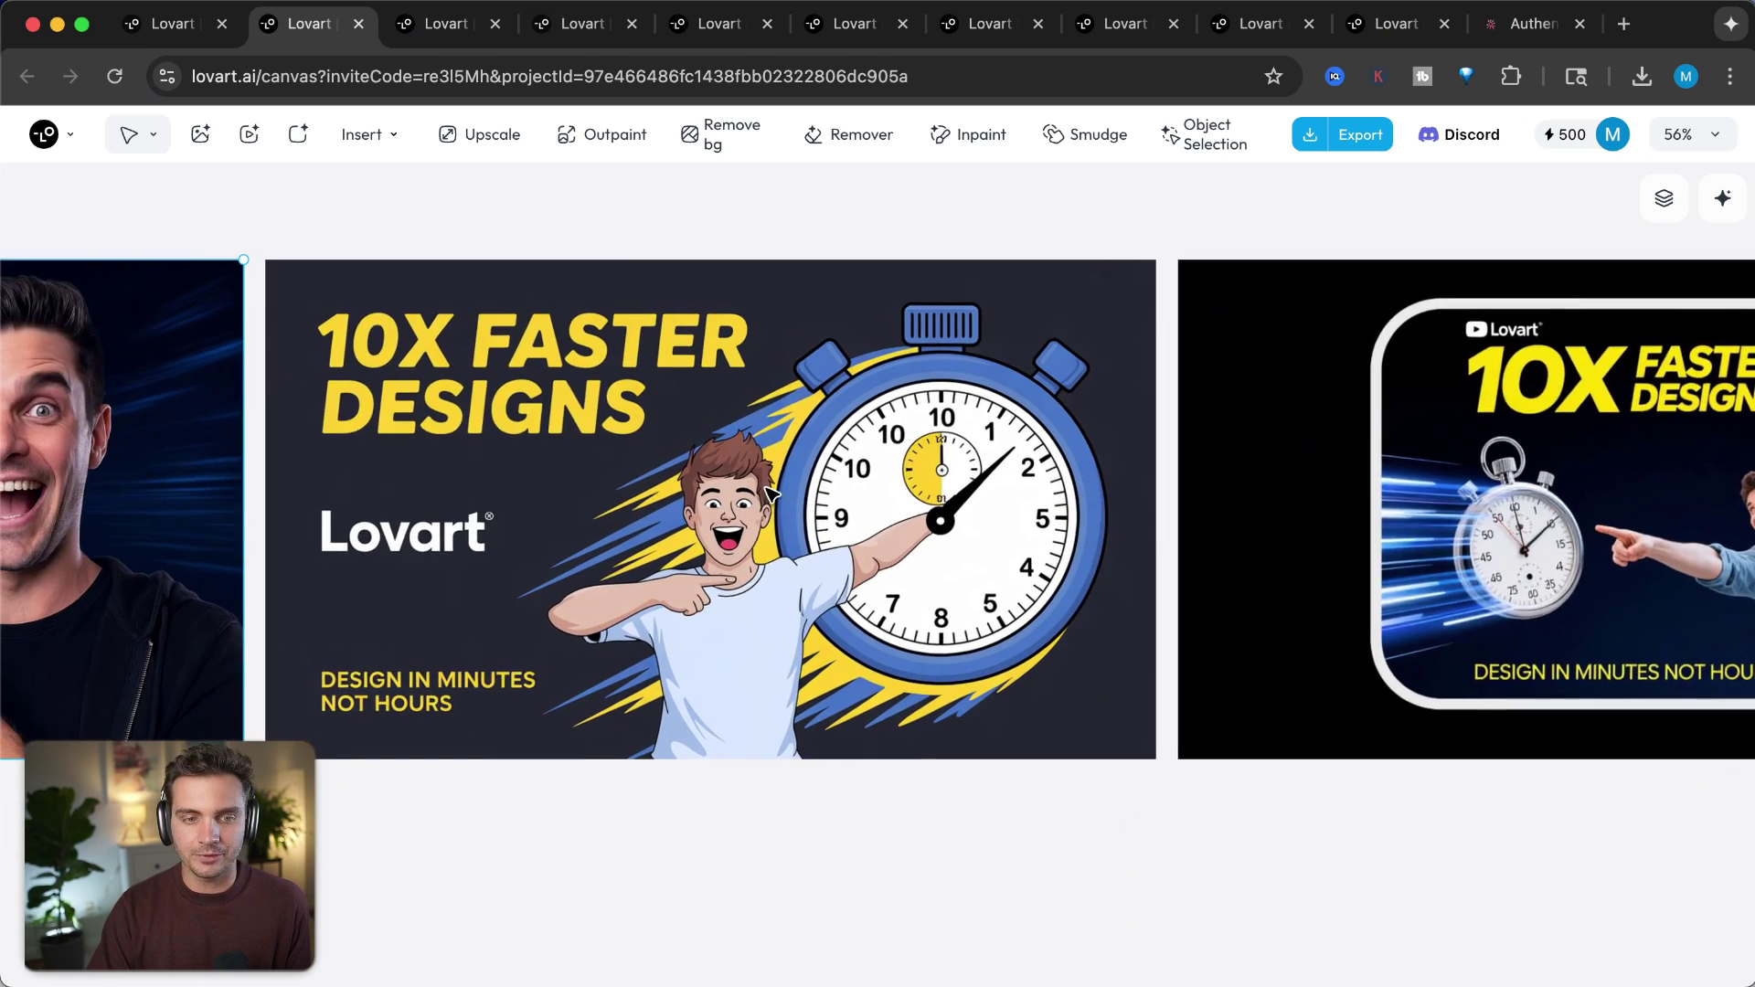
{"action": "left_click", "coordinate": [742, 489]}
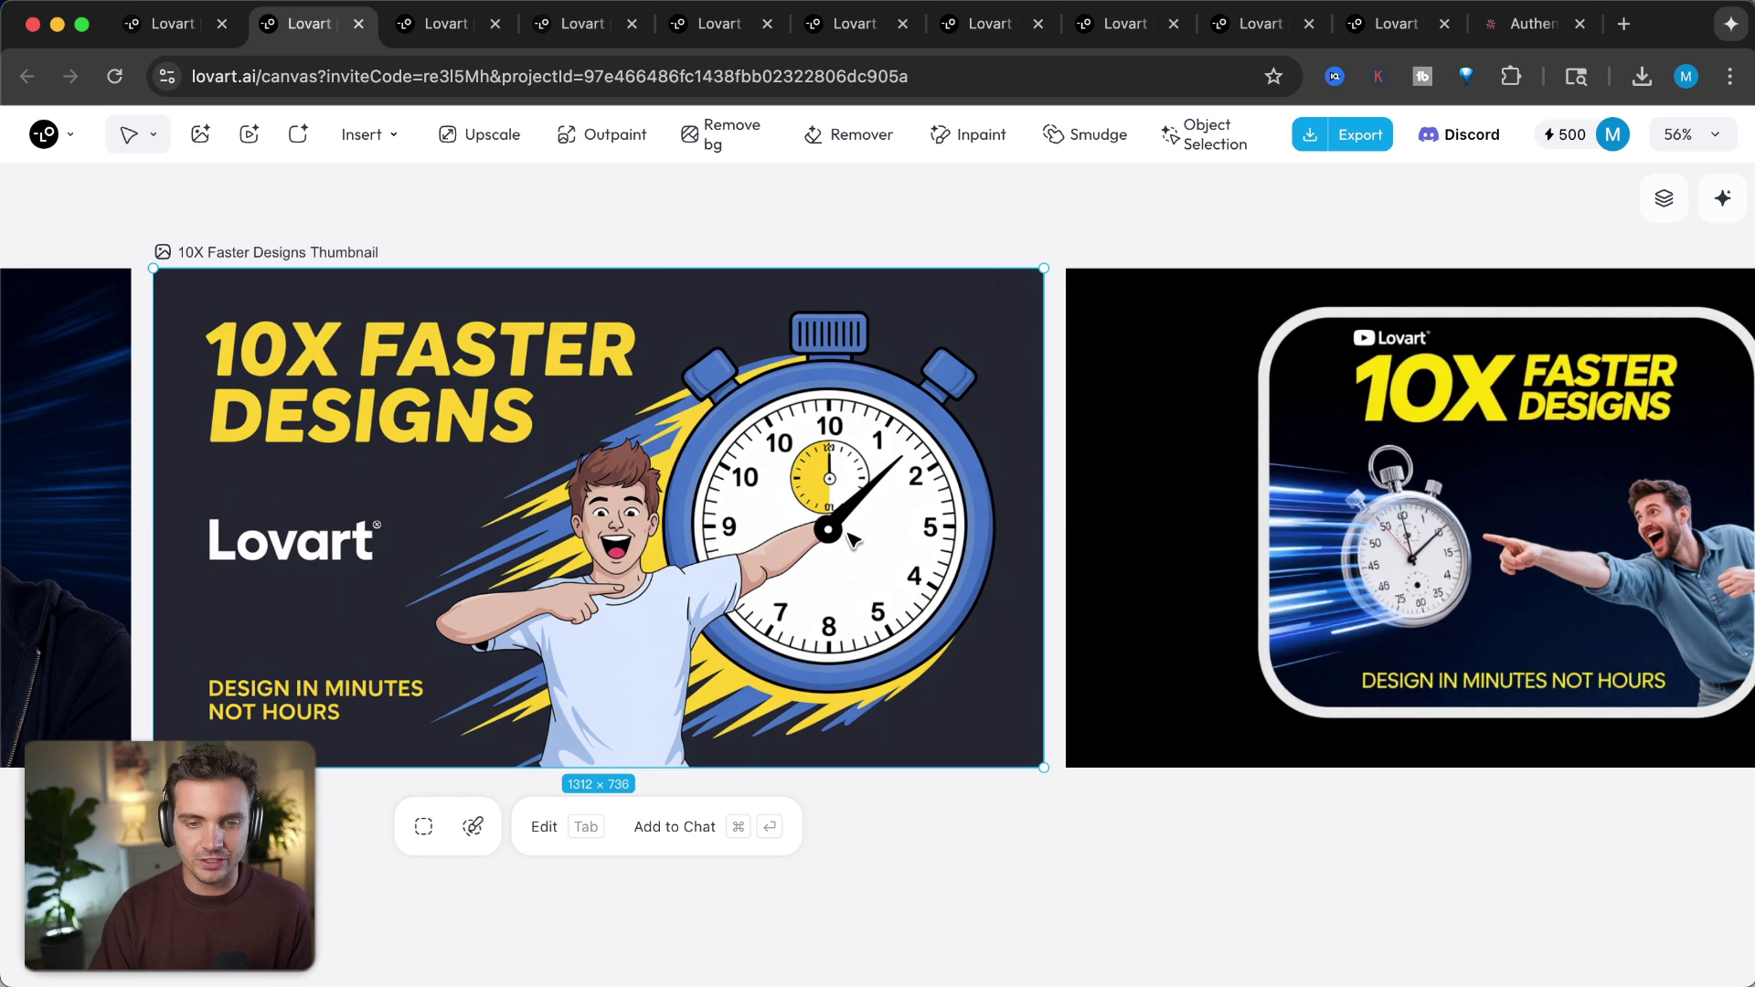
{"action": "scroll", "coordinate": [823, 549], "scroll_direction": "right", "scroll_amount": 15}
{"action": "left_click", "coordinate": [951, 486]}
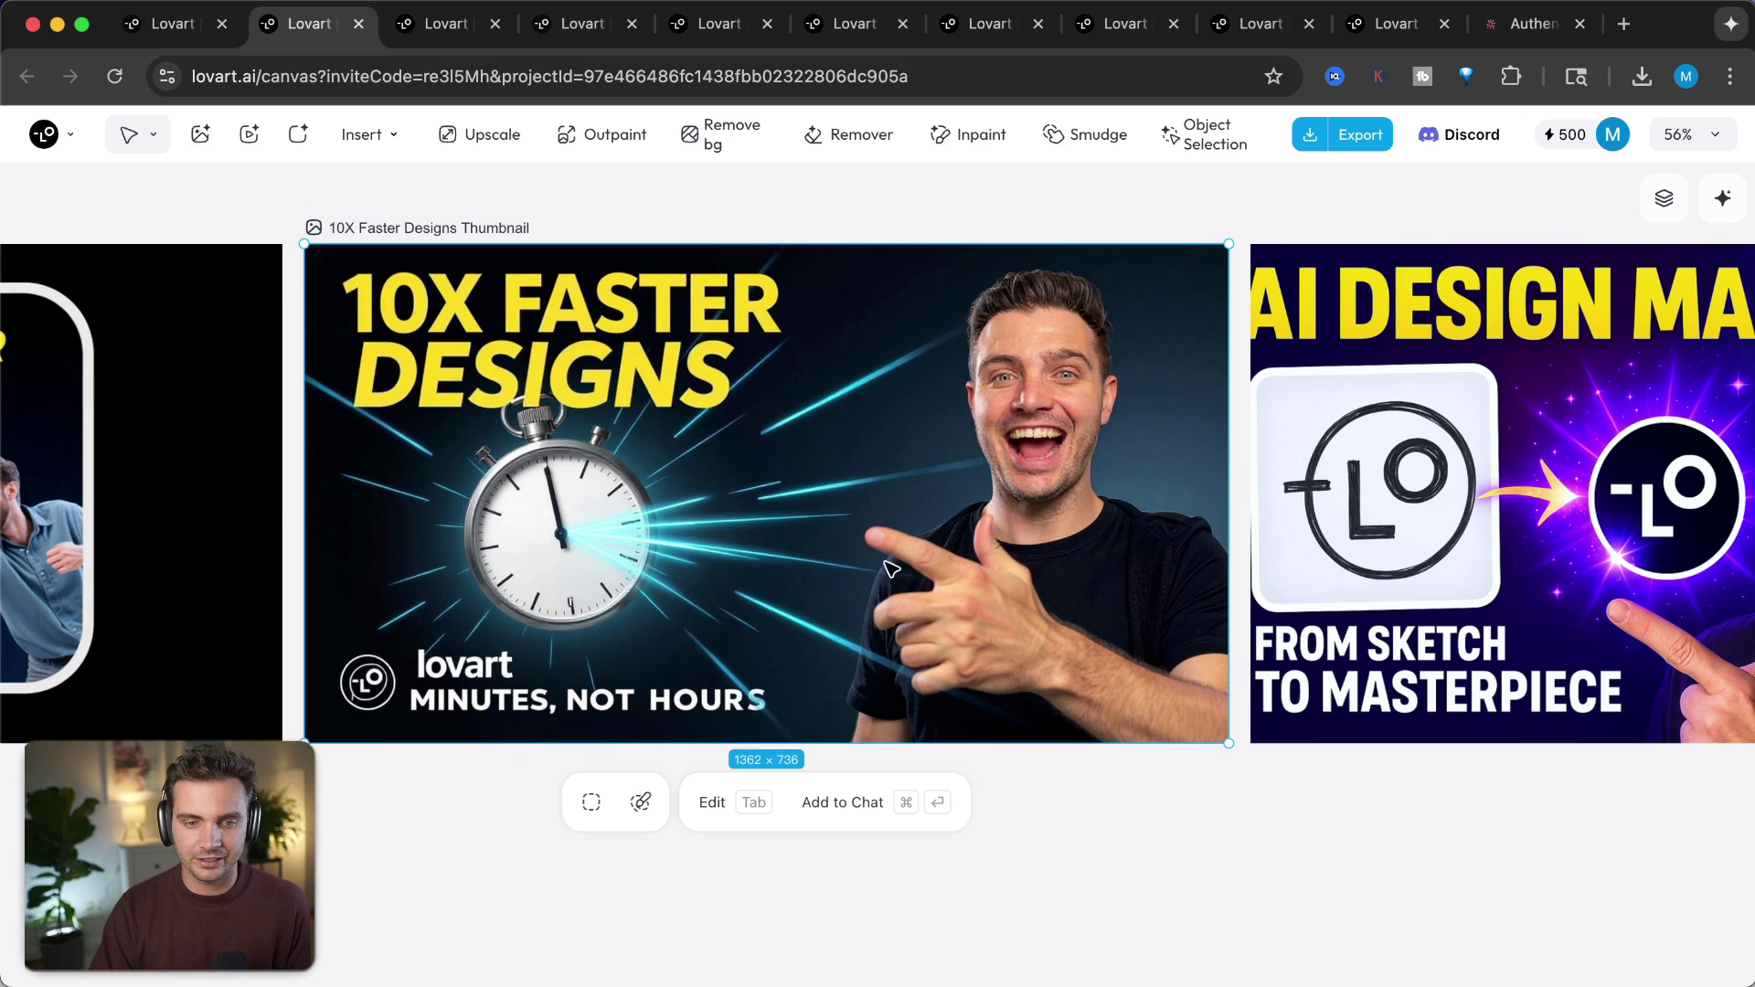
{"action": "scroll", "coordinate": [822, 476], "scroll_direction": "right", "scroll_amount": 20}
{"action": "left_click", "coordinate": [718, 419]}
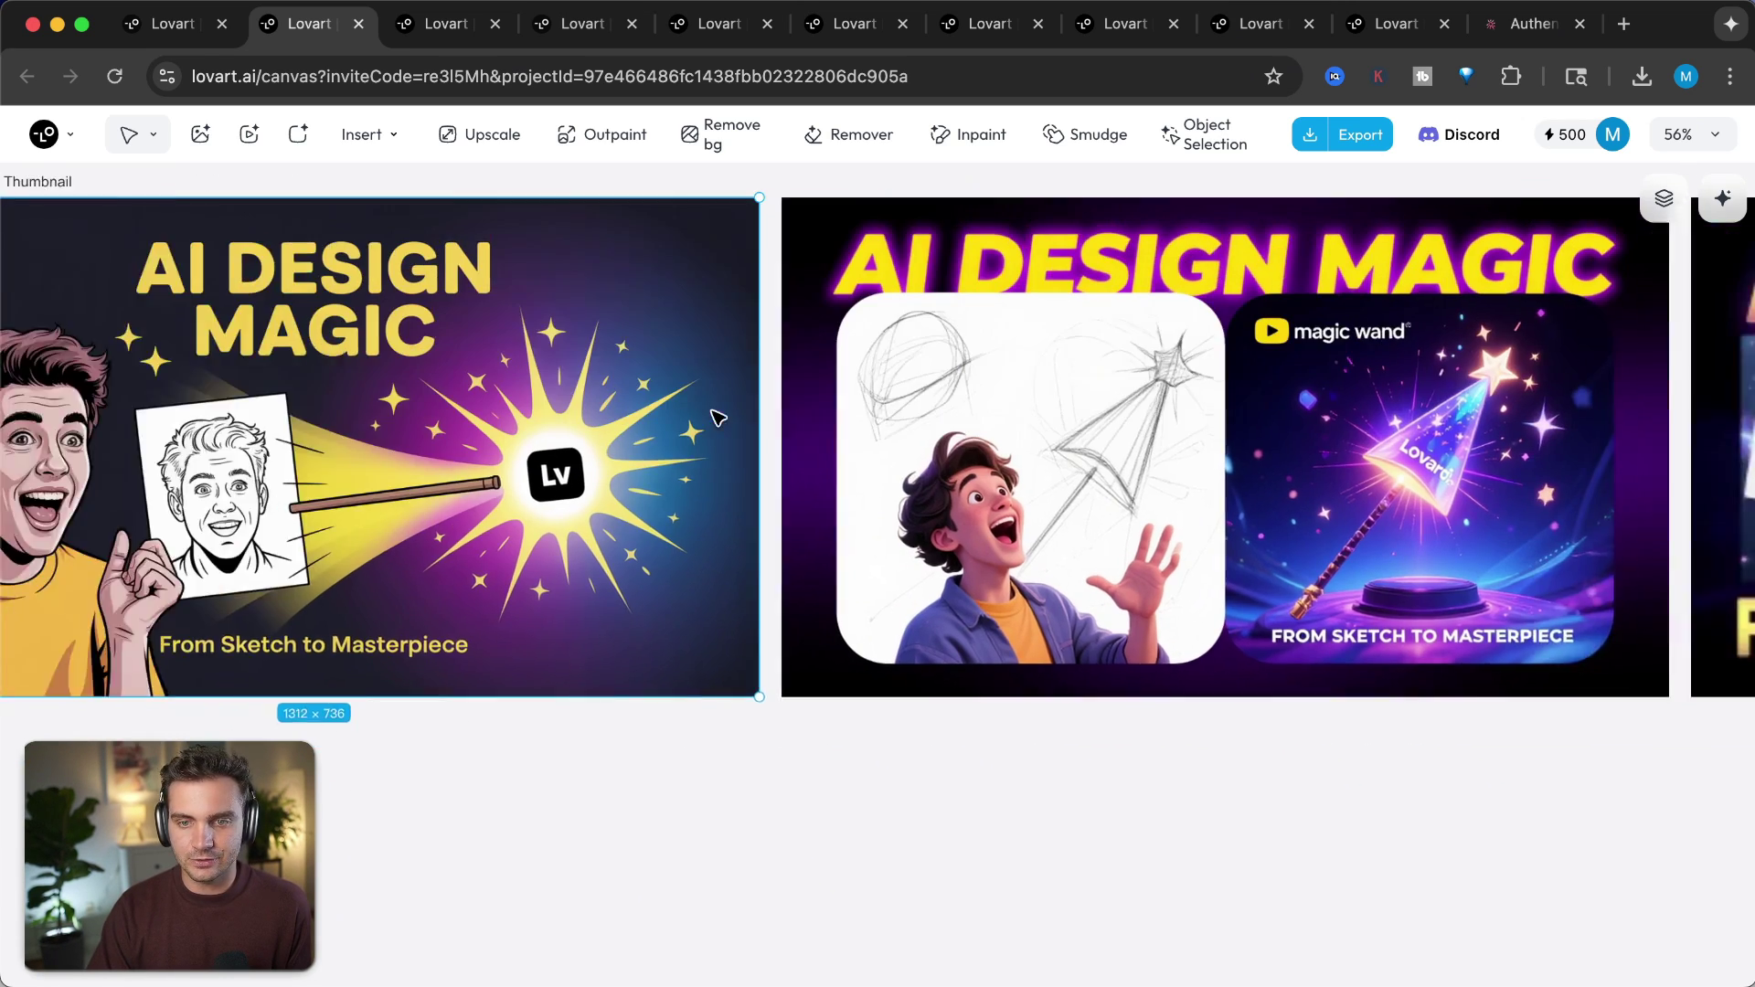
{"action": "scroll", "coordinate": [719, 419], "scroll_direction": "right", "scroll_amount": 10}
{"action": "scroll", "coordinate": [719, 418], "scroll_direction": "right", "scroll_amount": 5}
{"action": "left_click", "coordinate": [424, 345]}
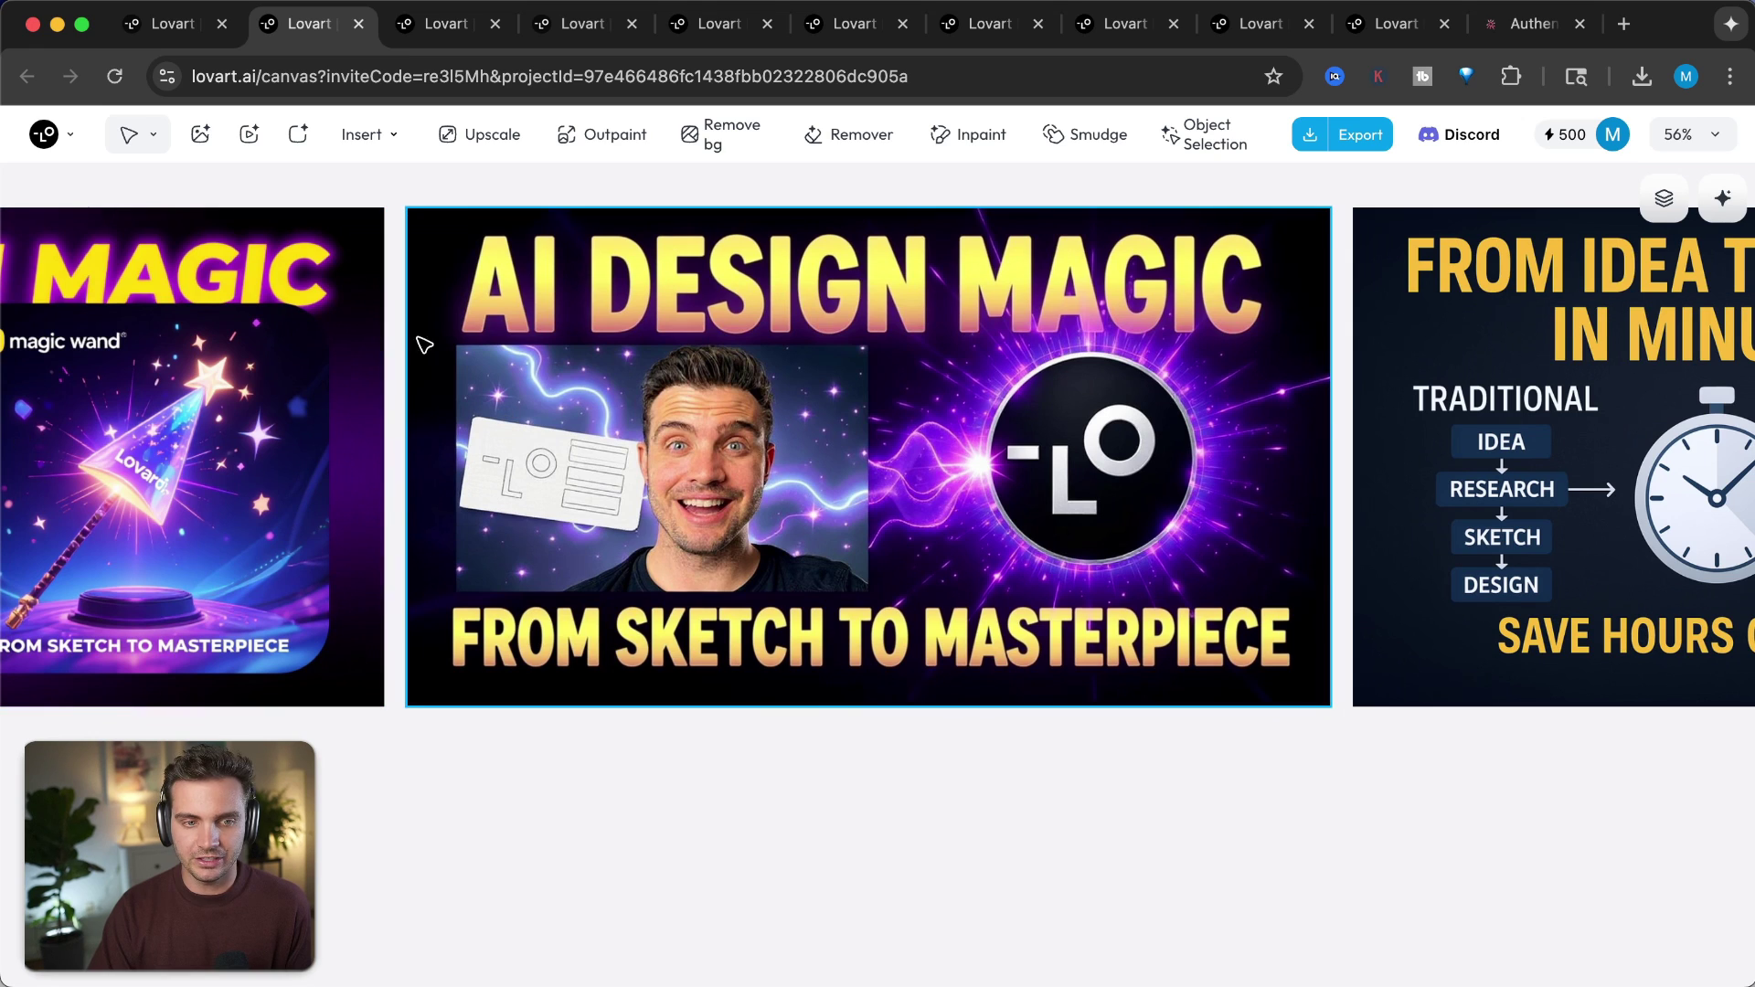
{"action": "left_click", "coordinate": [1019, 492]}
- Inspect the From Idea to Design, Secret Weapon for Entrepreneurs and Improved AI Design Magic thumbnails
{"action": "scroll", "coordinate": [1081, 510], "scroll_direction": "right", "scroll_amount": 10}
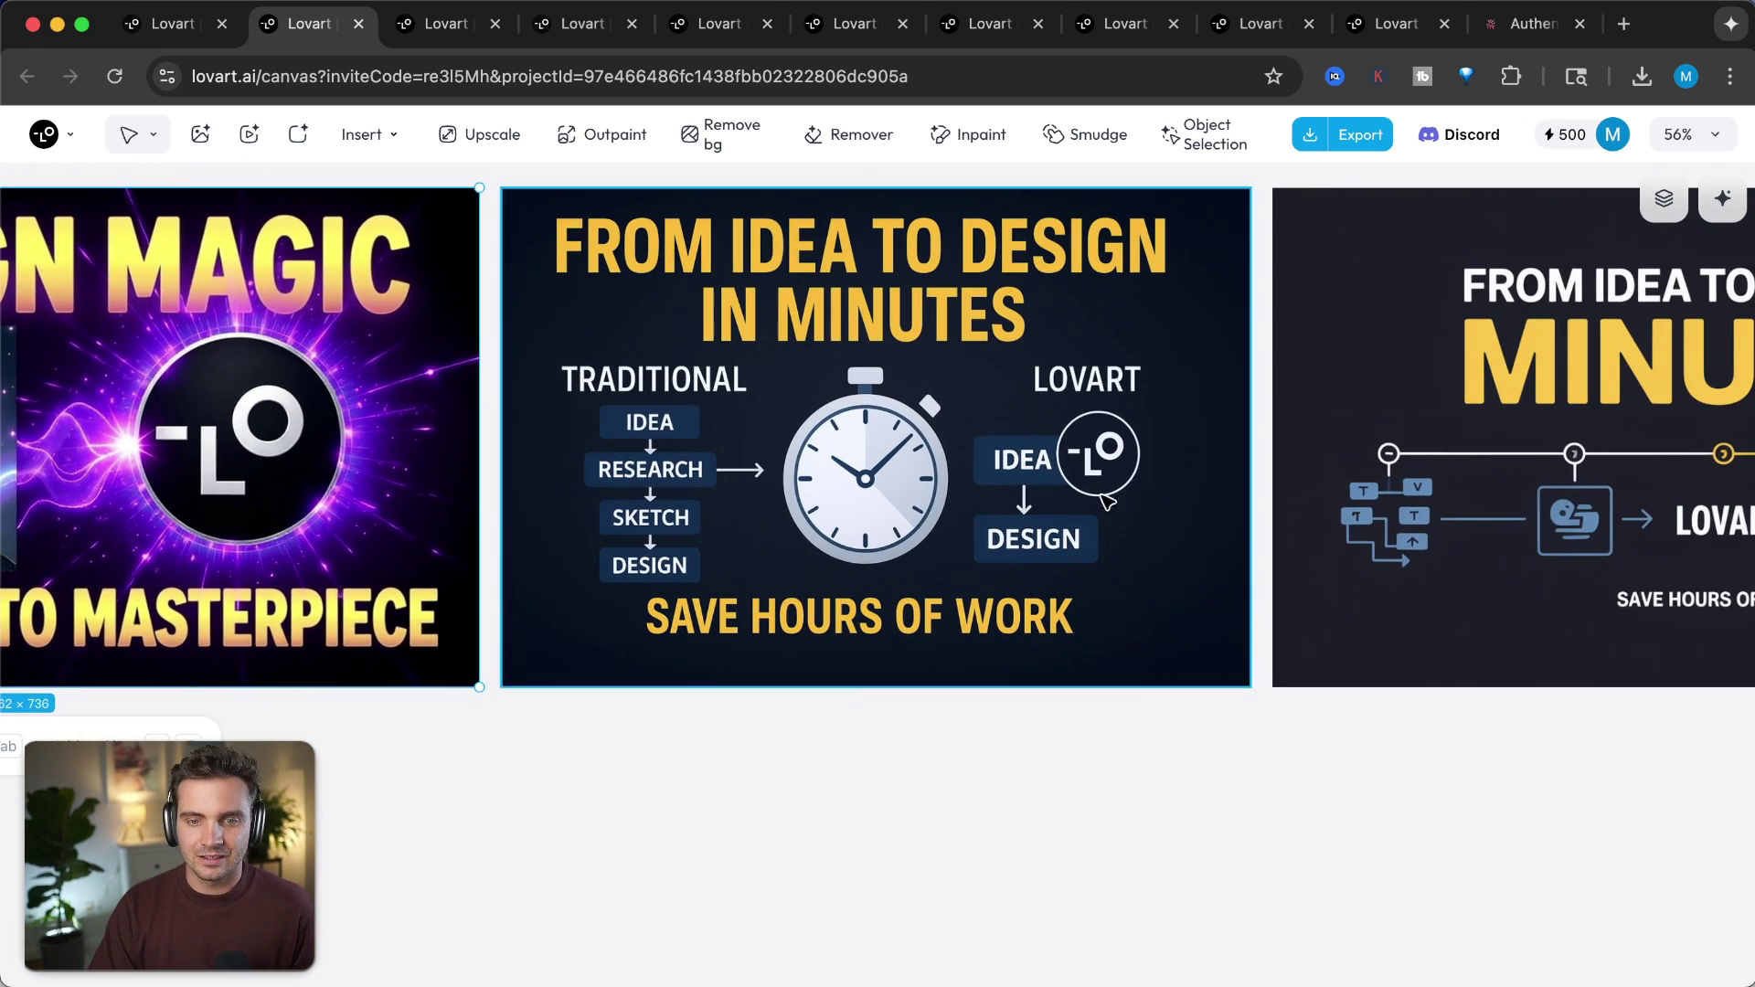
{"action": "left_click", "coordinate": [1300, 341]}
{"action": "left_click", "coordinate": [1188, 356]}
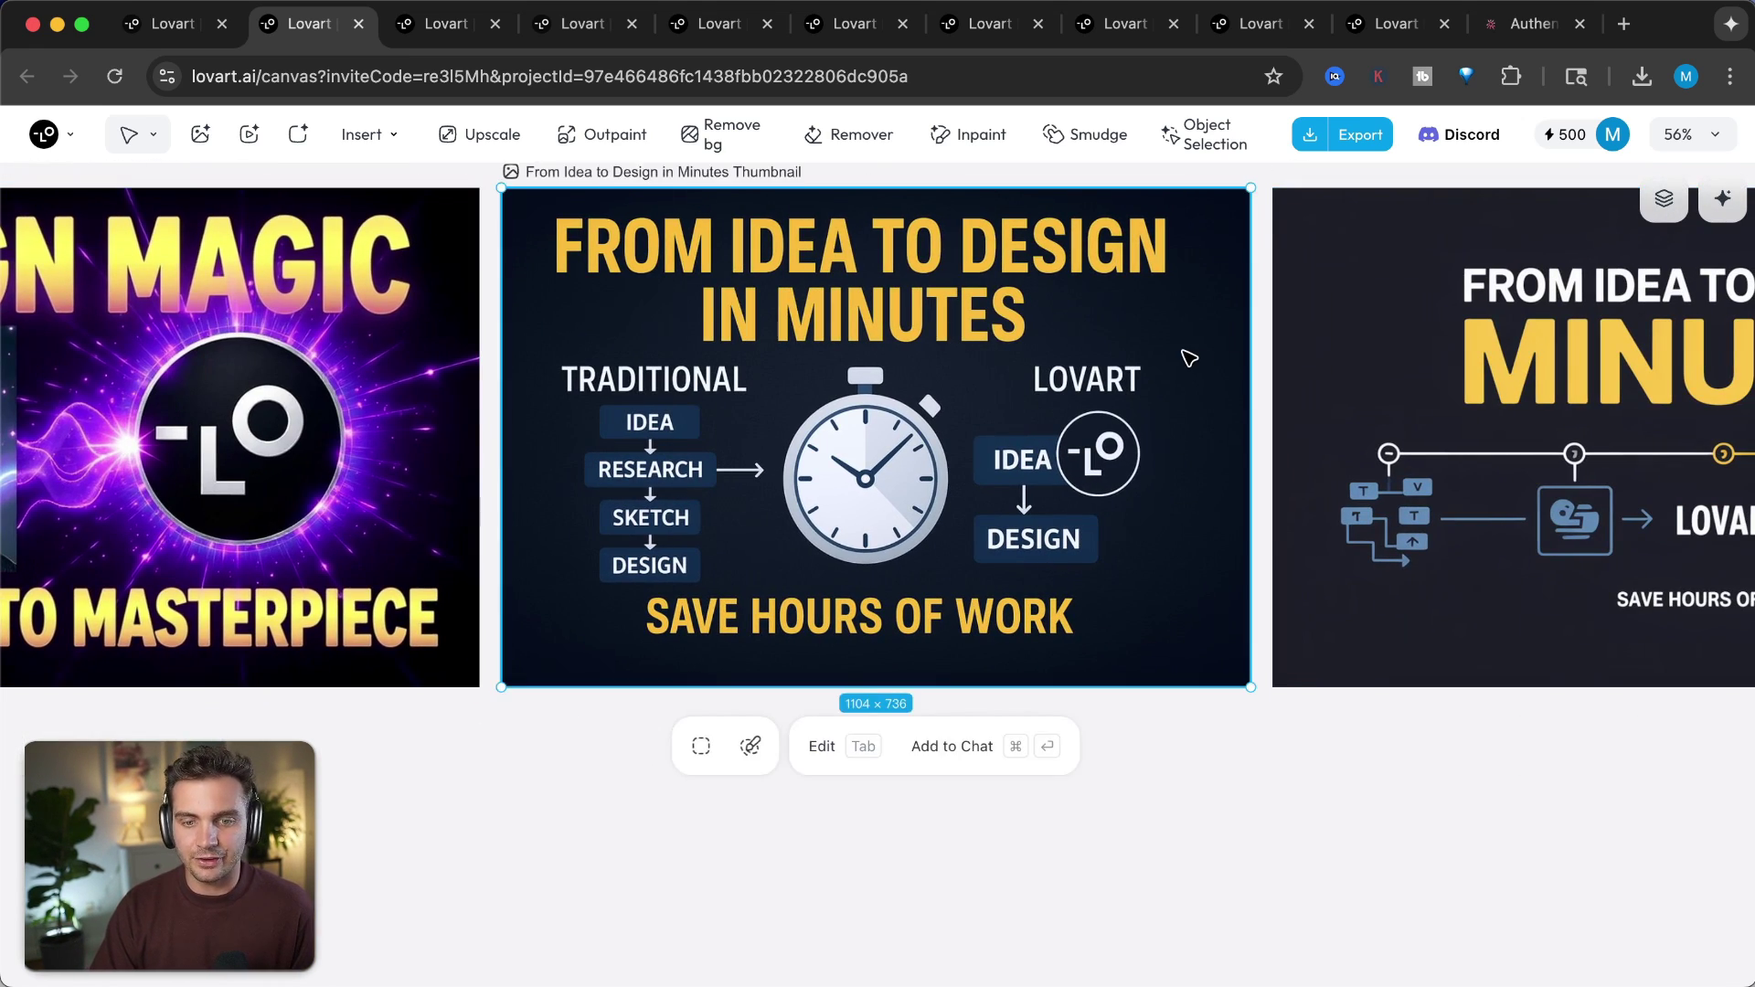
{"action": "scroll", "coordinate": [1211, 404], "scroll_direction": "left", "scroll_amount": 15}
{"action": "left_click", "coordinate": [994, 448]}
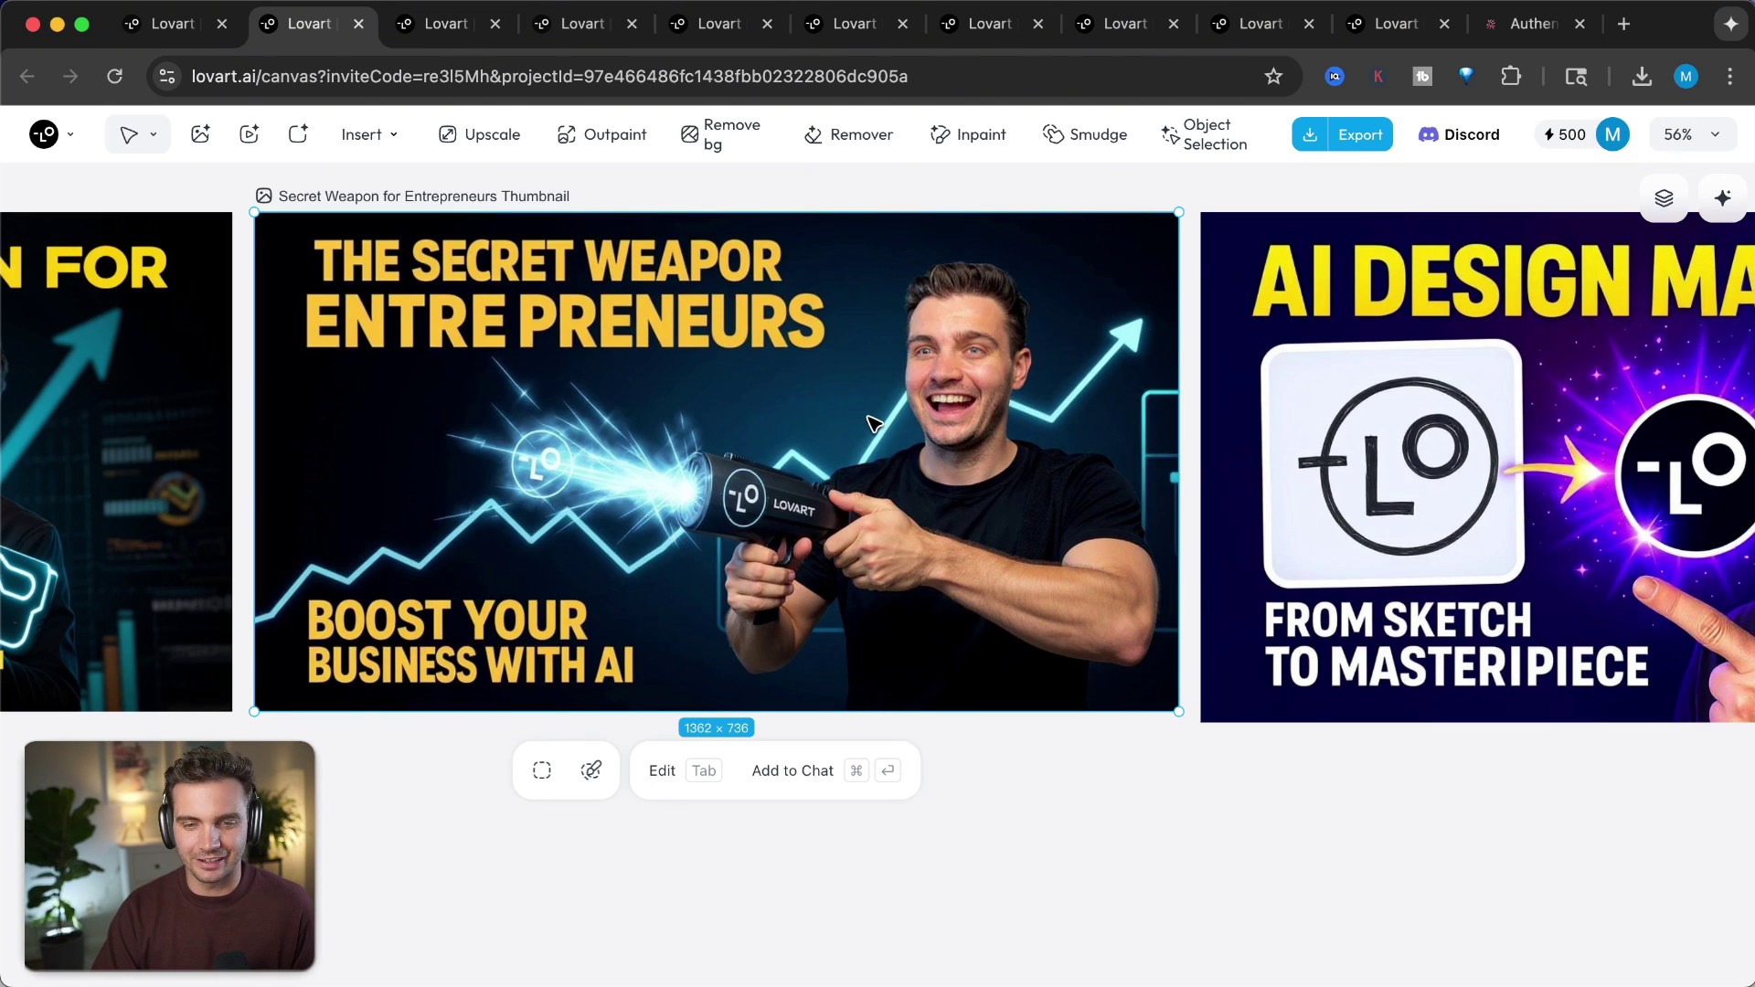
{"action": "scroll", "coordinate": [1066, 442], "scroll_direction": "right", "scroll_amount": 12}
{"action": "scroll", "coordinate": [475, 450], "scroll_direction": "left", "scroll_amount": 3}
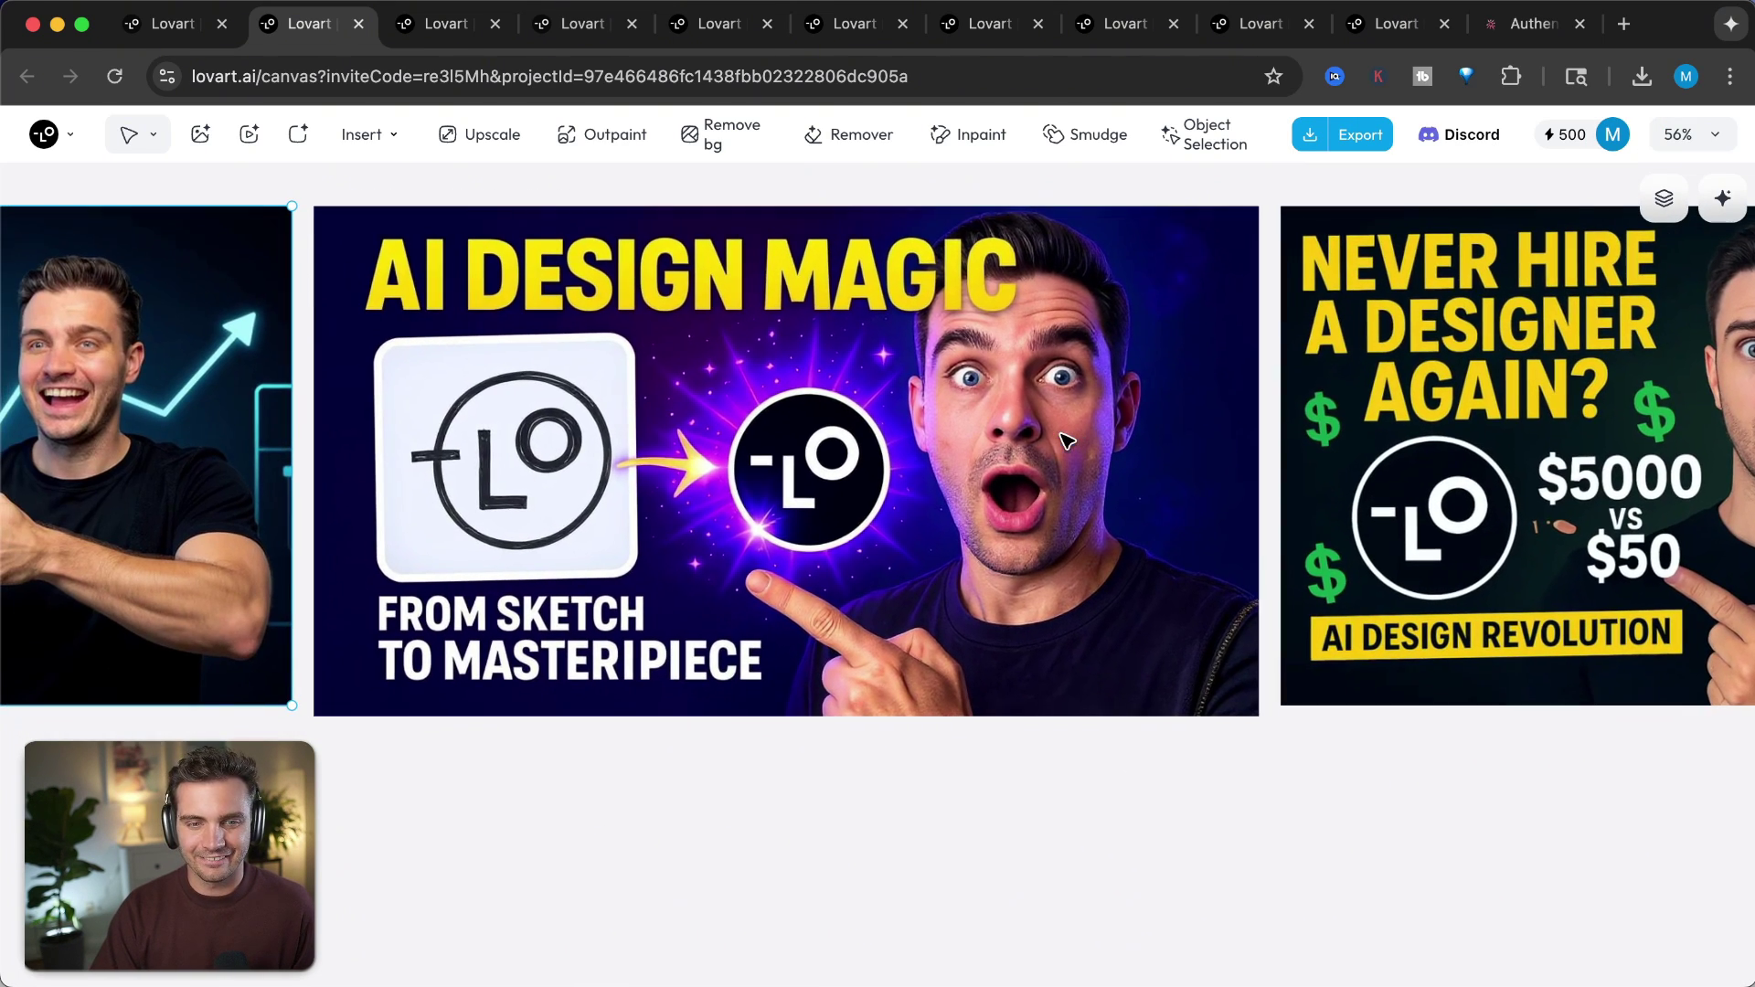
{"action": "left_click", "coordinate": [476, 451]}
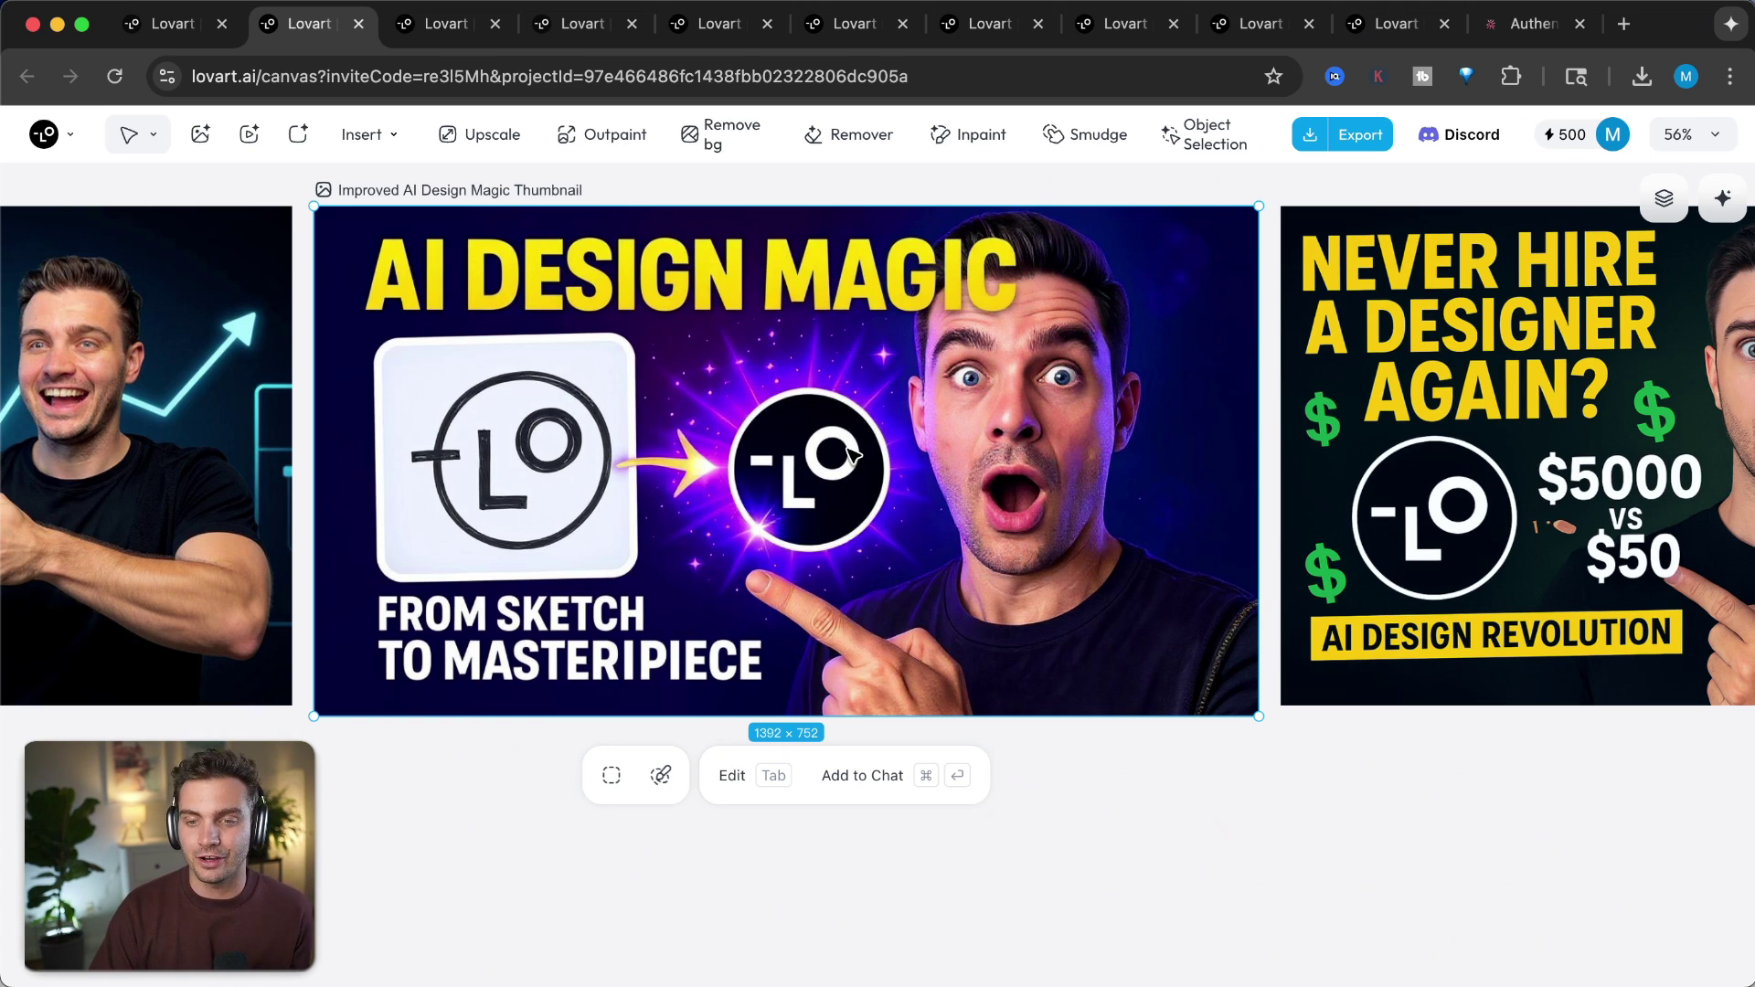
{"action": "scroll", "coordinate": [849, 453], "scroll_direction": "right", "scroll_amount": 10}
{"action": "scroll", "coordinate": [849, 453], "scroll_direction": "right", "scroll_amount": 10}
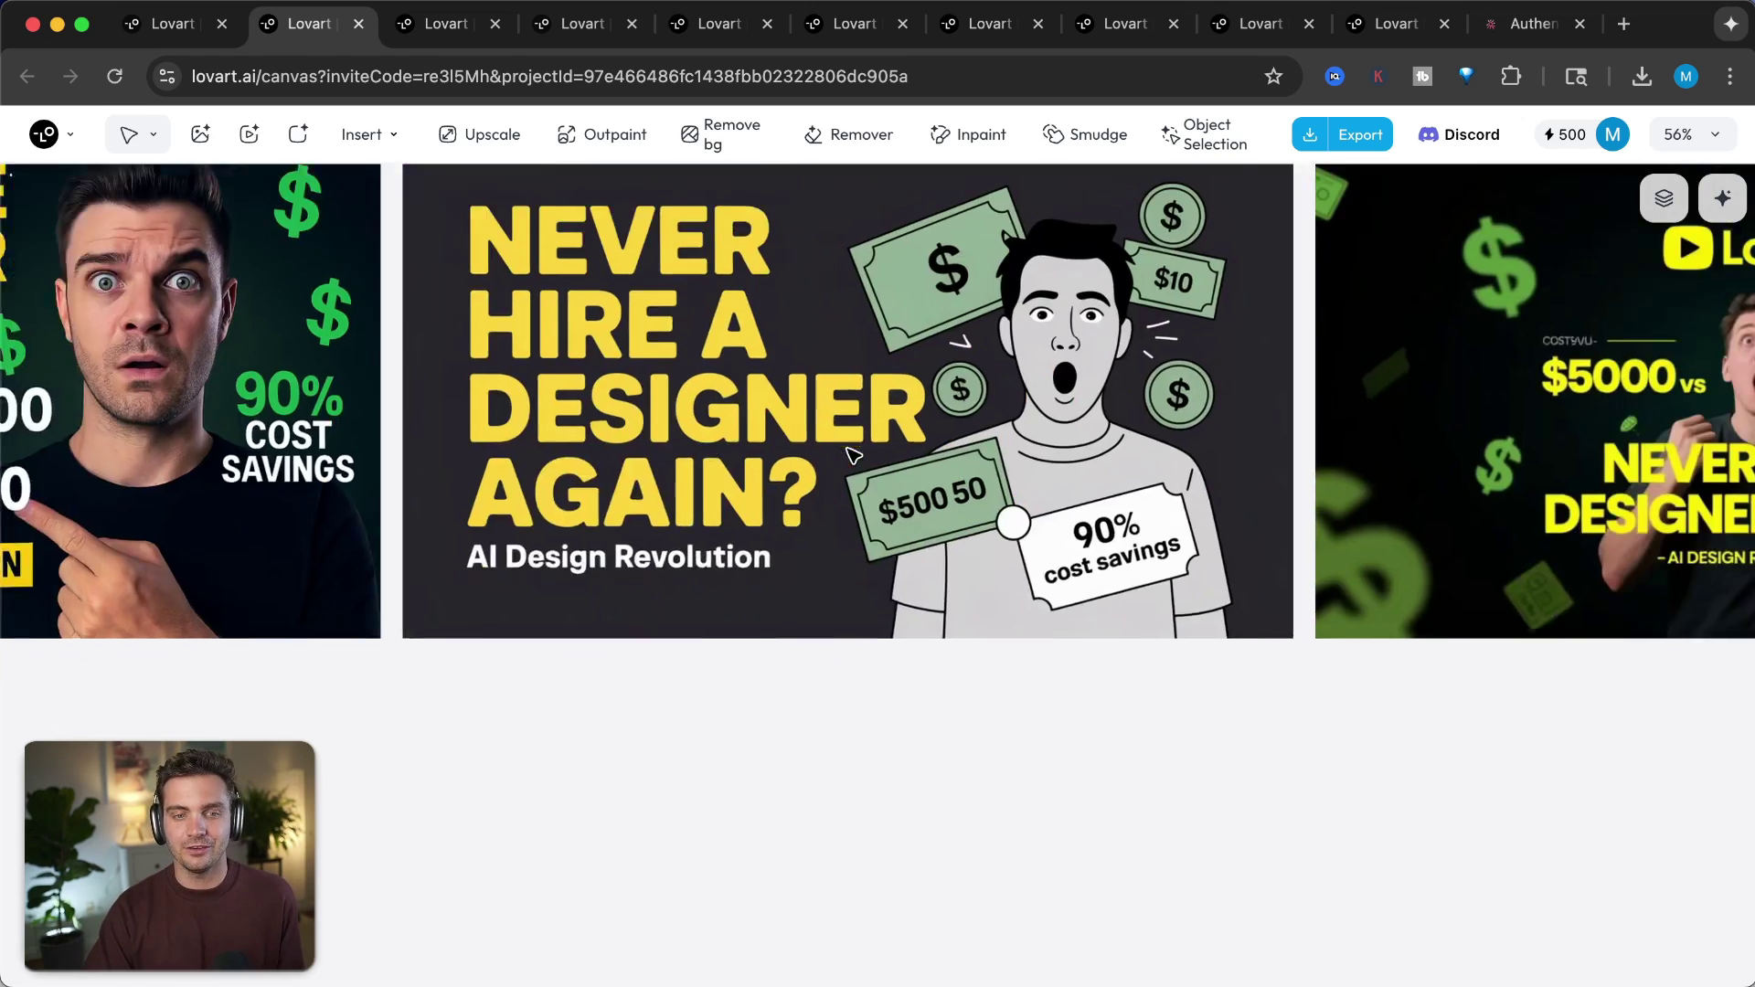
{"action": "scroll", "coordinate": [850, 454], "scroll_direction": "down", "scroll_amount": 3}
{"action": "scroll", "coordinate": [853, 454], "scroll_direction": "right", "scroll_amount": 12}
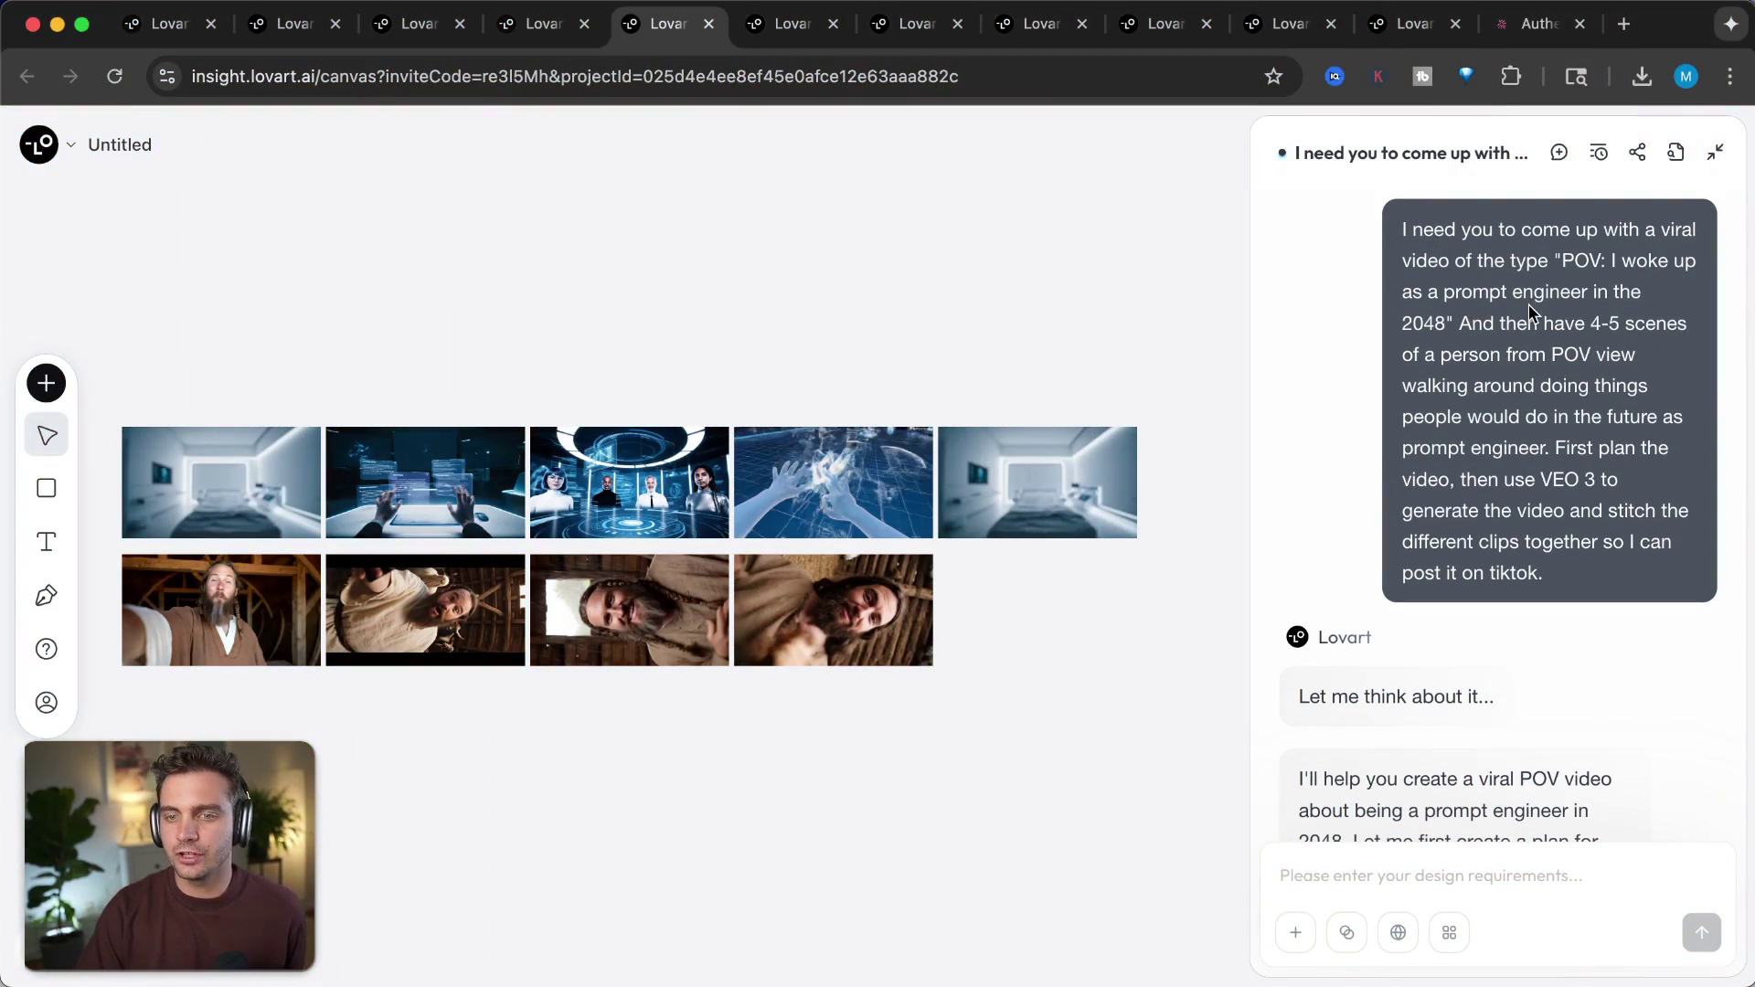
{"action": "left_click_drag", "start_coordinate": [1561, 260], "coordinate": [1642, 448]}
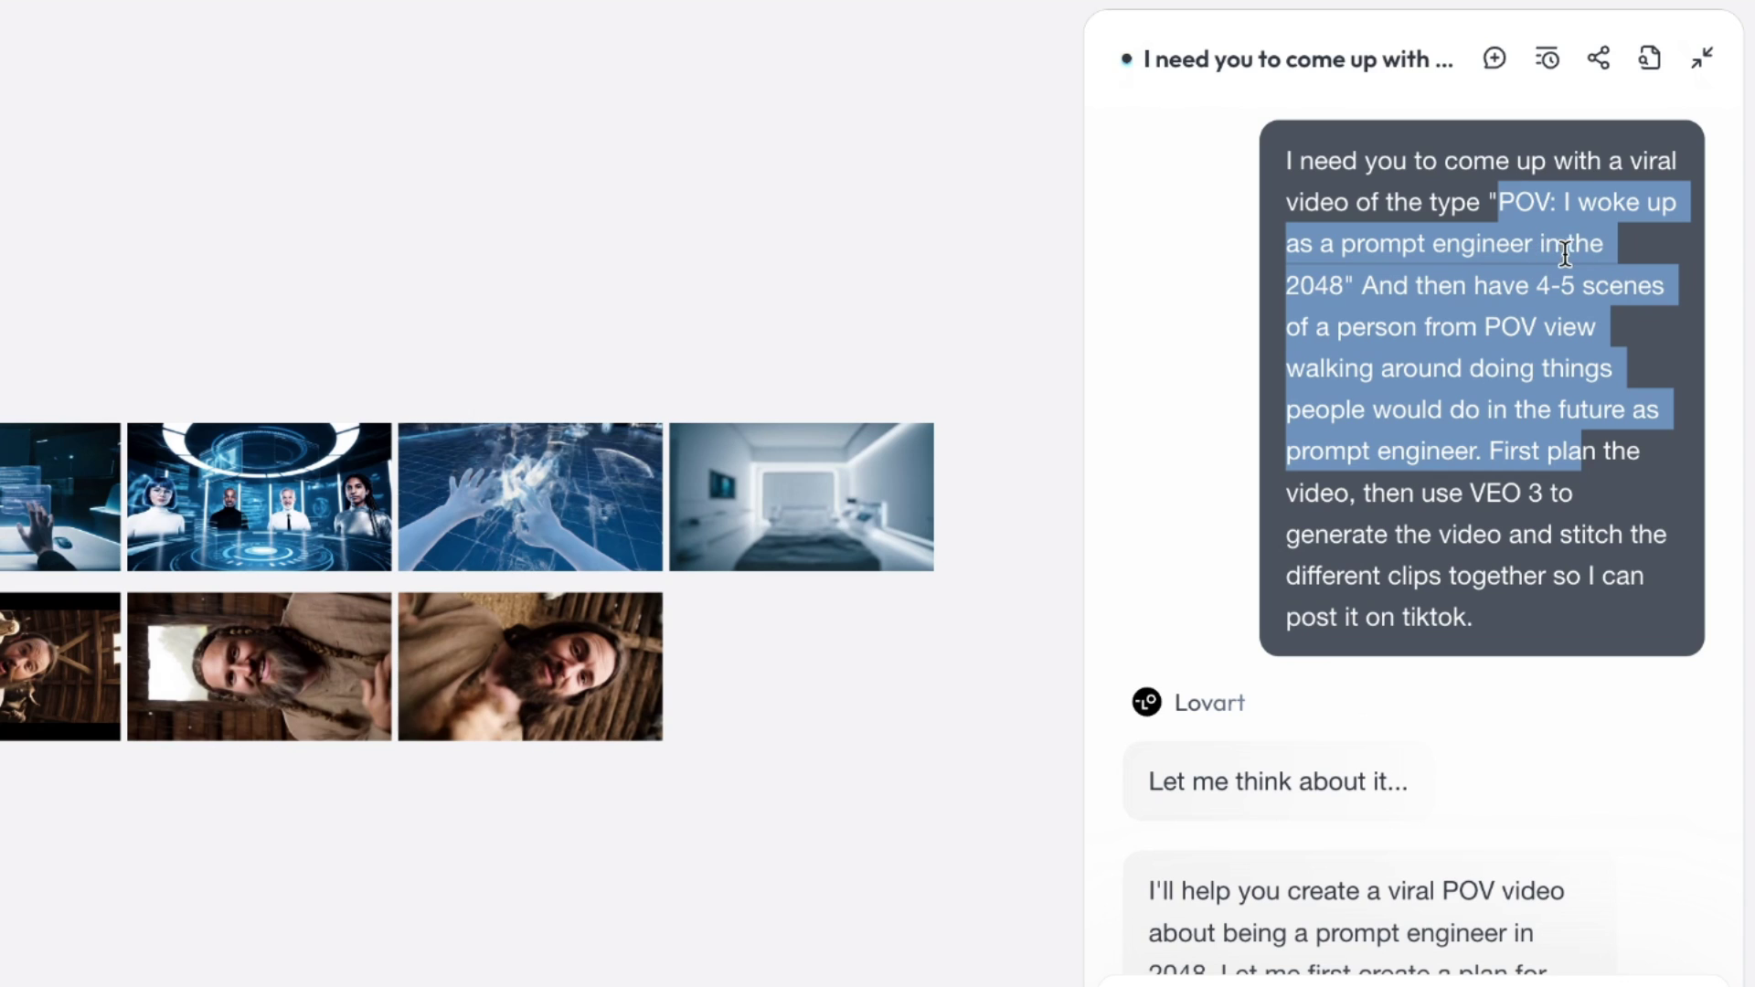
{"action": "left_click", "coordinate": [1359, 301]}
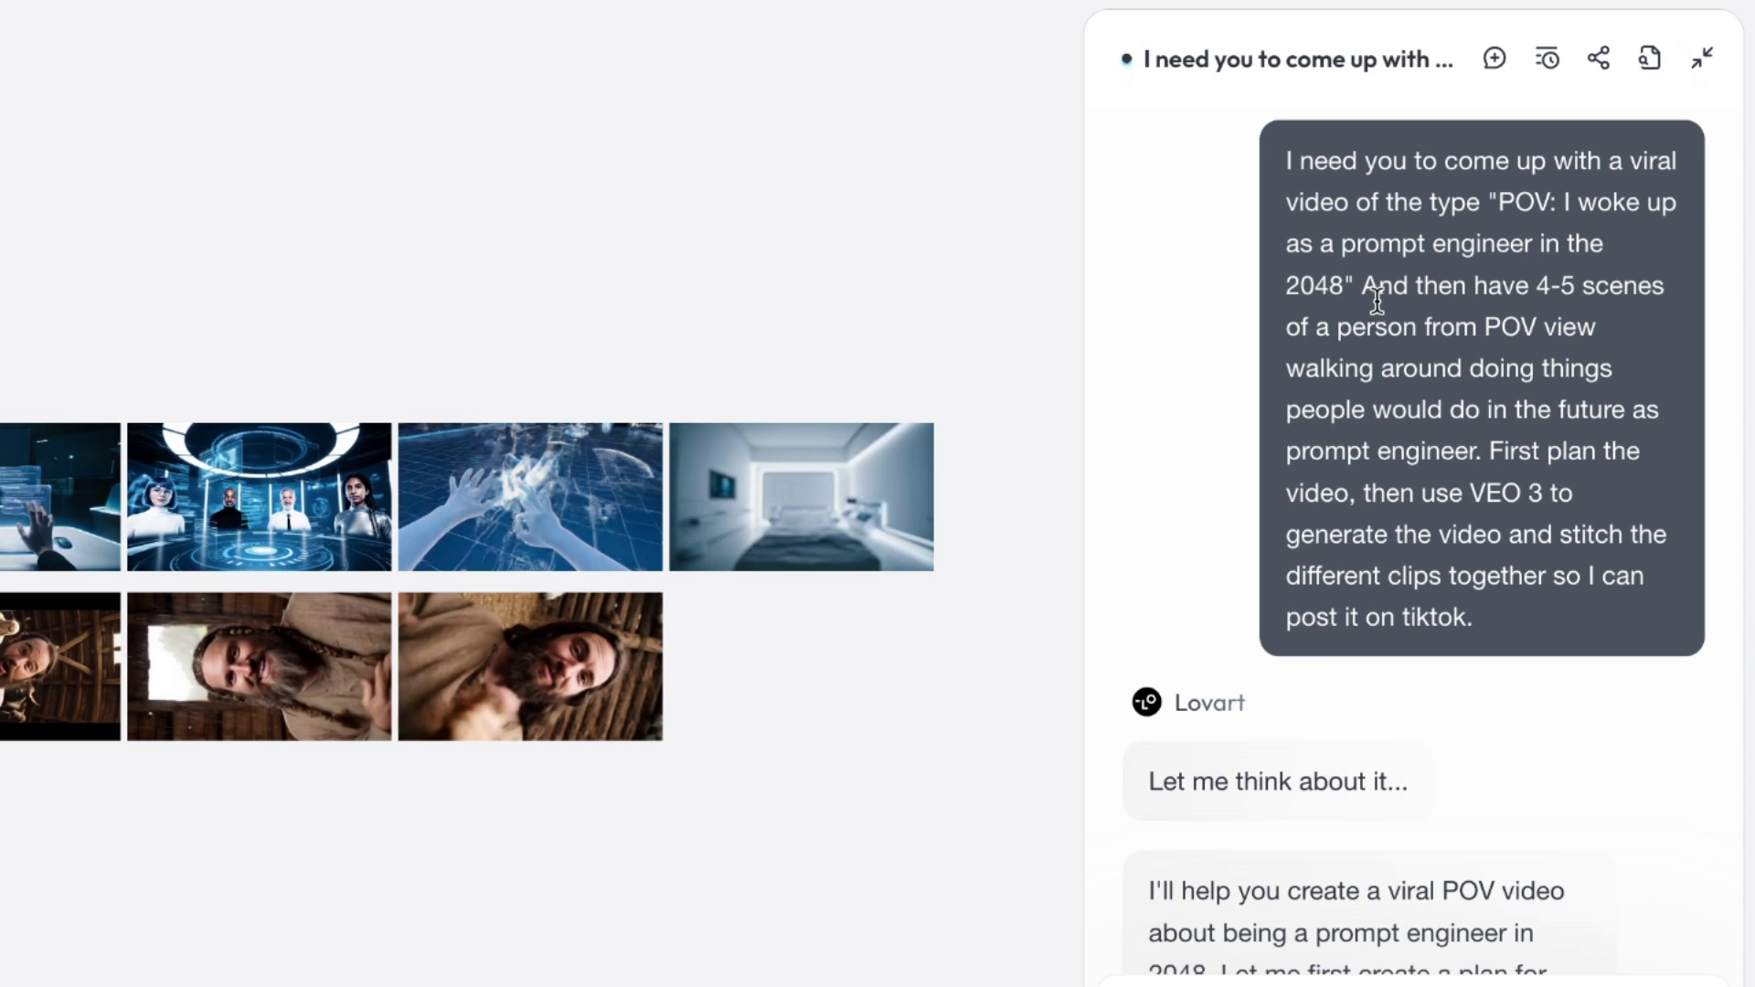
{"action": "left_click_drag", "start_coordinate": [1349, 284], "coordinate": [1636, 476]}
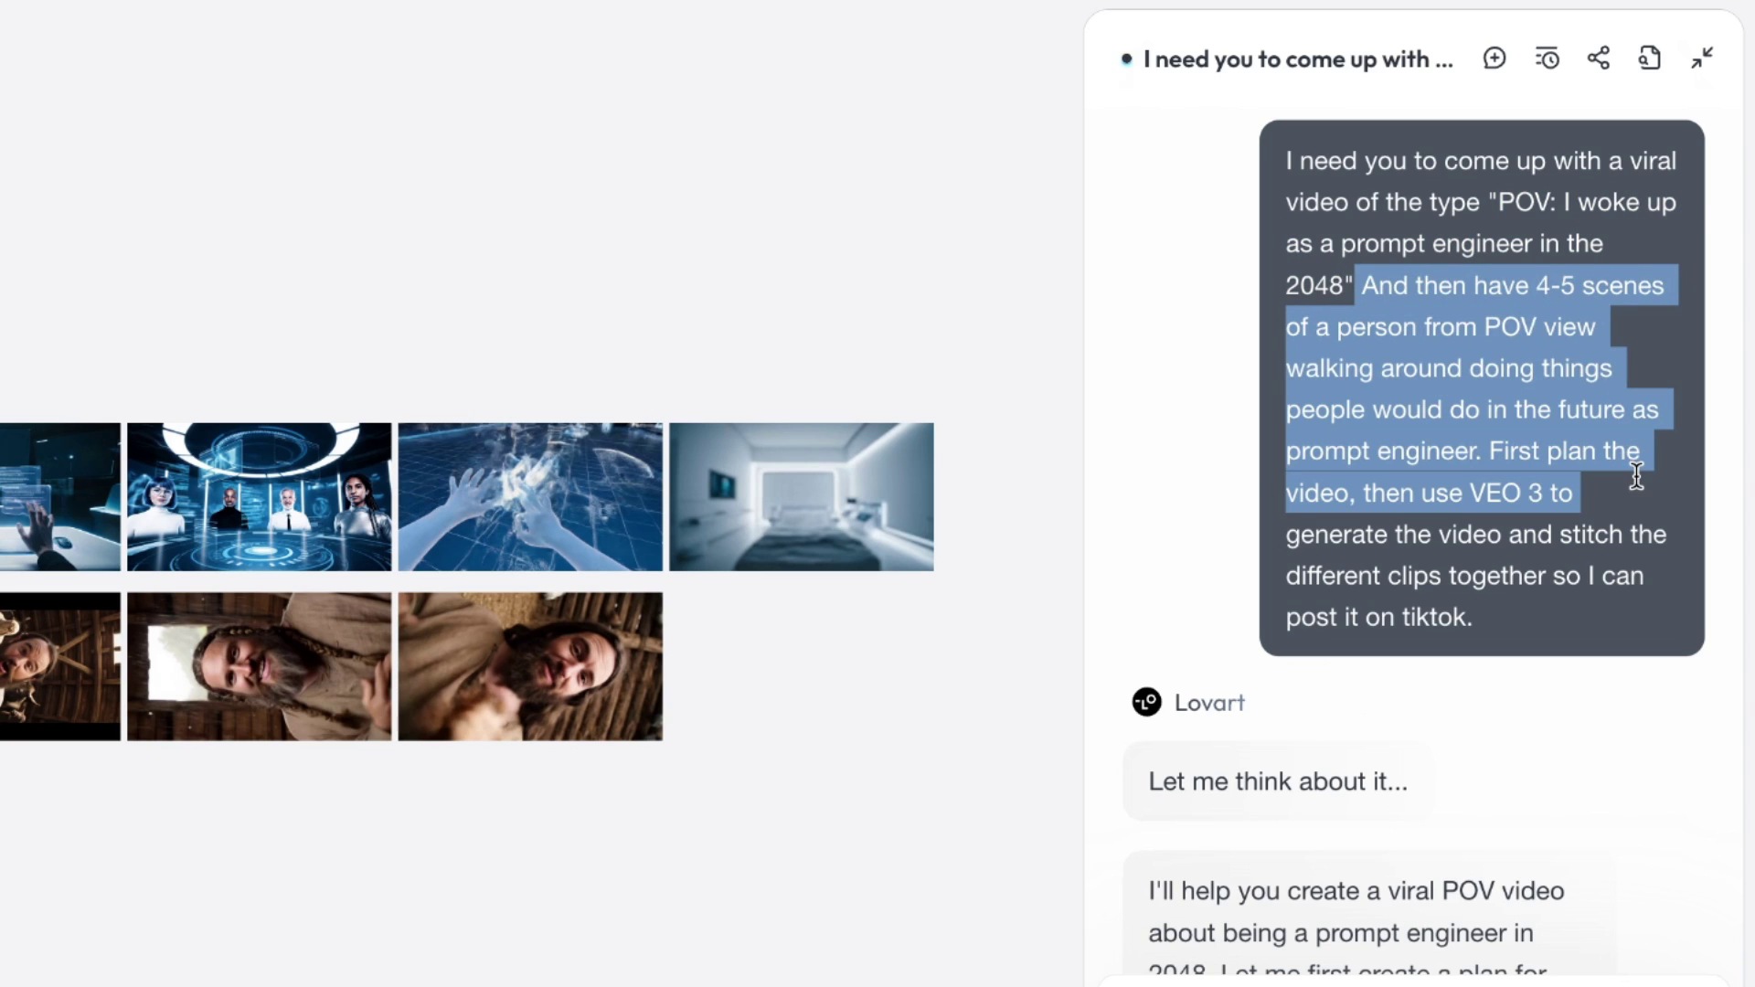
{"action": "left_click", "coordinate": [1596, 340]}
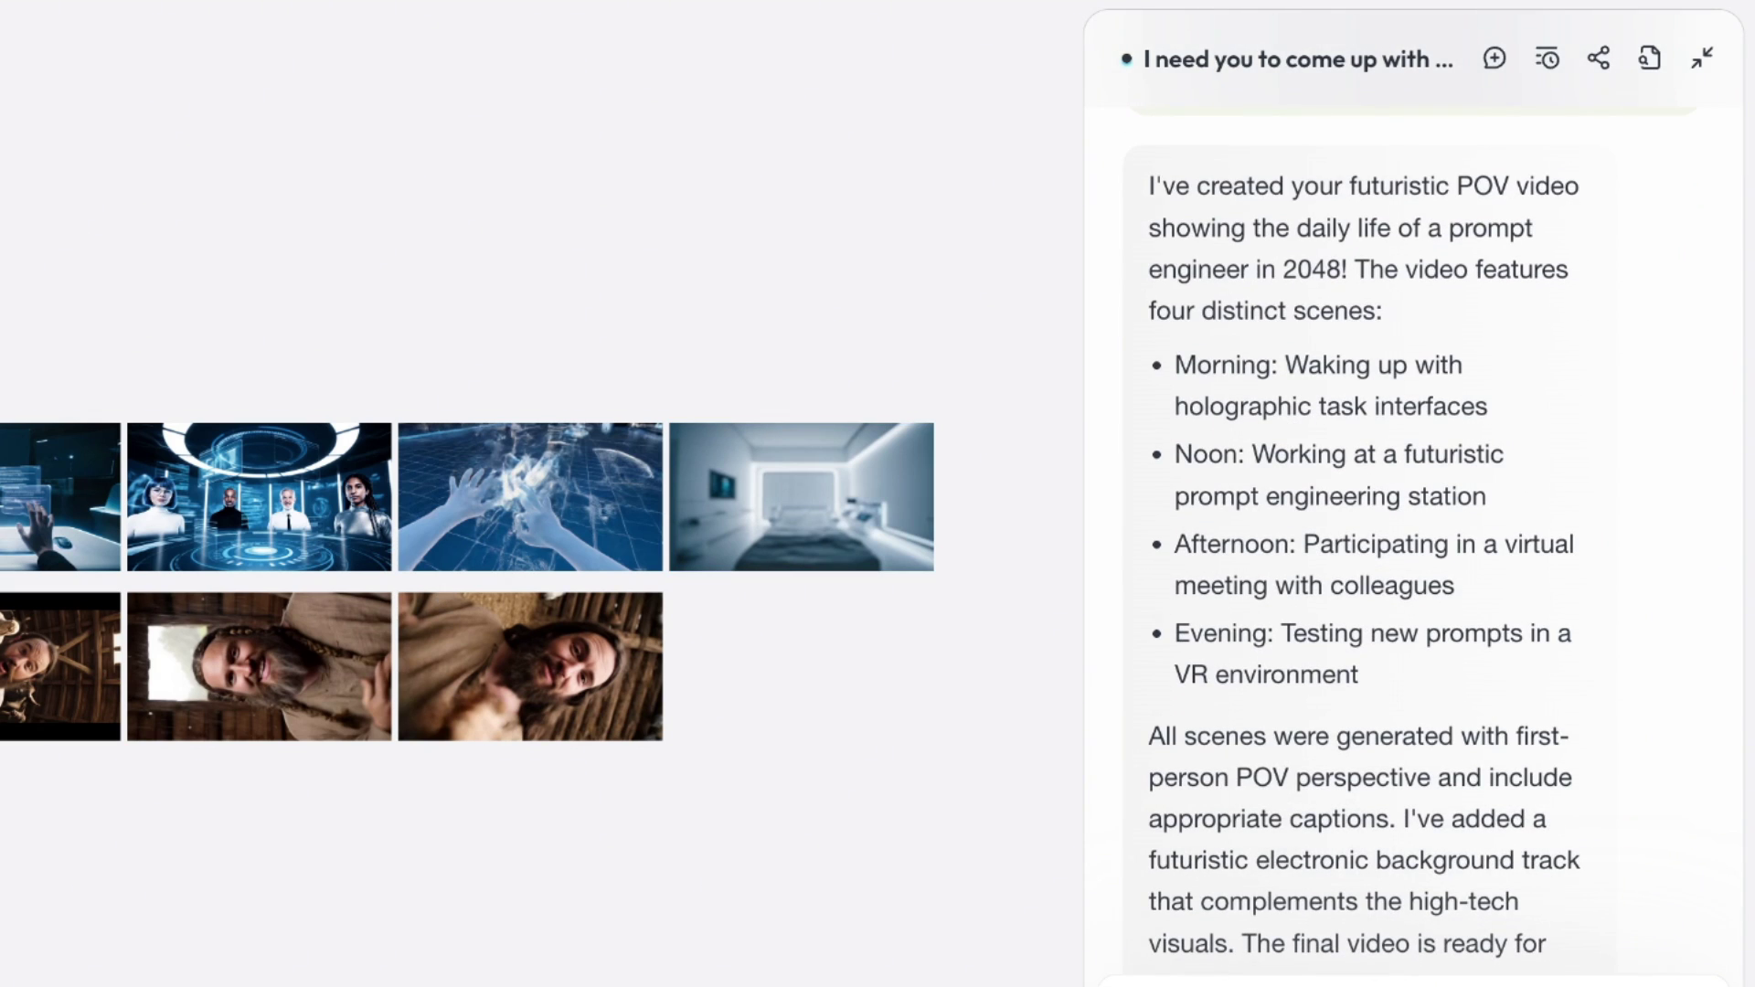
- Select the video 5 clip to watch the 32-second prompt-engineer POV video
{"action": "left_click", "coordinate": [814, 501]}
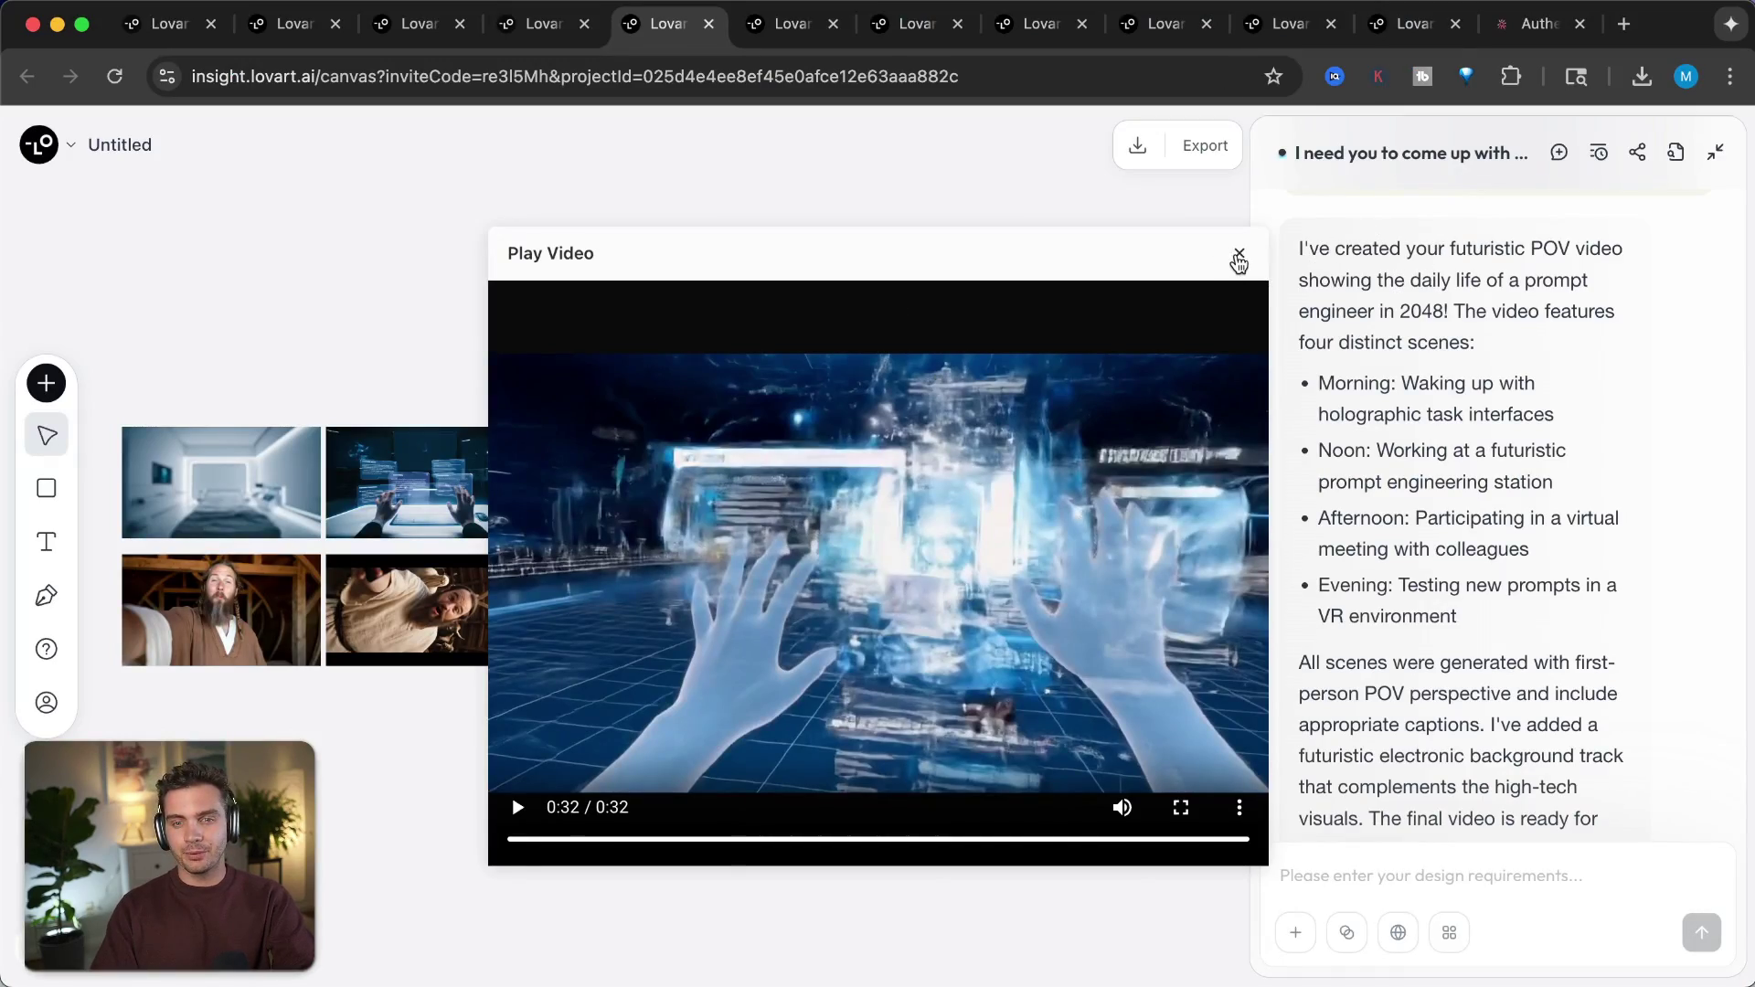
- Close the video player and highlight the Noah vlog request text in the chat
{"action": "left_click", "coordinate": [1238, 256]}
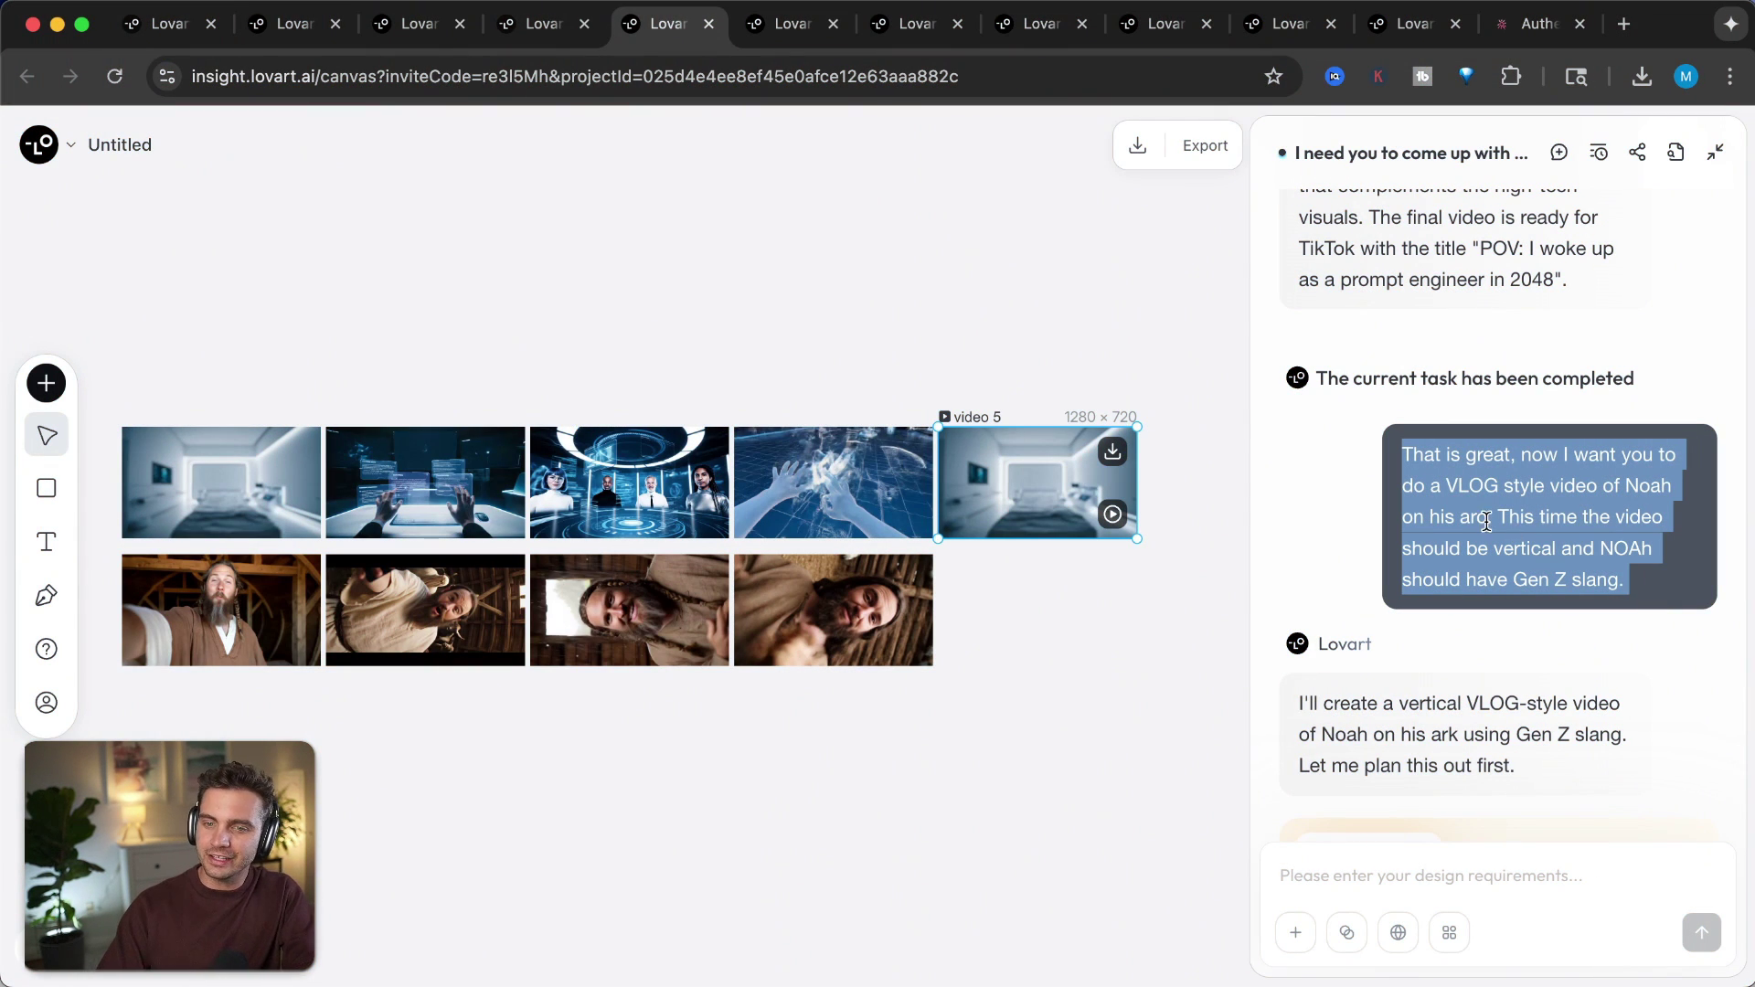
{"action": "left_click", "coordinate": [1416, 454]}
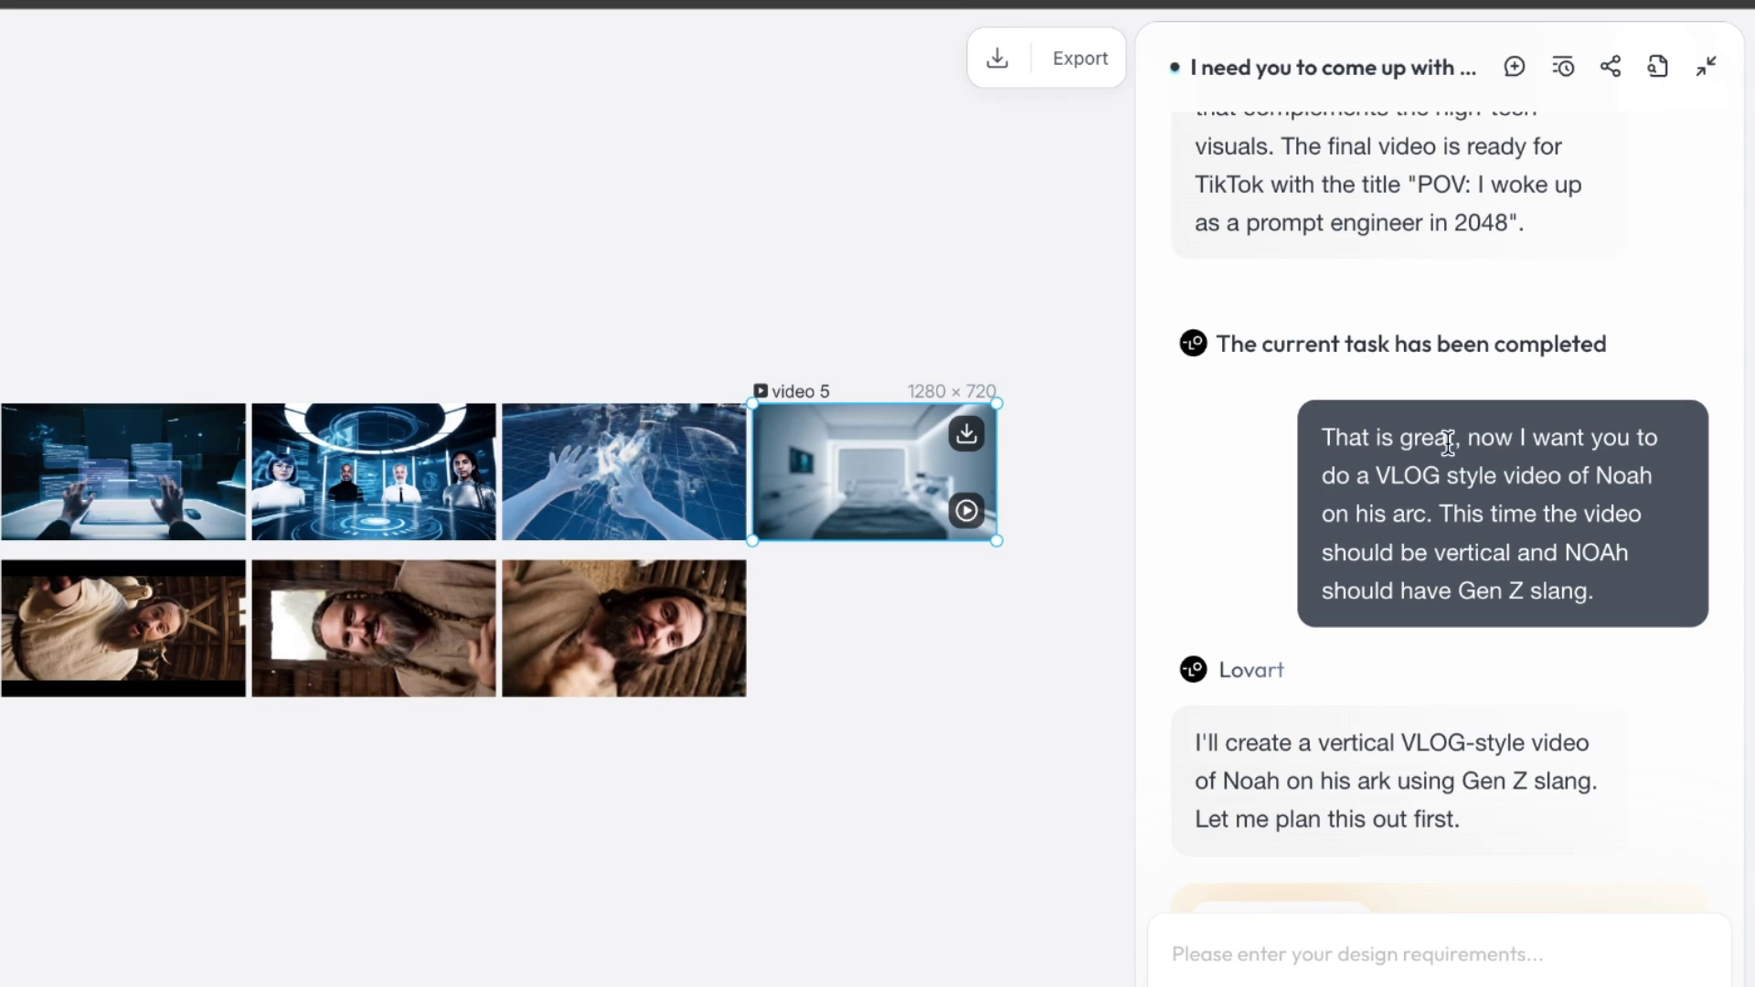
{"action": "left_click_drag", "start_coordinate": [1448, 442], "coordinate": [1576, 545]}
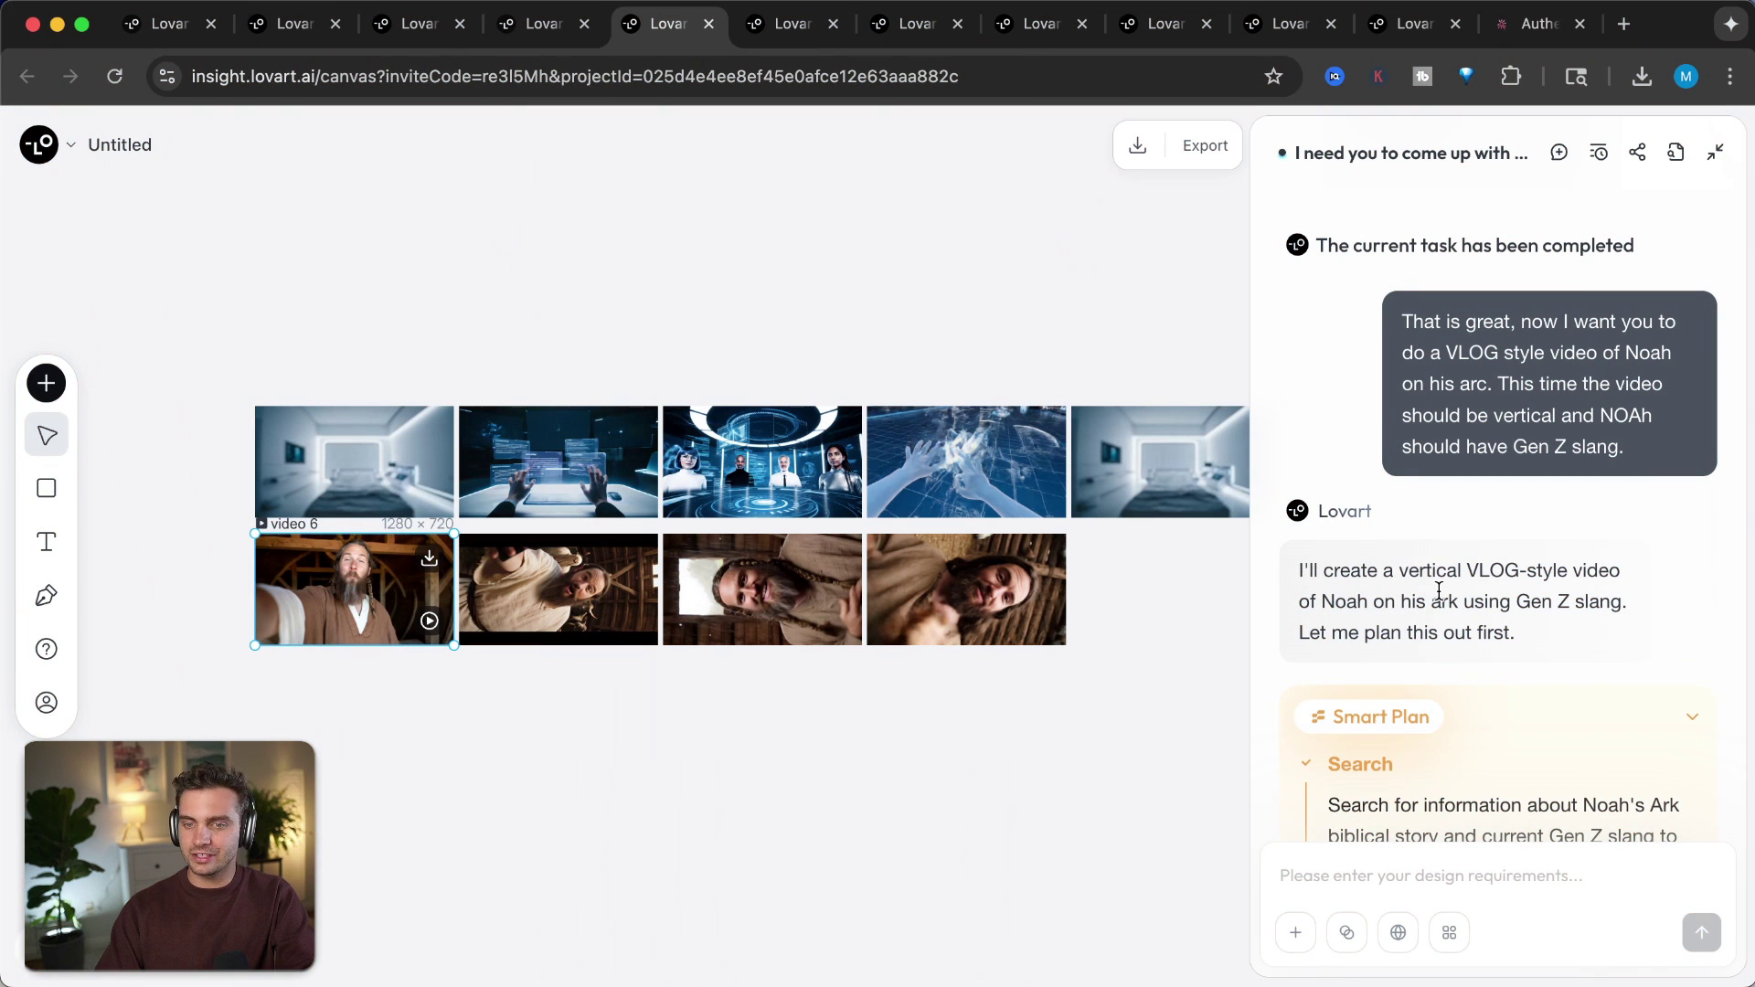
- Highlight Lovart's Noah vlog plan and scroll to the four scenes and 3:04 music track
{"action": "triple_click", "coordinate": [1439, 591]}
{"action": "scroll", "coordinate": [1597, 673], "scroll_direction": "down", "scroll_amount": 5}
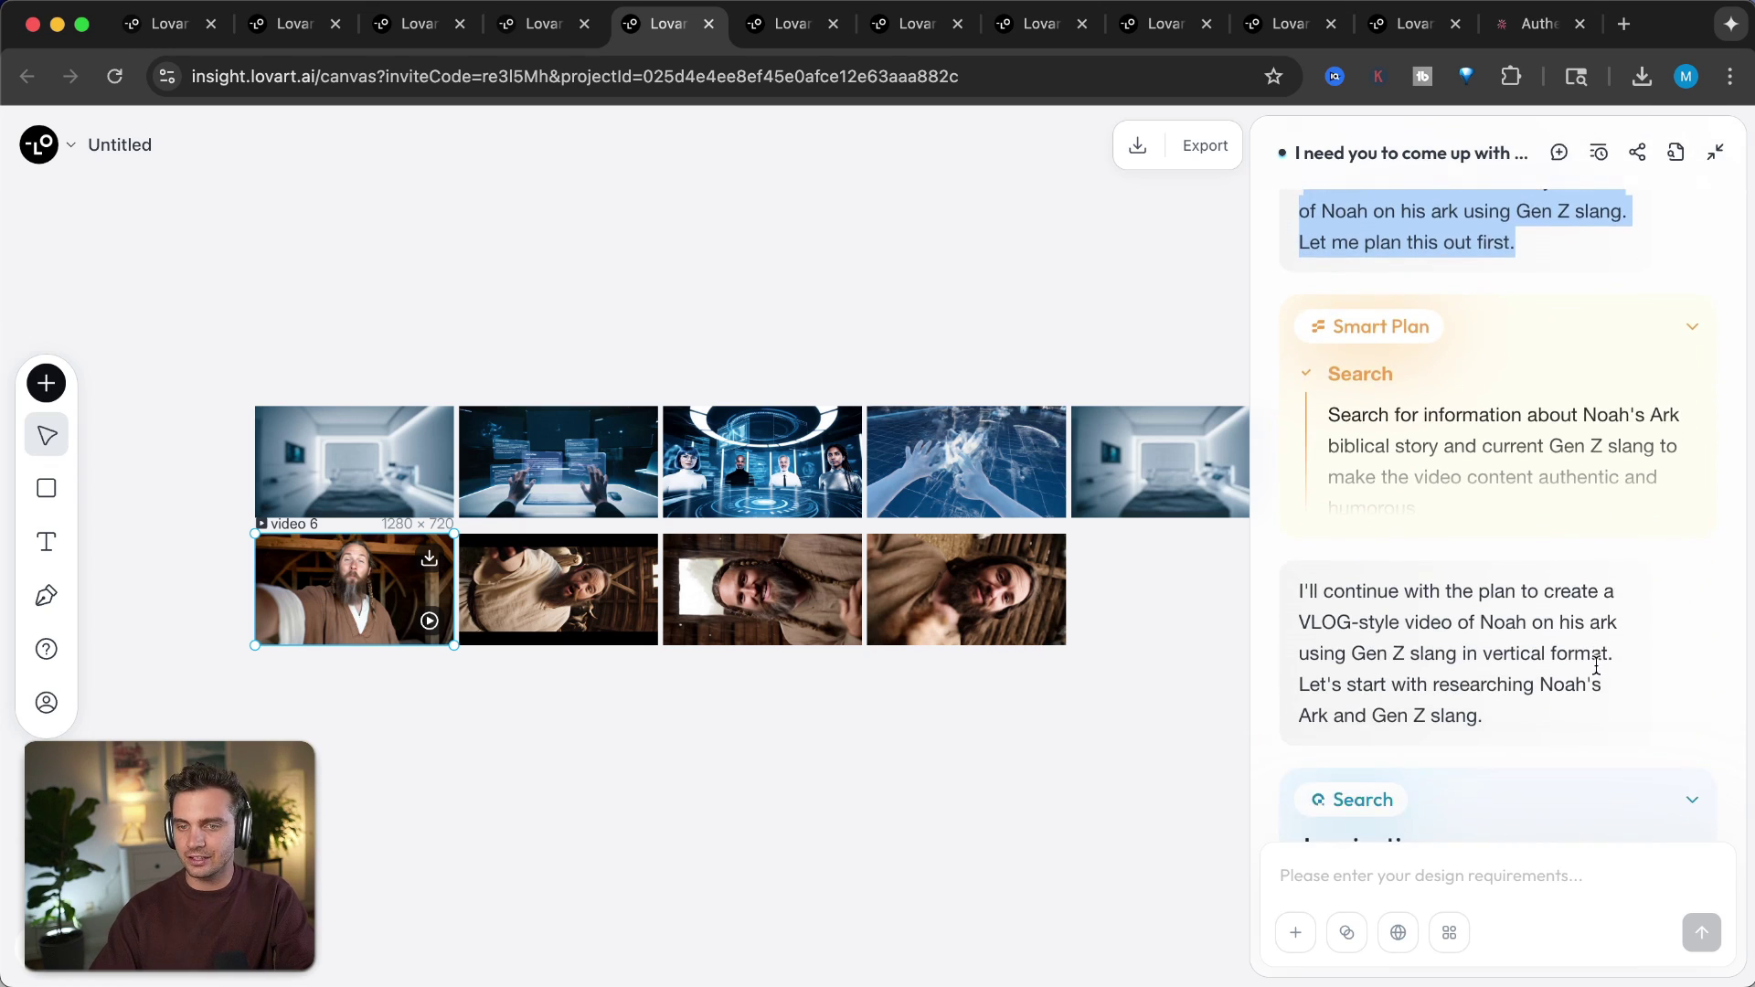
{"action": "scroll", "coordinate": [1507, 591], "scroll_direction": "down", "scroll_amount": 4}
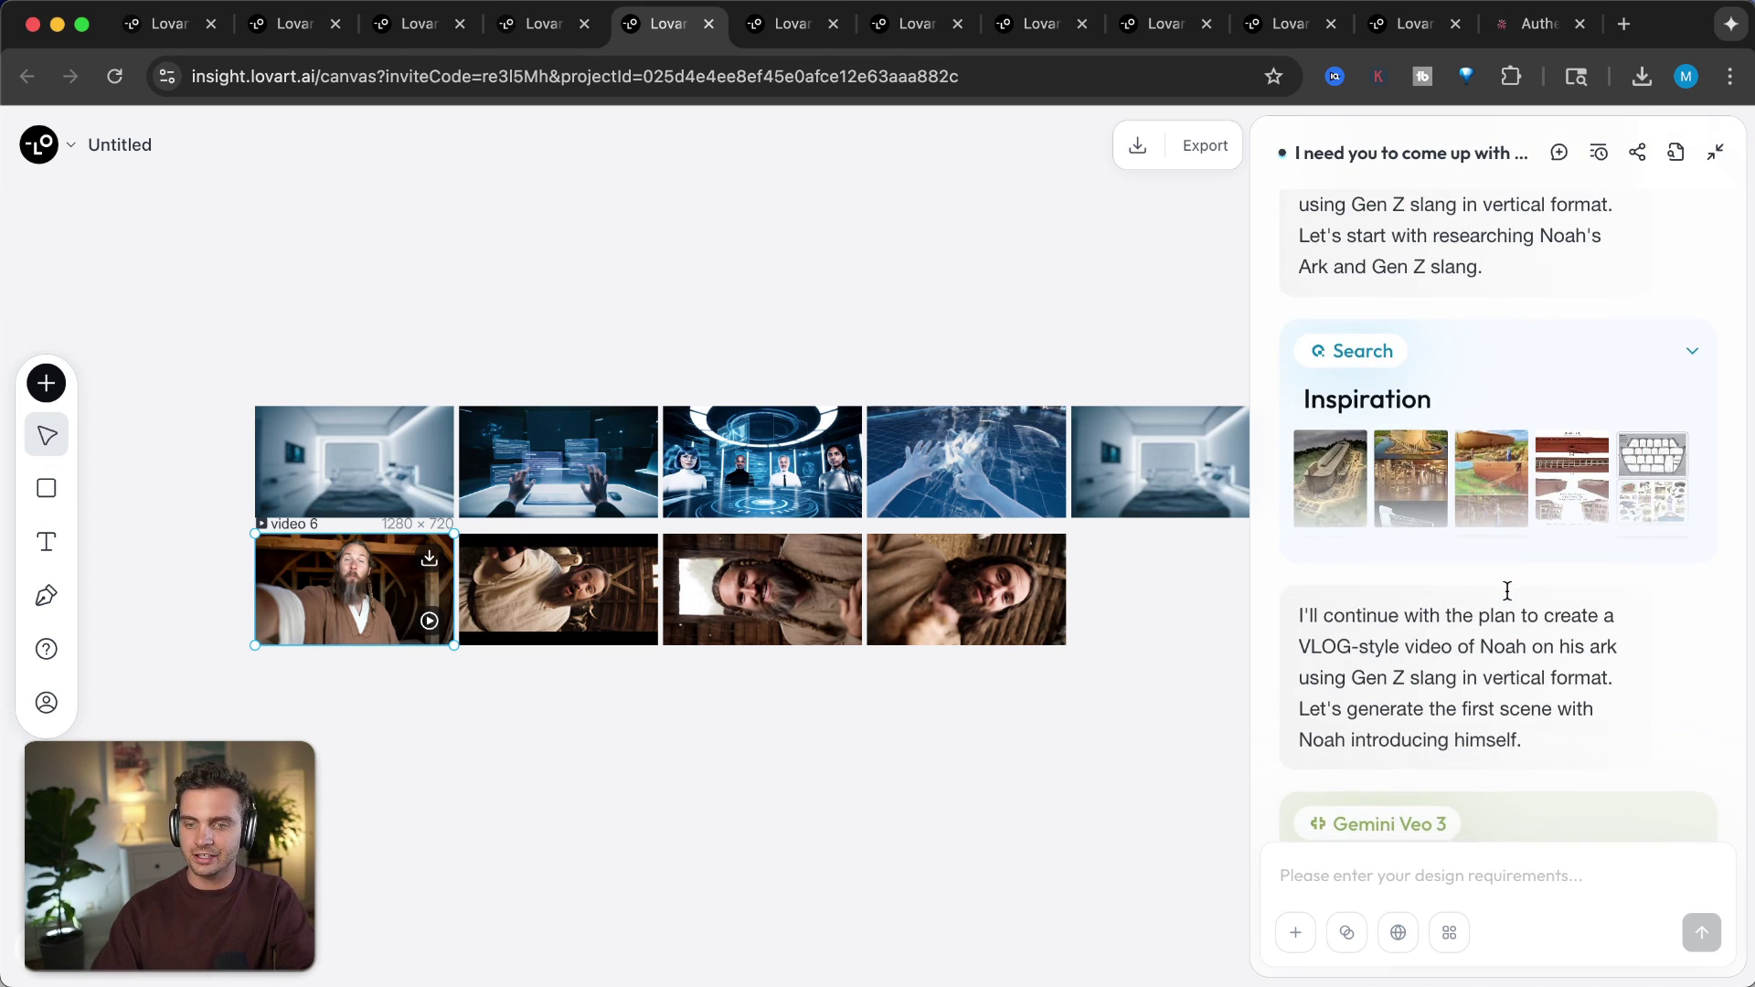
{"action": "scroll", "coordinate": [1567, 578], "scroll_direction": "down", "scroll_amount": 15}
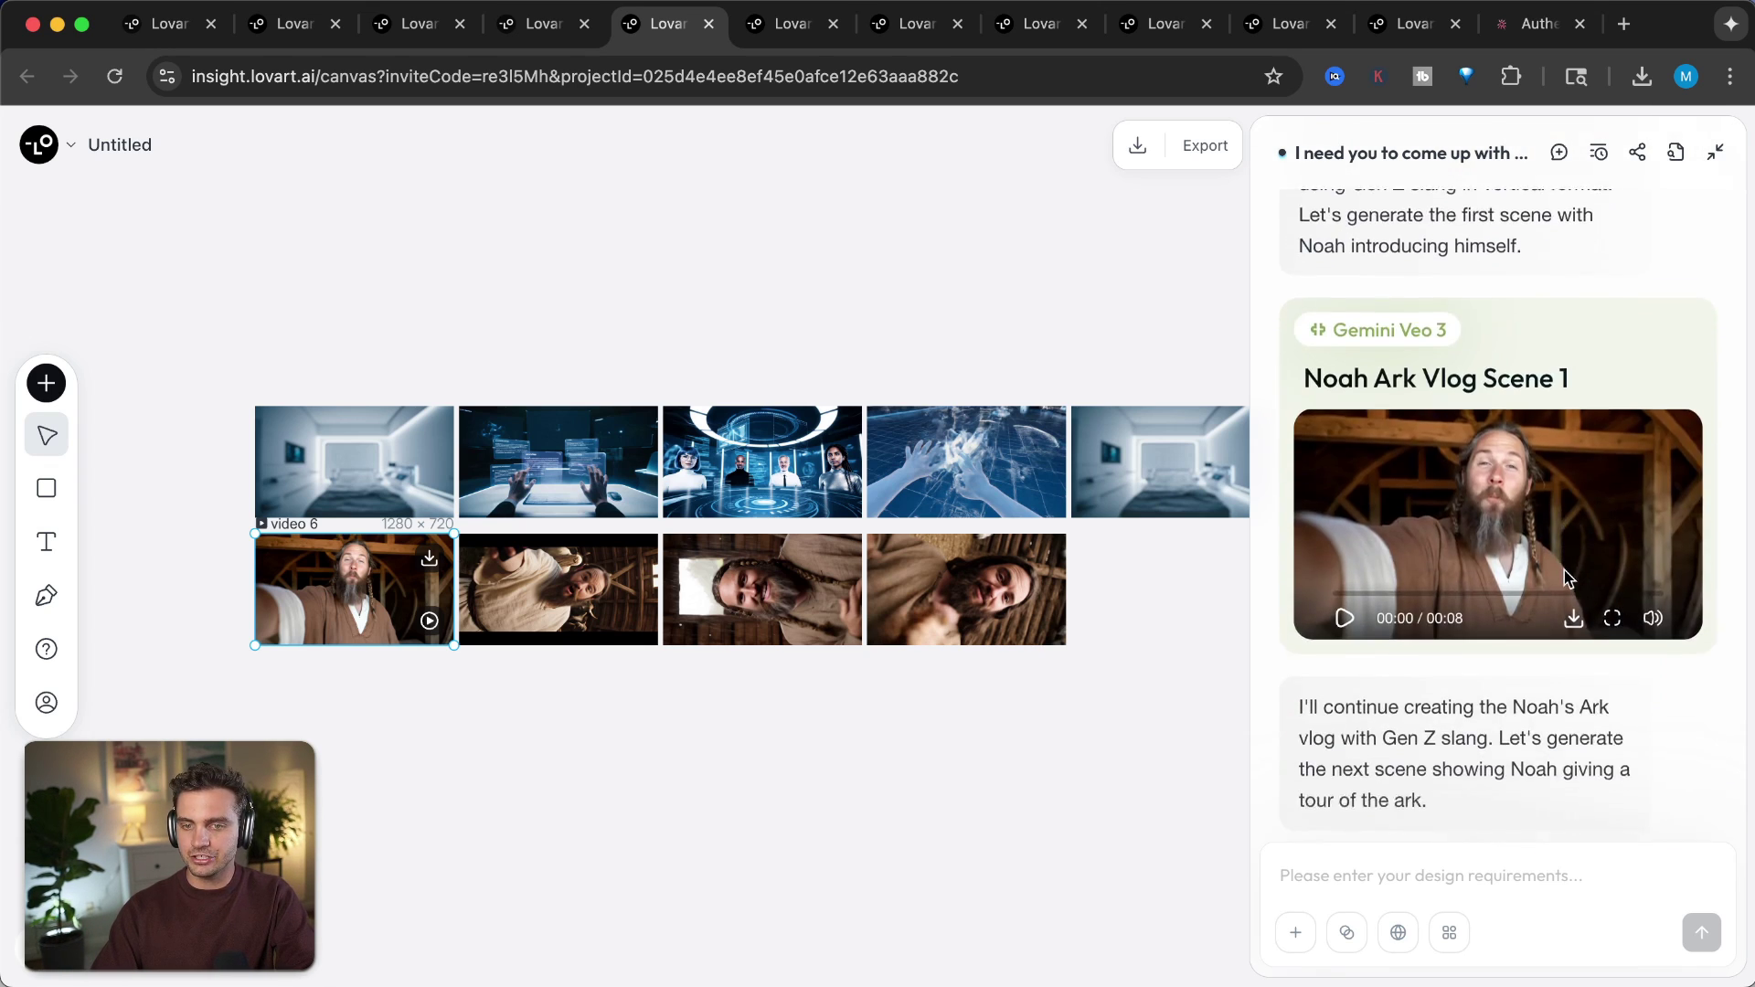
{"action": "scroll", "coordinate": [1493, 377], "scroll_direction": "down", "scroll_amount": 12}
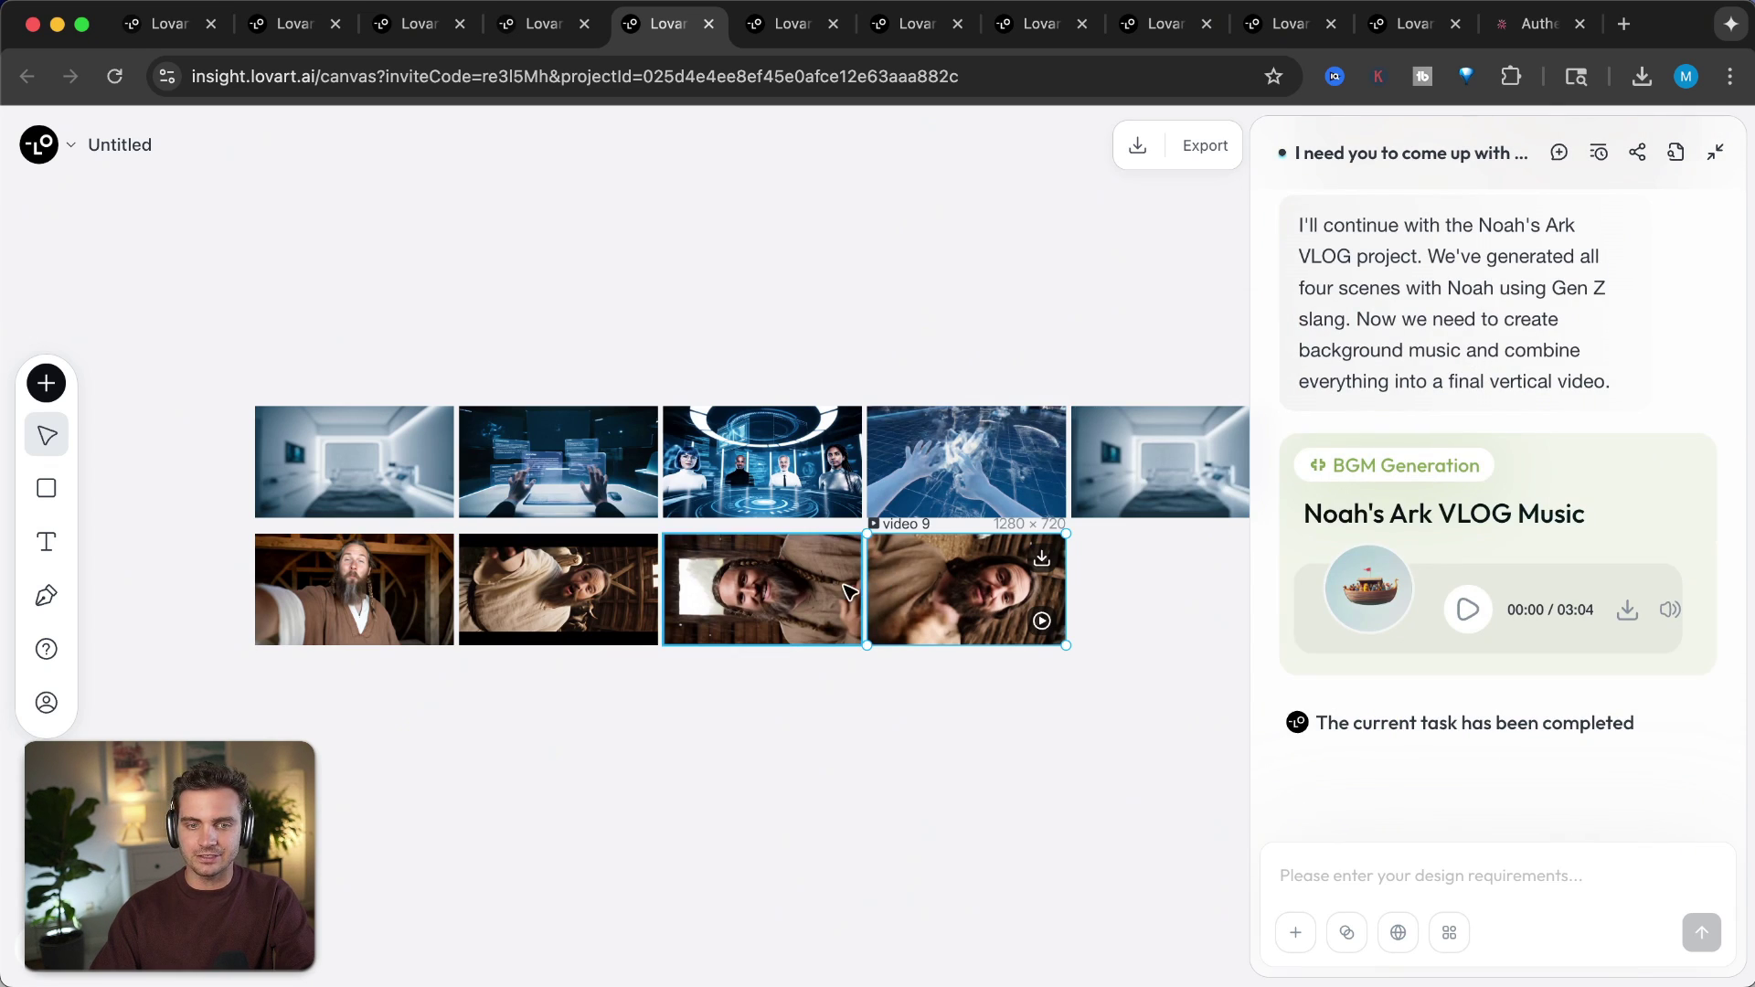
- Play the video 6 Noah clip and view it full screen
{"action": "left_click", "coordinate": [429, 621]}
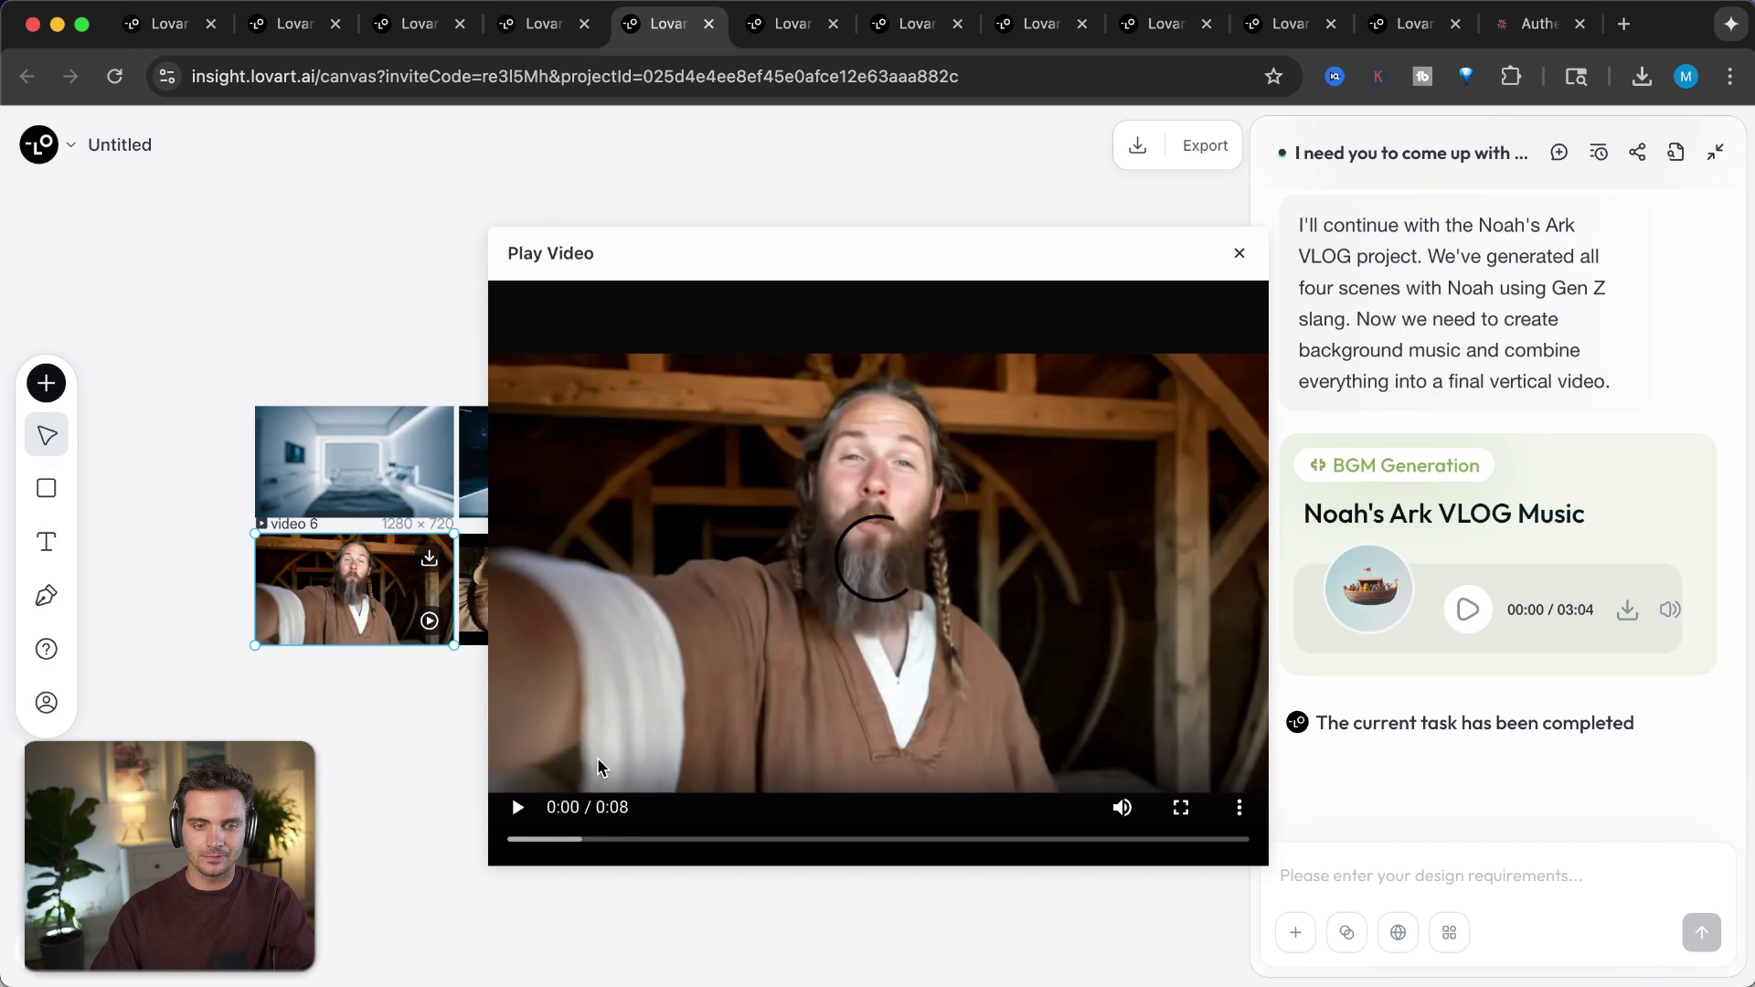
{"action": "left_click", "coordinate": [517, 808]}
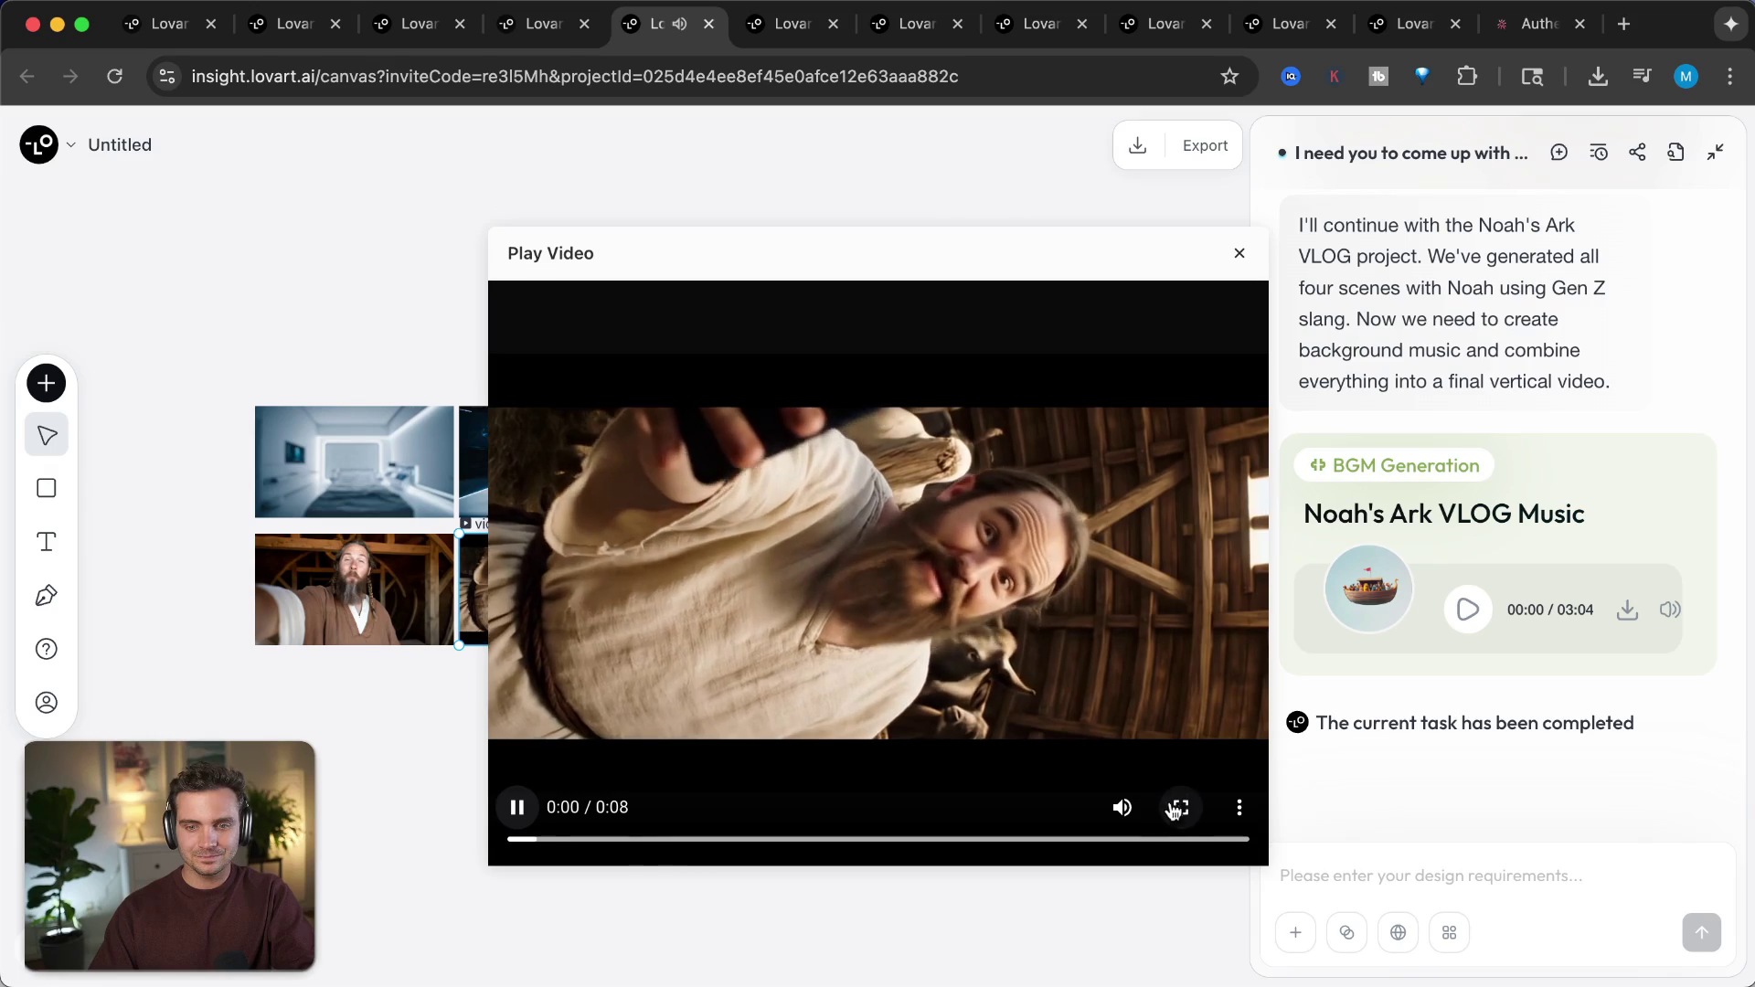
{"action": "left_click", "coordinate": [1176, 808]}
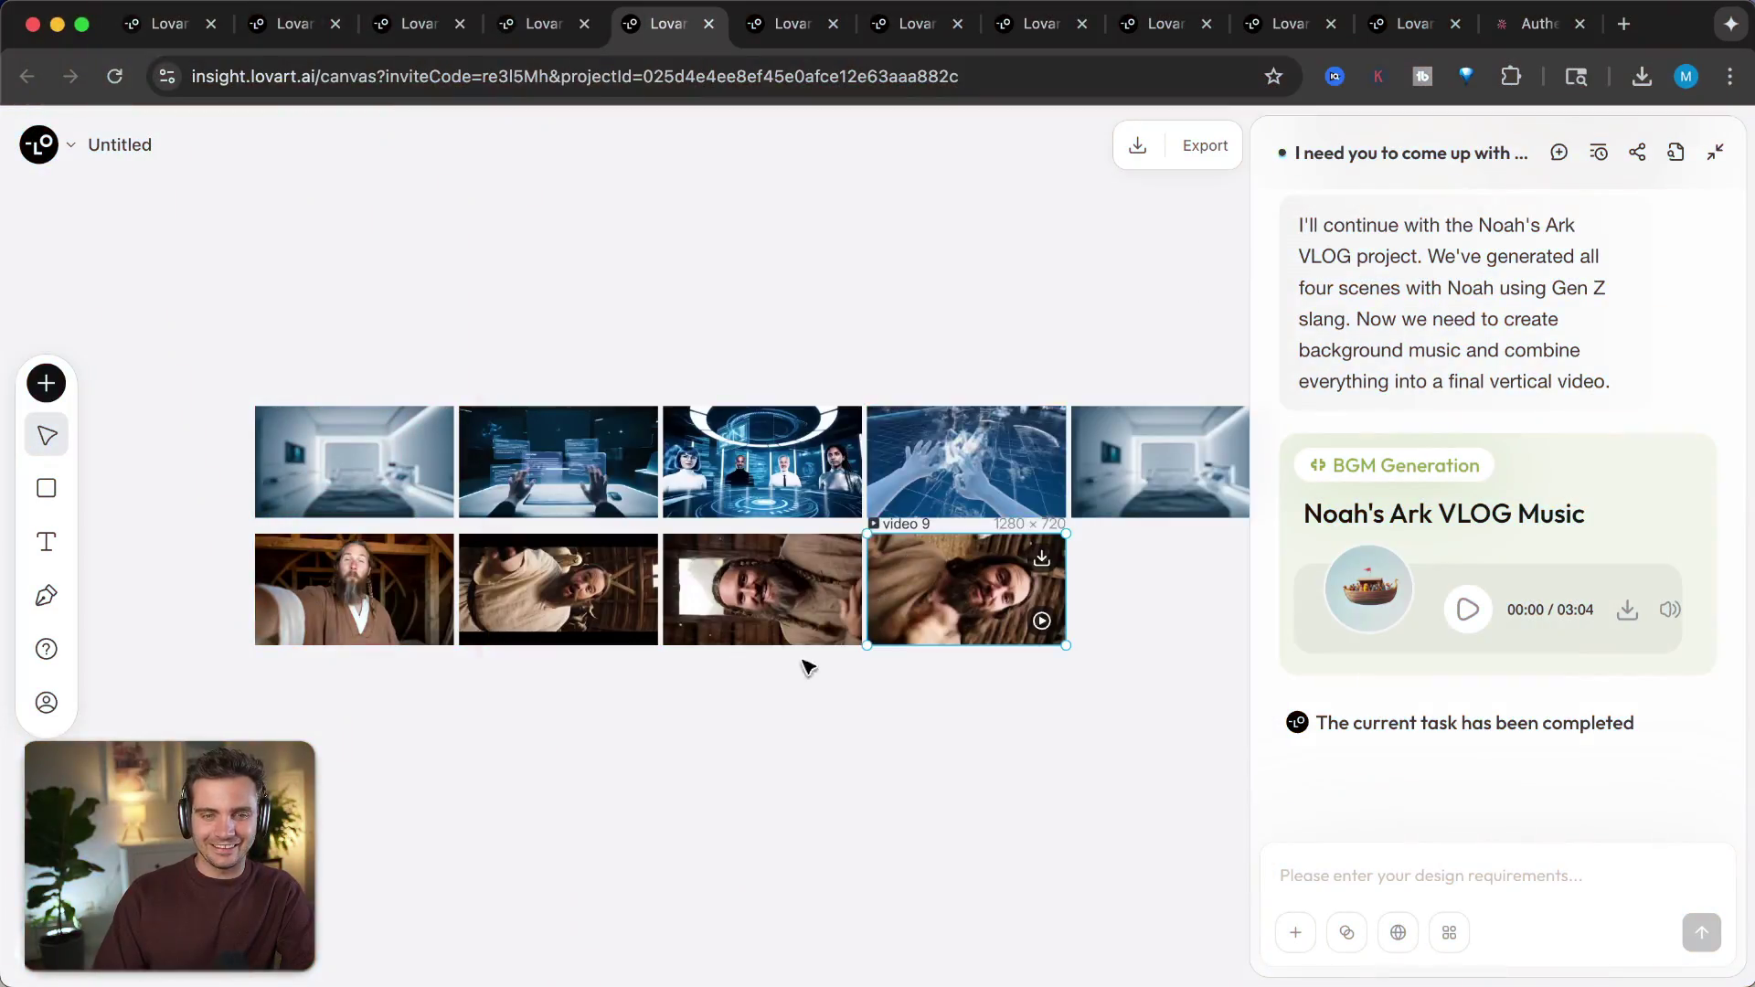
- Download the video 9 clip as video 9.mp4
{"action": "left_click", "coordinate": [1041, 560]}
{"action": "left_click", "coordinate": [821, 595]}
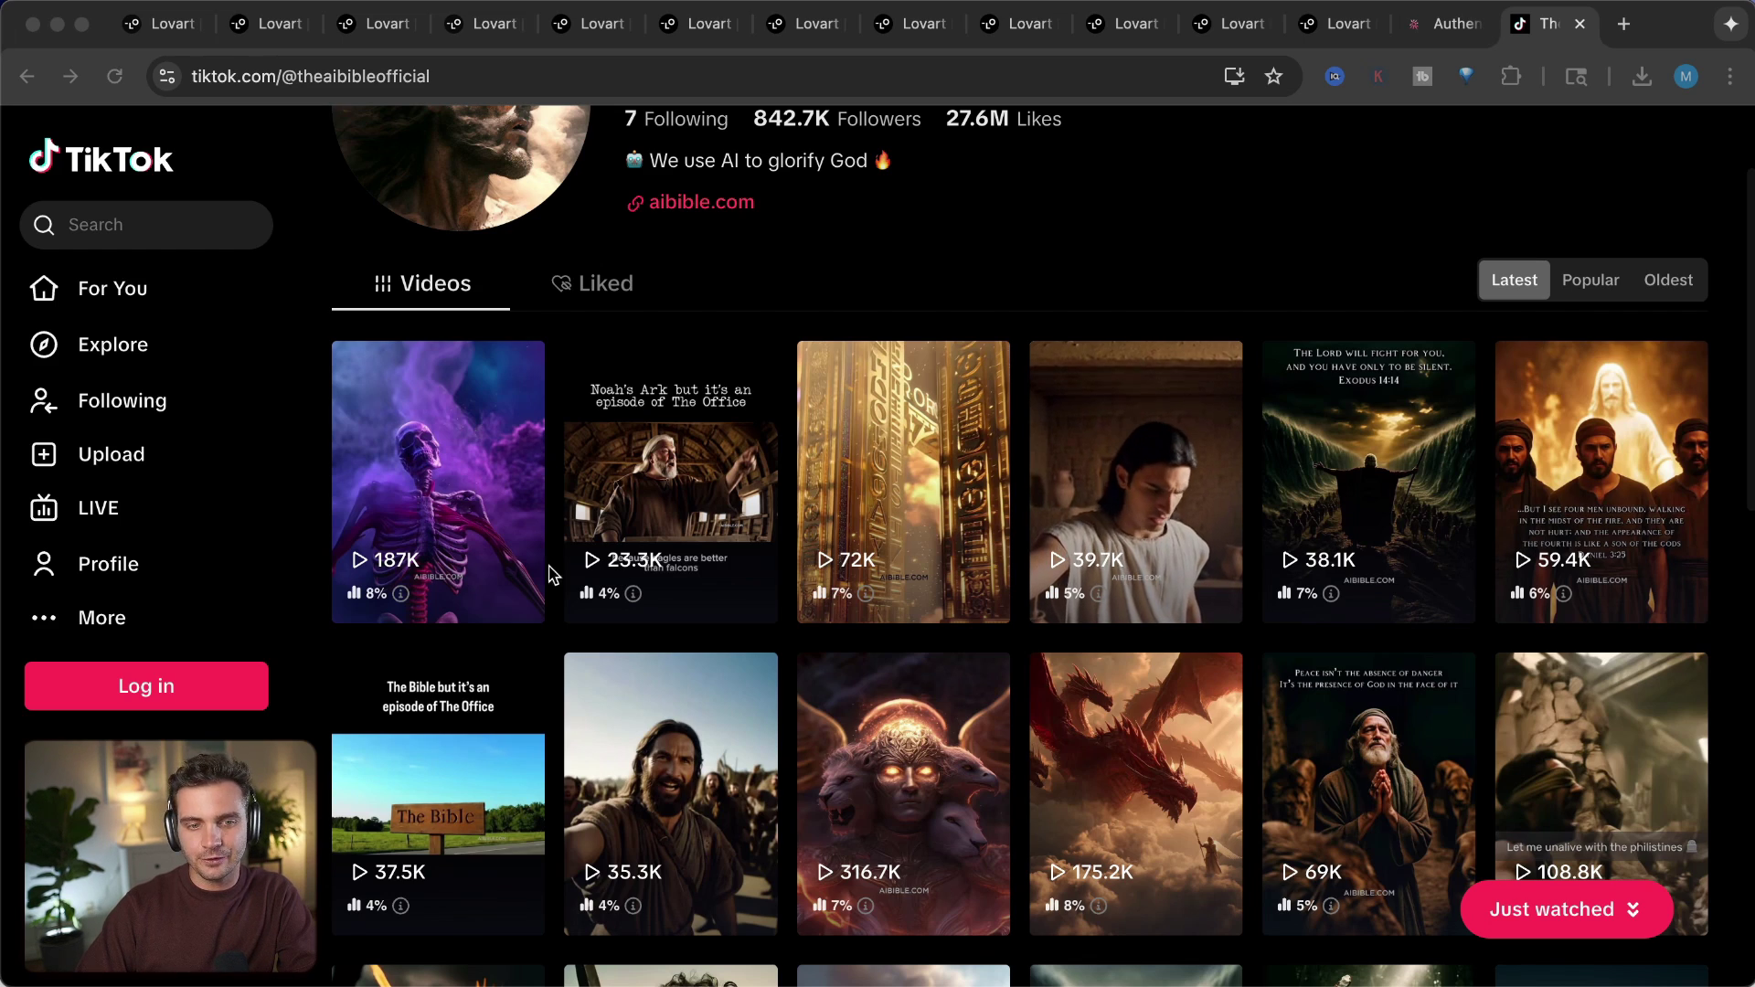
- Scroll the AI Bible profile's video grid down and back up
{"action": "scroll", "coordinate": [518, 574], "scroll_direction": "down", "scroll_amount": 5}
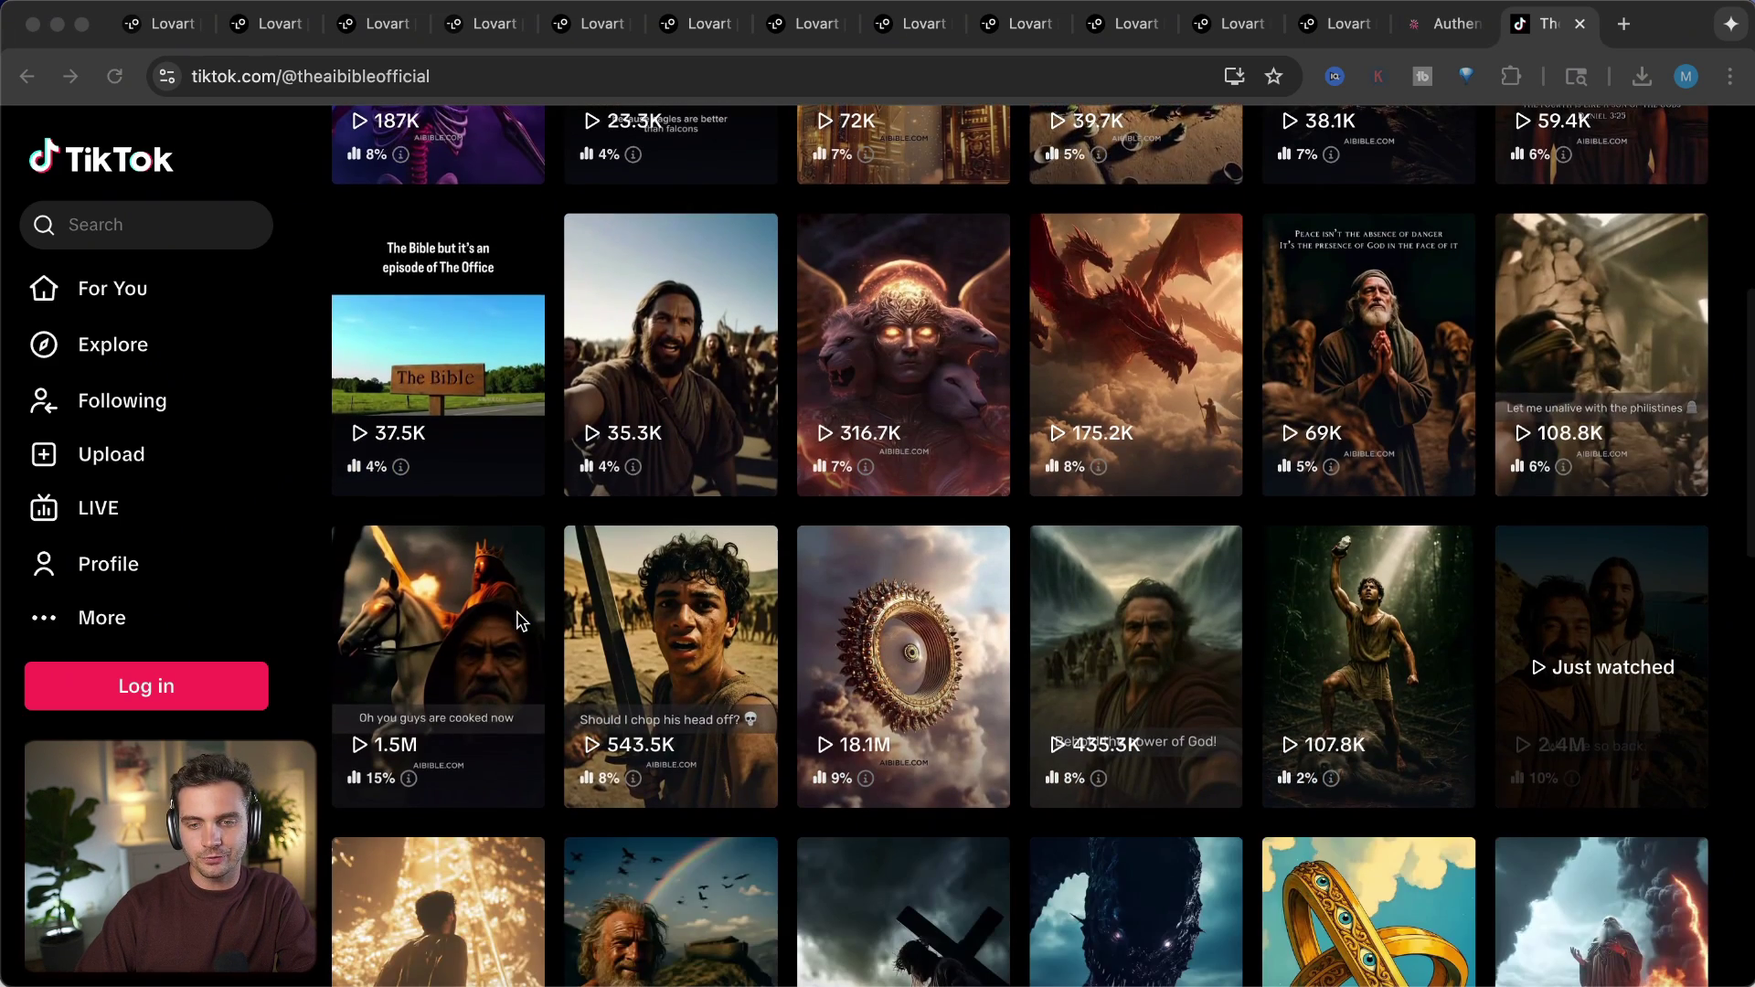
{"action": "scroll", "coordinate": [521, 621], "scroll_direction": "up", "scroll_amount": 6}
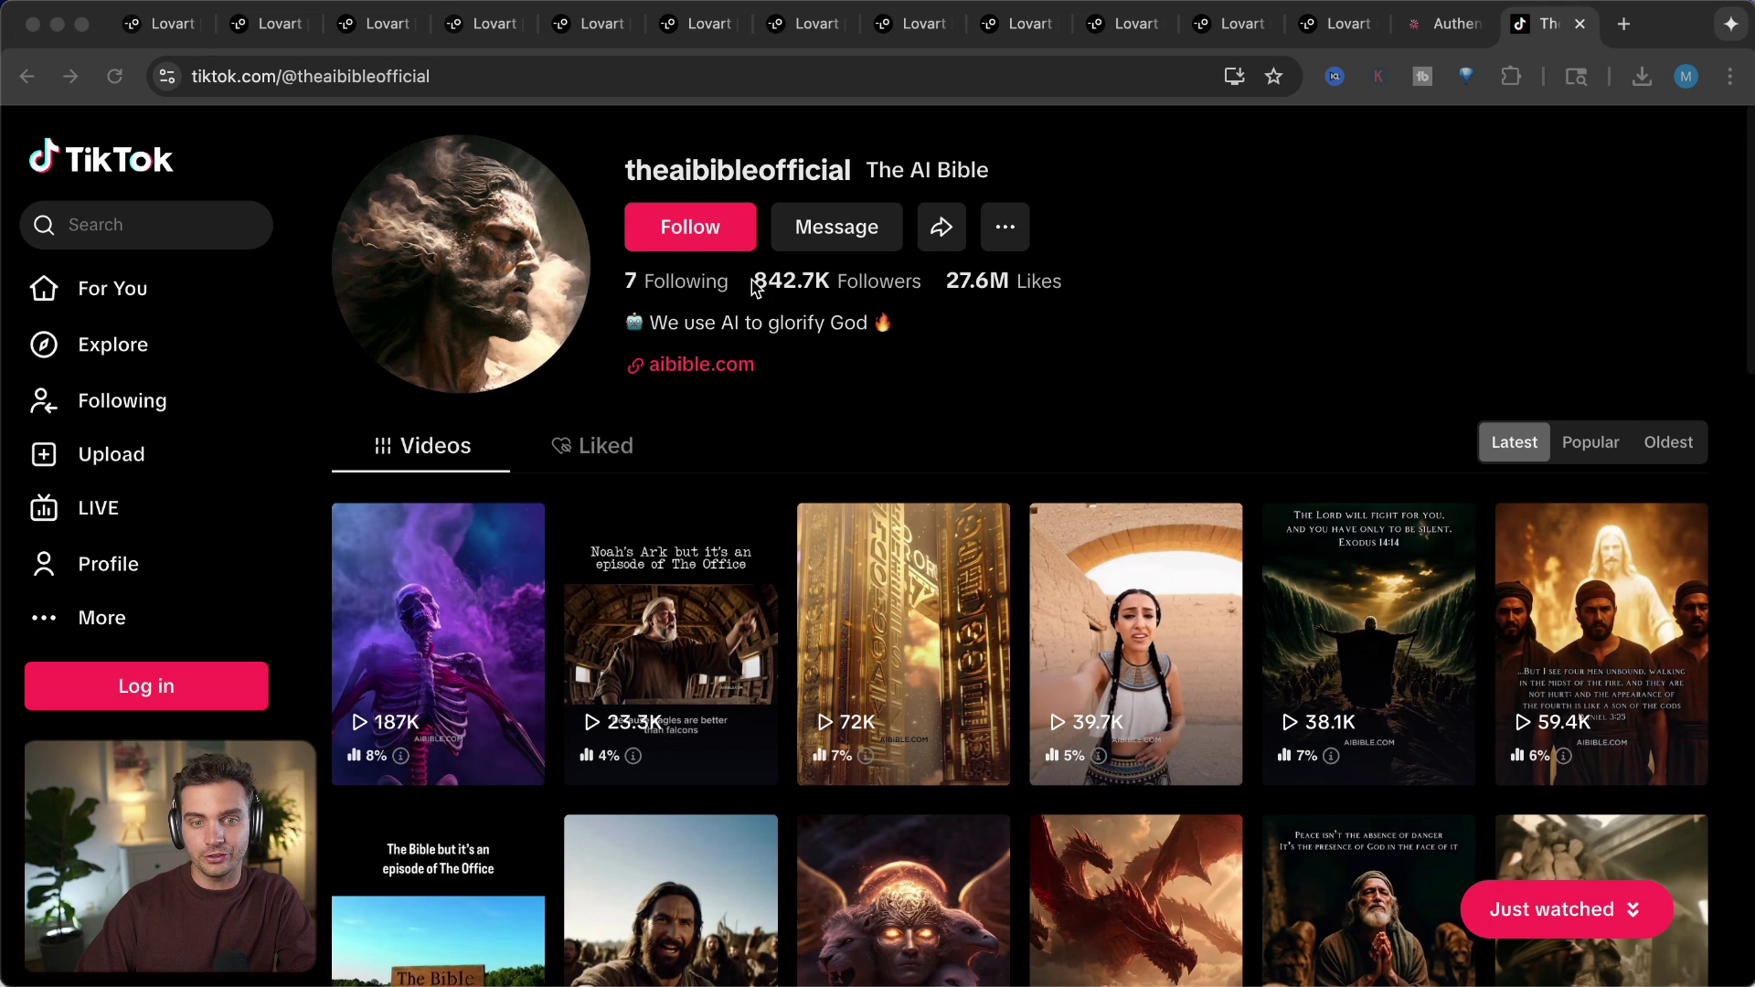